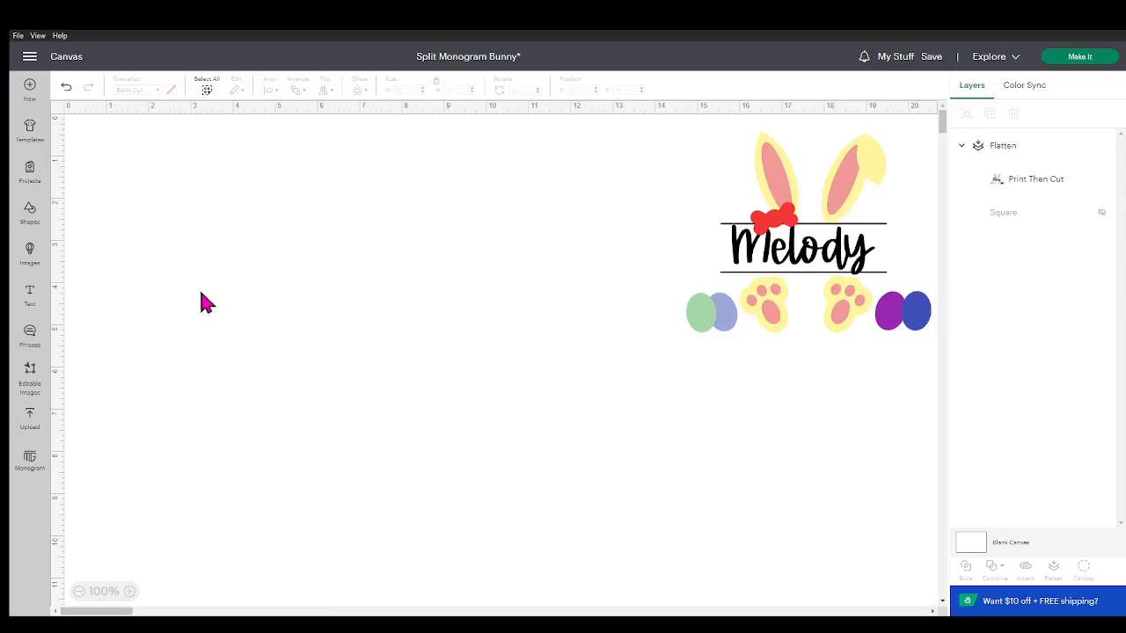
Insert a circle, enlarge it proportionally to about 4.13 in, and place it at about X 1.9, Y 1.13
left_click(27, 215)
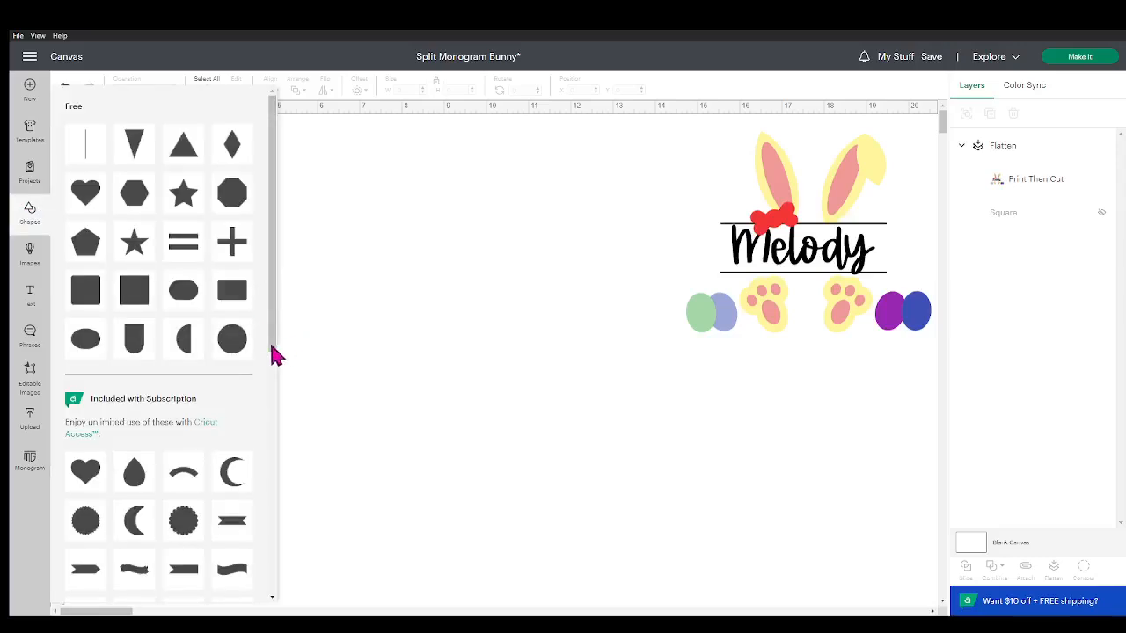
left_click(236, 348)
left_click_drag(146, 179, 276, 246)
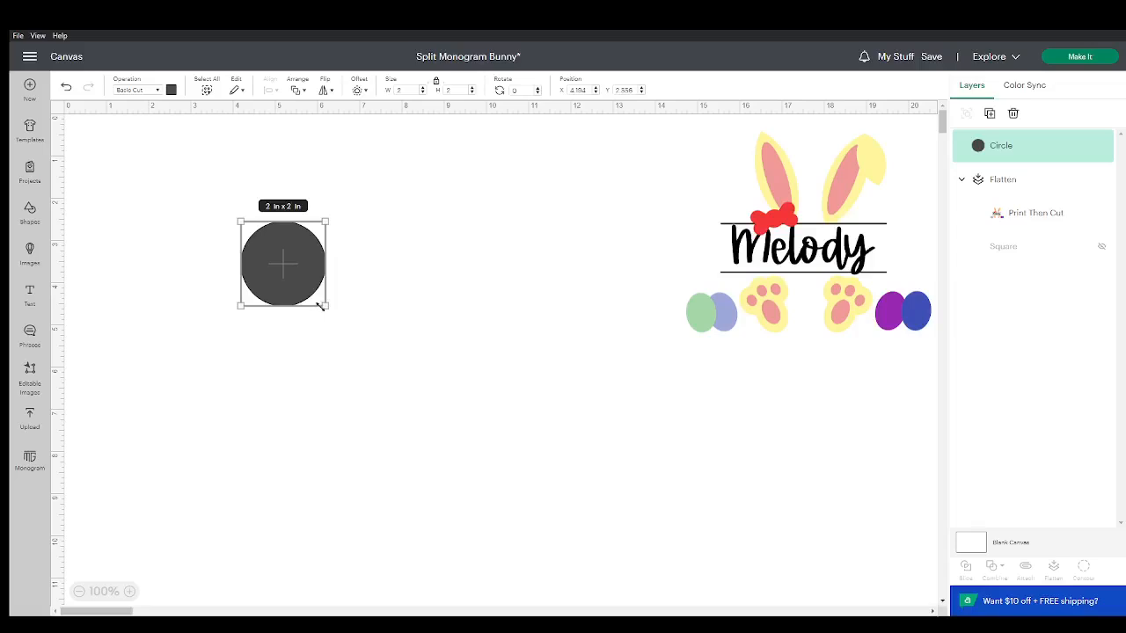
left_click_drag(320, 305, 409, 395)
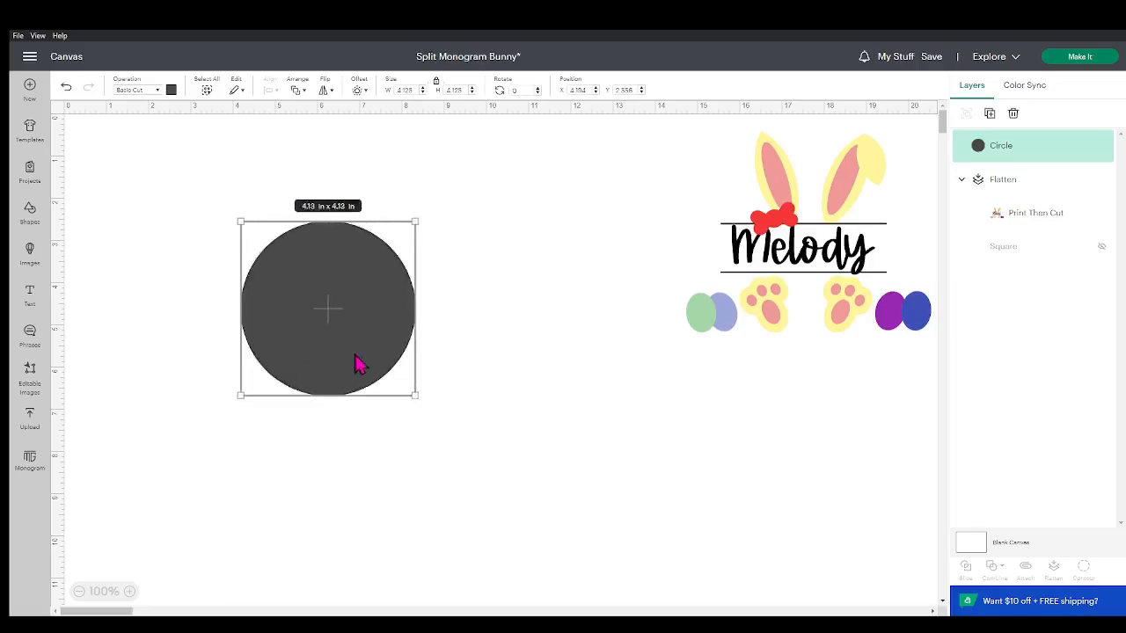
left_click_drag(360, 367, 341, 273)
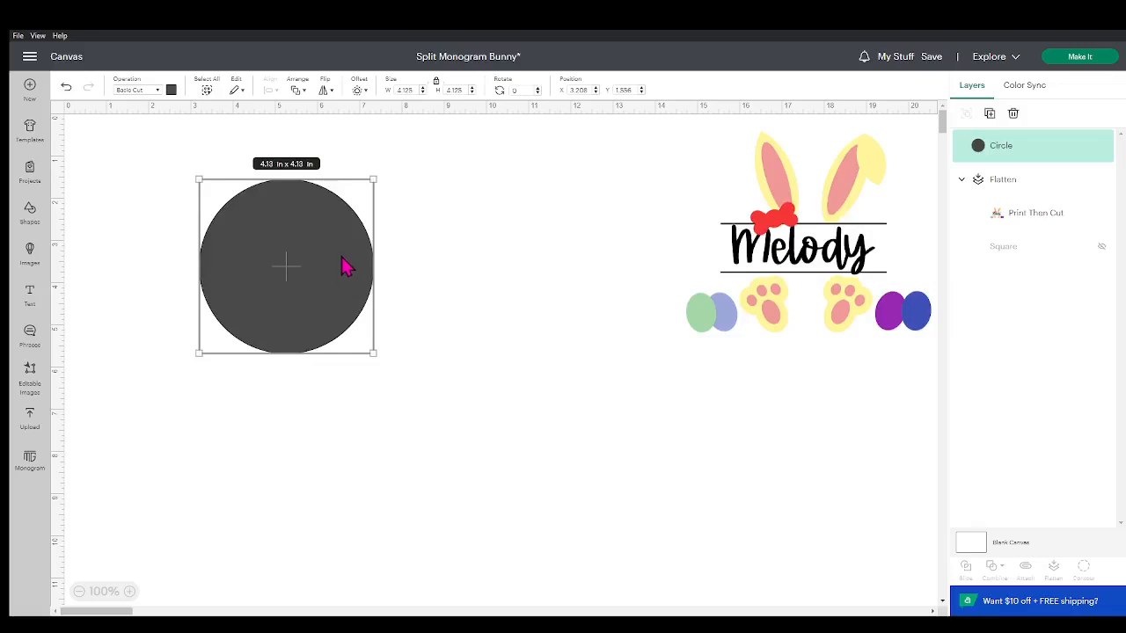
left_click_drag(326, 271, 270, 253)
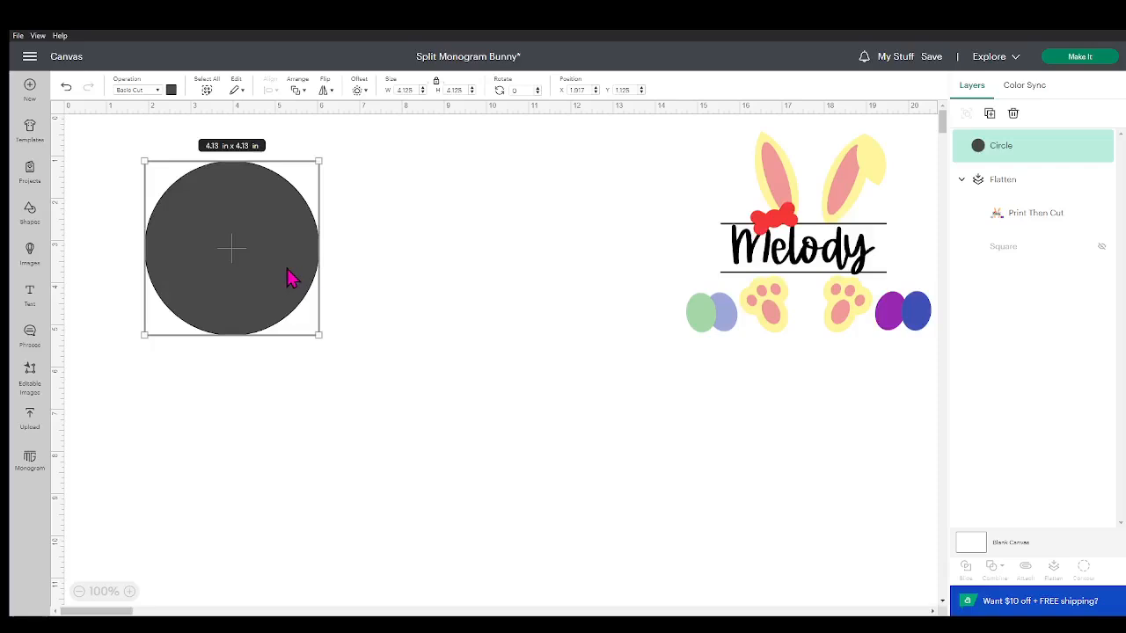
Duplicate the circle, overlap the copy with about half of the original, and align the two circles with Center Vertically
key("ctrl+d")
left_click_drag(229, 247, 290, 228)
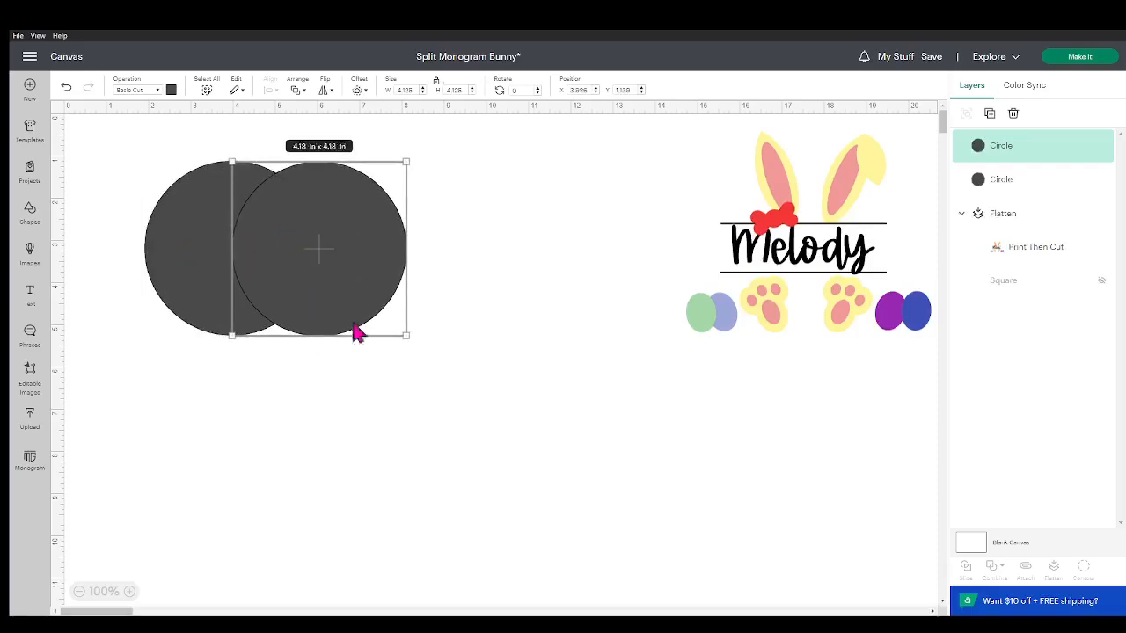
left_click_drag(420, 410, 101, 119)
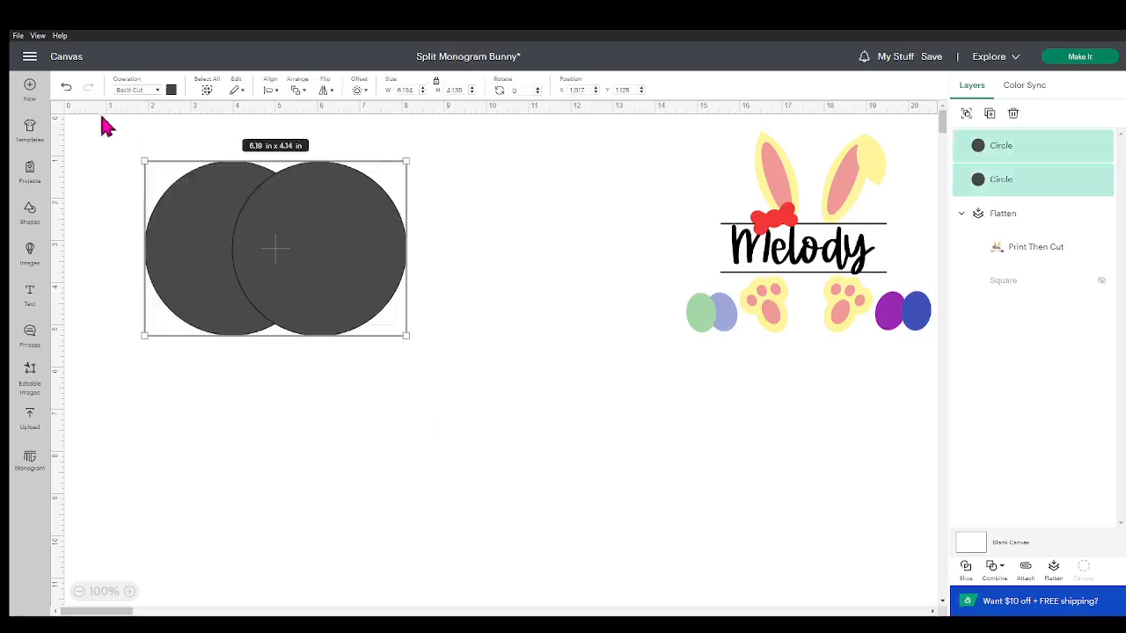
left_click(270, 99)
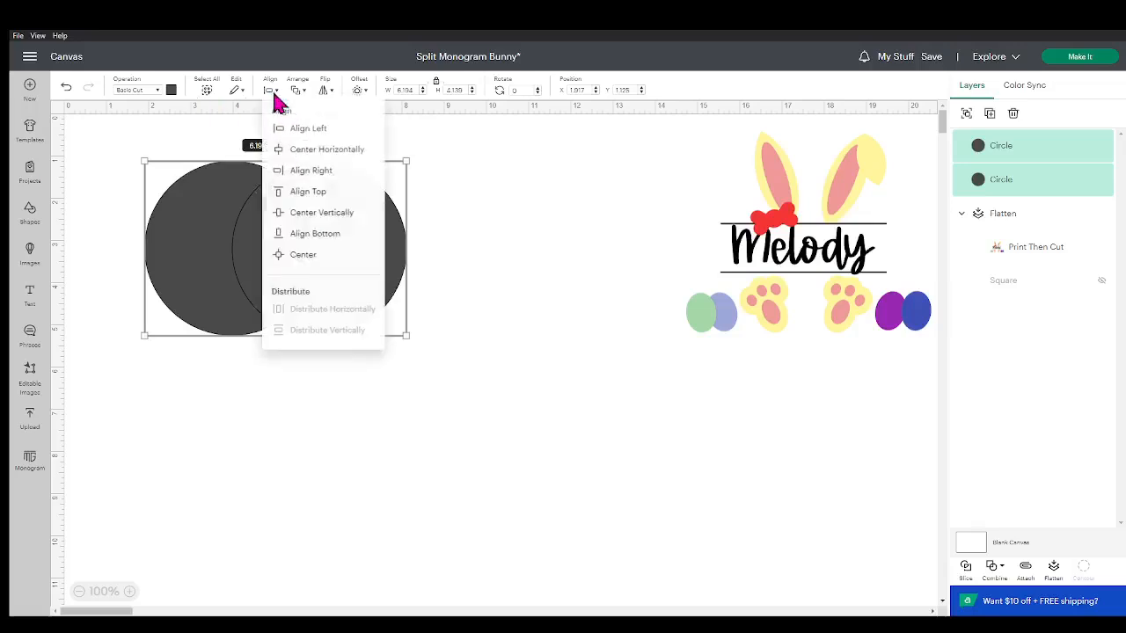
left_click(312, 255)
left_click(345, 387)
Intersect the two overlapping circles into one pointed ear shape and nudge it slightly downward
left_click_drag(412, 395, 115, 160)
left_click(995, 568)
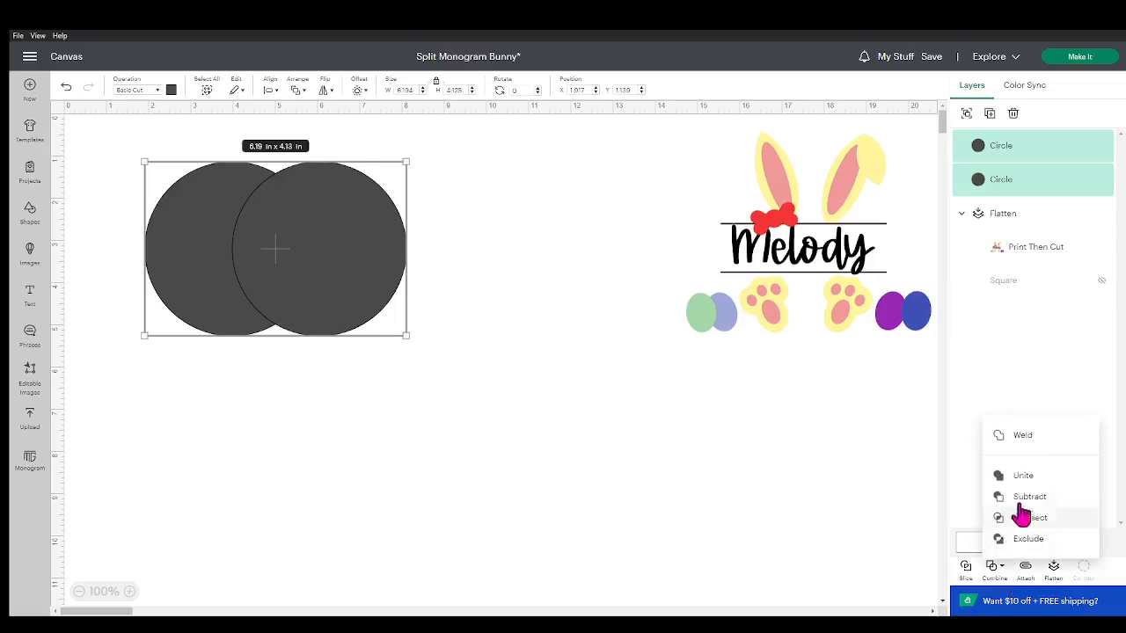
left_click(1025, 517)
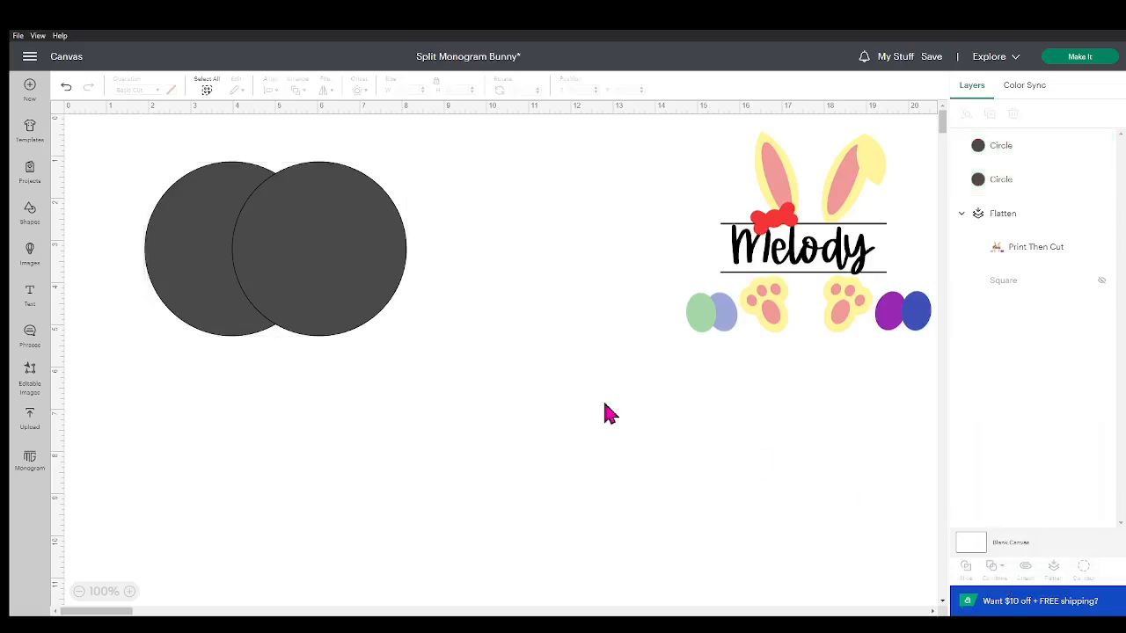
left_click(432, 372)
left_click(284, 244)
left_click_drag(283, 245, 285, 256)
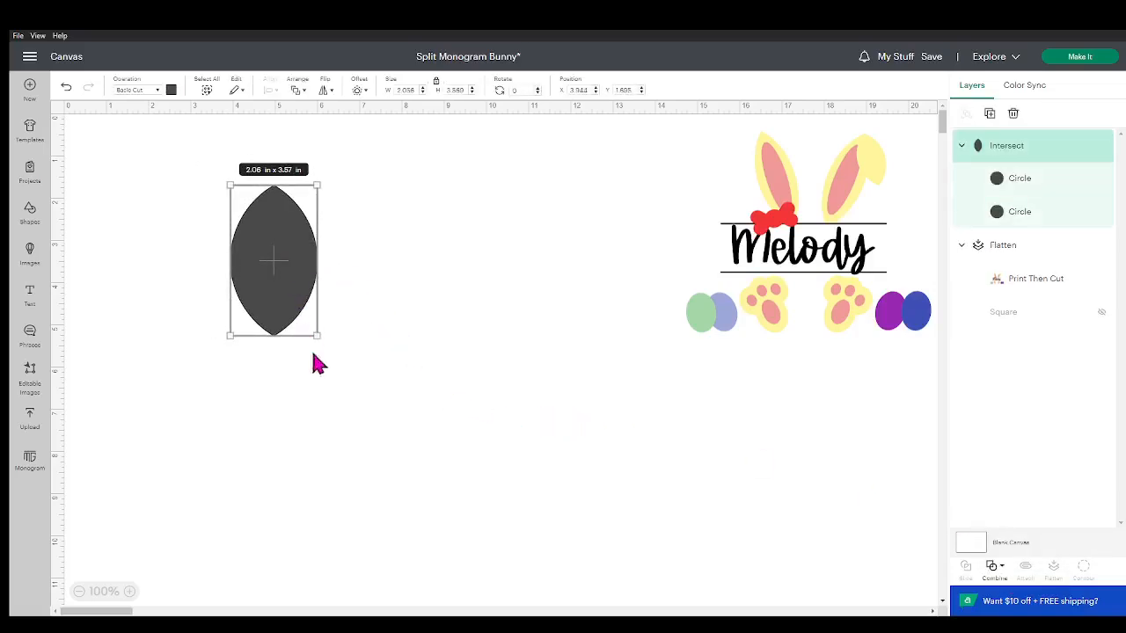
Unlock the ear shape's proportions and resize it to about 1.44 in wide by 3.46 in high
left_click(436, 83)
left_click_drag(317, 336, 294, 324)
left_click_drag(268, 181, 267, 172)
Color the ear shape light yellow and move it to about X 3.54, Y 1.18
left_click(169, 92)
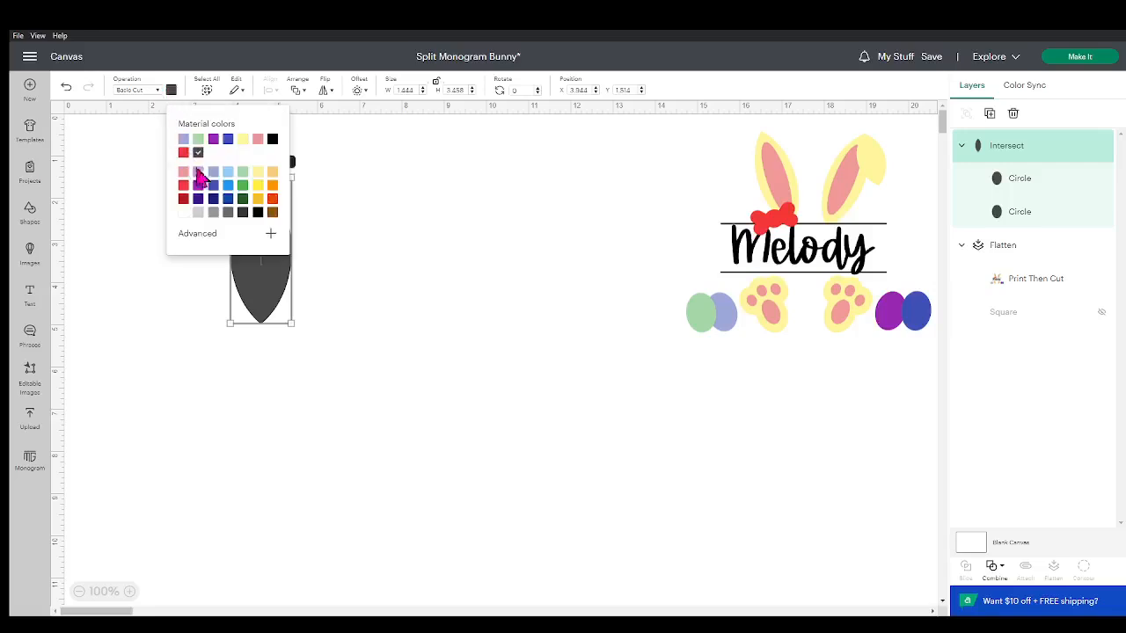
left_click(244, 148)
left_click(303, 251)
left_click(274, 254)
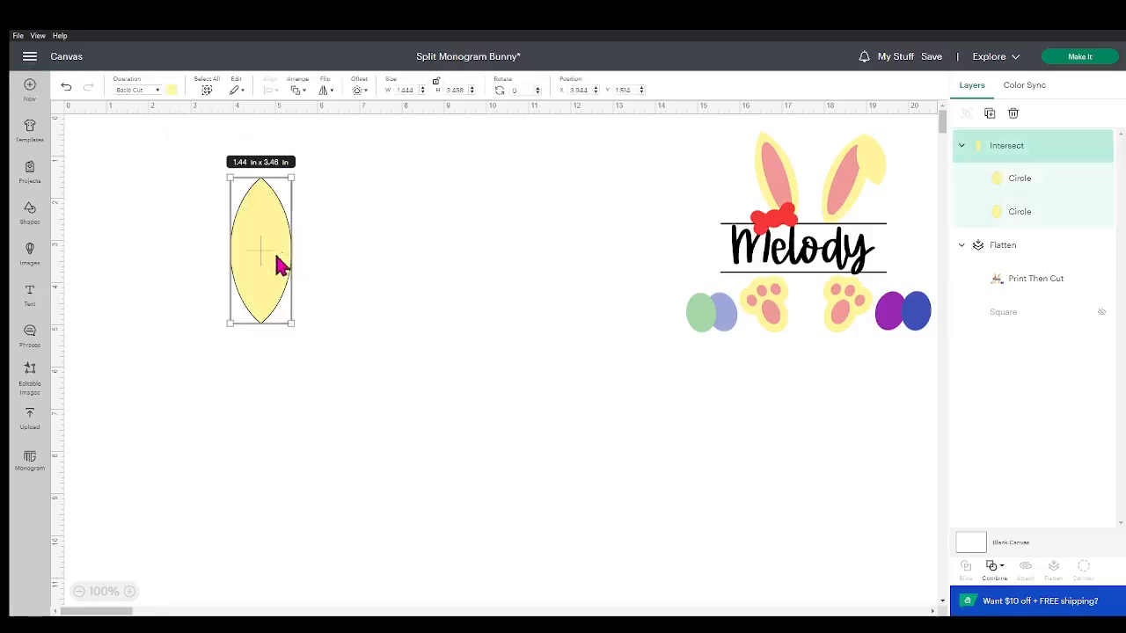
left_click(352, 269)
mouse_move(246, 256)
left_mouse_down()
mouse_move(225, 219)
mouse_move(231, 250)
left_mouse_up()
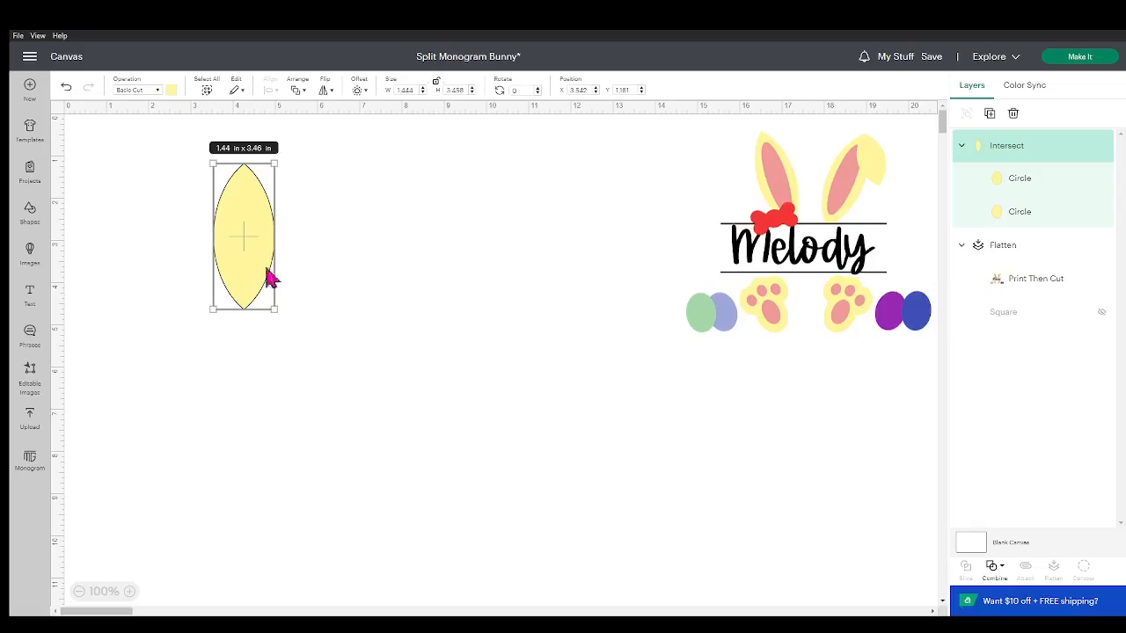
Insert an oval beside the yellow ear shape and rotate it 90 degrees
left_click(32, 211)
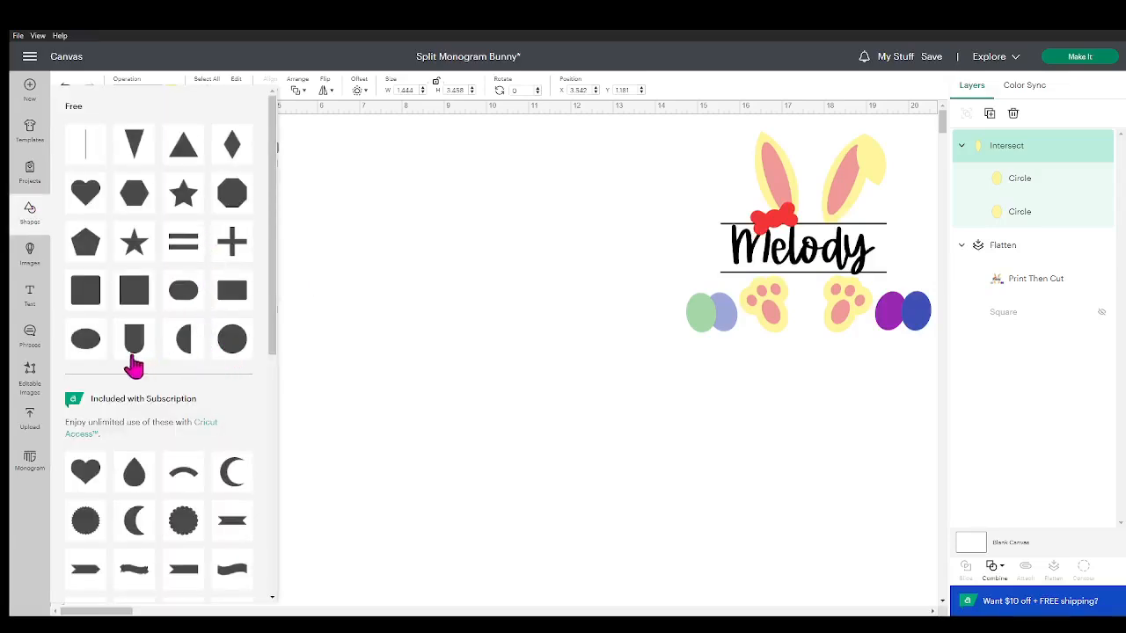
left_click(83, 342)
left_click_drag(187, 230, 316, 220)
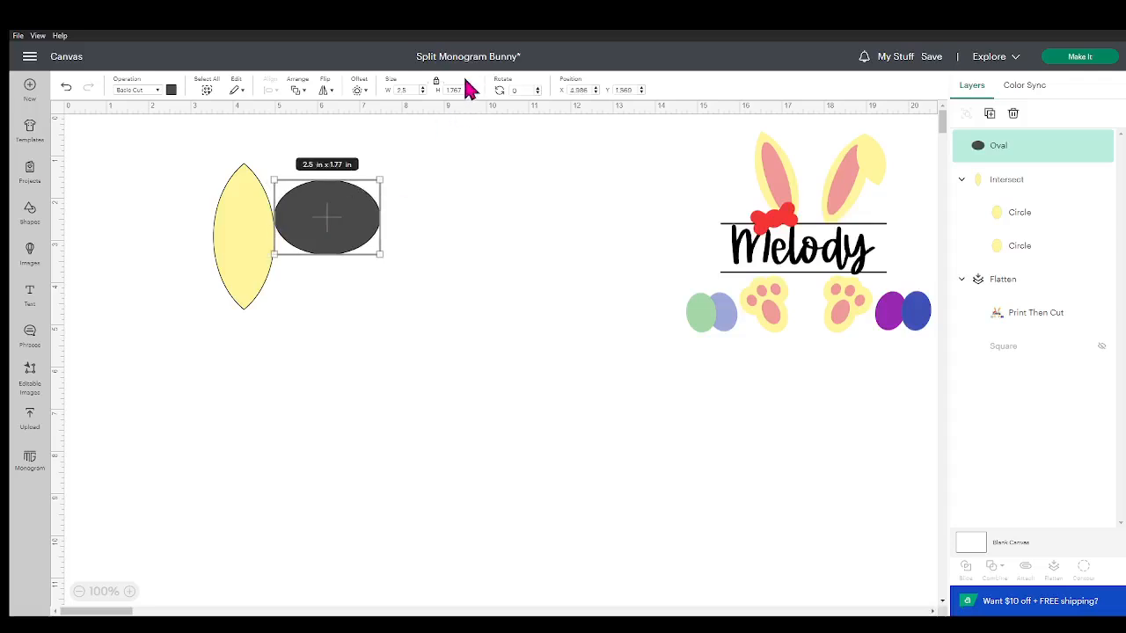
left_click(512, 90)
type("90")
key("Return")
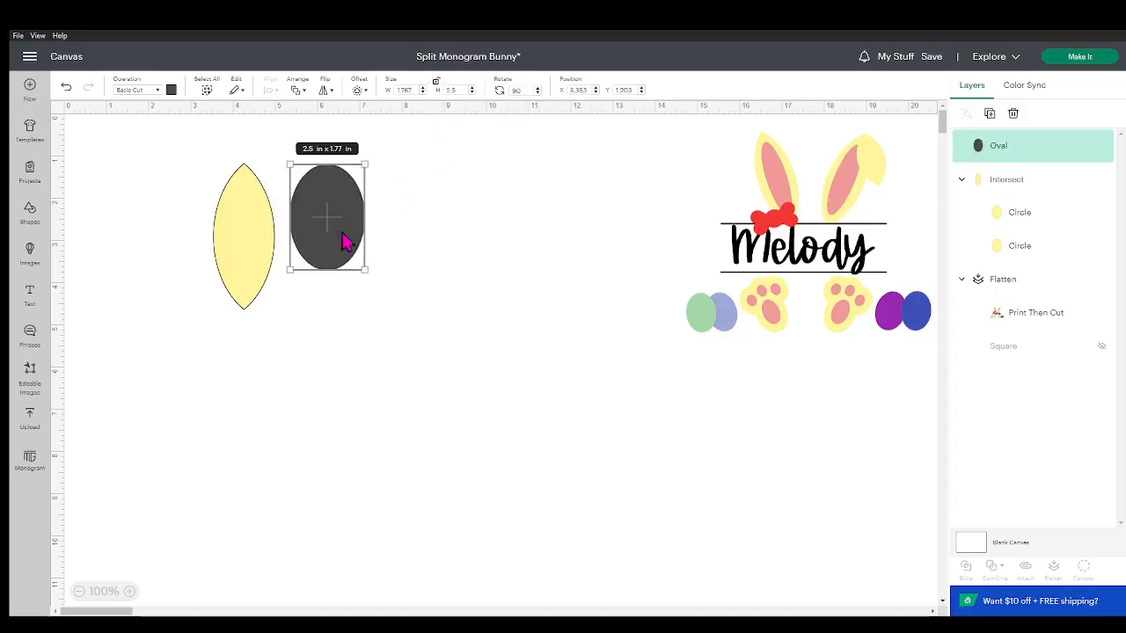
Resize the oval to about 0.98 in wide by 2.85 in high and place it inside the yellow ear shape
left_click_drag(370, 210, 323, 211)
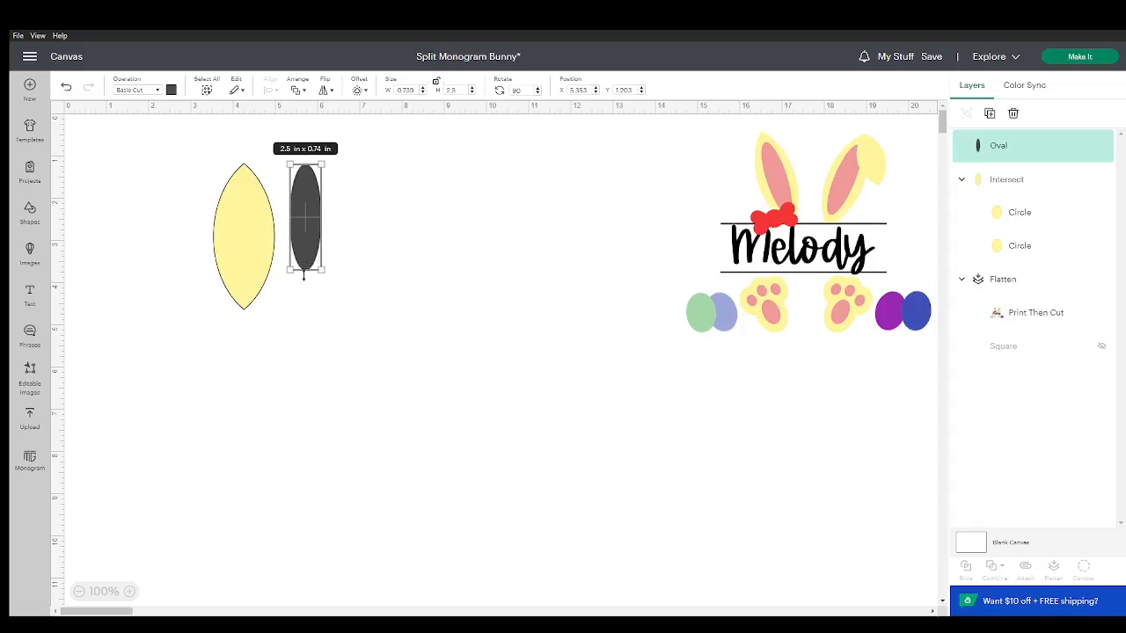
left_click_drag(303, 274, 303, 296)
left_click_drag(323, 229, 250, 253)
left_click(359, 255)
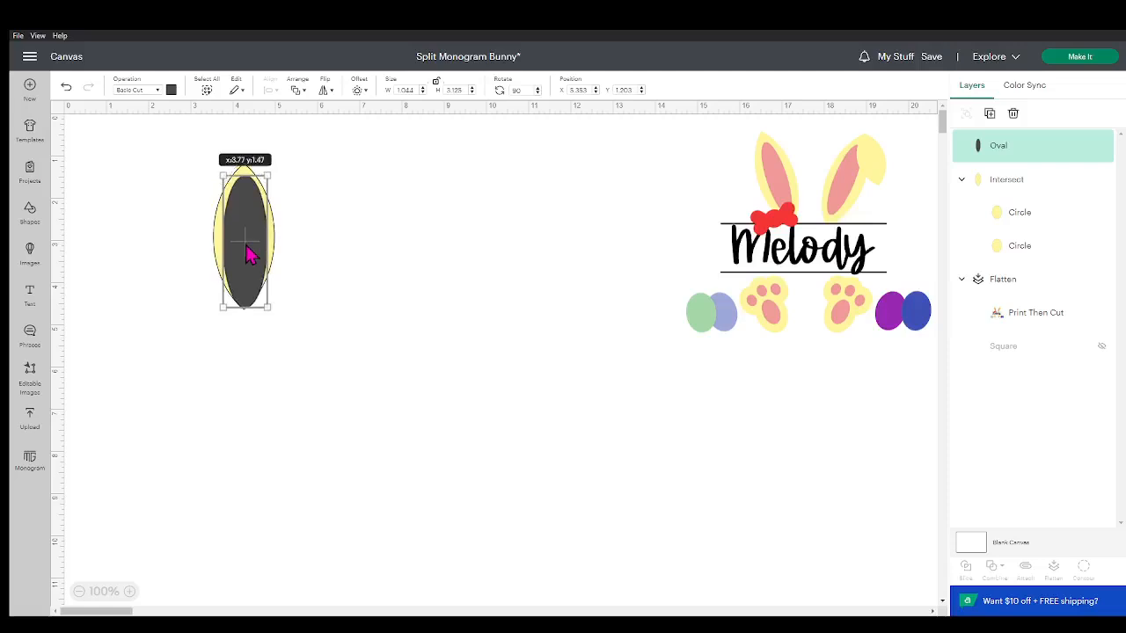
left_click_drag(245, 306, 246, 291)
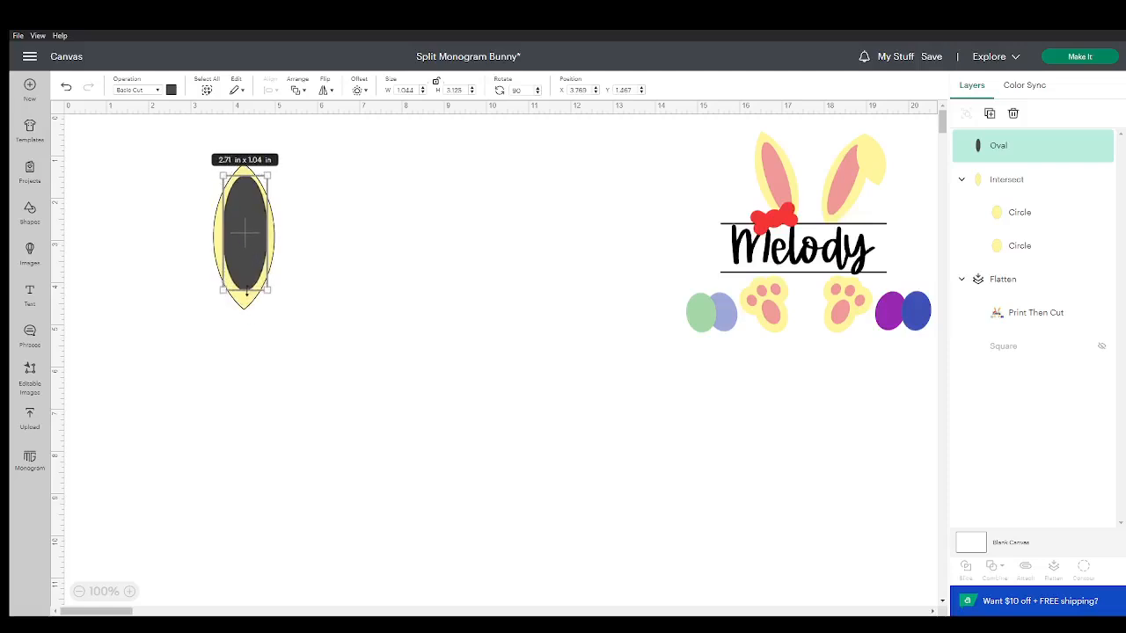
left_click_drag(273, 246, 265, 253)
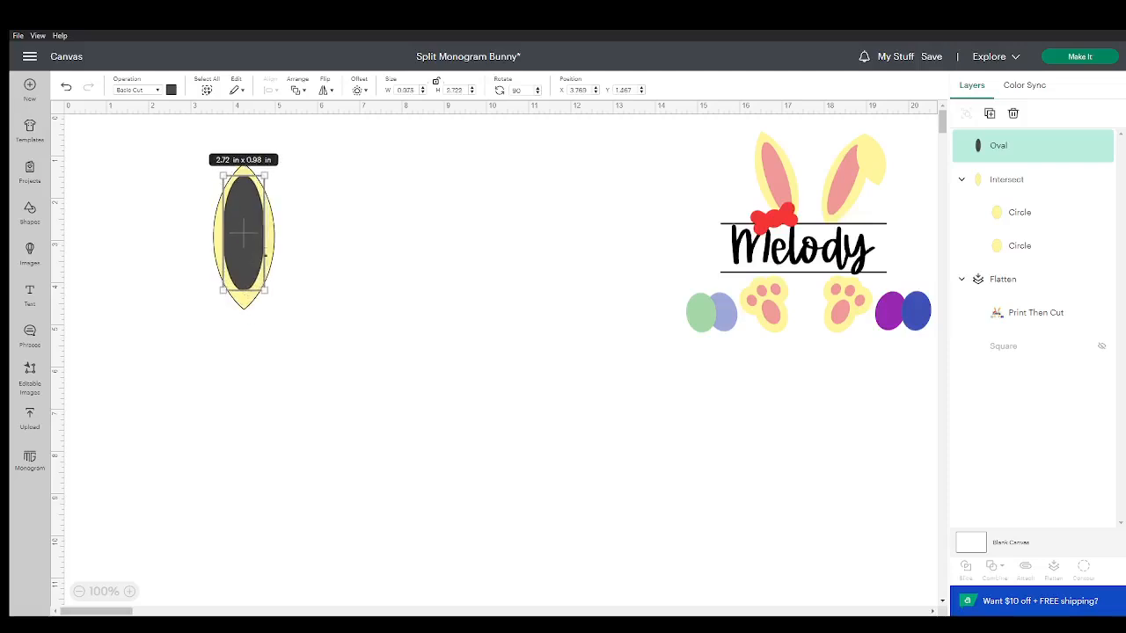
left_click_drag(244, 294, 247, 300)
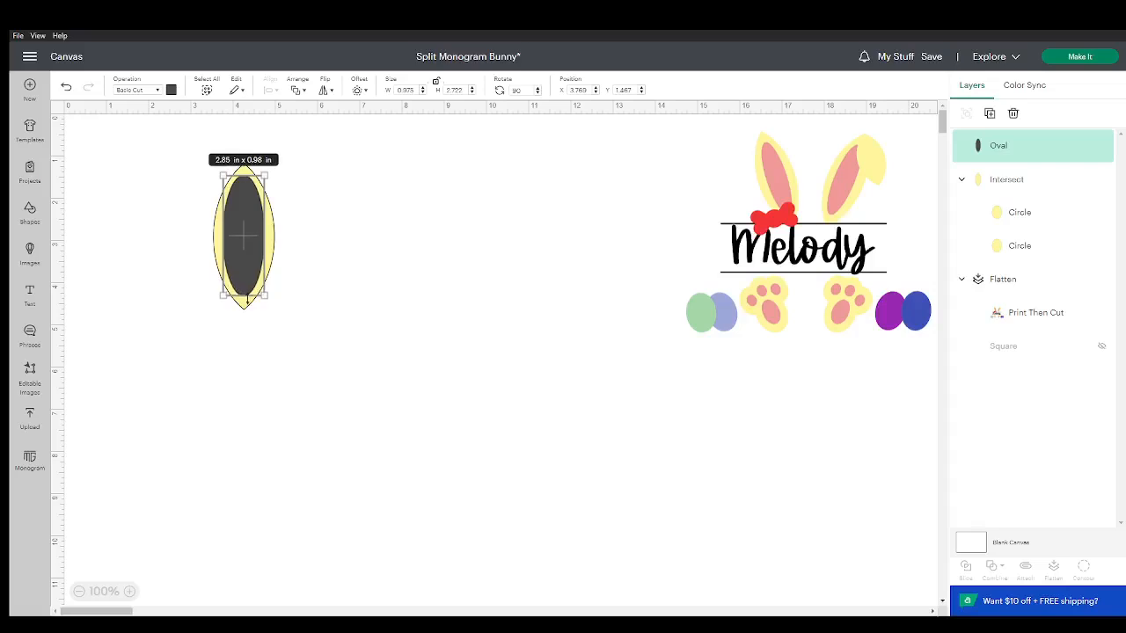
left_click(314, 254)
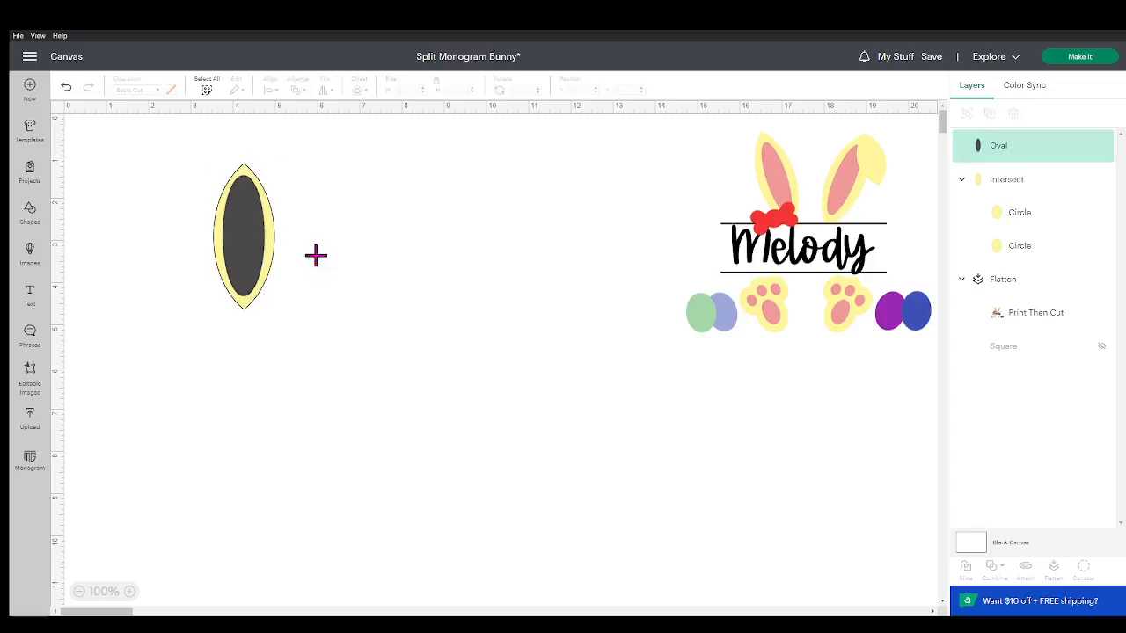
Nudge the inner oval slightly downward and center it horizontally with the yellow ear shape
left_click(252, 233)
left_click_drag(252, 232, 252, 235)
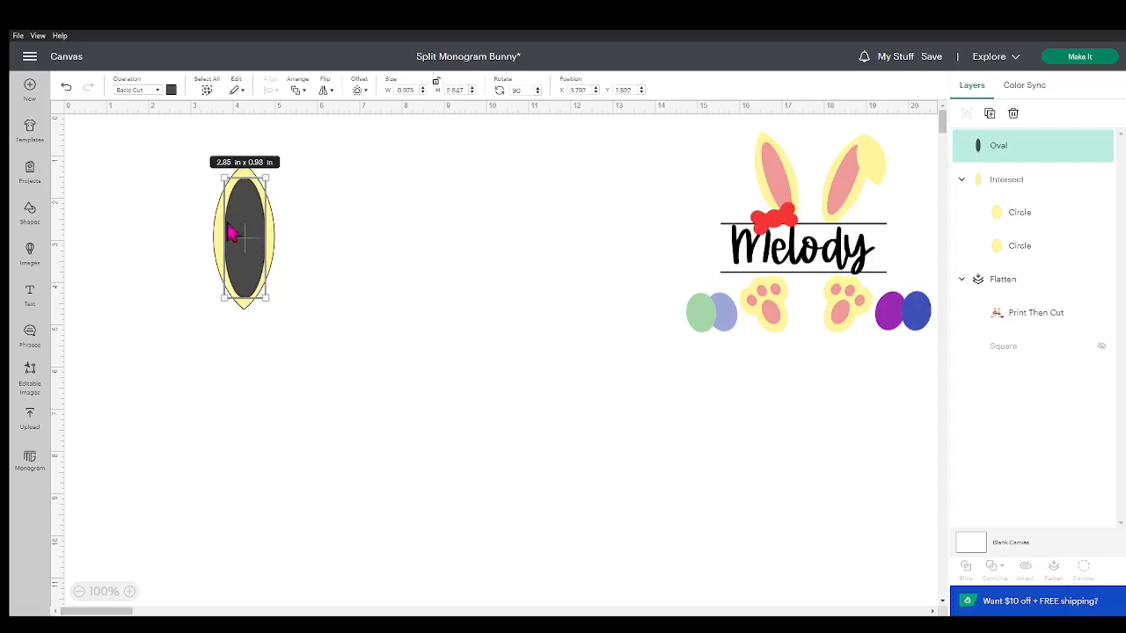
left_click(195, 221)
left_click_drag(183, 164, 300, 299)
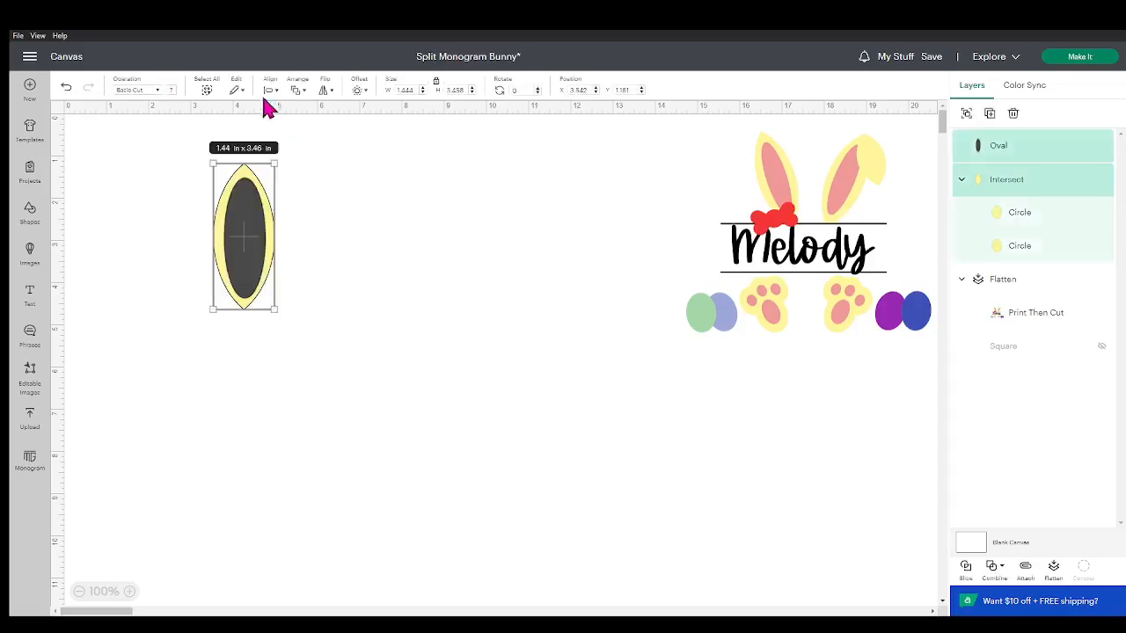
left_click(273, 90)
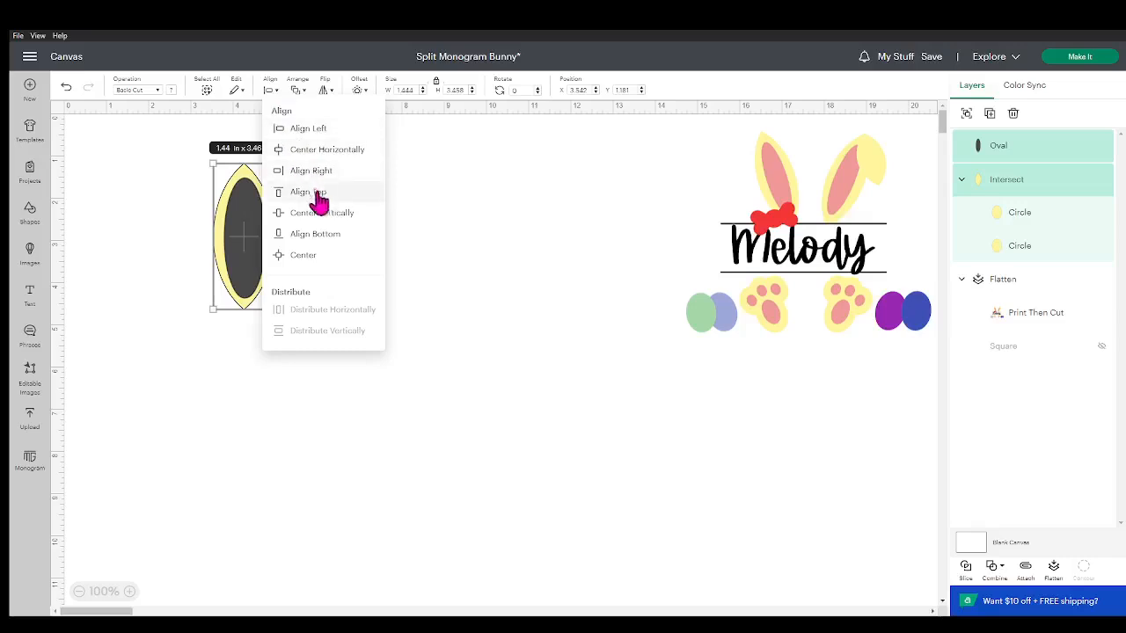
left_click(323, 160)
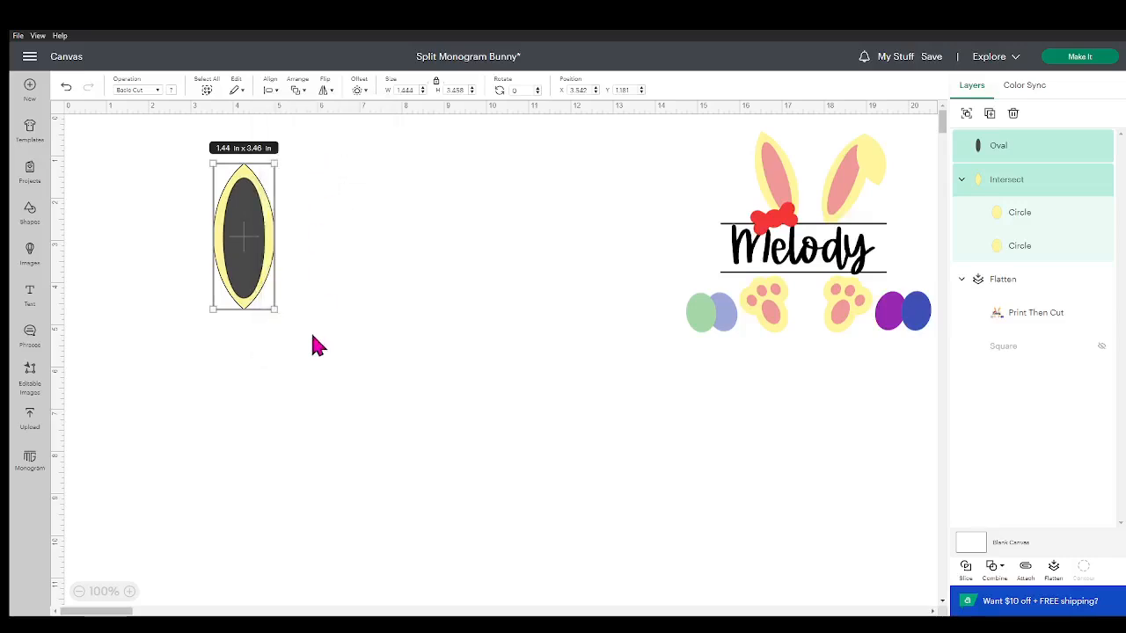
left_click(314, 344)
Color the inner oval light pink
left_click(252, 262)
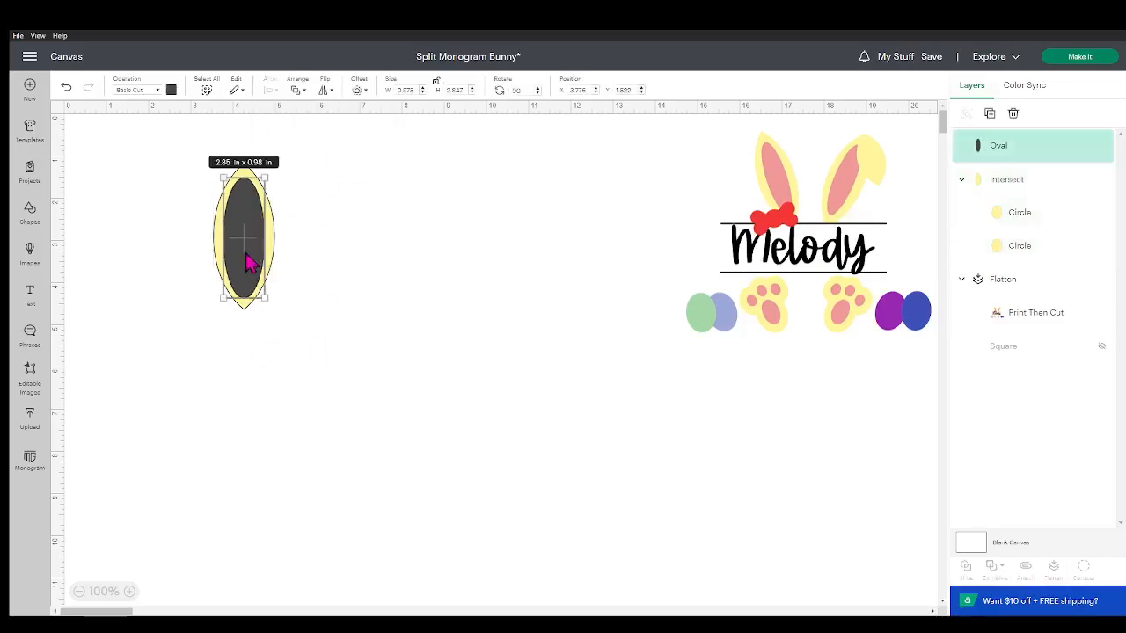
left_click(171, 90)
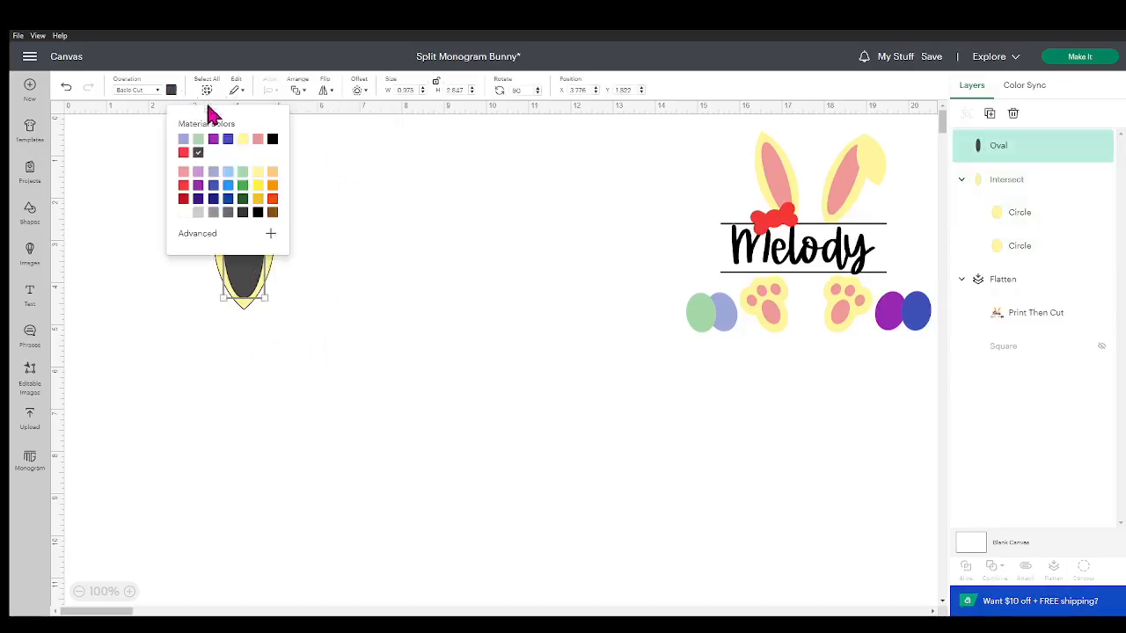
left_click(184, 173)
left_click(318, 343)
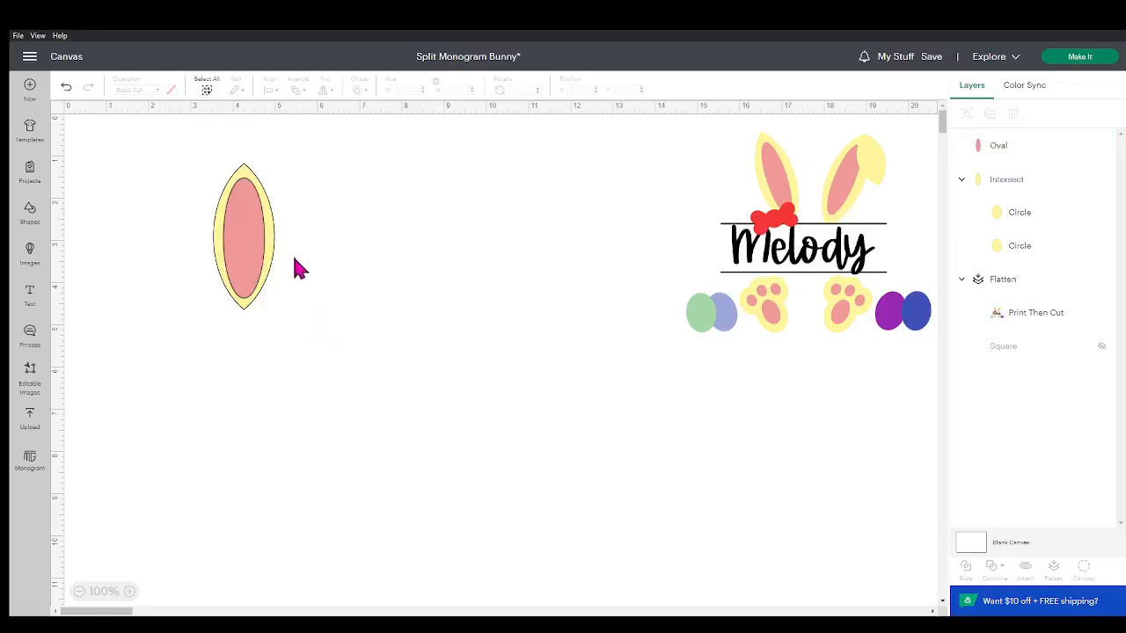
Narrow the pink oval slightly and center it horizontally with the yellow ear shape again
left_click(245, 236)
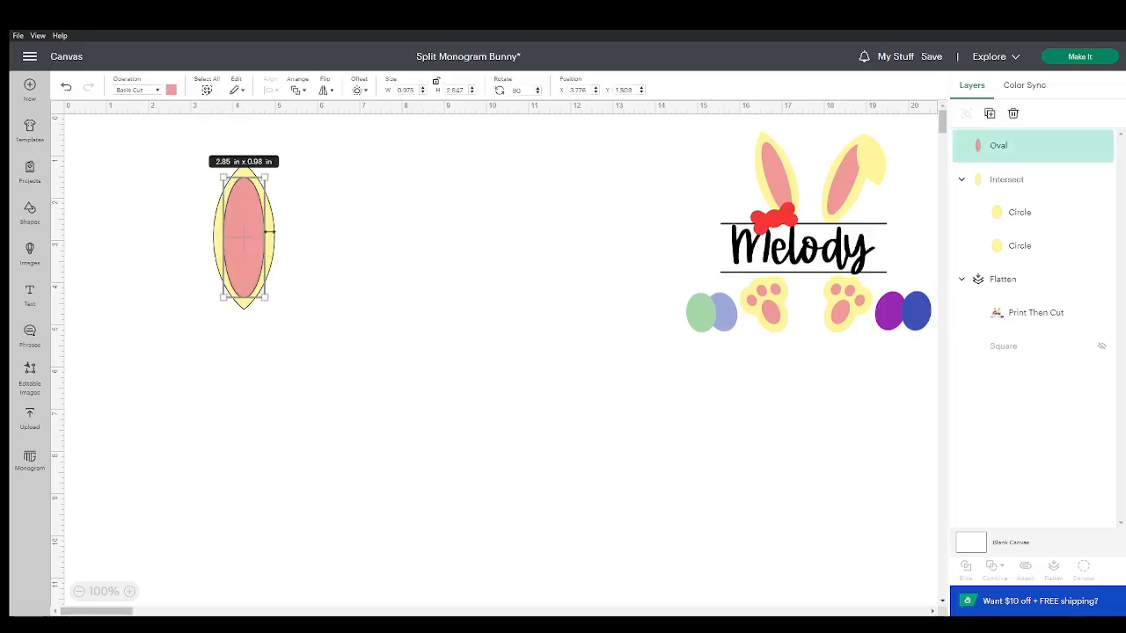
left_click(299, 289)
left_click_drag(277, 323, 201, 140)
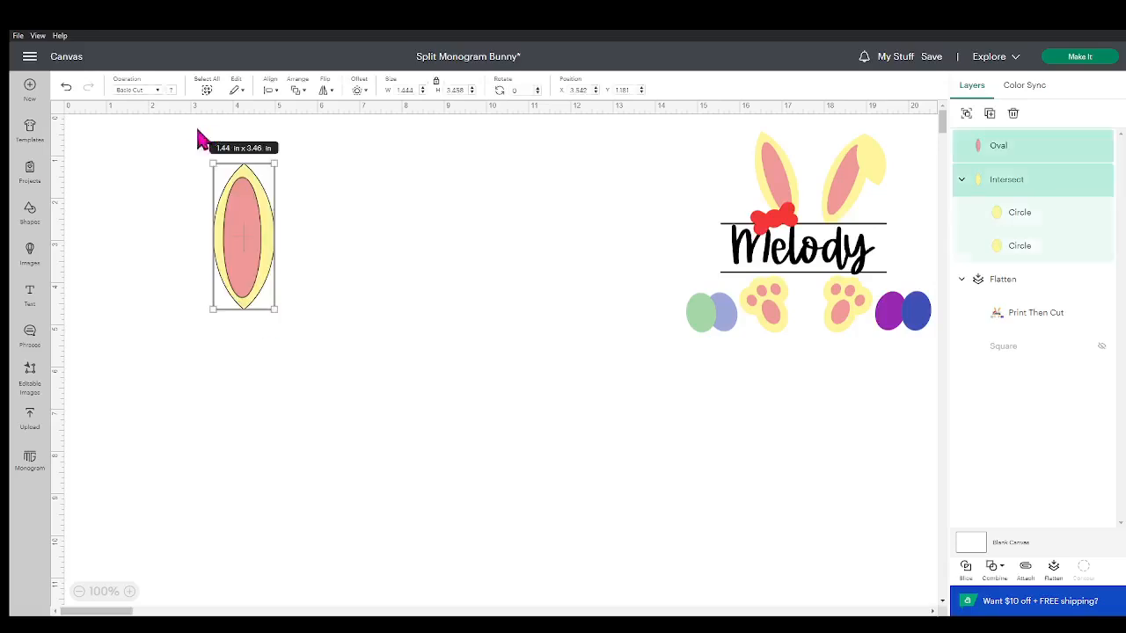
left_click(273, 91)
left_click(301, 151)
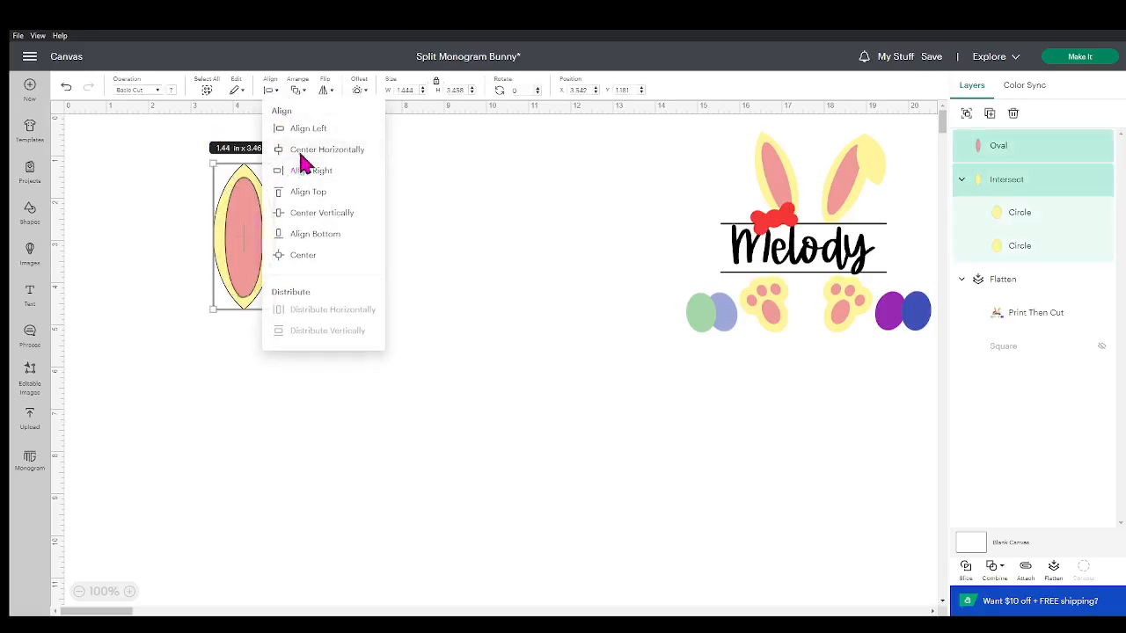
left_click(295, 374)
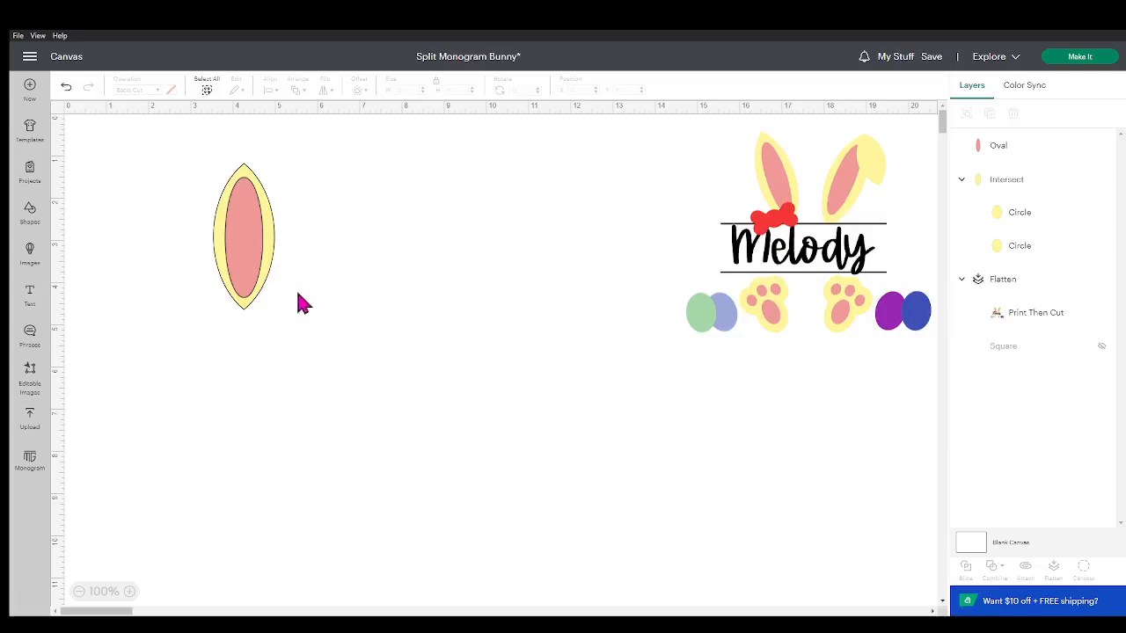
Shift the ear left, duplicate it with its pink oval, and tilt the copy beside it about 27 degrees clockwise
left_click_drag(287, 308, 189, 236)
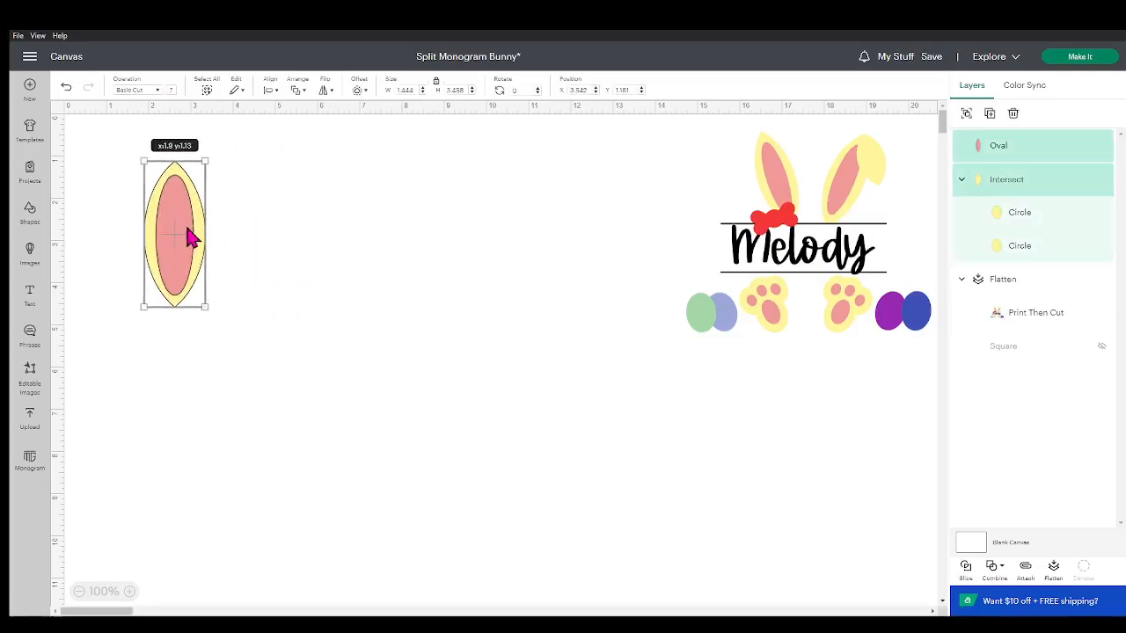
left_click(275, 257)
left_click_drag(238, 308, 350, 246)
key("ctrl+d")
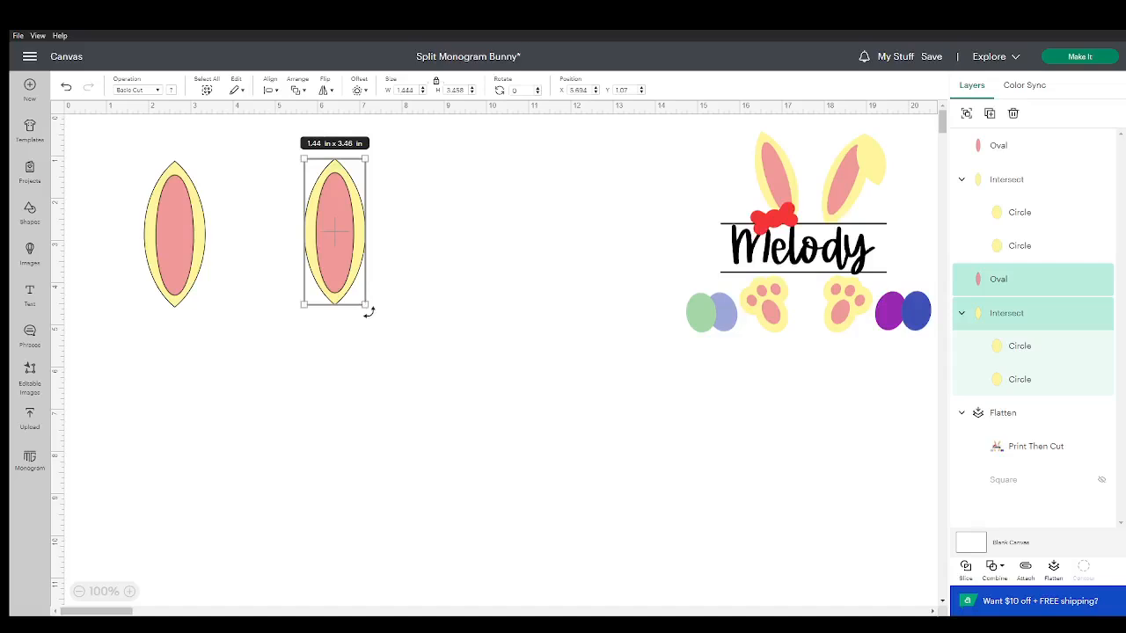
left_click_drag(368, 311, 327, 316)
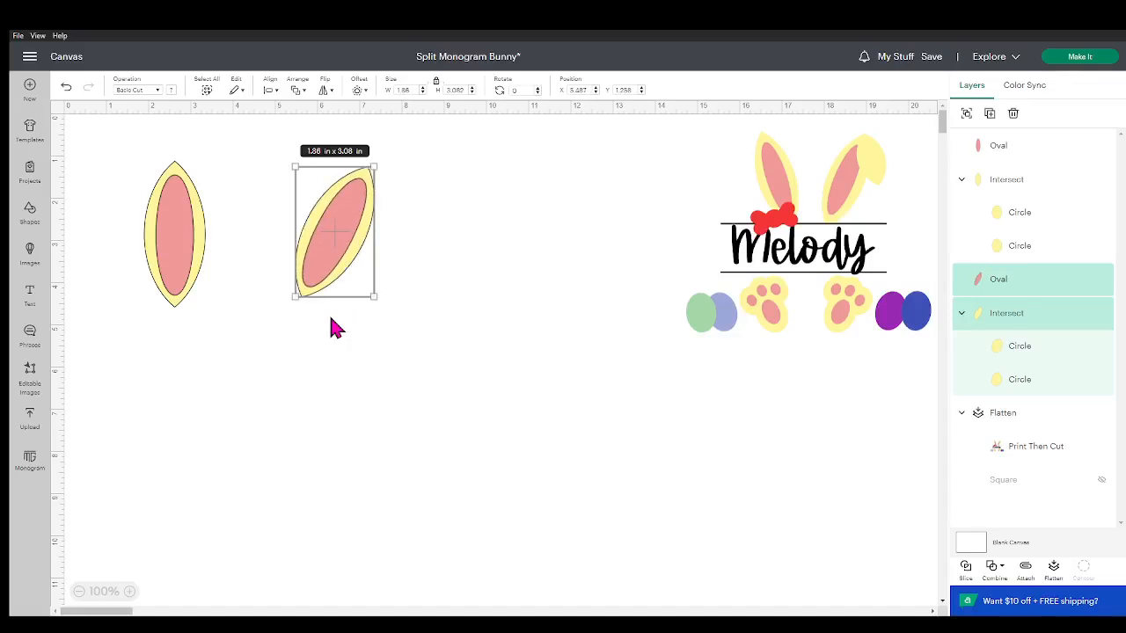
Rename the upright ear's yellow Intersect layer as Left Ear
left_click(1019, 151)
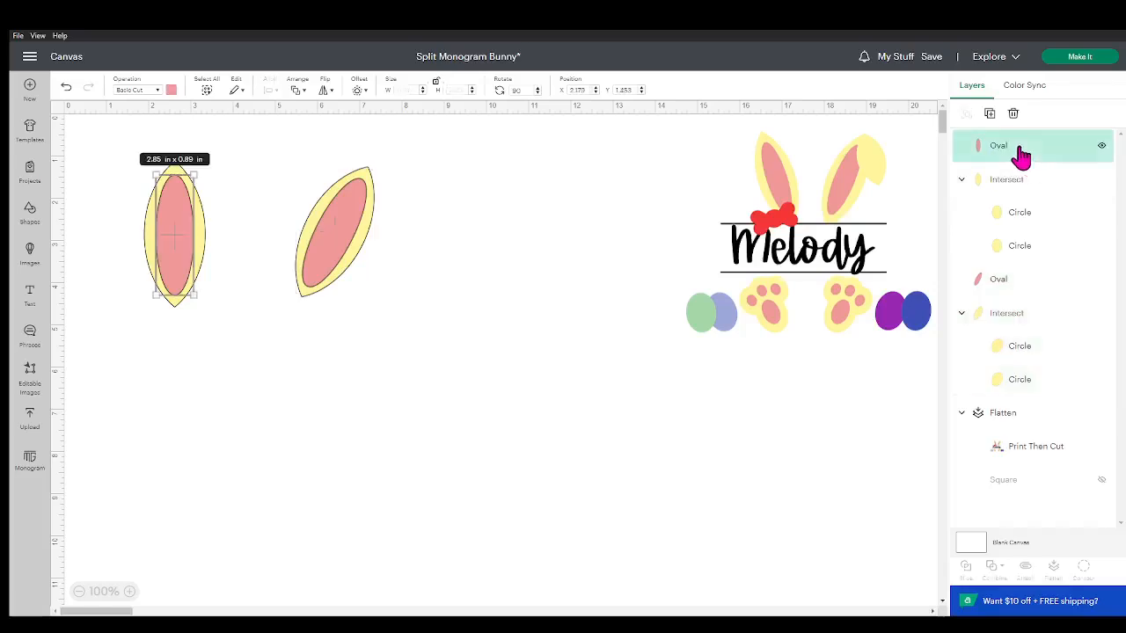
left_click(1012, 317)
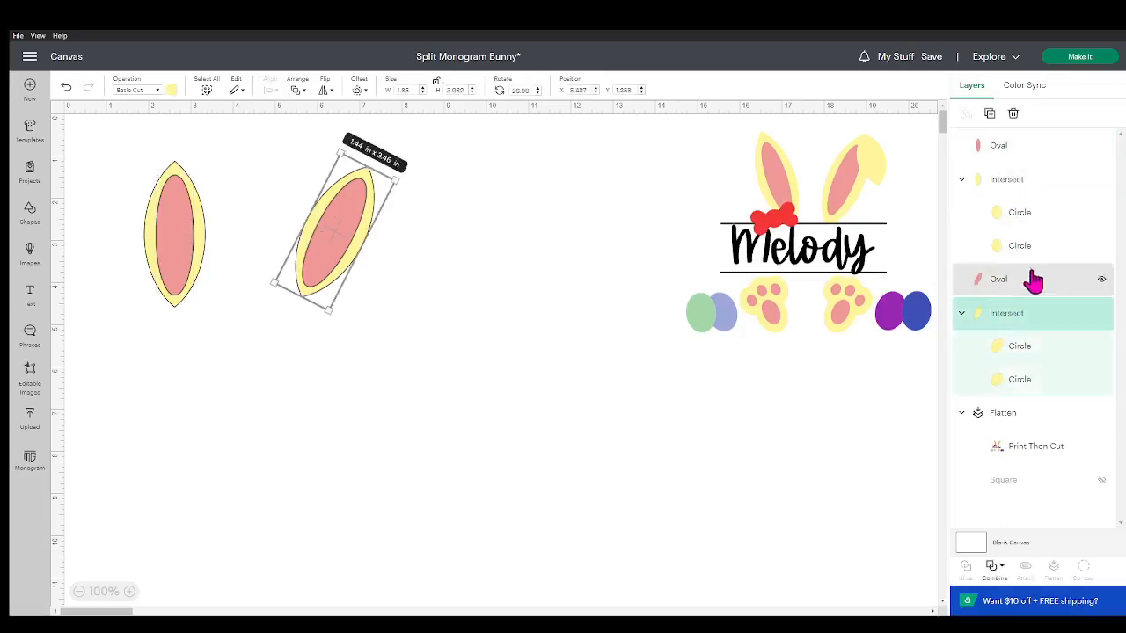
left_click(1034, 181)
double_click(1034, 181)
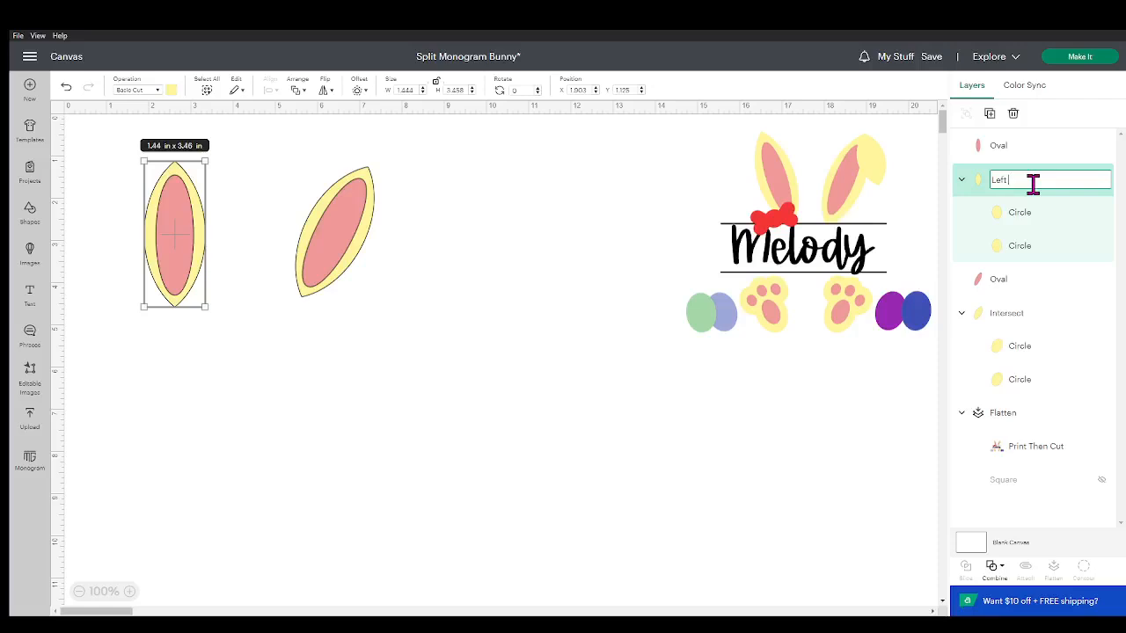
Rename the tilted ear's yellow Intersect layer as Right Ear
left_click(998, 320)
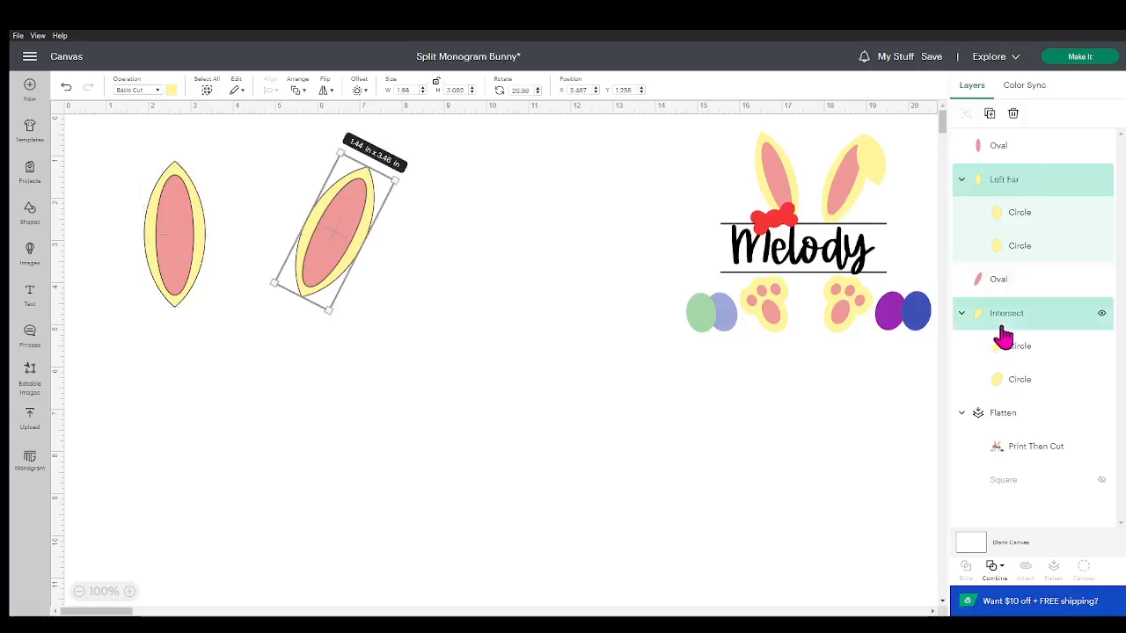
double_click(1011, 314)
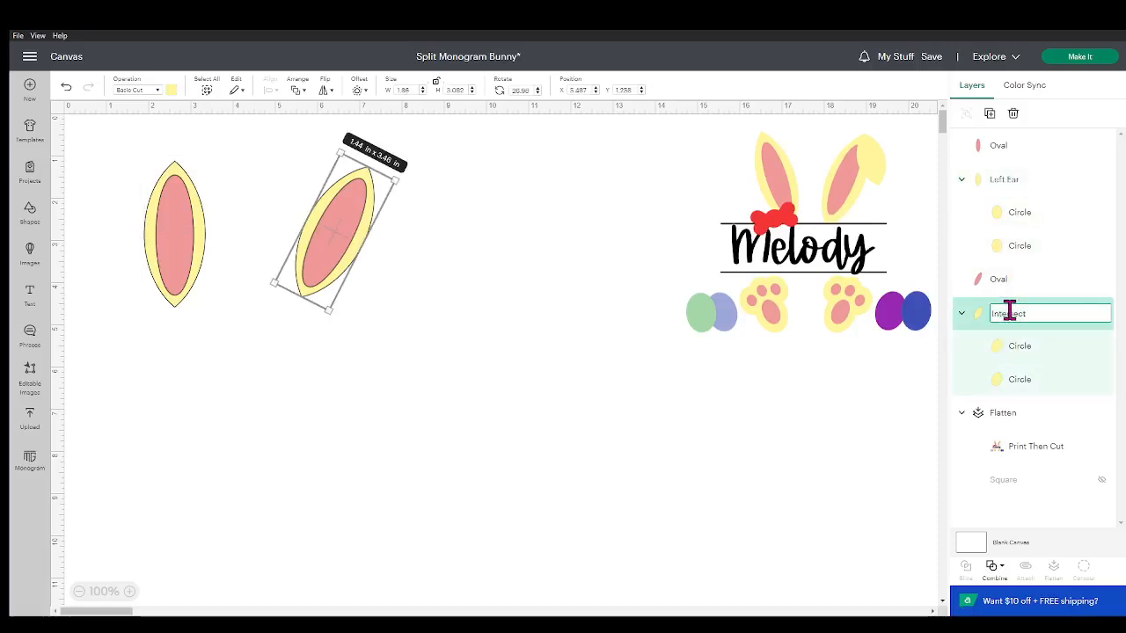
key("BackSpace")
key("BackSpace")
key("BackSpace")
key("BackSpace")
key("BackSpace")
key("BackSpace")
key("BackSpace")
key("BackSpace")
key("BackSpace")
type("R")
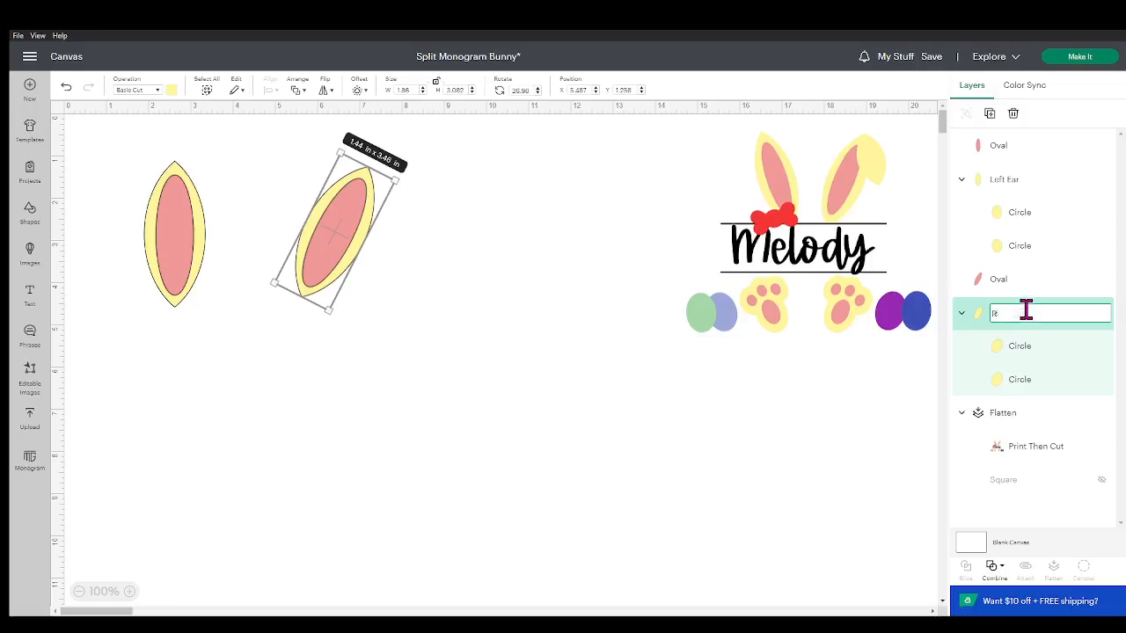
type("ight Ear")
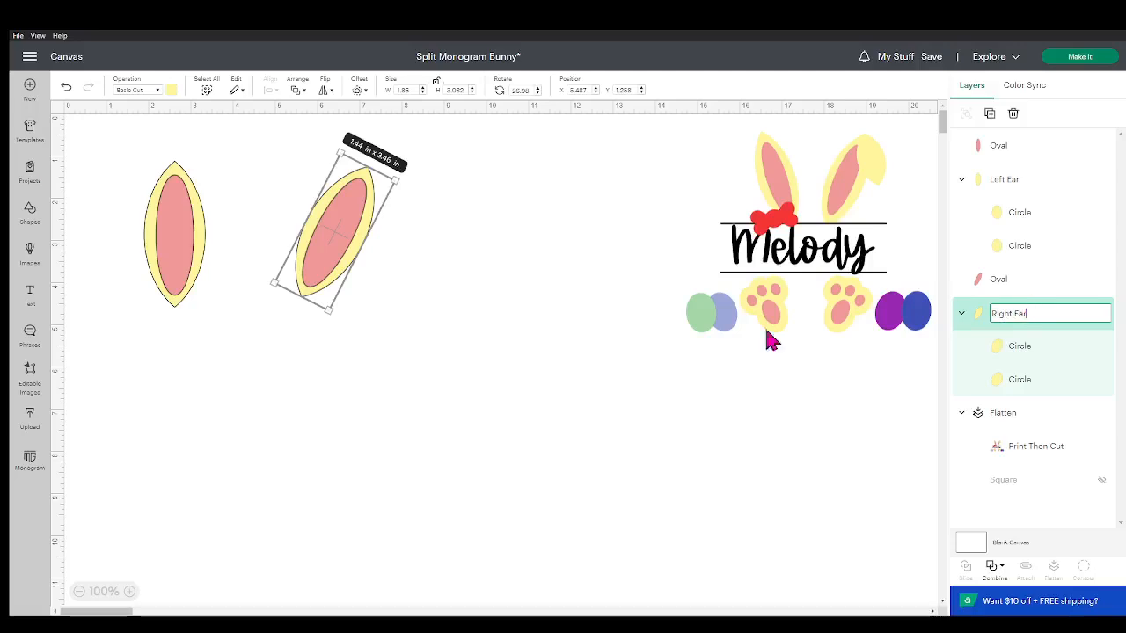
left_click(421, 431)
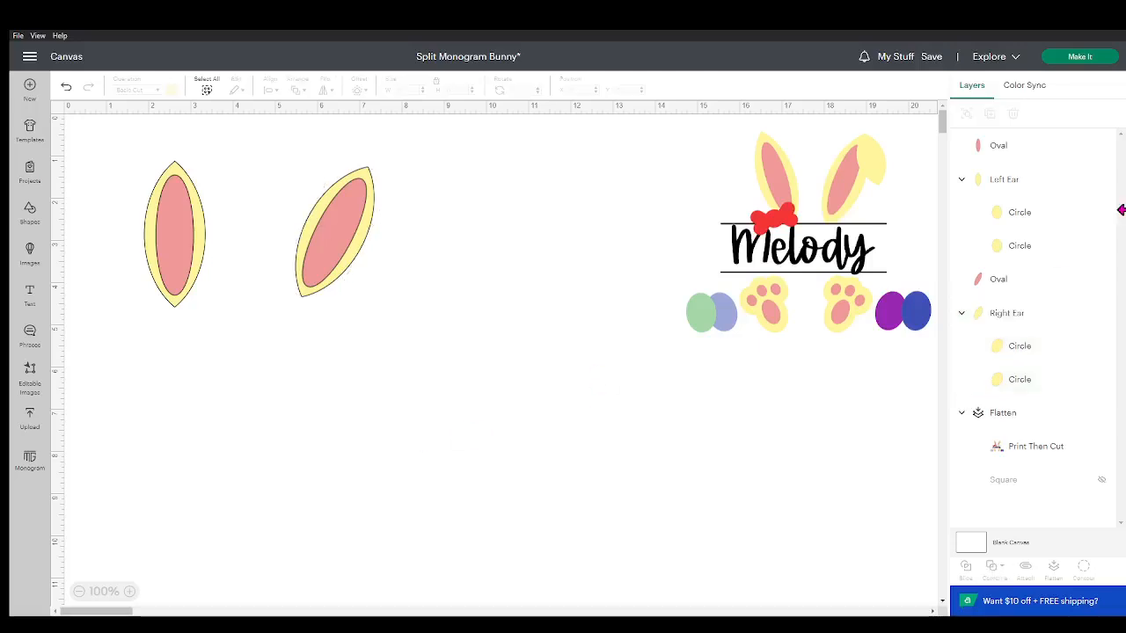
Rename the upright ear's pink oval layer as Left Inner Ear
left_click(1046, 317)
left_click(1047, 181)
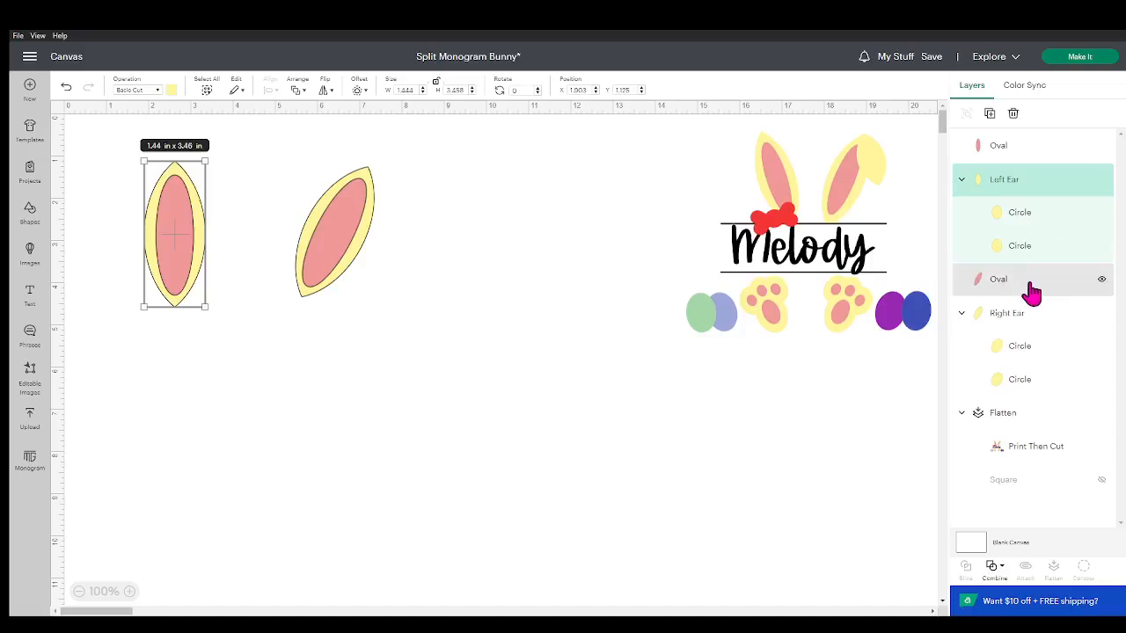
left_click(1019, 152)
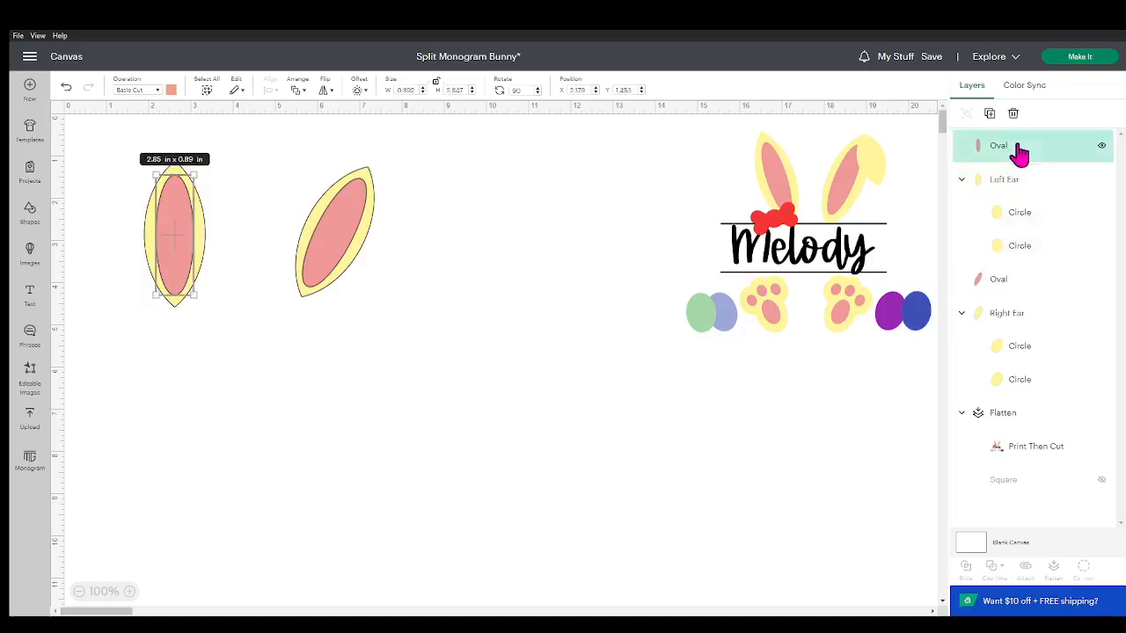
double_click(1017, 148)
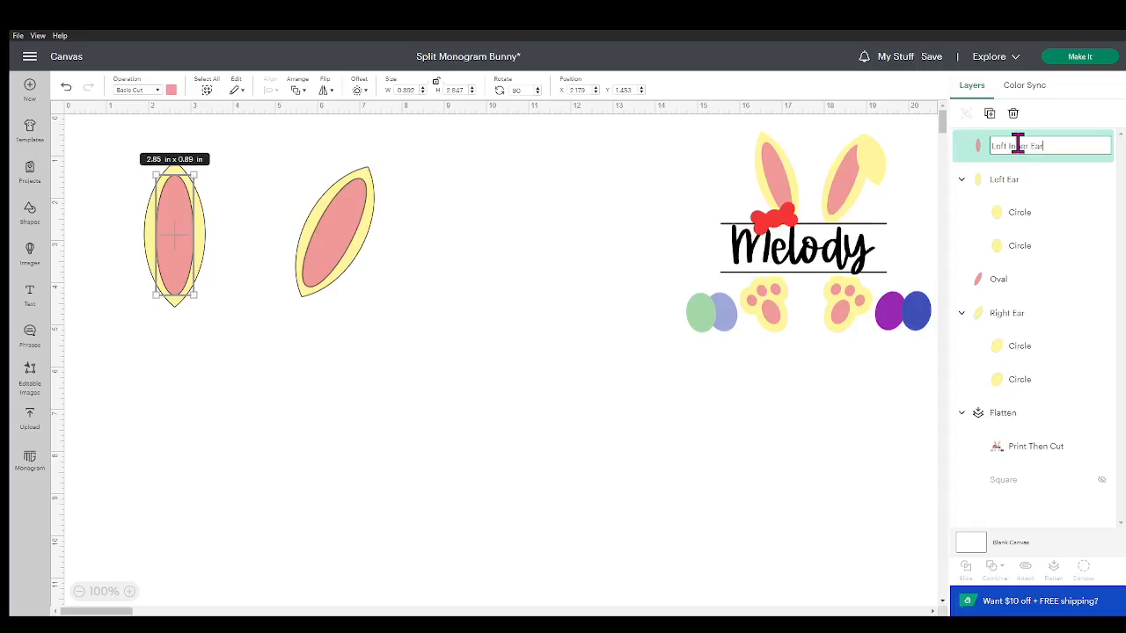
Rename the tilted ear's pink oval layer as Right Inner Ear
left_click(1004, 279)
double_click(1006, 280)
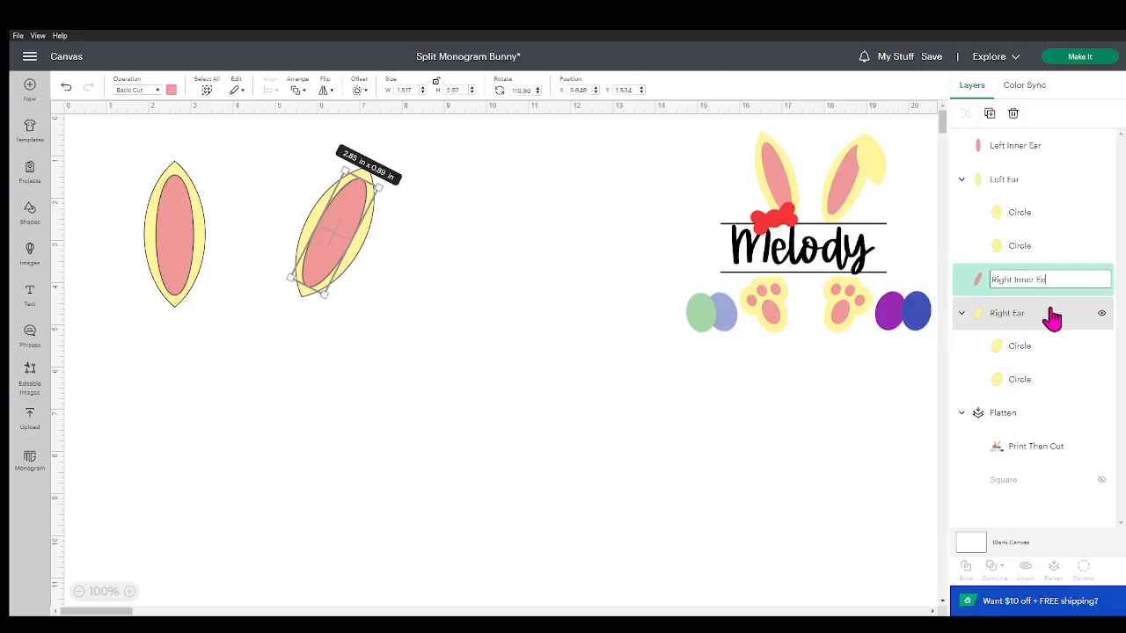
type("Right Inner Ear")
left_click(440, 413)
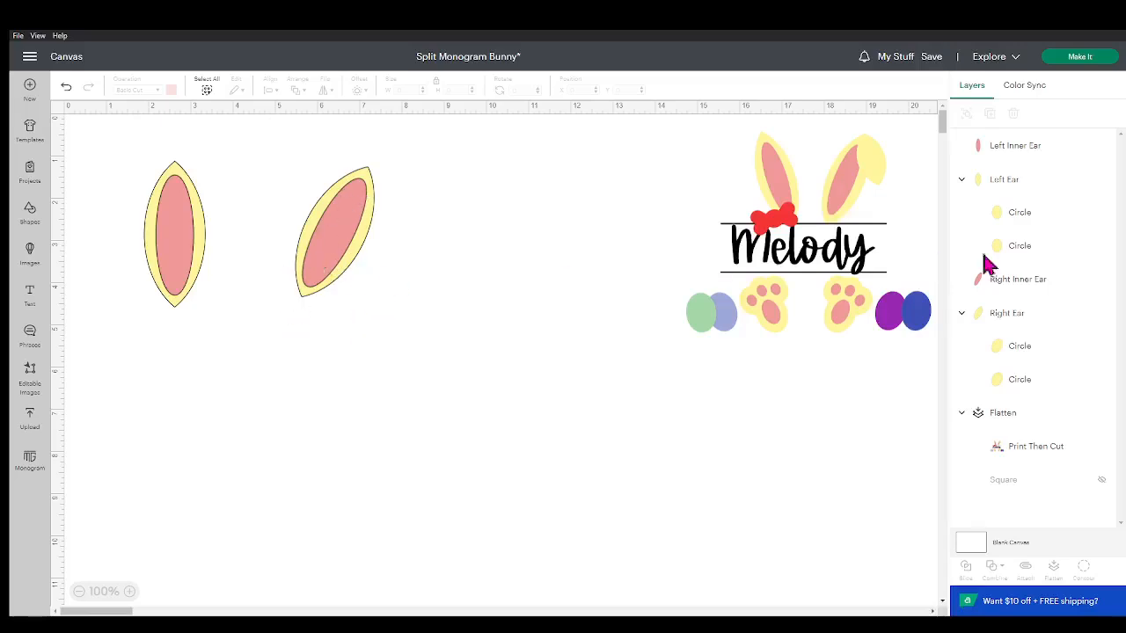
Duplicate the yellow Right Ear shape in place and rotate one of the two to about 325.5 degrees, tilting it the opposite way
left_click(1064, 324)
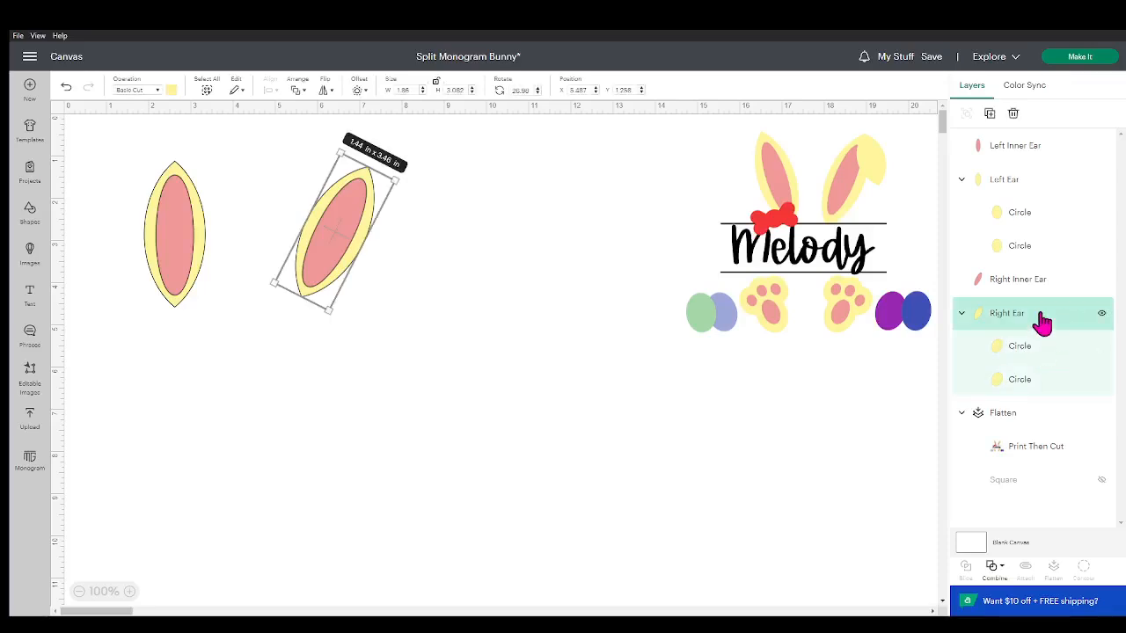
left_click(372, 186, "alt")
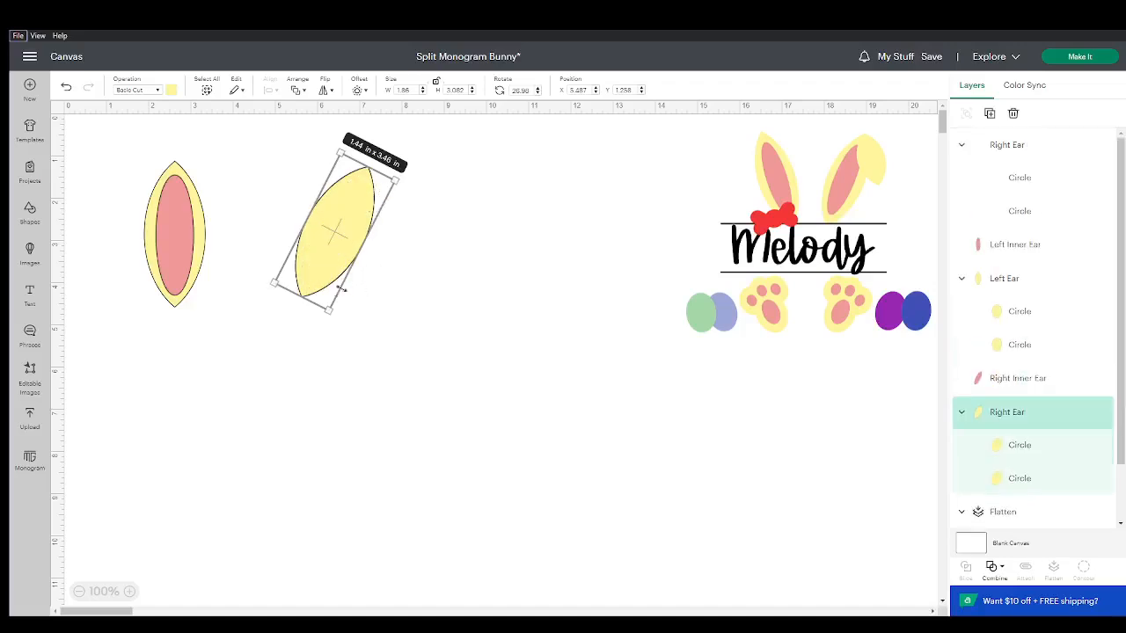
left_click_drag(327, 322, 472, 312)
left_click(414, 304)
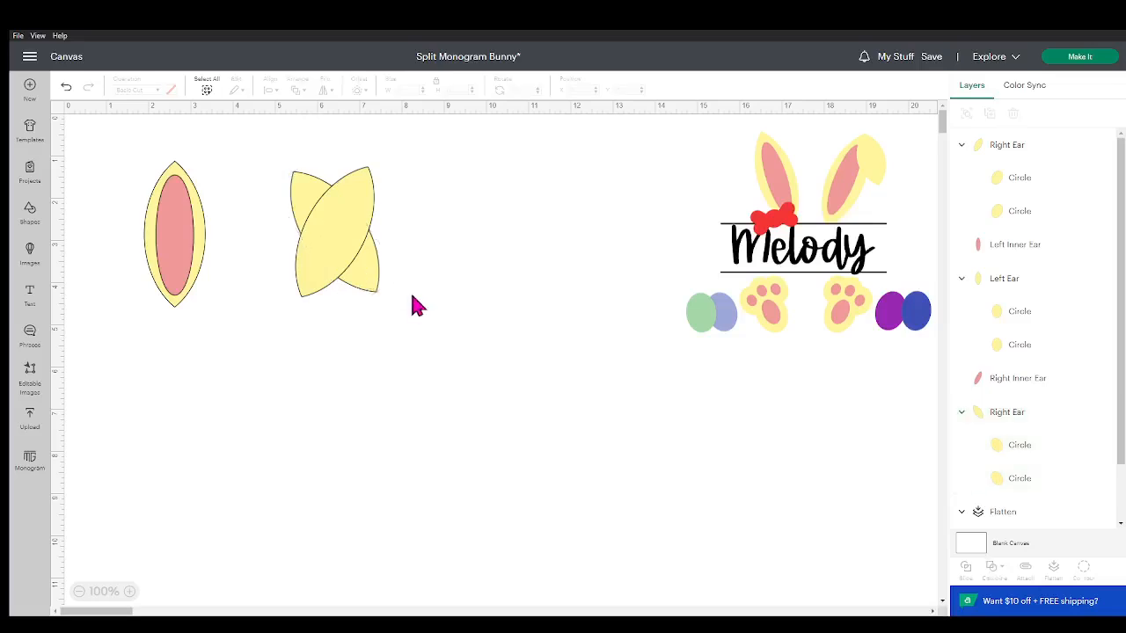
Move the rotated yellow shape right until its tip meets the tilted ear's tip, and bring it to the front
left_click(382, 276)
left_click_drag(381, 276, 432, 272)
right_click(435, 273)
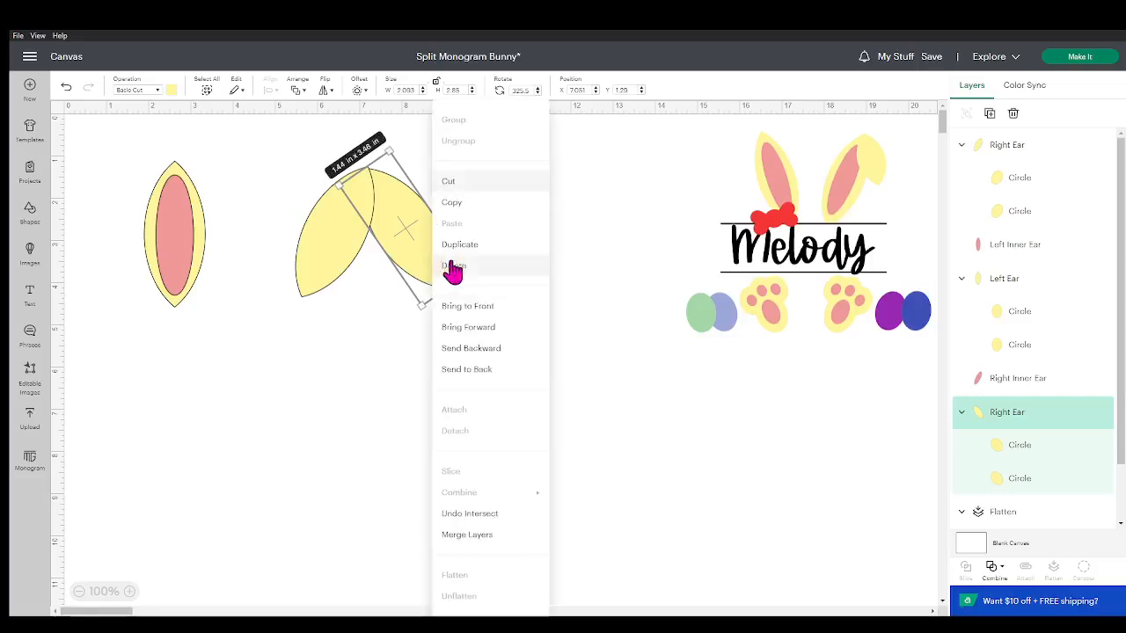
left_click(459, 308)
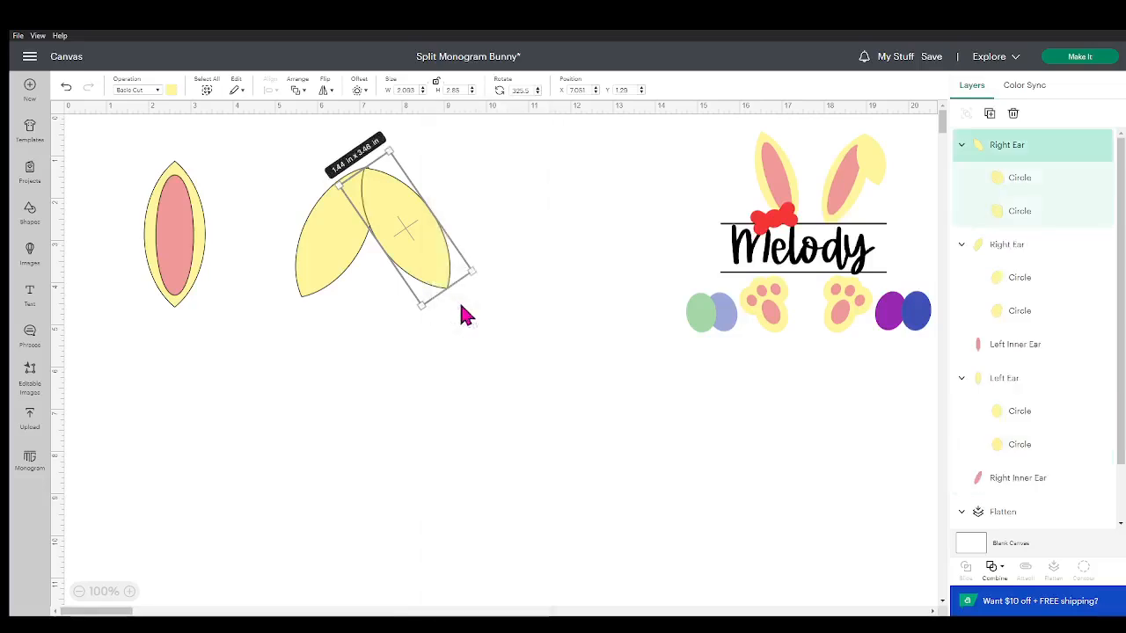
left_click(501, 330)
Nudge the front yellow shape slightly and align the top edges of the right ear pieces
left_click_drag(417, 253, 420, 253)
left_click(490, 206)
mouse_move(343, 144)
left_mouse_down()
mouse_move(372, 170)
mouse_move(354, 151)
left_mouse_up()
left_click(270, 90)
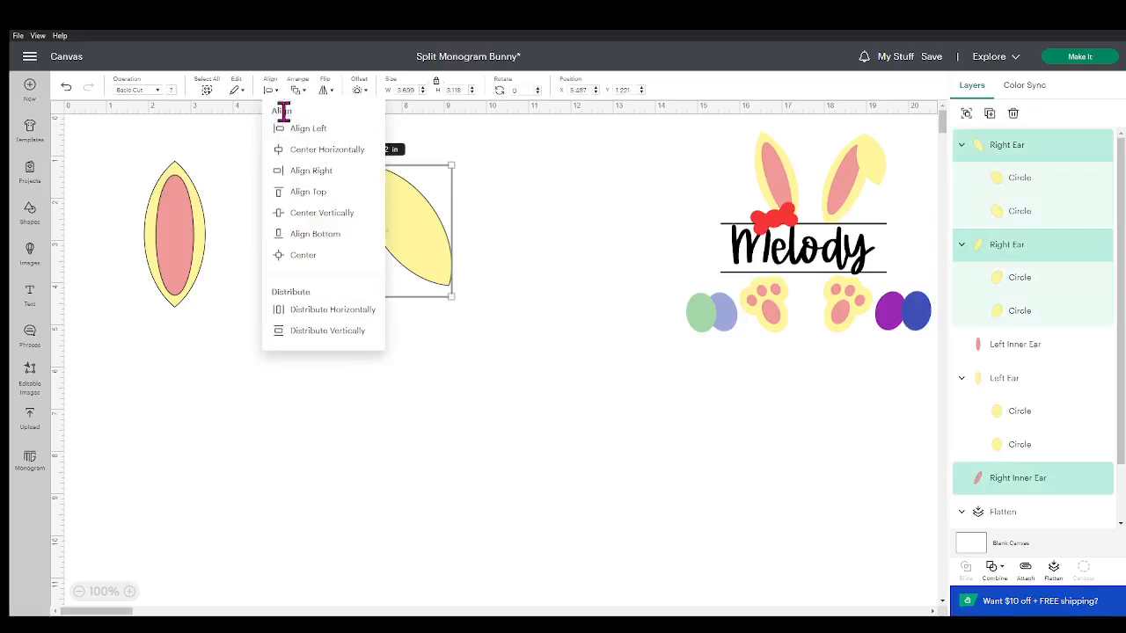
left_click(295, 191)
left_click(519, 268)
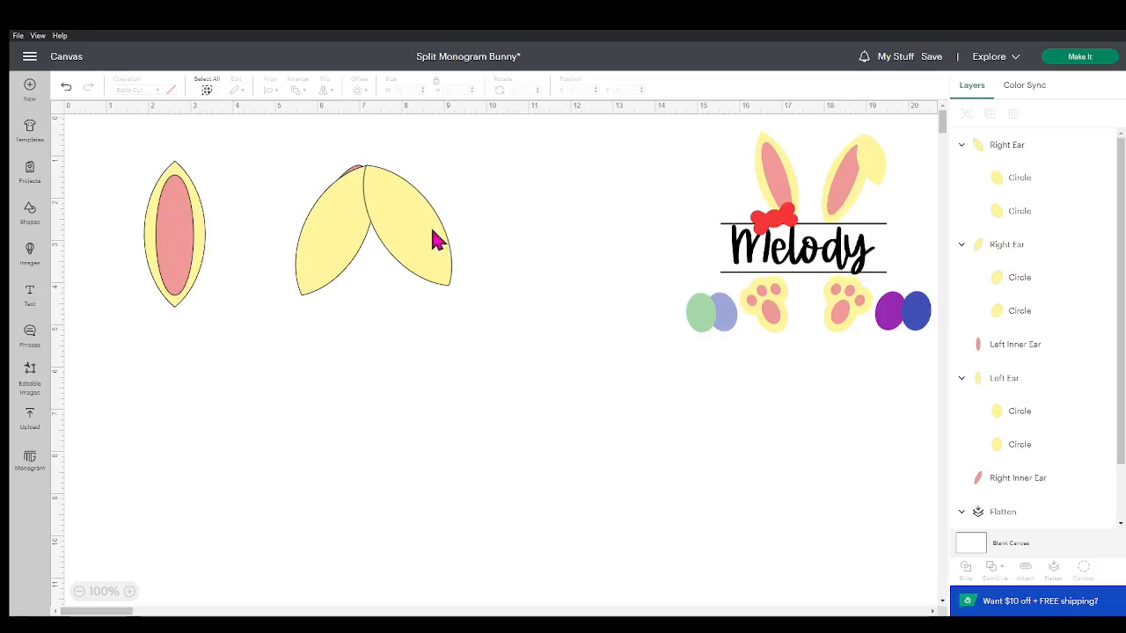
Shrink the front yellow shape to a folded ear tip of about 0.99 by 1.82 in and align its top with the tilted ear
left_click(438, 256)
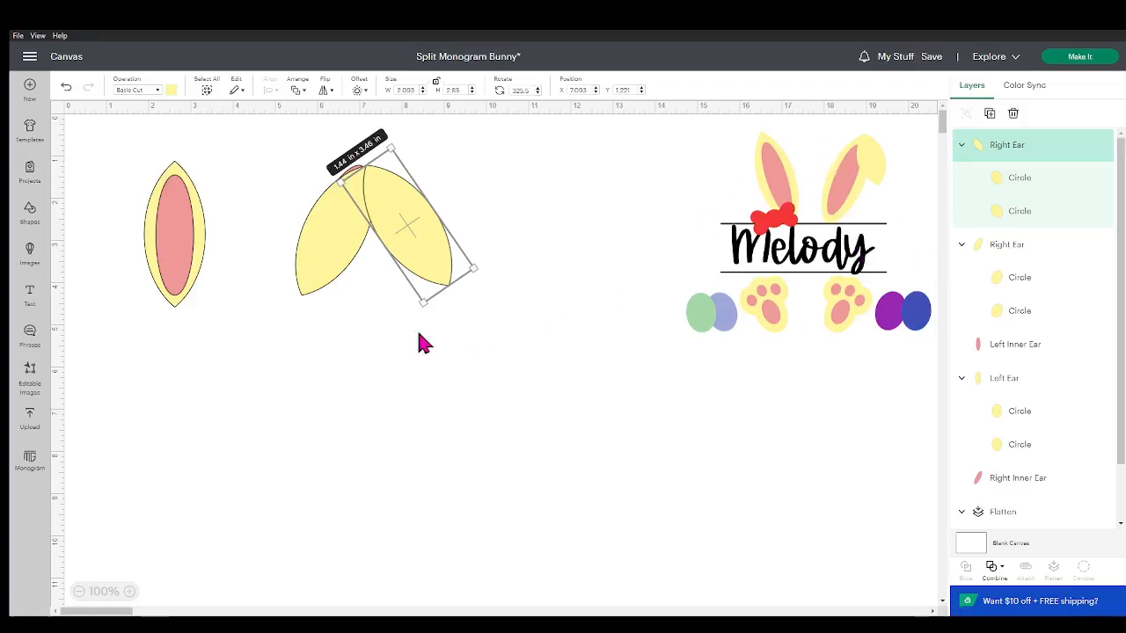
left_click_drag(451, 282, 388, 202)
left_click(469, 272)
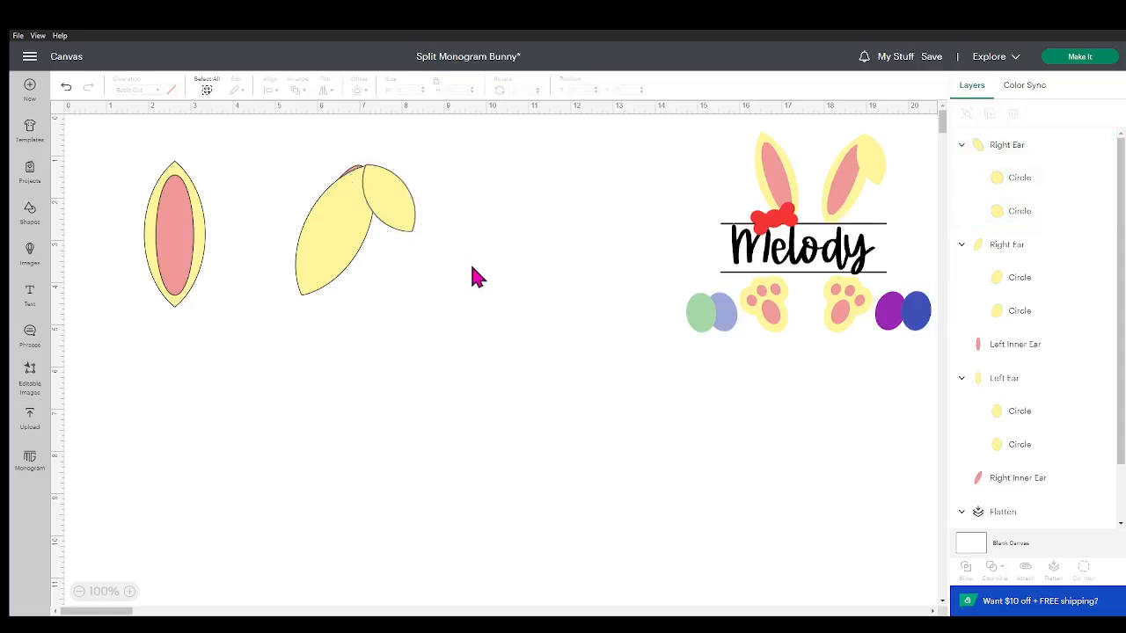
left_click(367, 224)
left_click(407, 209, "shift")
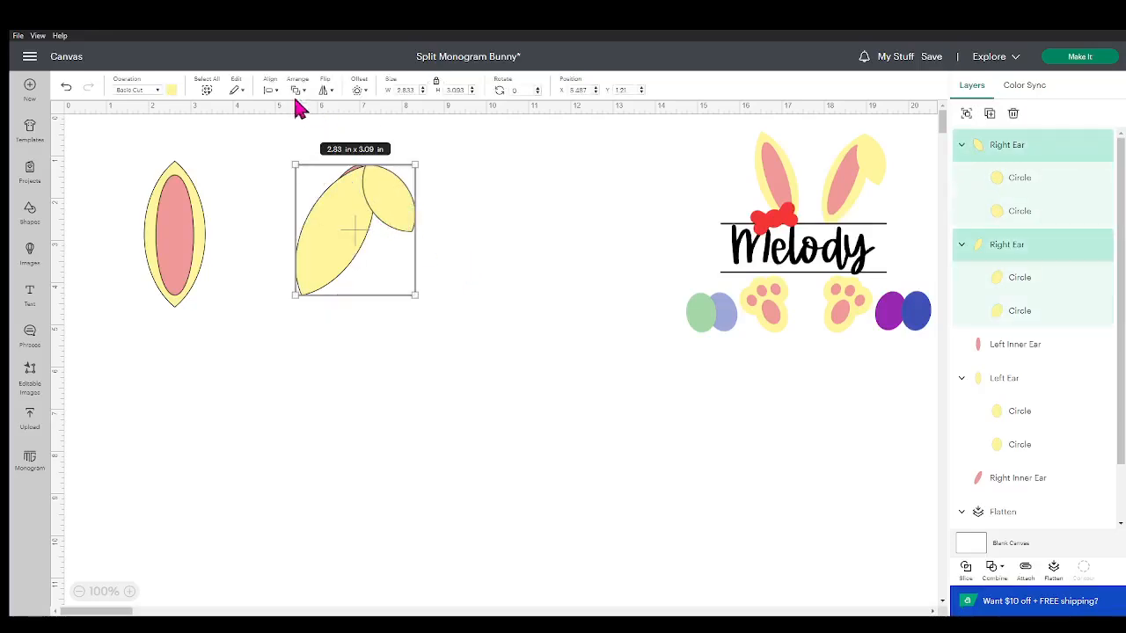
left_click(273, 90)
left_click(309, 191)
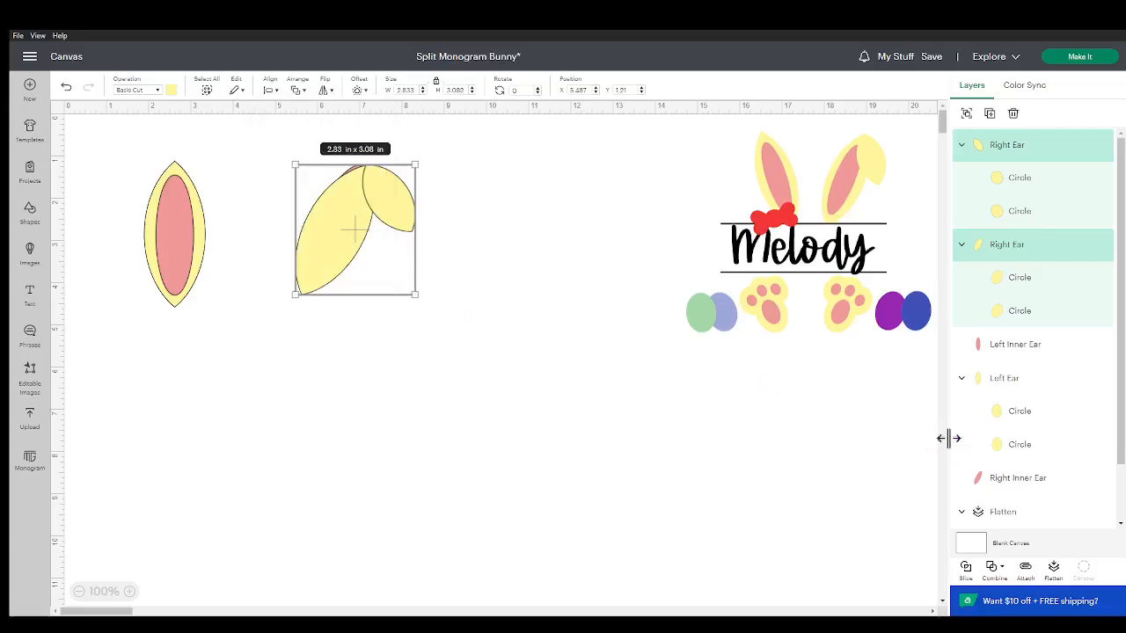
Bring the Right Inner Ear to the front and move it down into place inside the tilted yellow ear
left_click(995, 483)
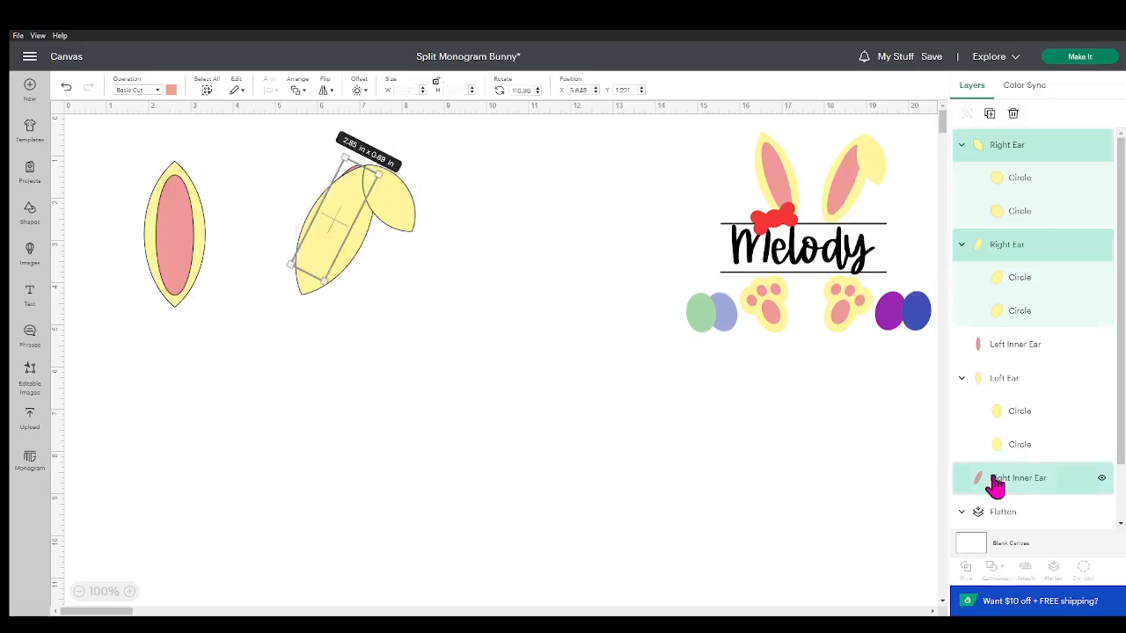
right_click(992, 482)
left_click(1050, 292)
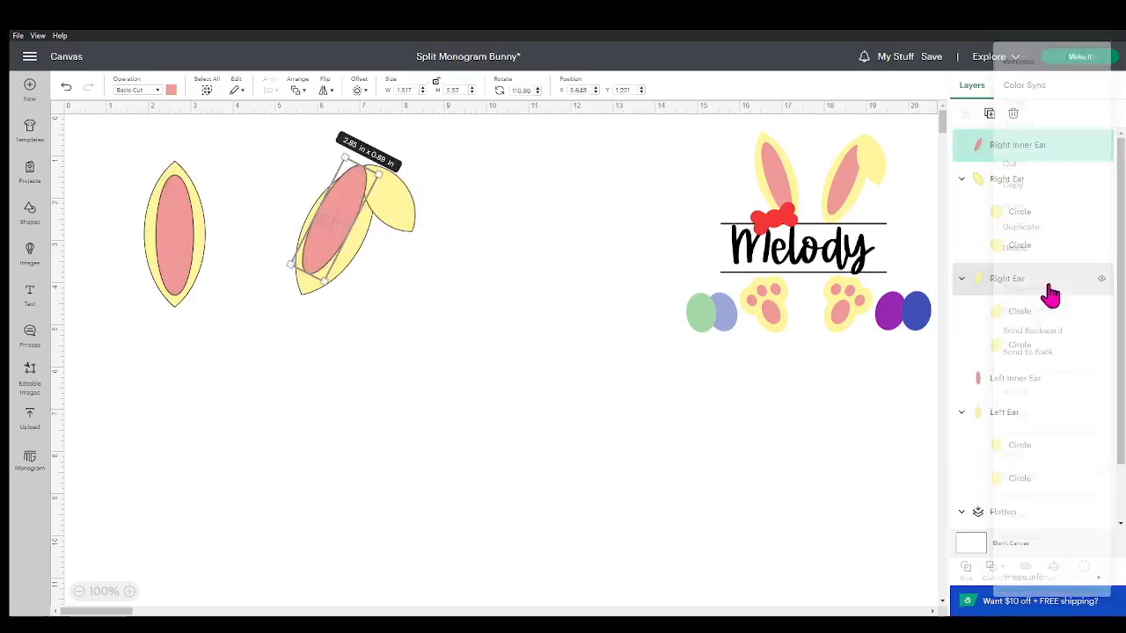
left_click(478, 392)
left_click(349, 226)
left_click_drag(349, 226, 349, 234)
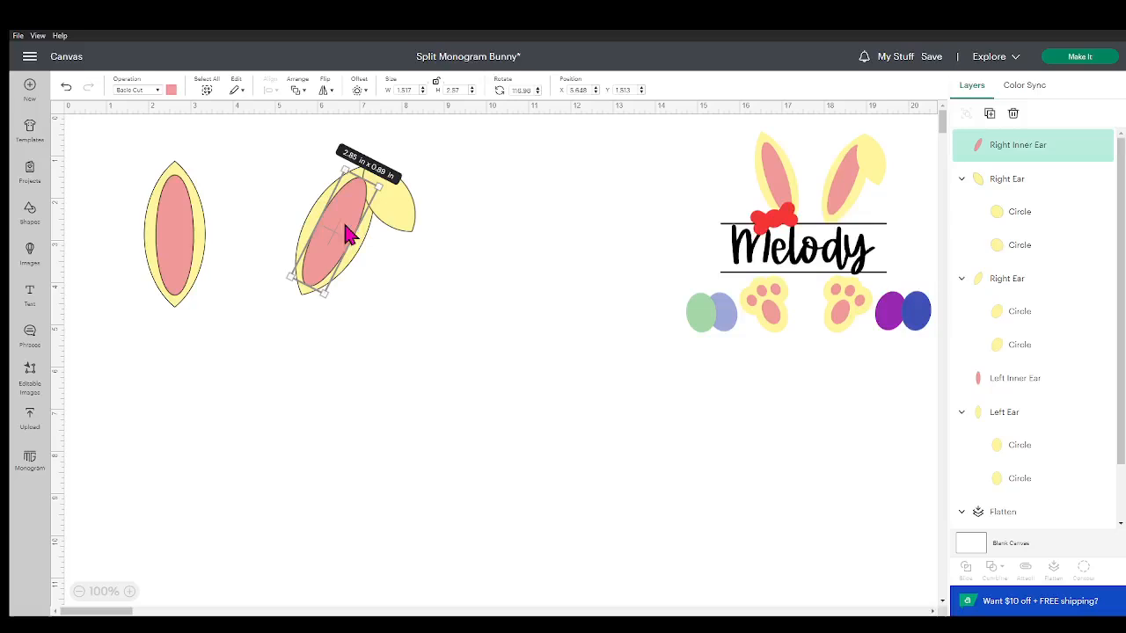
left_click(474, 406)
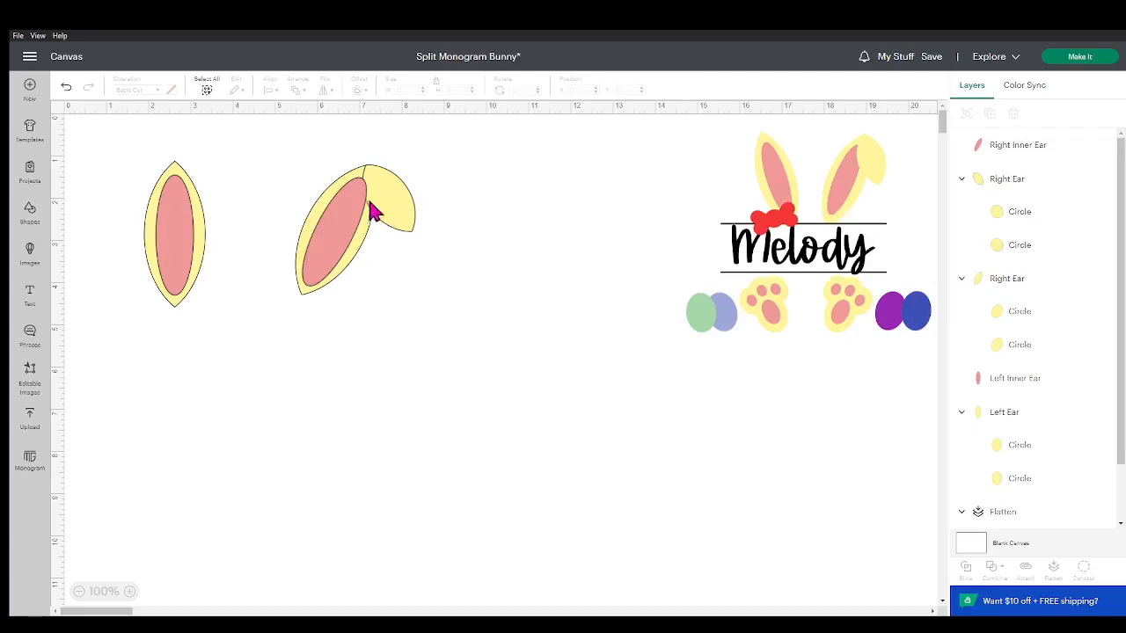
Send the Right Inner Ear backward one level so it sits behind the folded ear tip
left_click(327, 220)
right_click(327, 220)
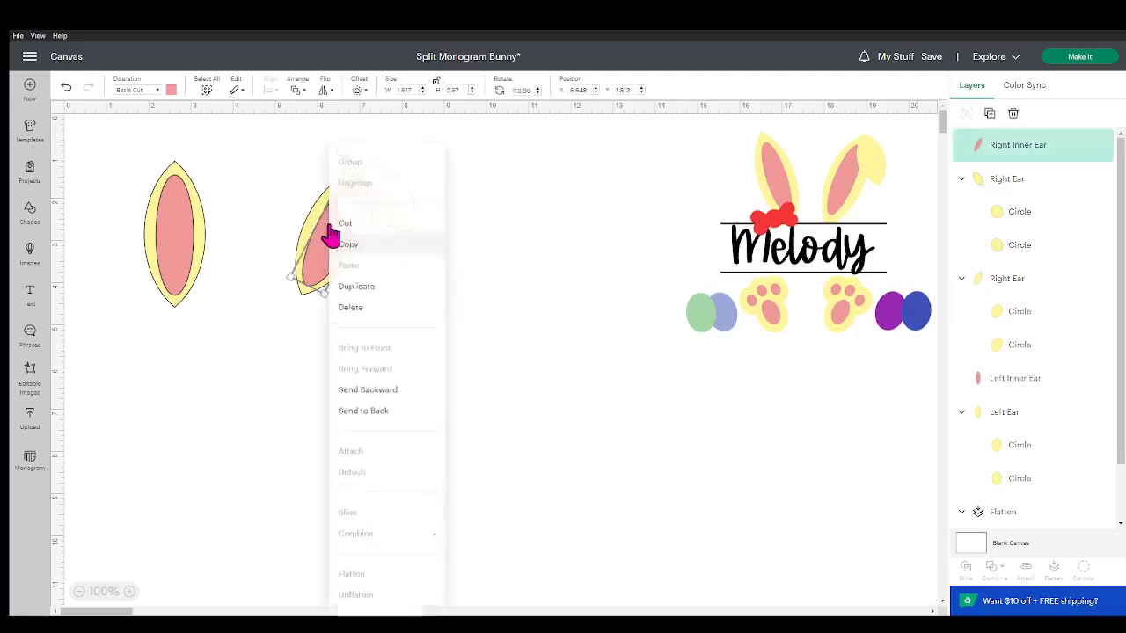
left_click(387, 391)
left_click(522, 380)
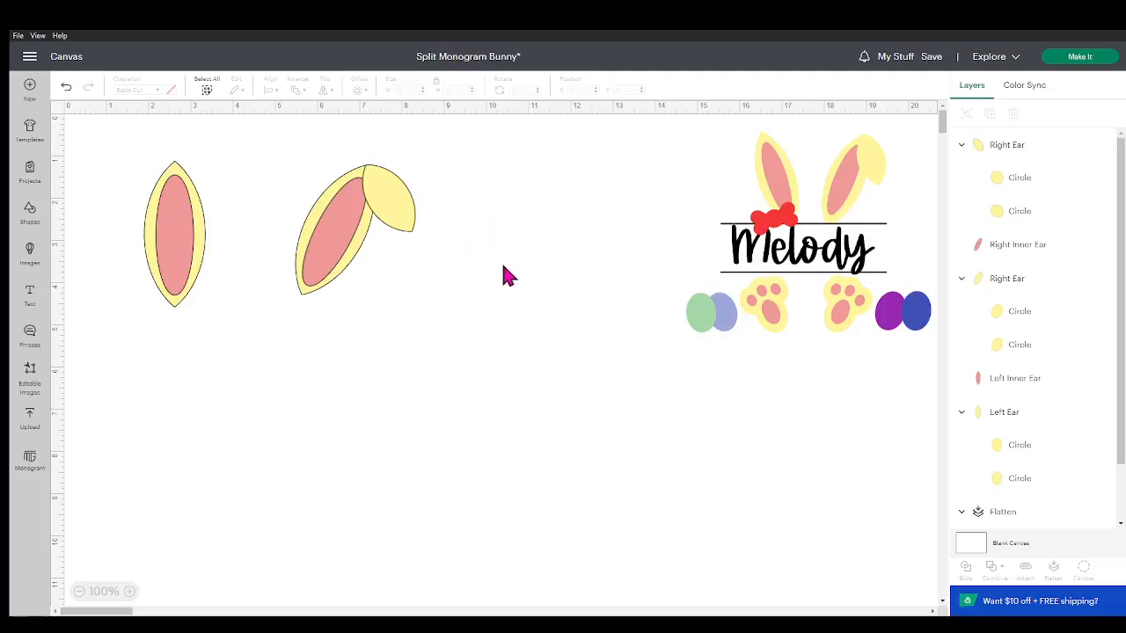
Duplicate the folded ear tip in place and subtract the copy from the Right Inner Ear
left_click(400, 204)
left_click(397, 192, "alt")
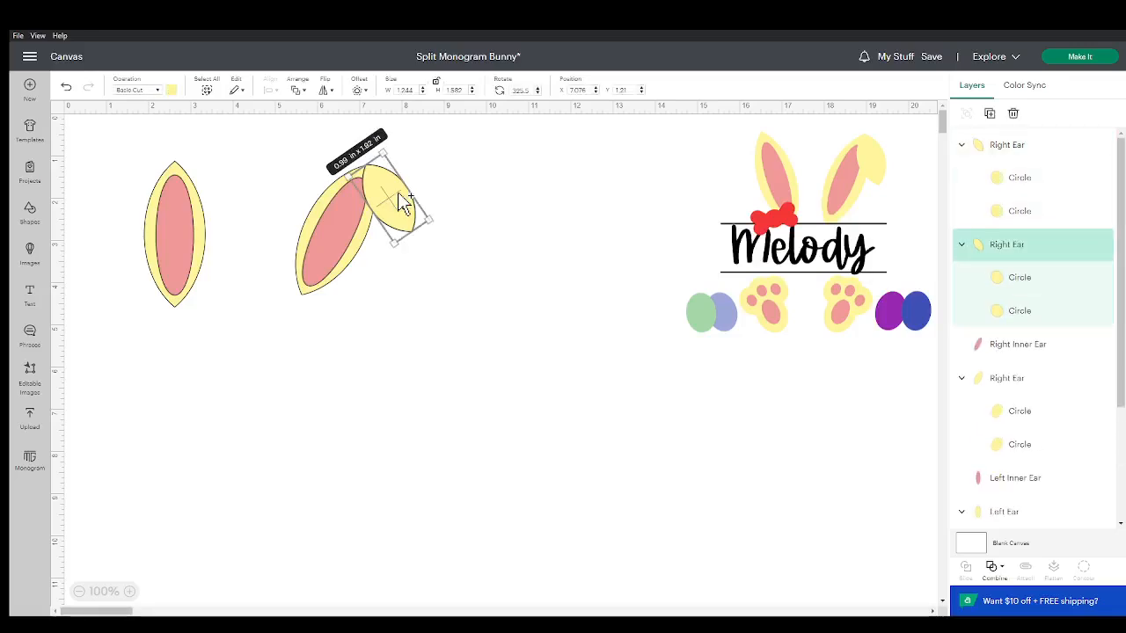
left_click(1067, 349, "shift")
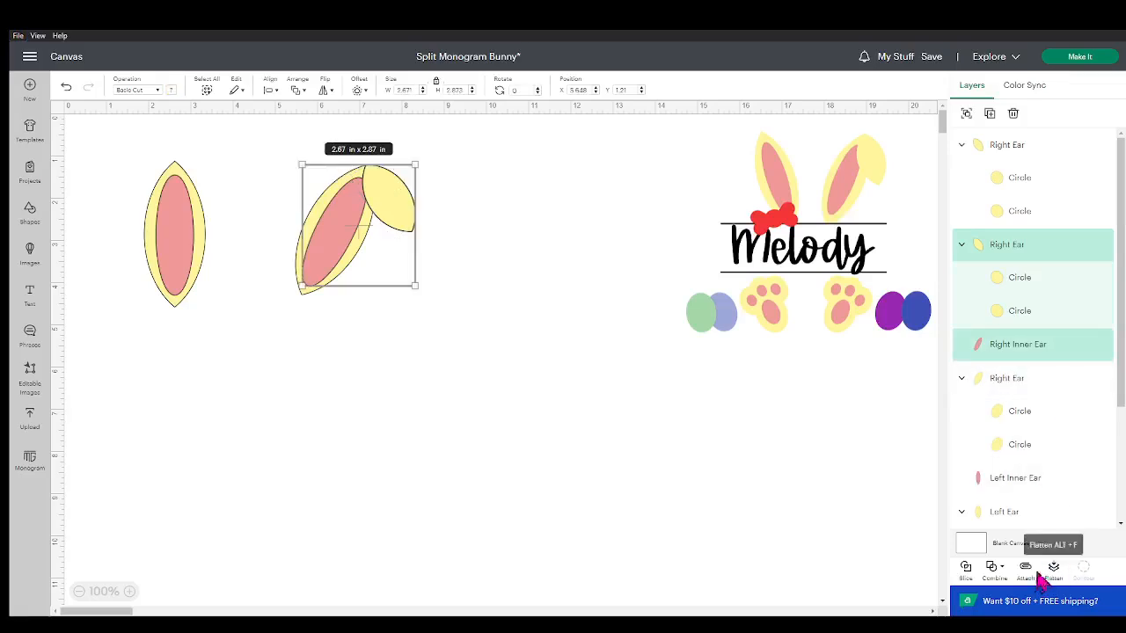
left_click(995, 569)
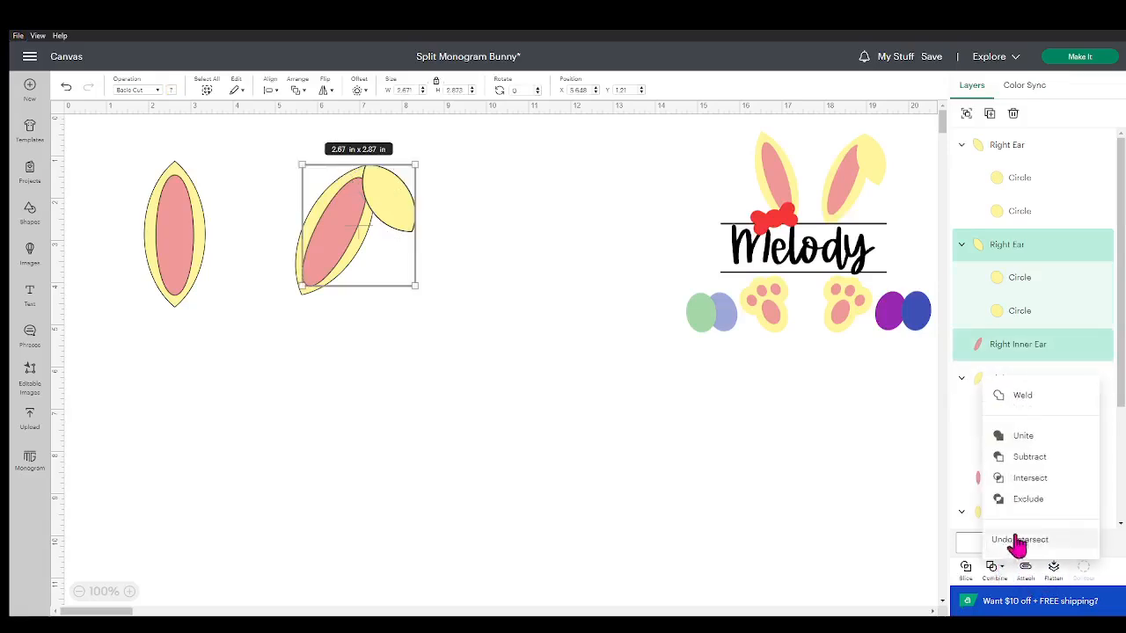
left_click(1038, 464)
left_click(652, 445)
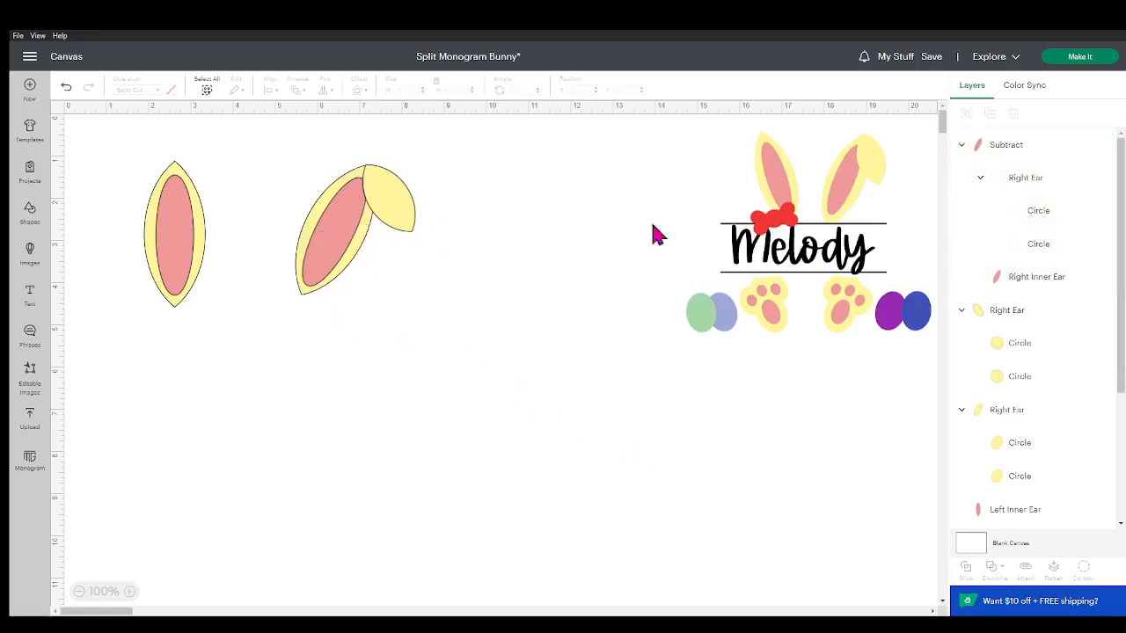
left_click(392, 216)
left_click(366, 241, "shift")
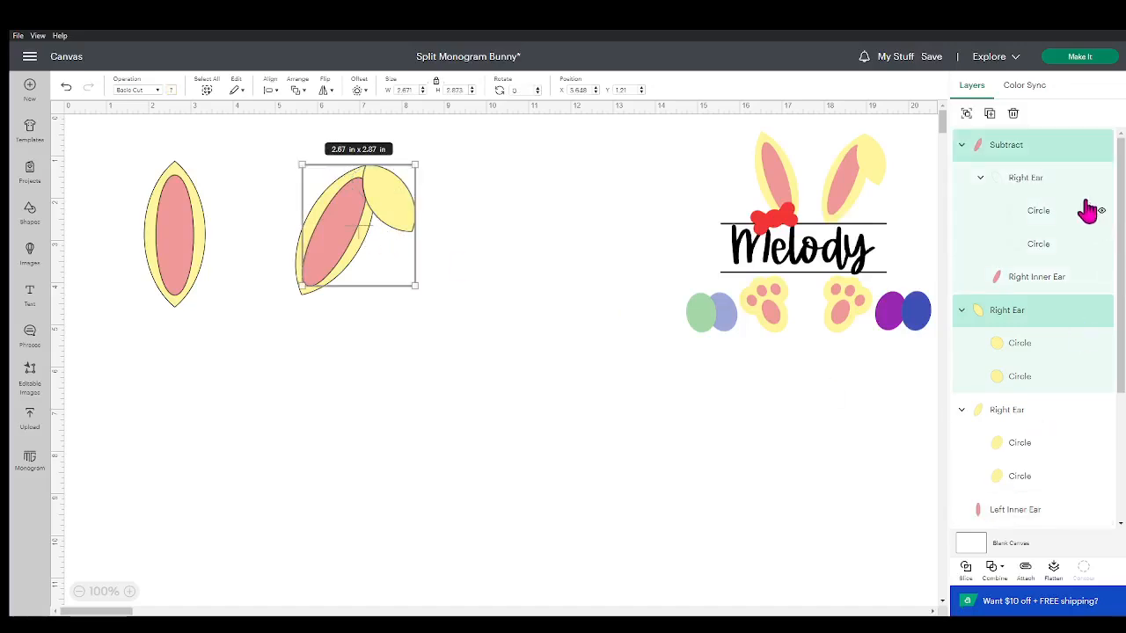
left_click(1055, 181)
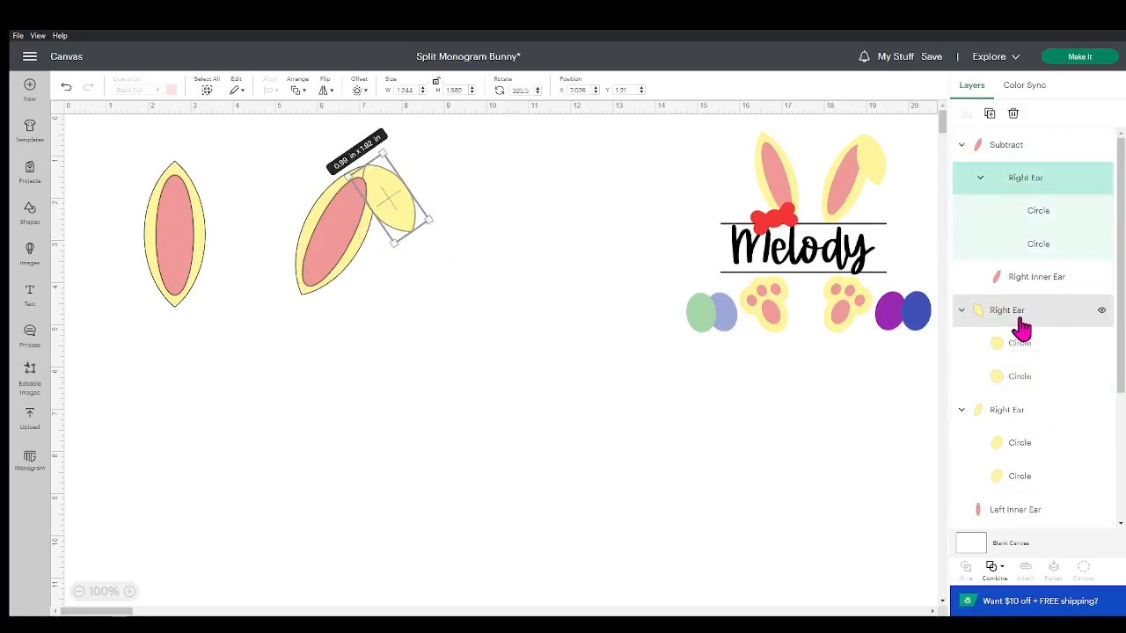
left_click(1020, 326, "shift")
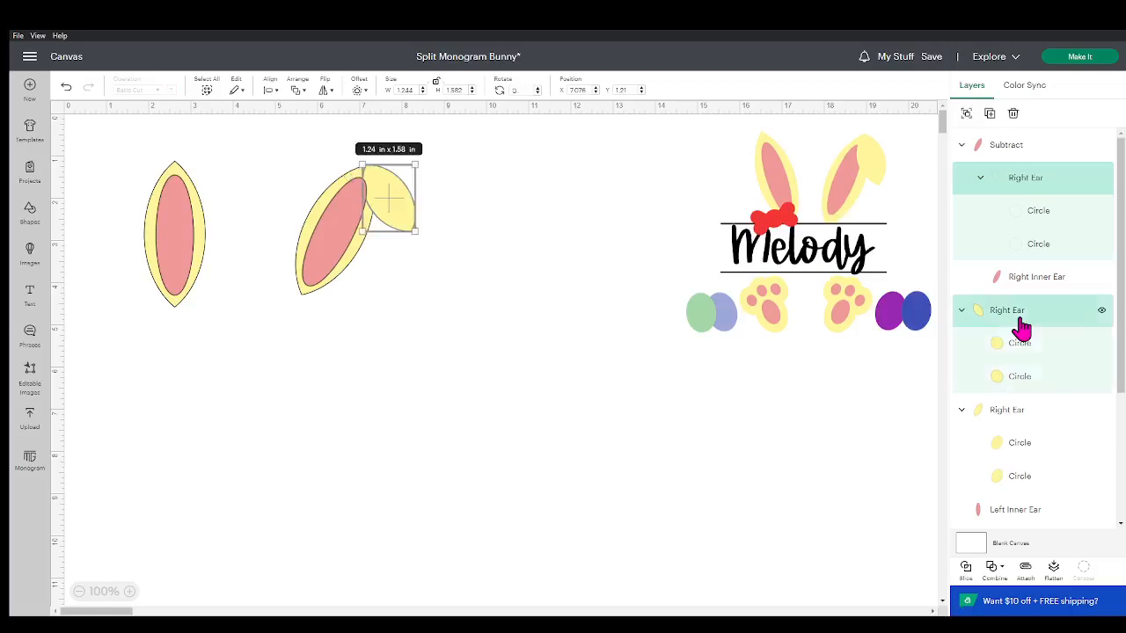
left_click(417, 307)
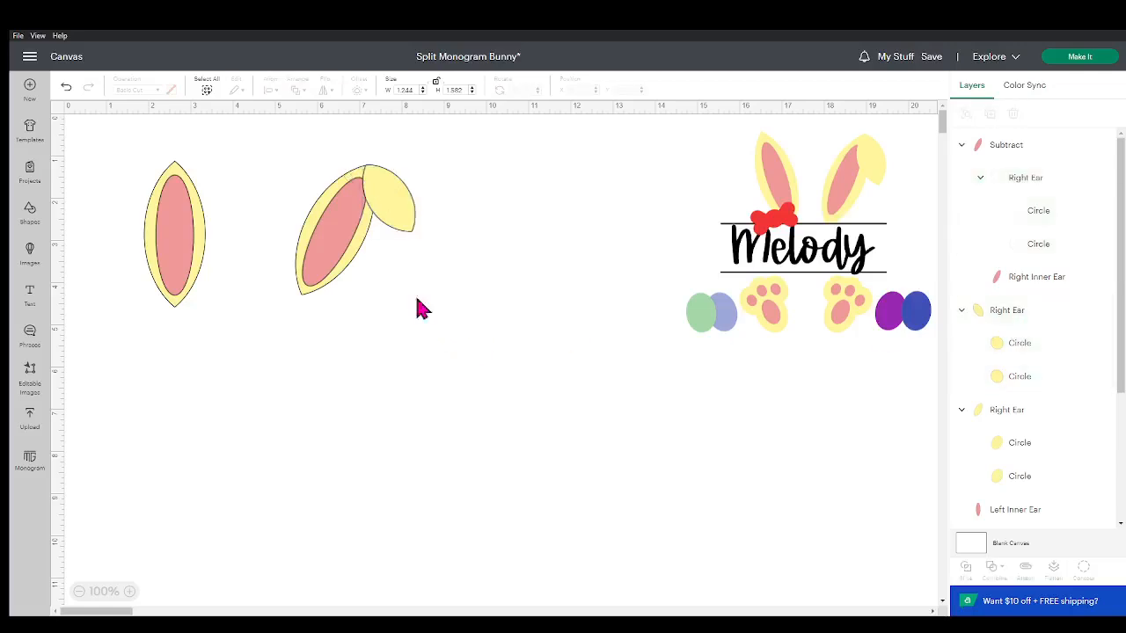
left_click(357, 248)
left_click(280, 260)
left_click(310, 244)
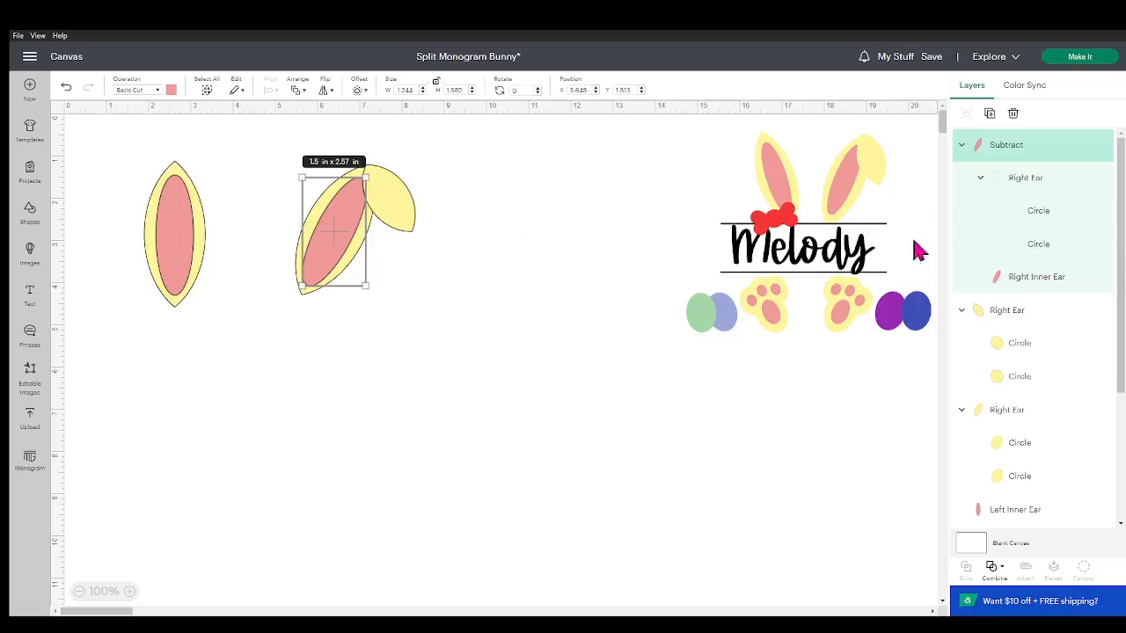
Unite the folded ear tip with the tilted yellow ear behind it
left_click(1022, 321)
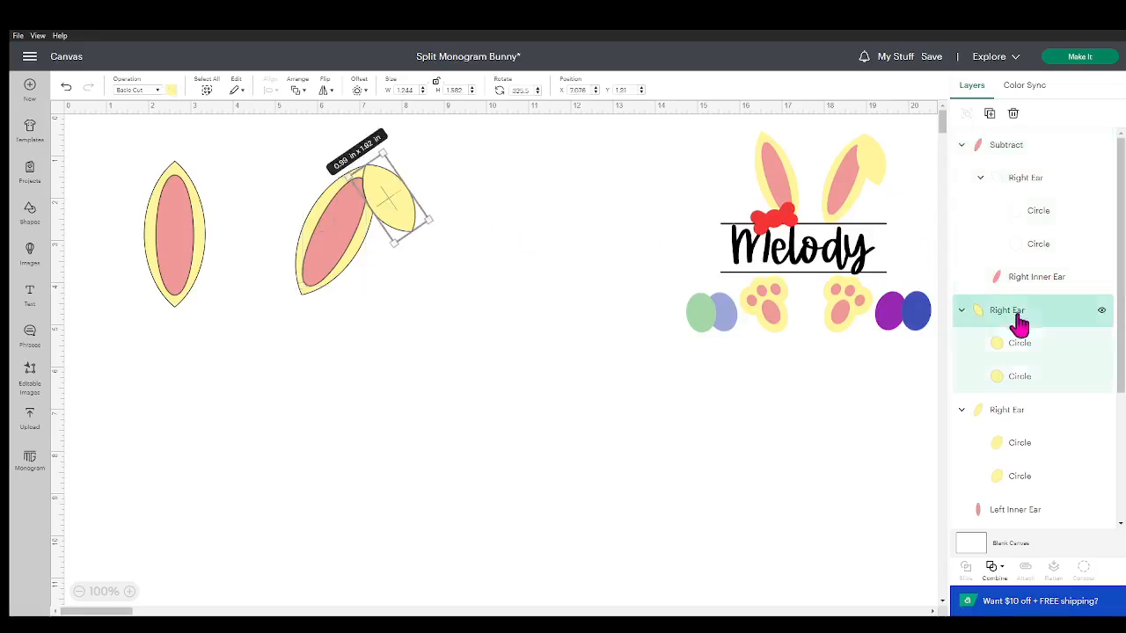
left_click(1008, 415, "shift")
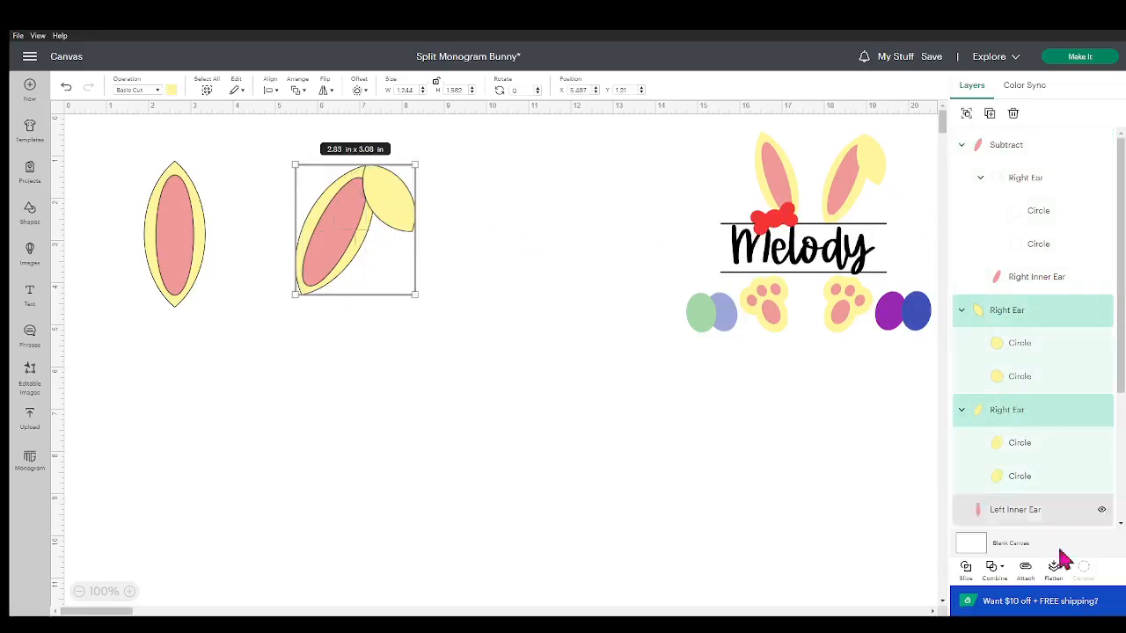
left_click(993, 567)
left_click(1044, 444)
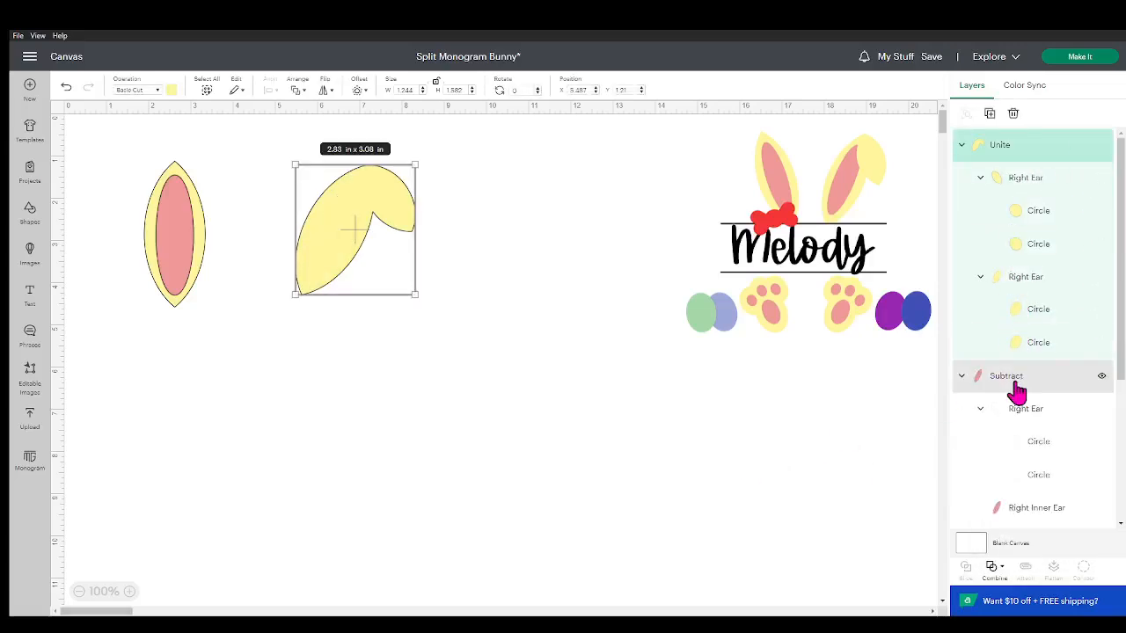
Try to move the subtracted inner ear layer above the united yellow ear in the layer order
left_click_drag(1018, 393, 1030, 143)
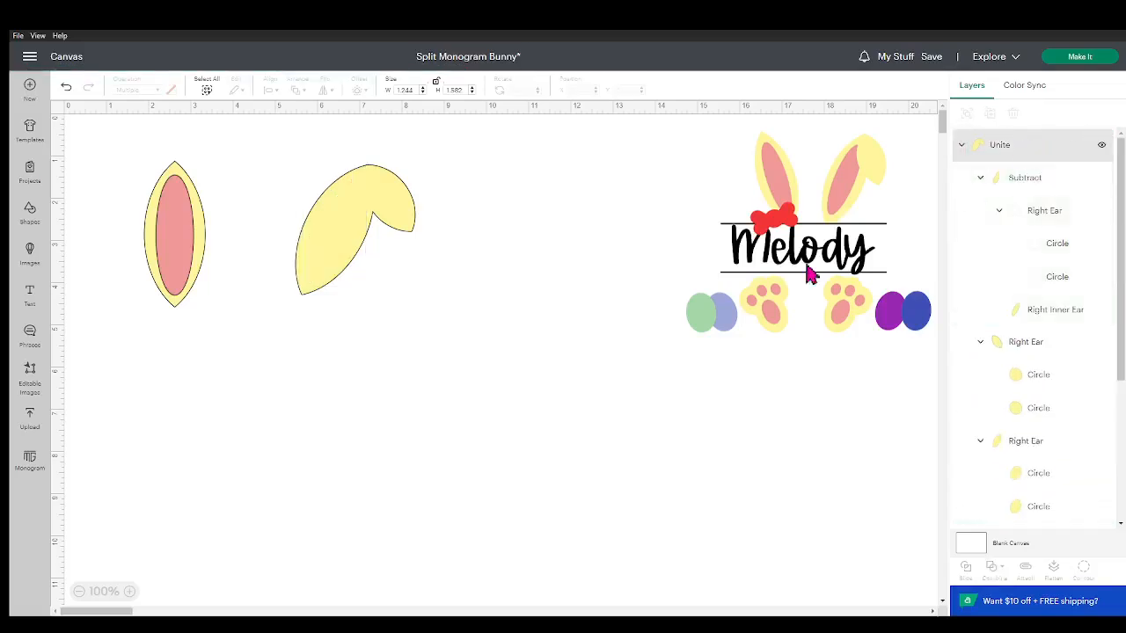
scroll(1017, 387, "down", 2)
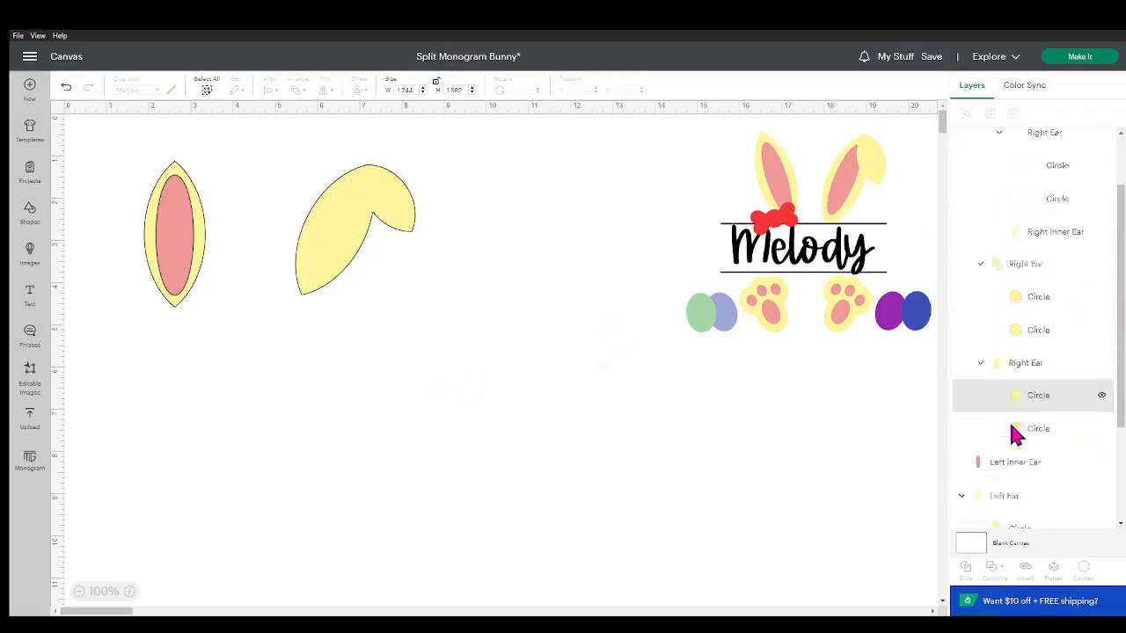
scroll(1016, 437, "up", 2)
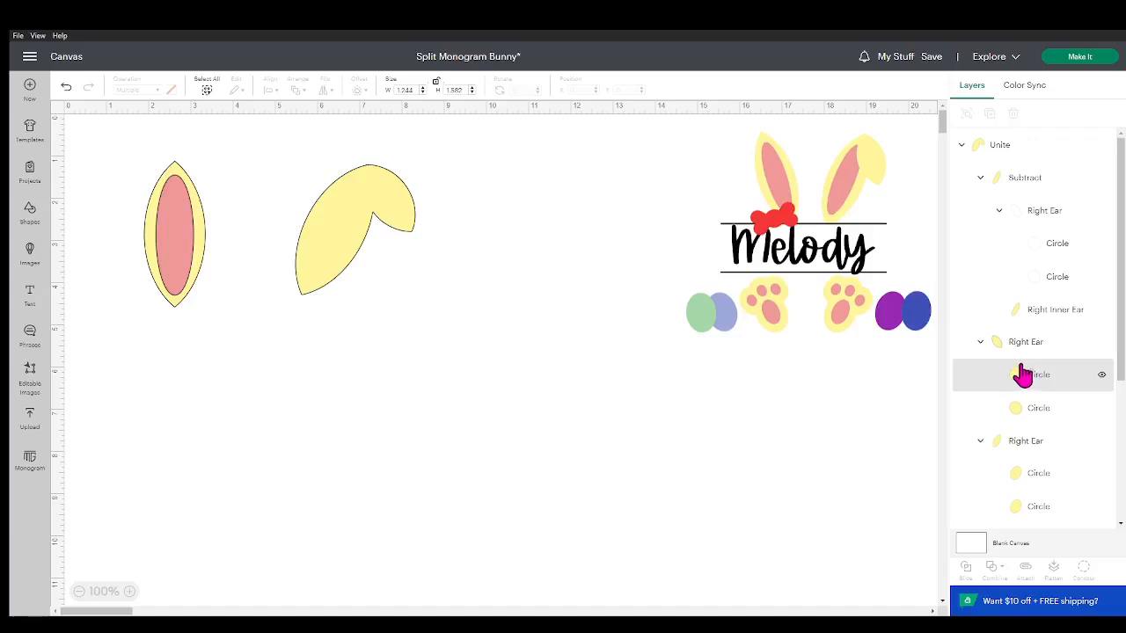
Undo the layer reordering and the union of the two yellow right ear pieces
key("ctrl+z")
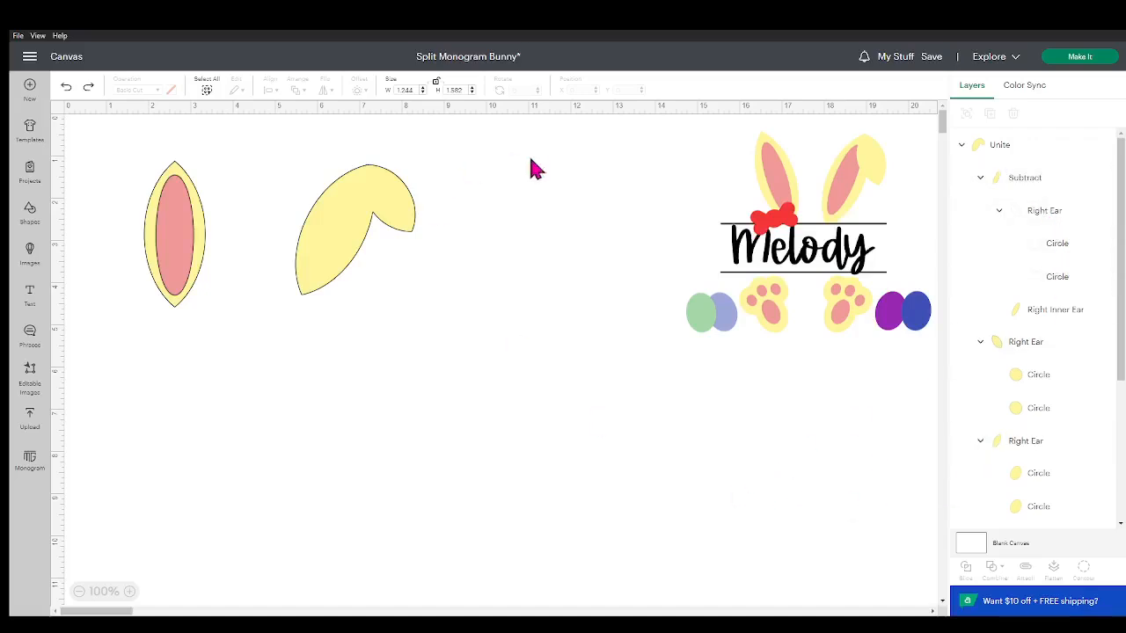
key("ctrl+z")
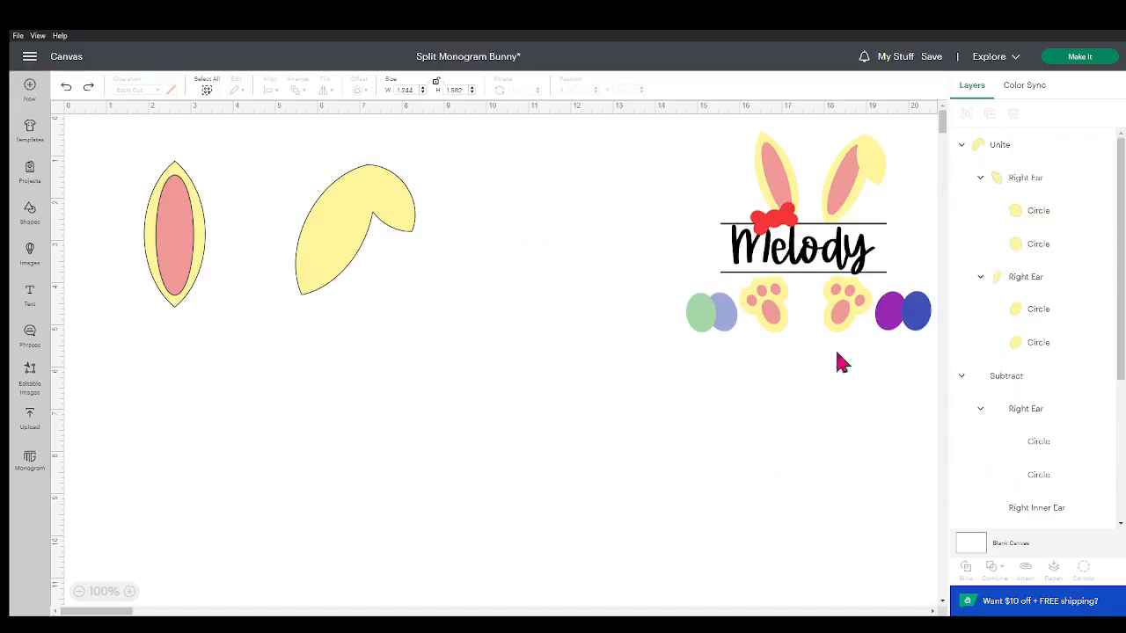
left_click(1006, 147)
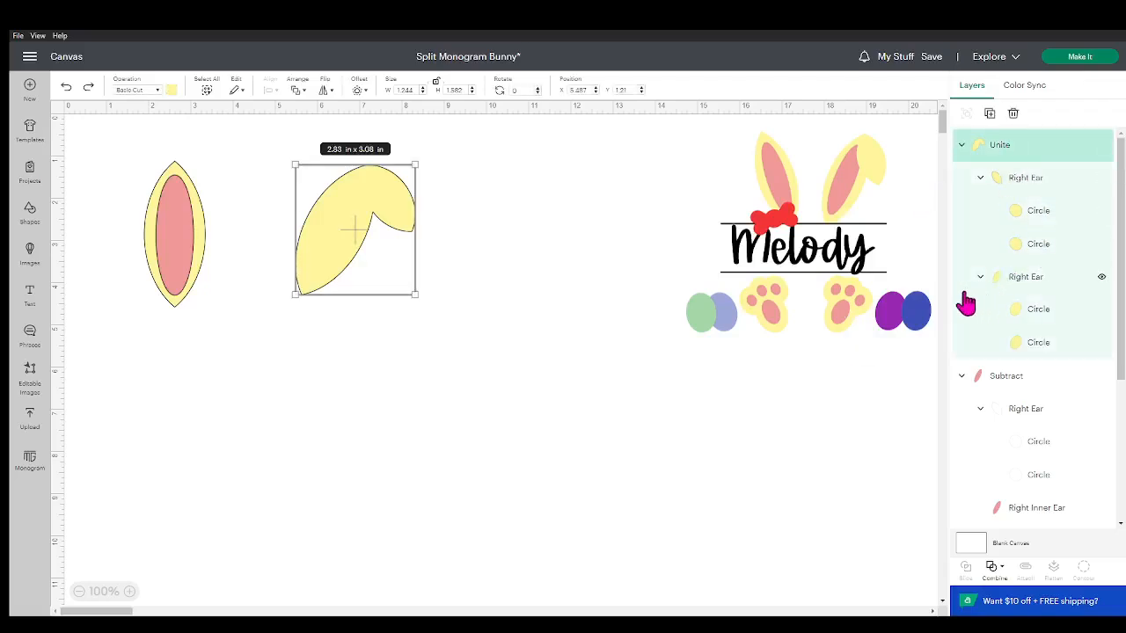
key("ctrl+z")
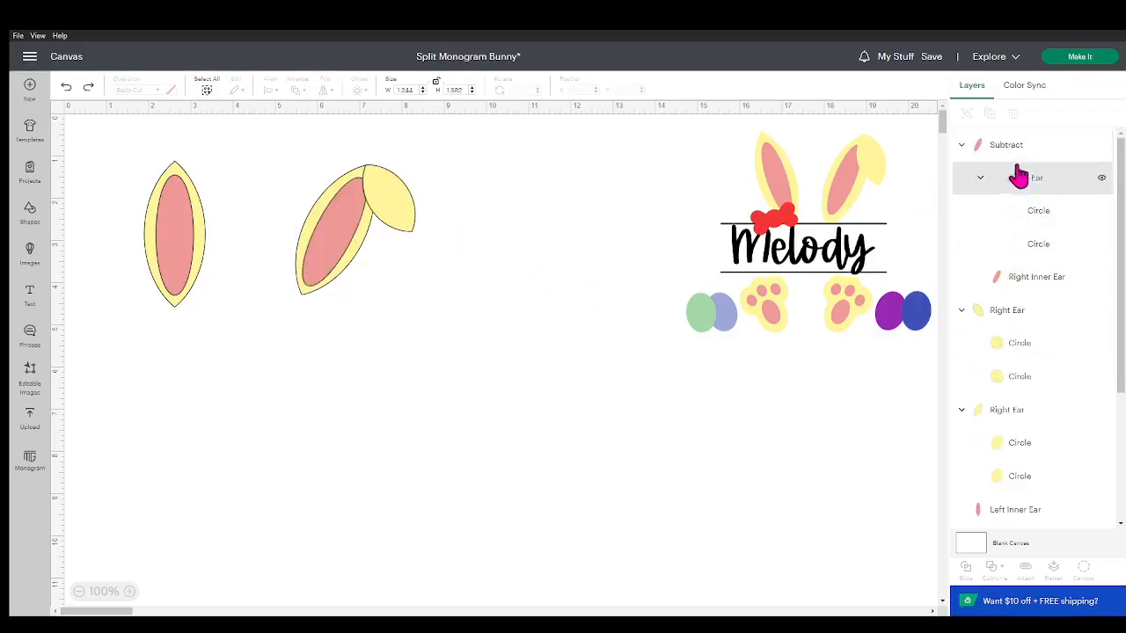
Unite the folded ear tip and the tilted yellow ear into one right ear shape
left_click(378, 214)
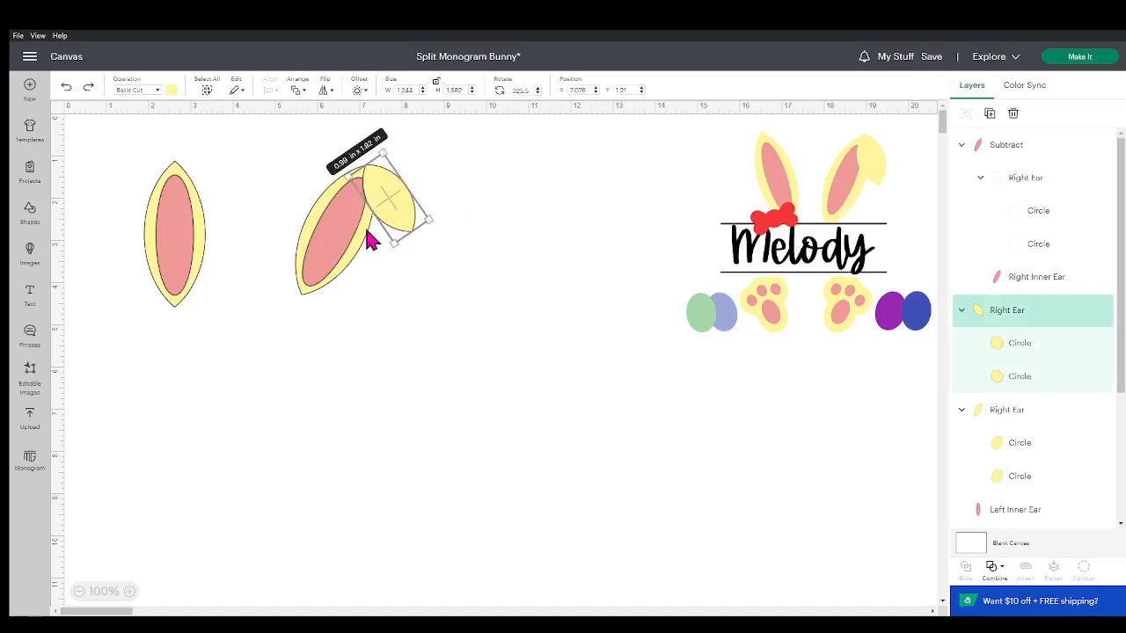
left_click(372, 242, "shift")
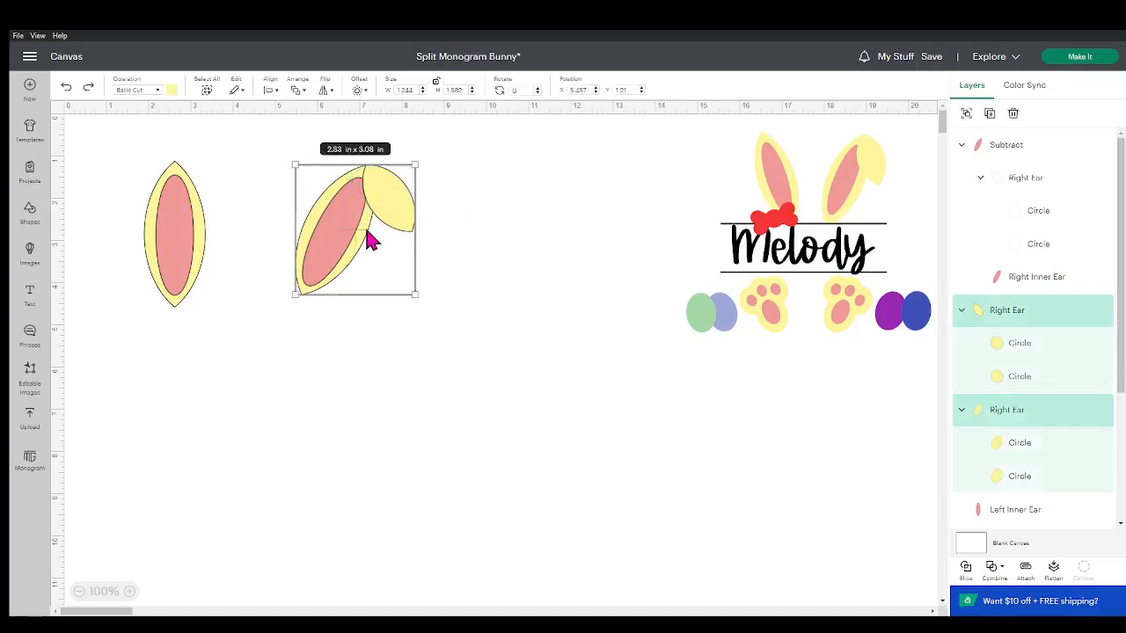
left_click(1001, 570)
left_click(1023, 437)
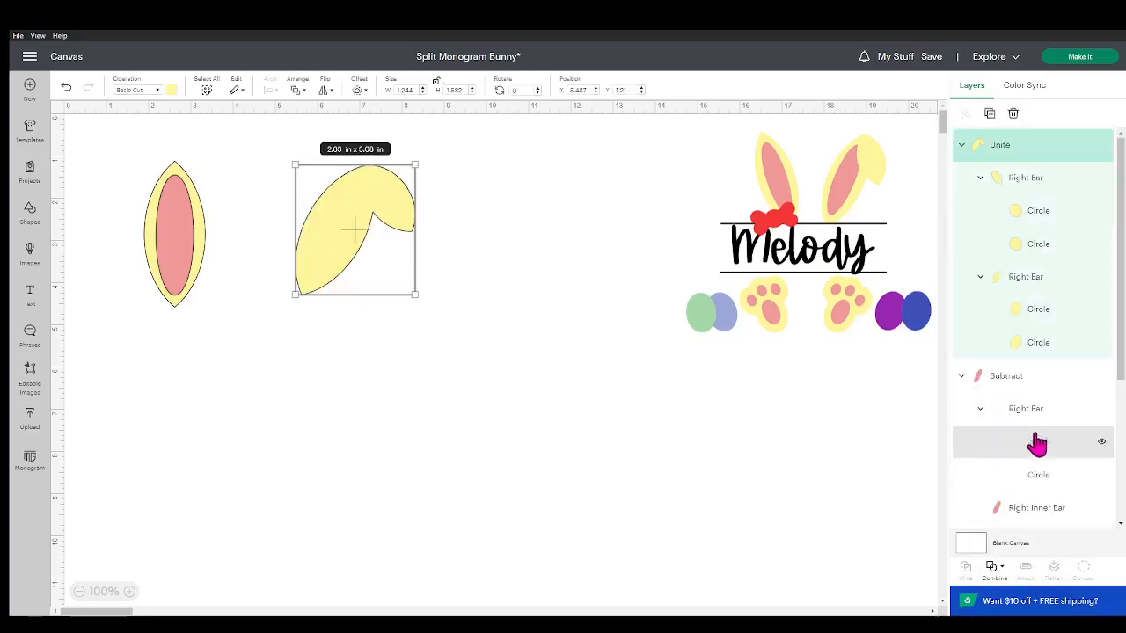
Bring the Right Inner Ear to the front within its Subtract layer
left_click(1036, 519)
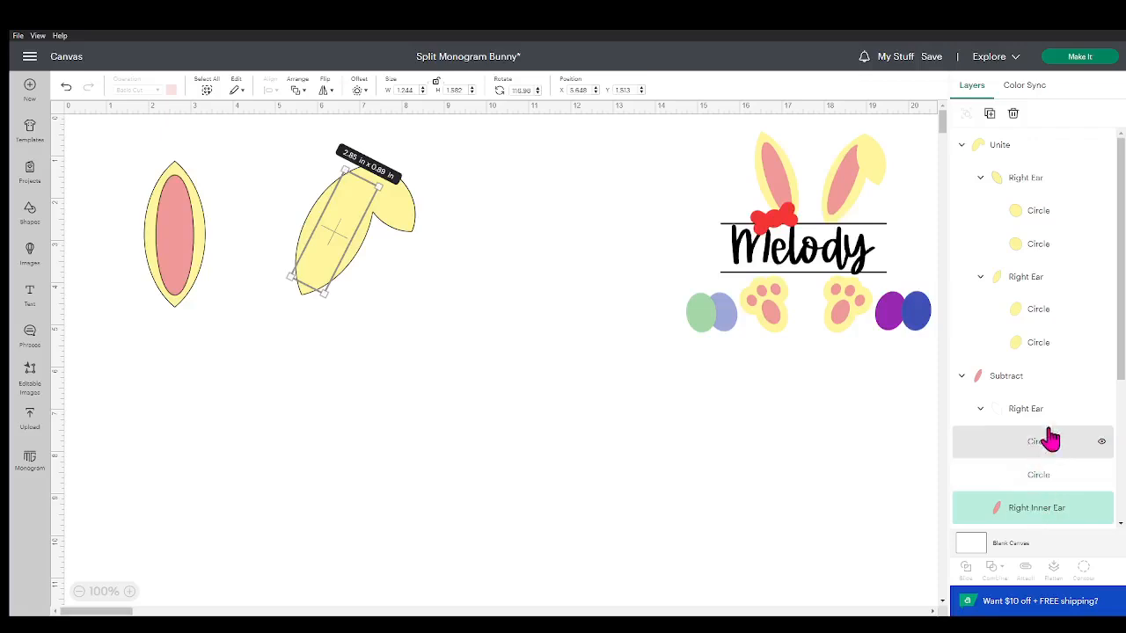
scroll(1050, 431, "down", 5)
scroll(1052, 430, "up", 5)
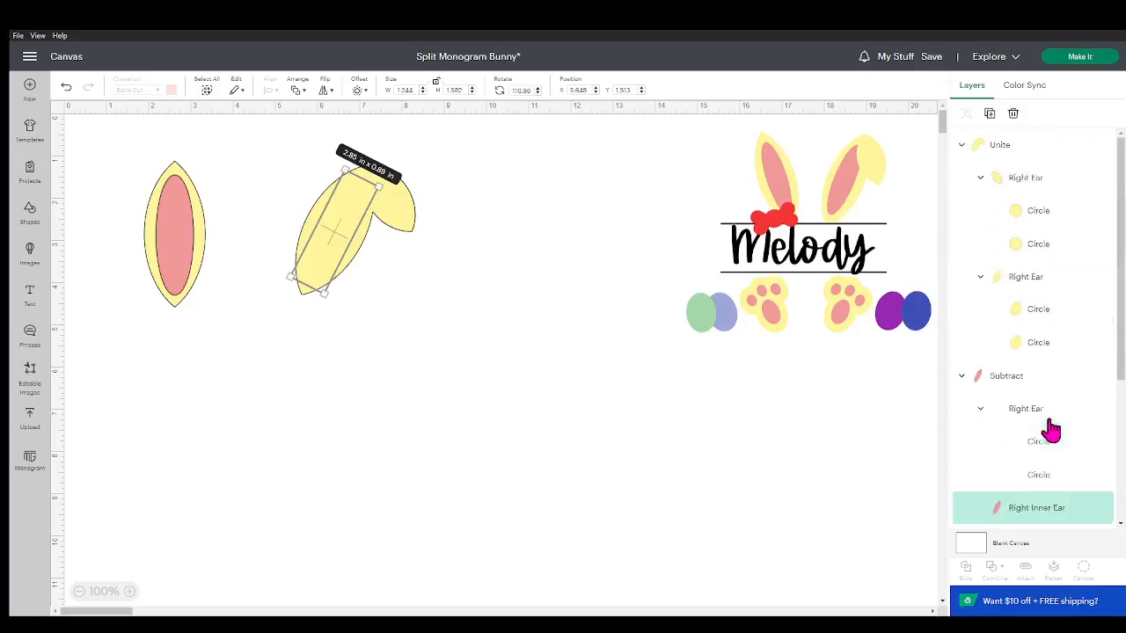
right_click(352, 207)
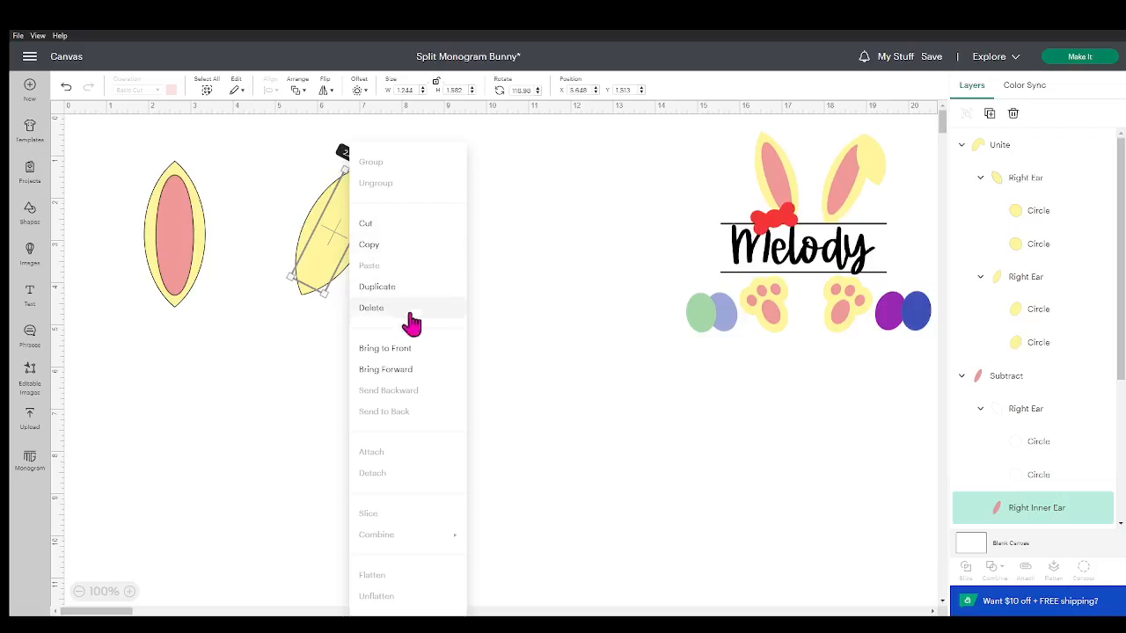
left_click(413, 351)
right_click(344, 206)
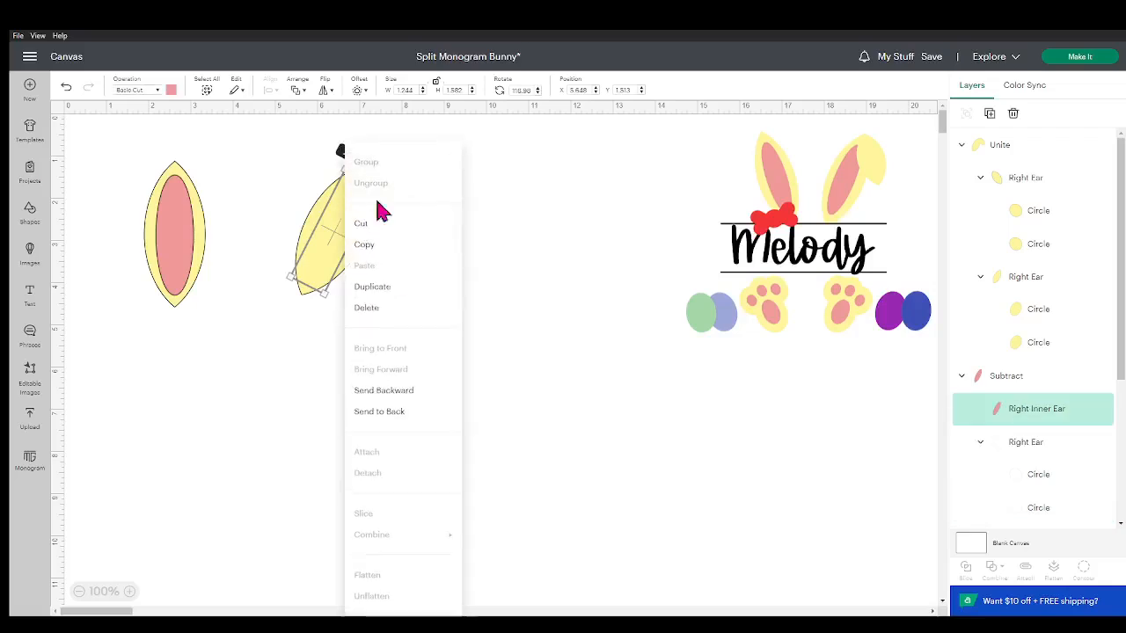
left_click(555, 250)
Send the united yellow right ear backward one level so it sits behind the pink inner ear
left_click(395, 211)
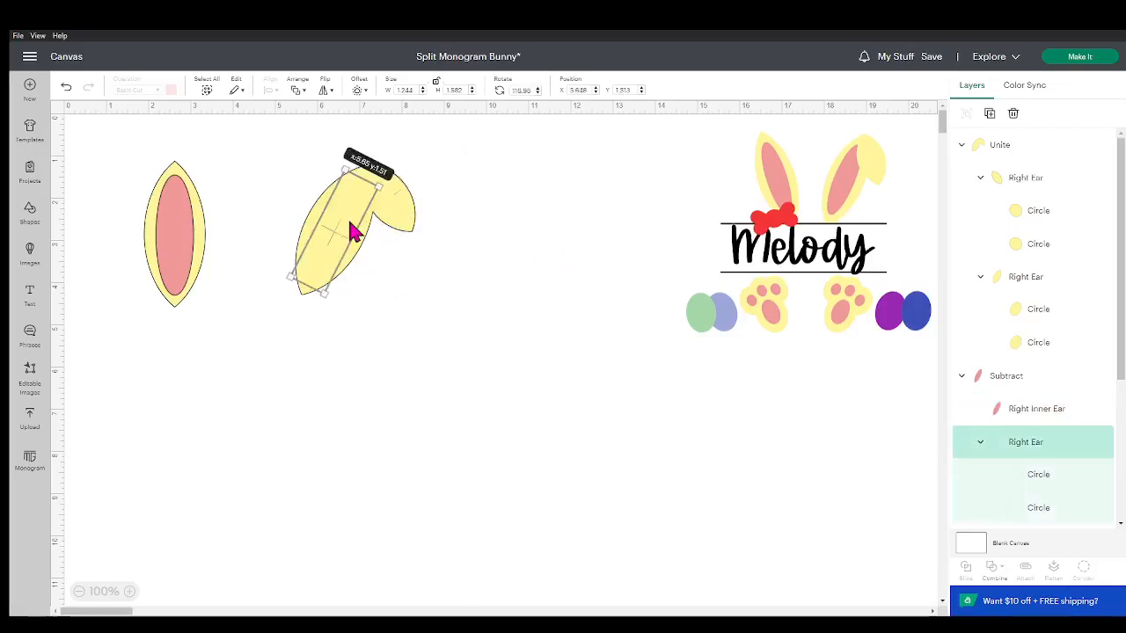
left_click(352, 226)
left_click(321, 214)
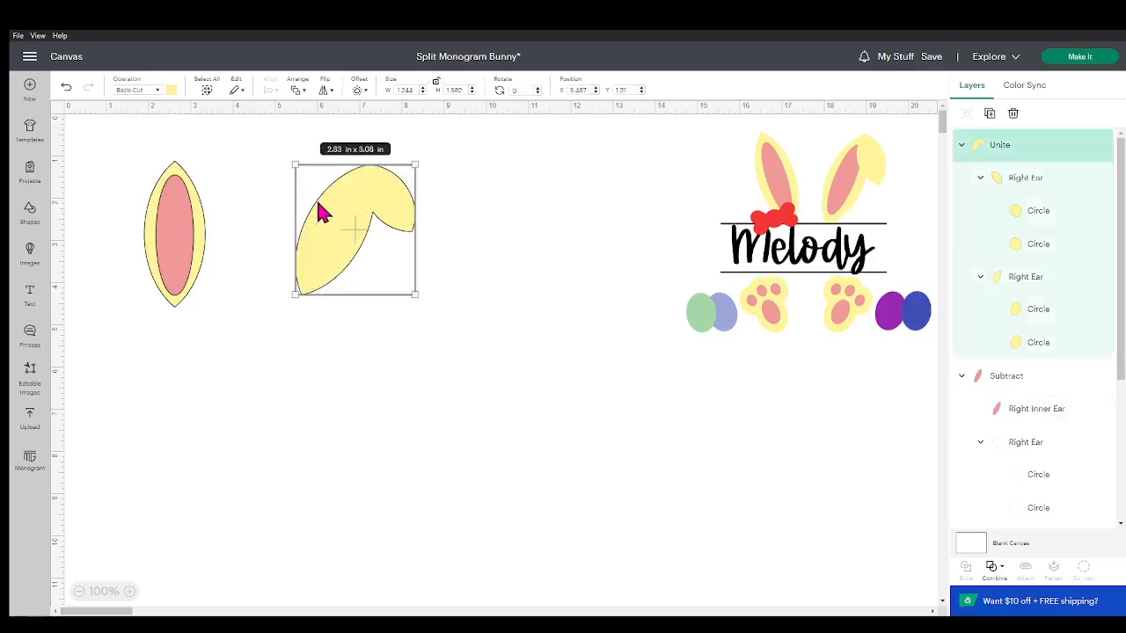
right_click(322, 214)
left_click(380, 350)
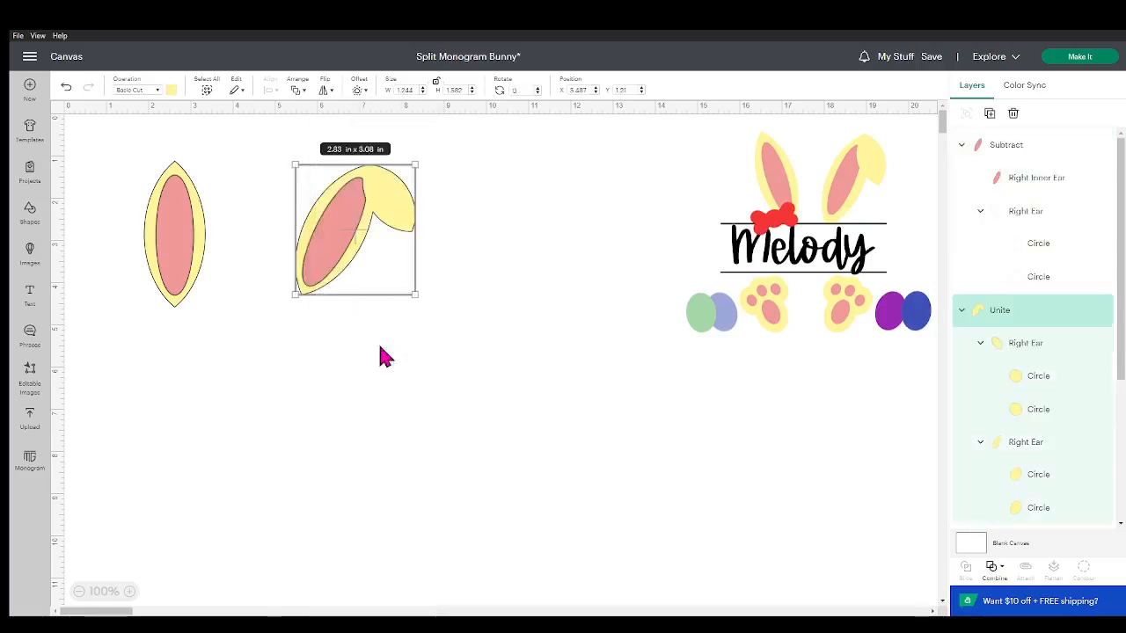
left_click(534, 361)
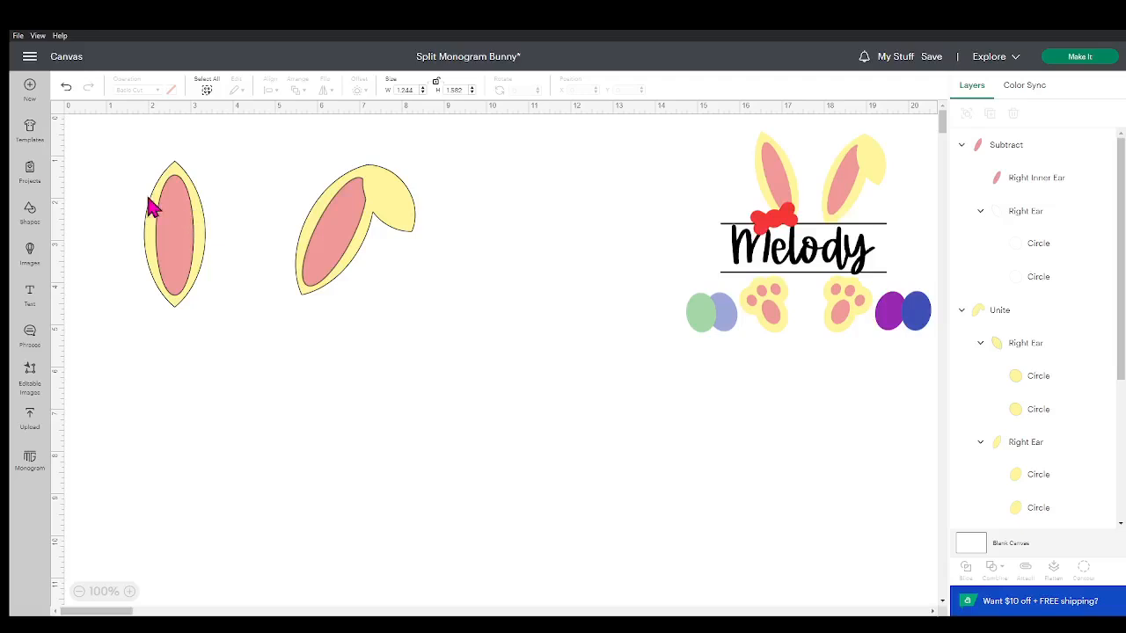
Group the left ear with its pink inner oval and move the group closer to the right ear
left_click_drag(123, 158, 209, 309)
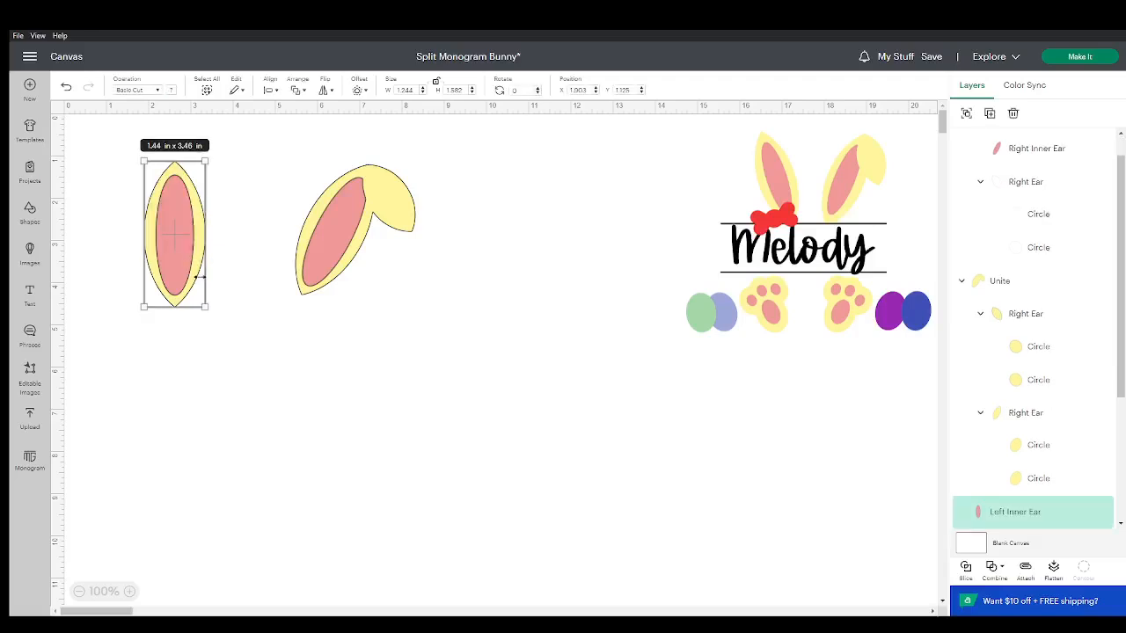
key("ctrl+g")
left_click_drag(161, 234, 216, 219)
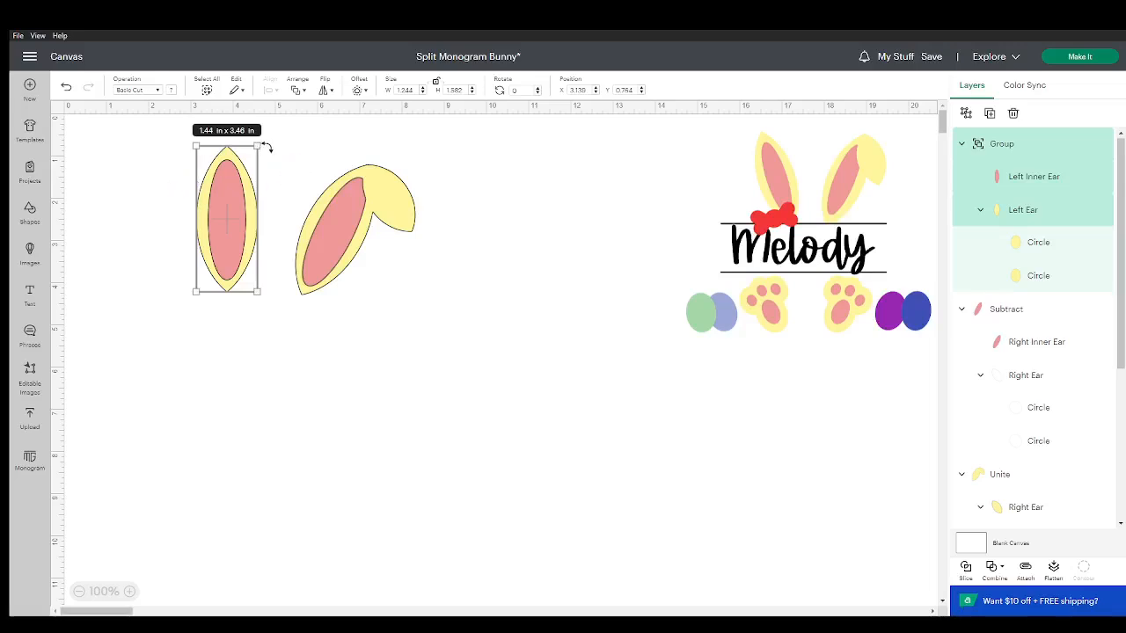
Rotate the left ear group to about 340° and move it down slightly beside the right ear
left_click_drag(266, 148, 241, 133)
left_click(184, 215)
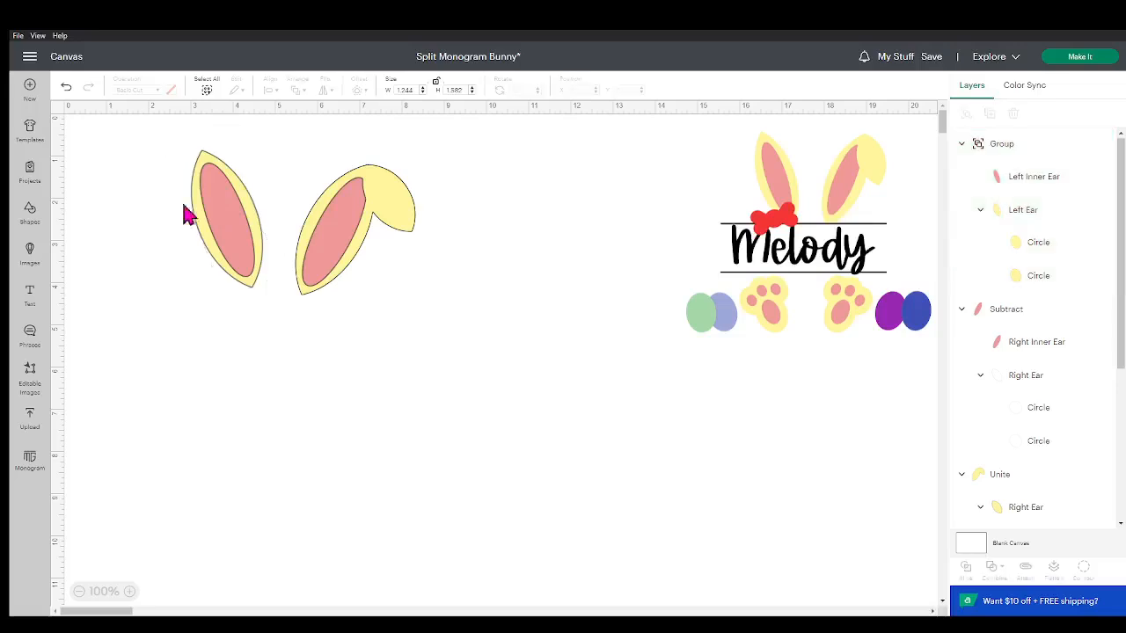
left_click_drag(214, 210, 217, 221)
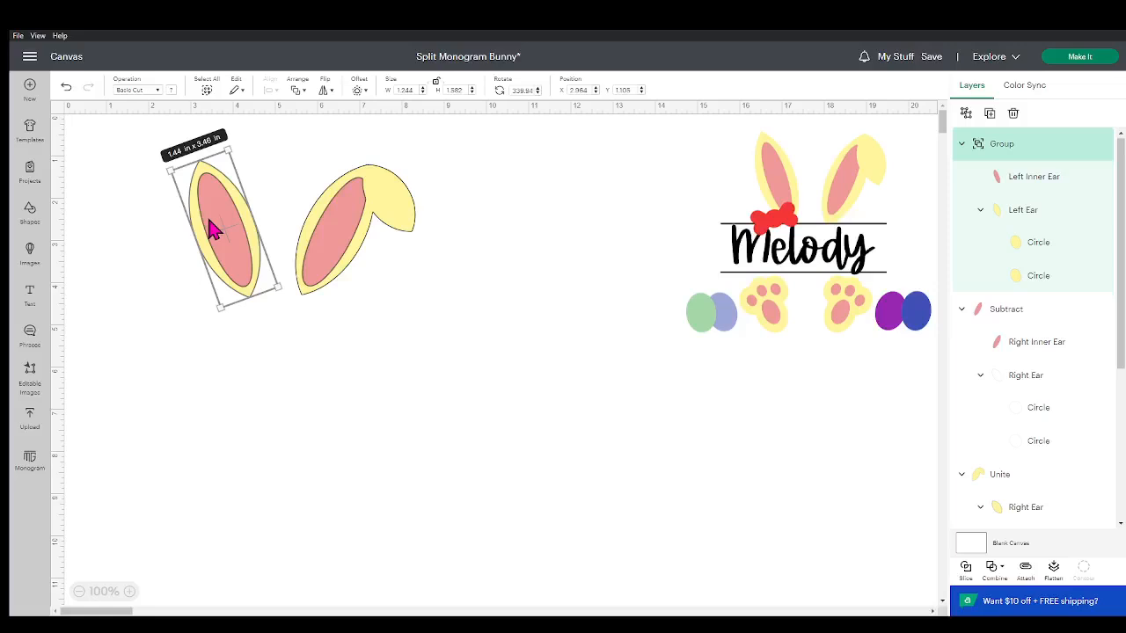
left_click(388, 297)
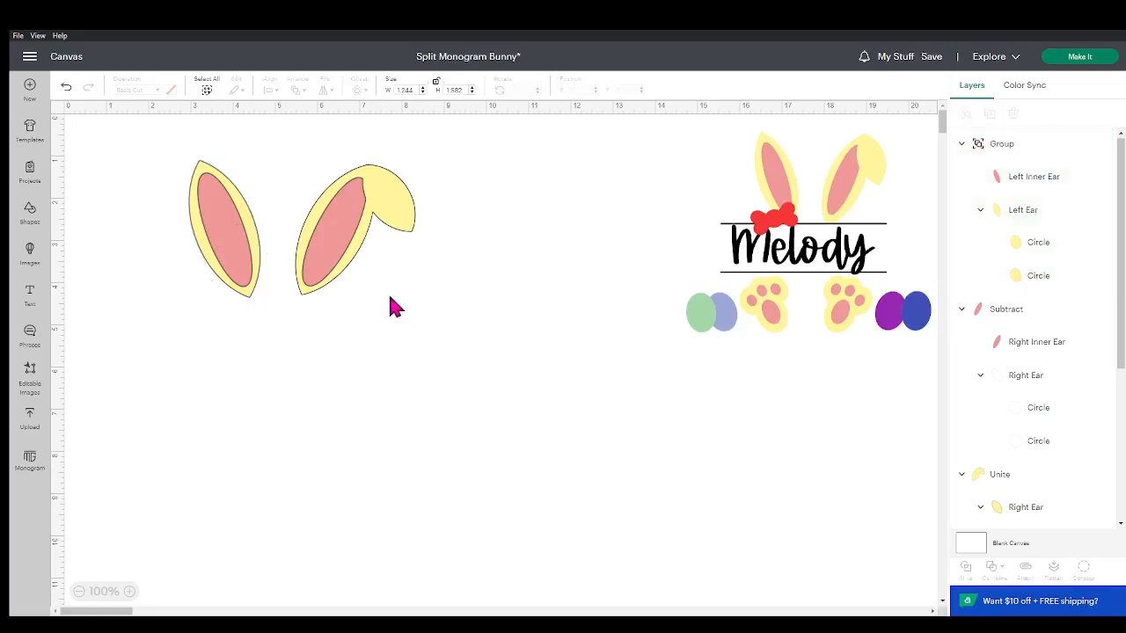
Group the folded right ear with its pink inner shape
left_click(248, 295)
left_click(319, 287)
left_click(459, 299)
left_click_drag(423, 318, 309, 184)
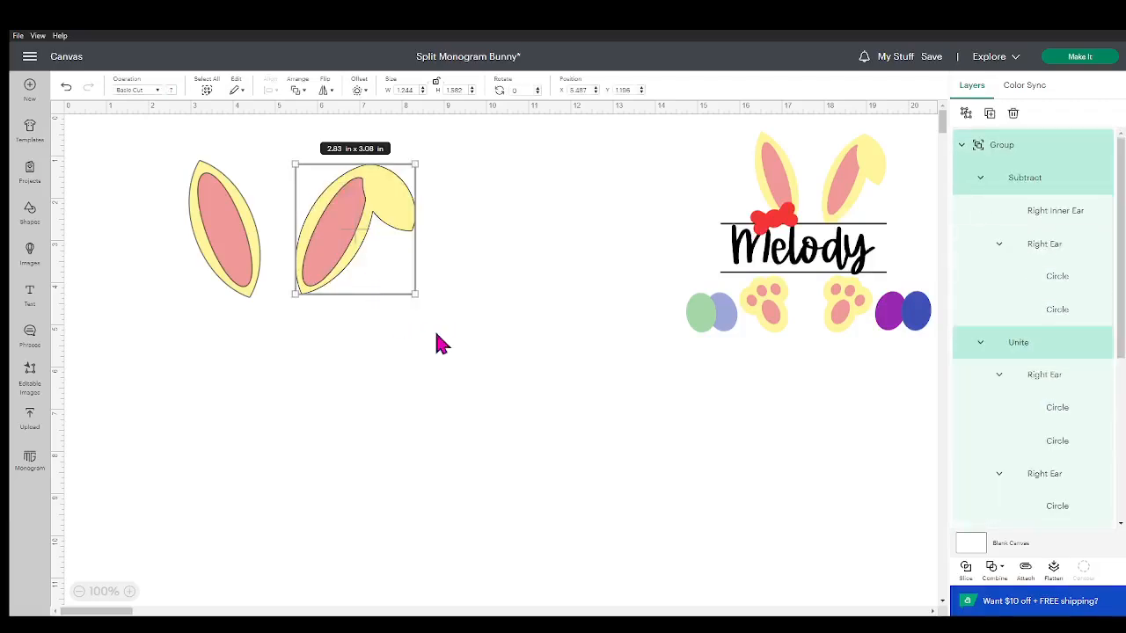
Align the bottoms of the left and right ear groups
left_click_drag(433, 304, 249, 180)
left_click(271, 92)
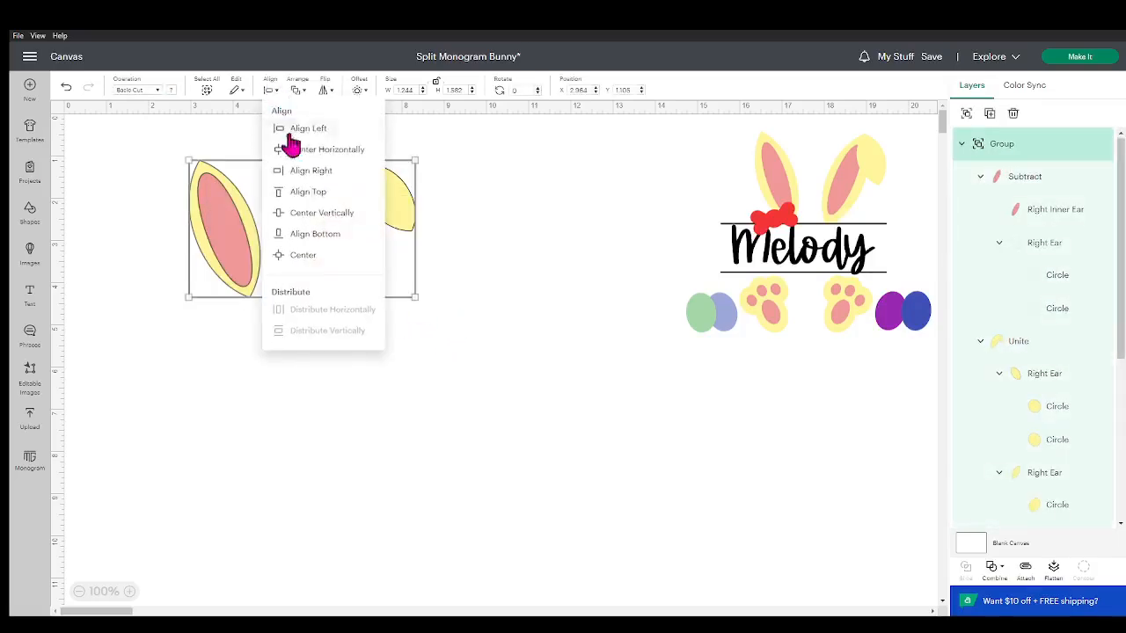
left_click(304, 236)
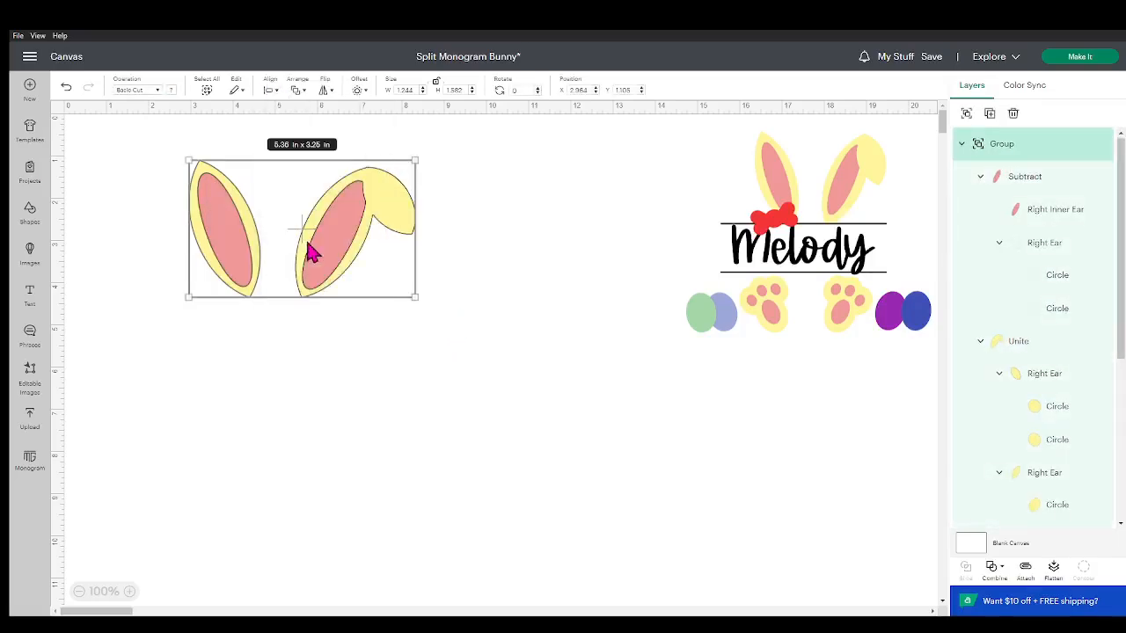
left_click(491, 259)
Group both ears together and move the group slightly to about X 3.09, Y 0.99
left_click_drag(451, 280, 184, 190)
key("ctrl+g")
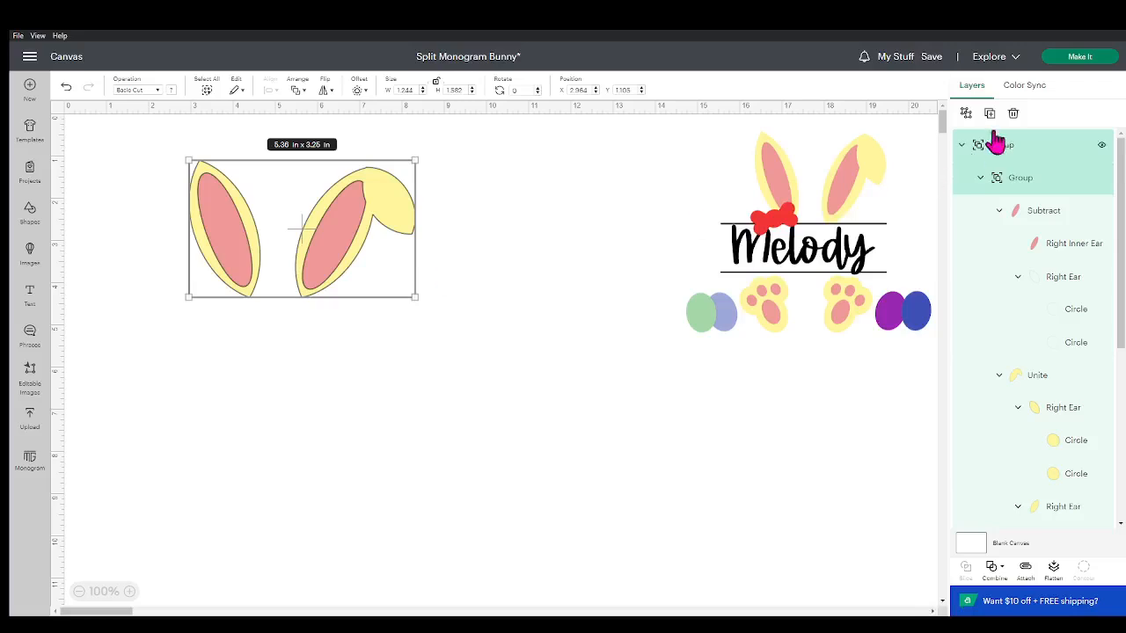
left_click(966, 114)
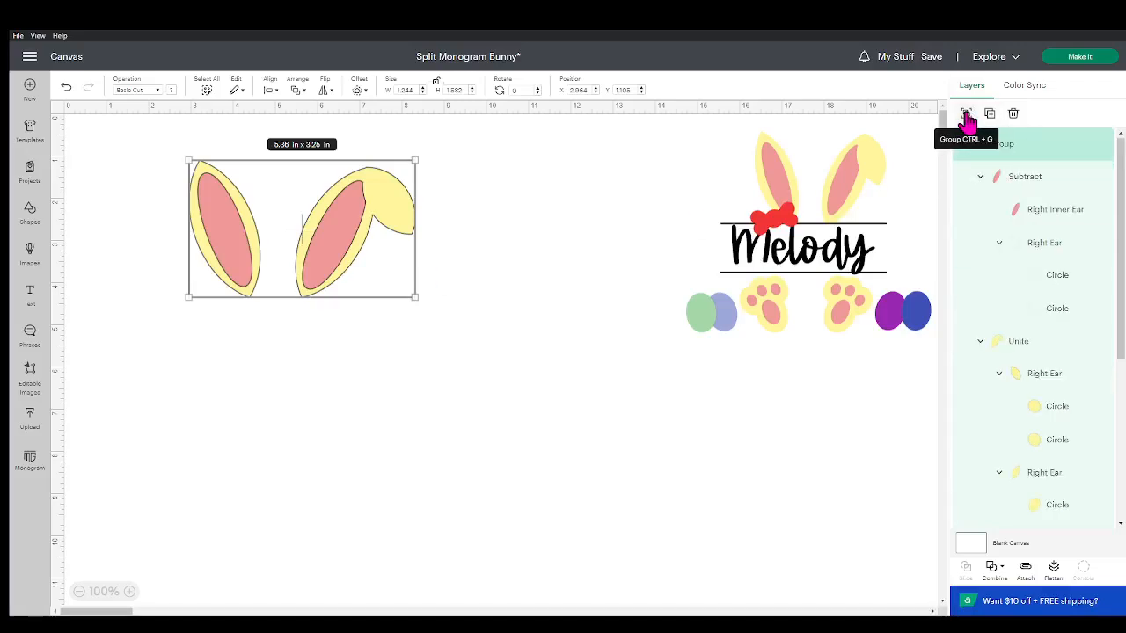
left_click(967, 118)
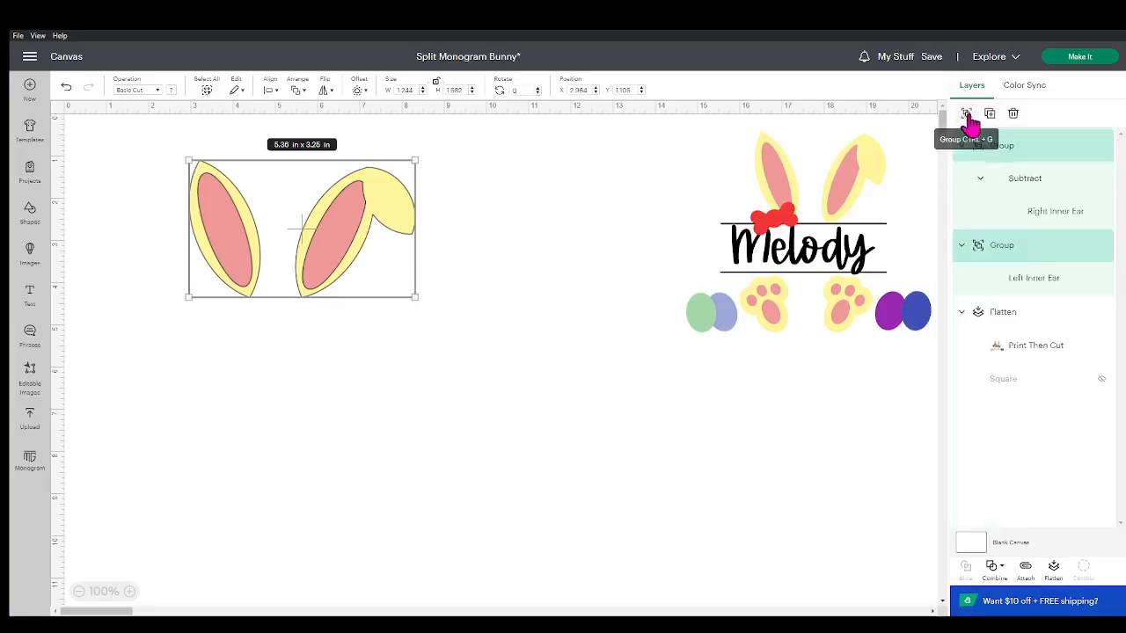
left_click(475, 261)
left_click_drag(459, 302, 164, 138)
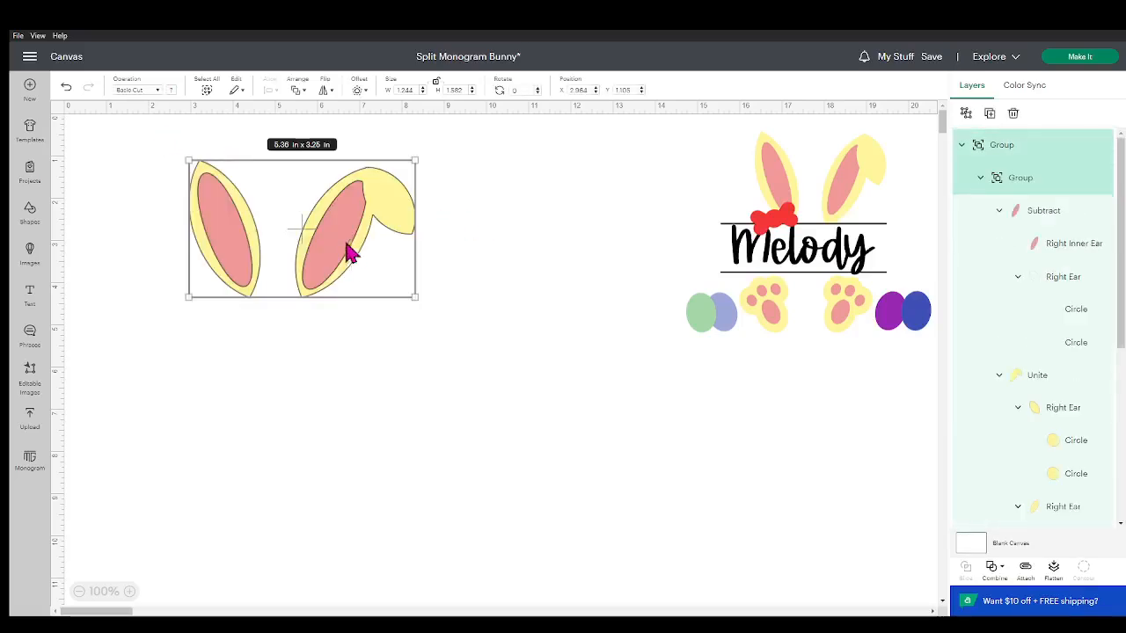
mouse_move(352, 251)
left_mouse_down()
mouse_move(372, 244)
mouse_move(359, 249)
left_mouse_up()
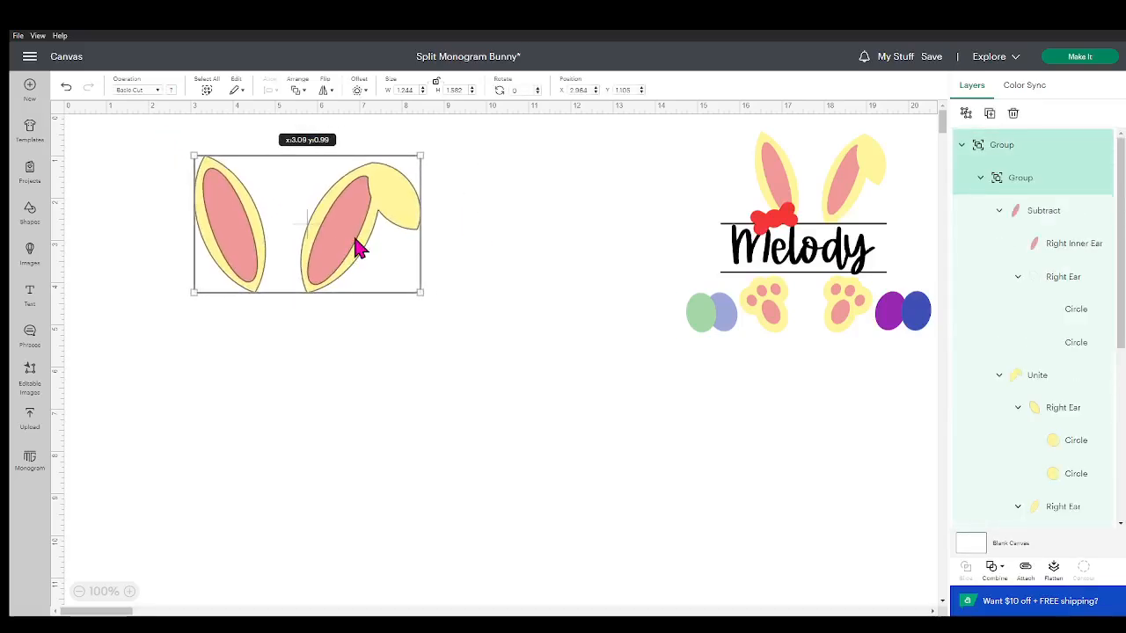
left_click(466, 217)
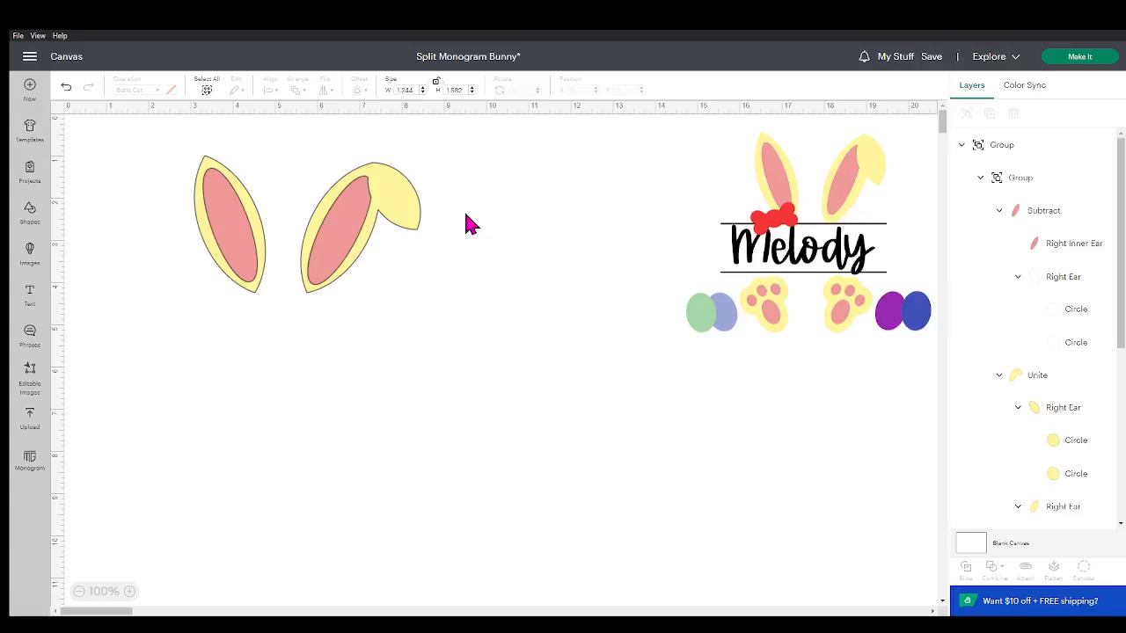
Add a circle, shrink it to about 0.32 in and place it in the empty area below the ears
left_click(32, 216)
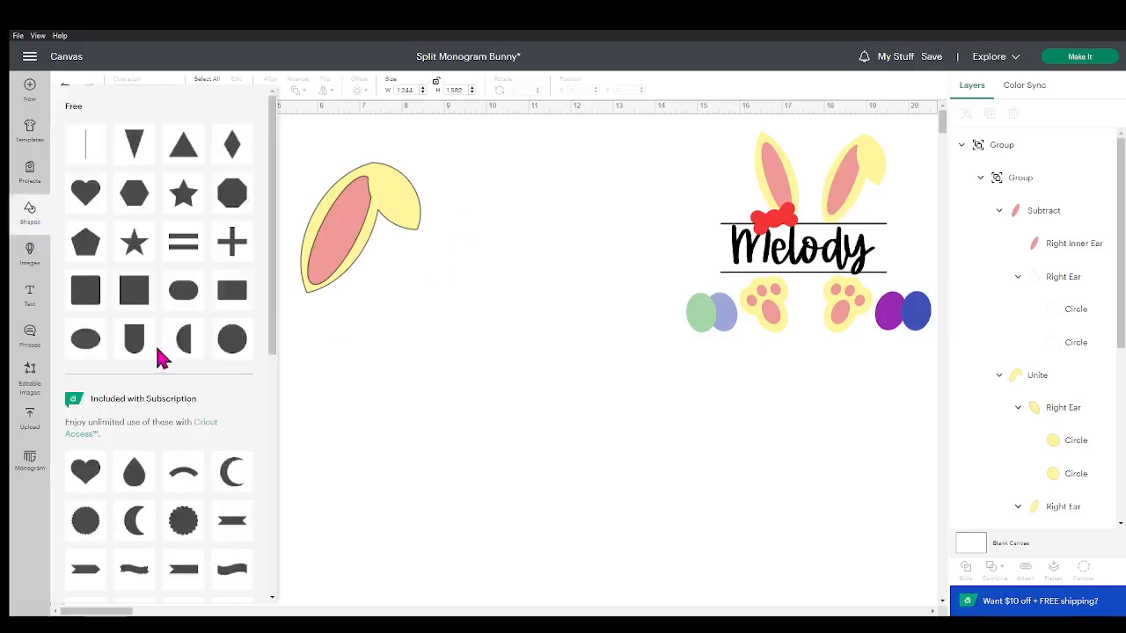
left_click(234, 345)
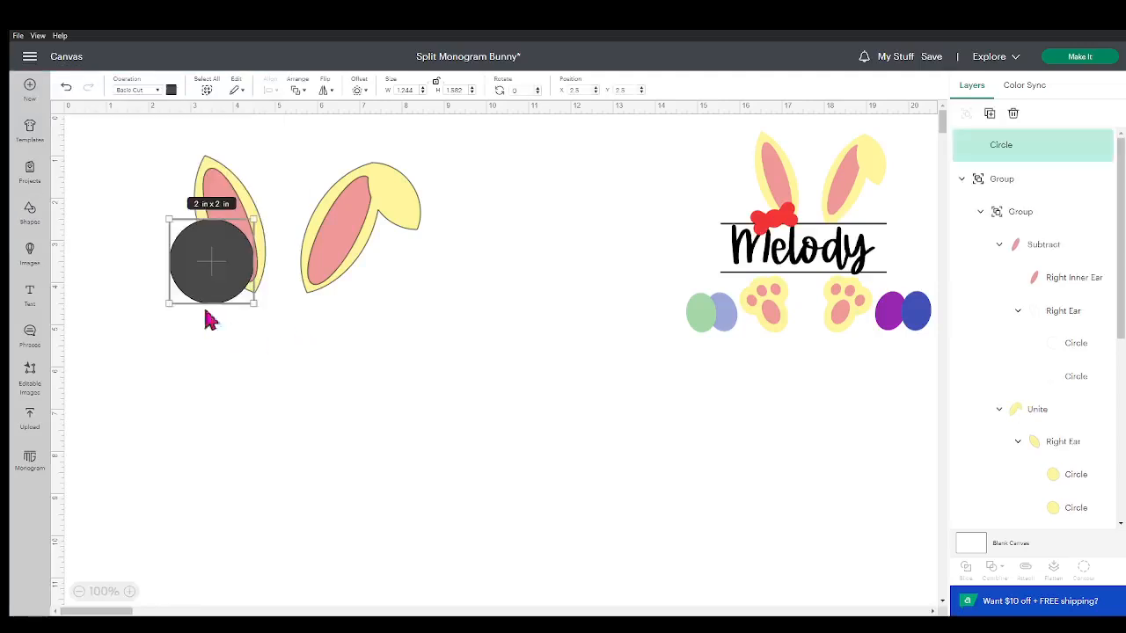
left_click_drag(211, 316, 423, 448)
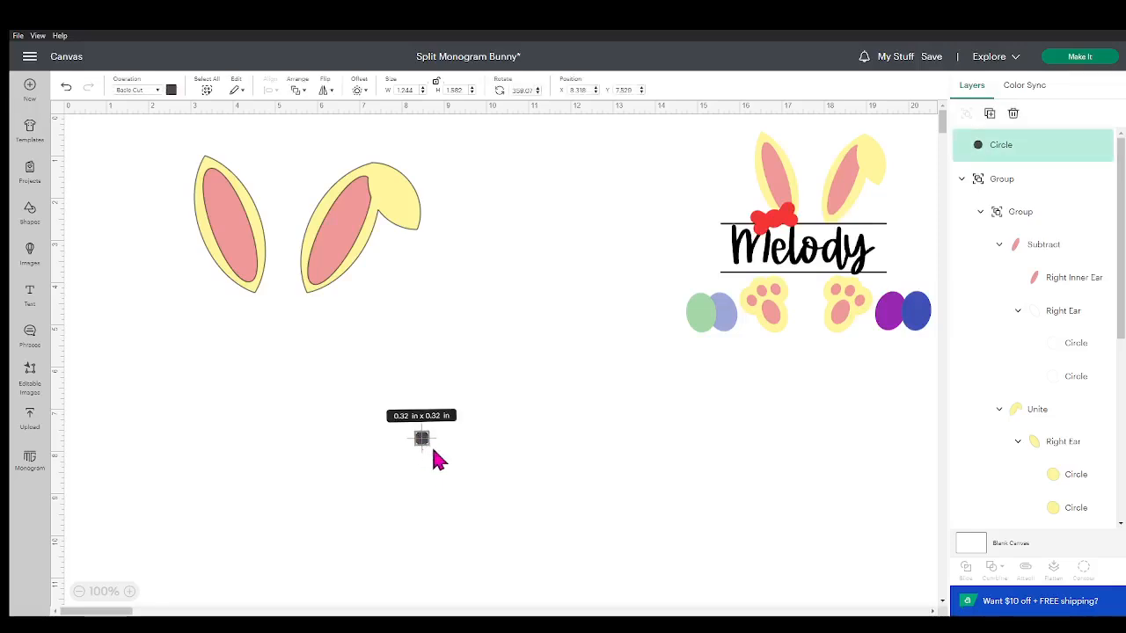
Make two copies of the small circle and arrange all three in a shallow arc as paw toes
key("ctrl+c")
key("ctrl+v")
left_click_drag(201, 249, 438, 436)
key("ctrl+d")
Center the two outer toe circles vertically with each other and distribute all three toe circles horizontally
left_click(422, 443)
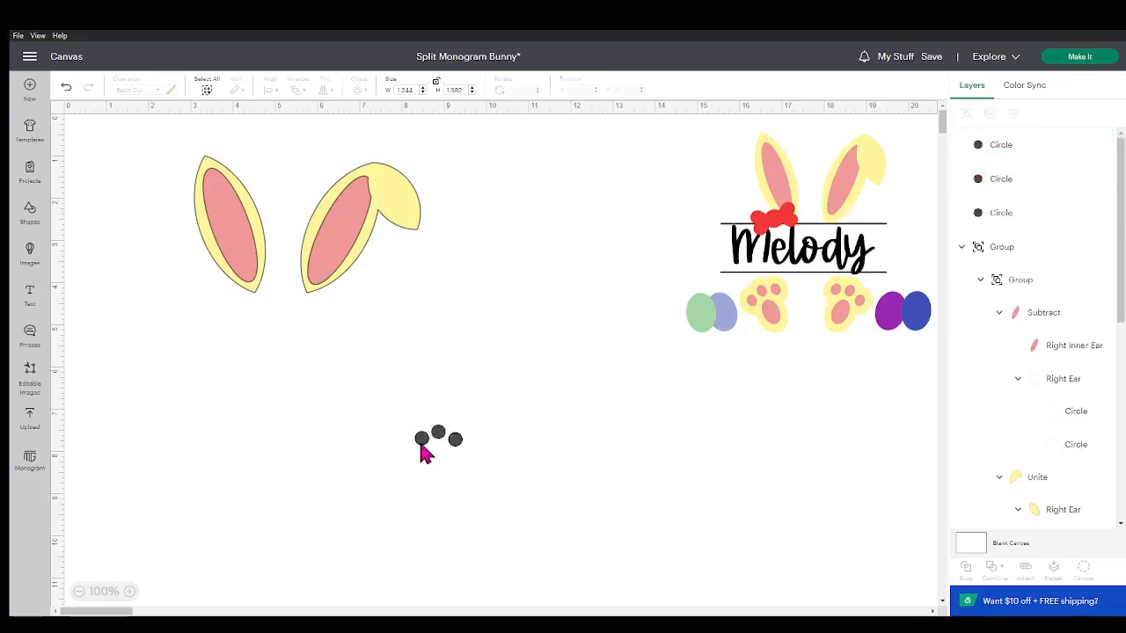
left_click(453, 441, "shift")
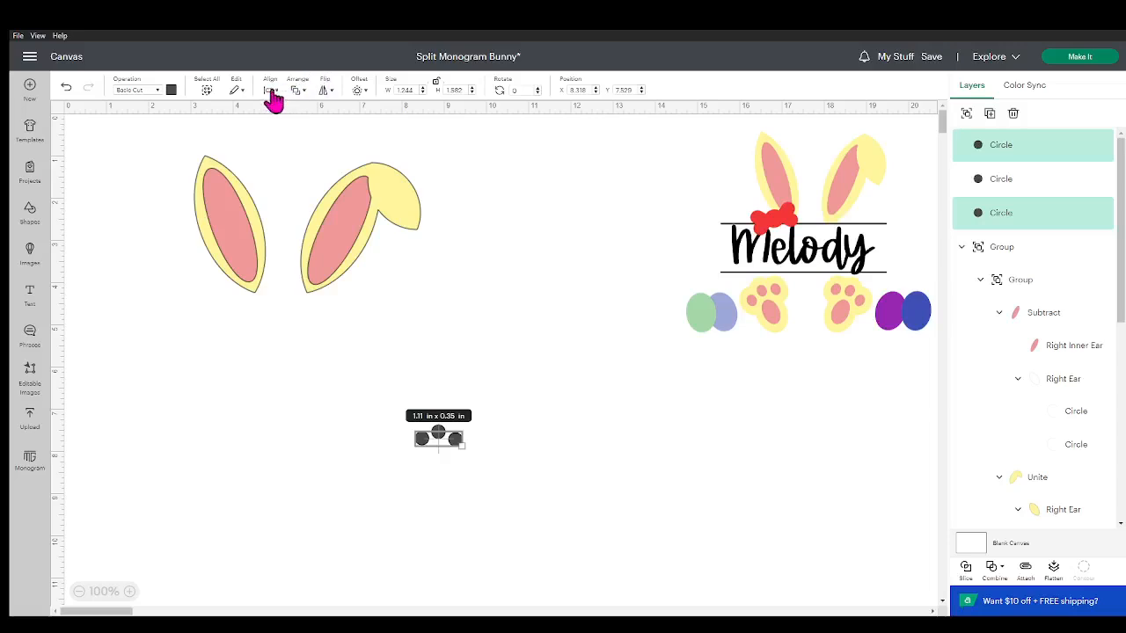
left_click(269, 90)
left_click(323, 214)
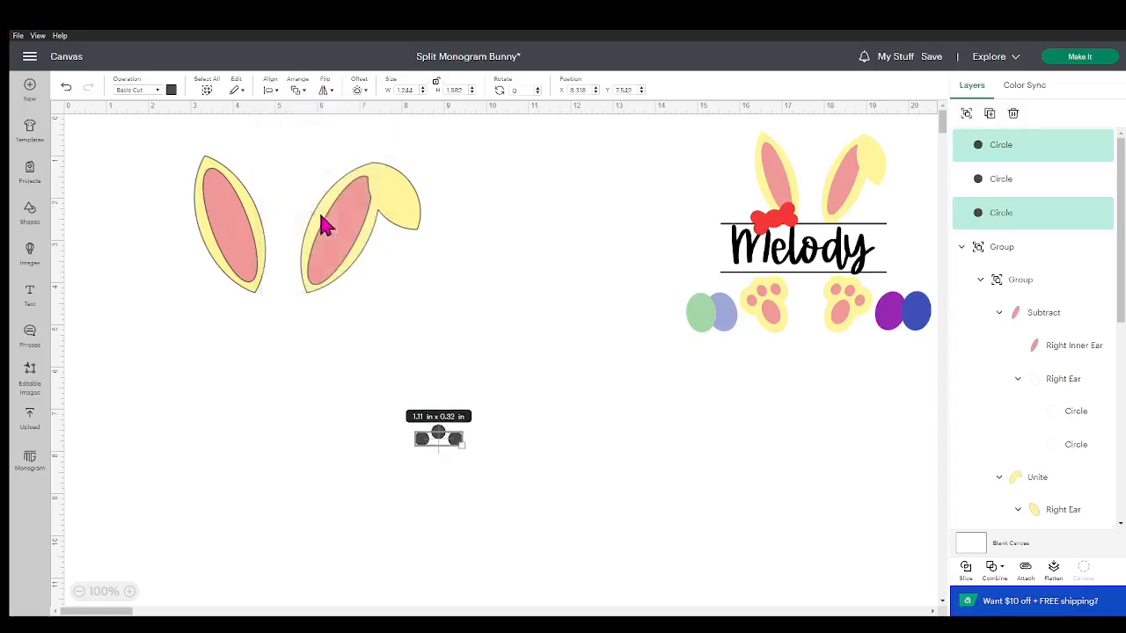
left_click_drag(487, 460, 391, 412)
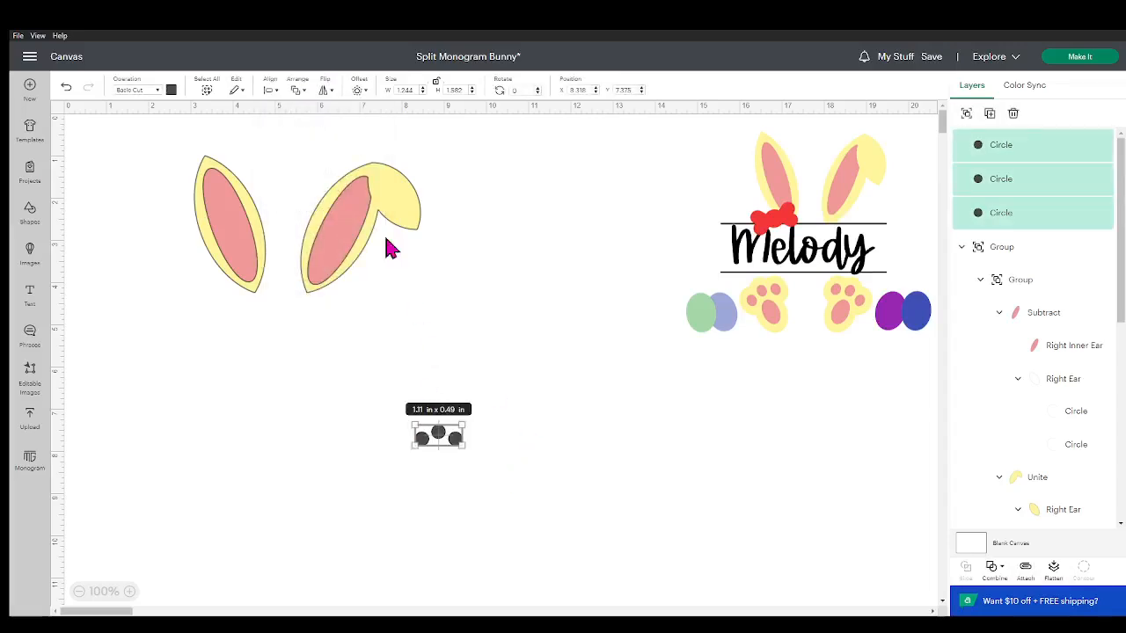
left_click(270, 92)
left_click(331, 305)
left_click(228, 387)
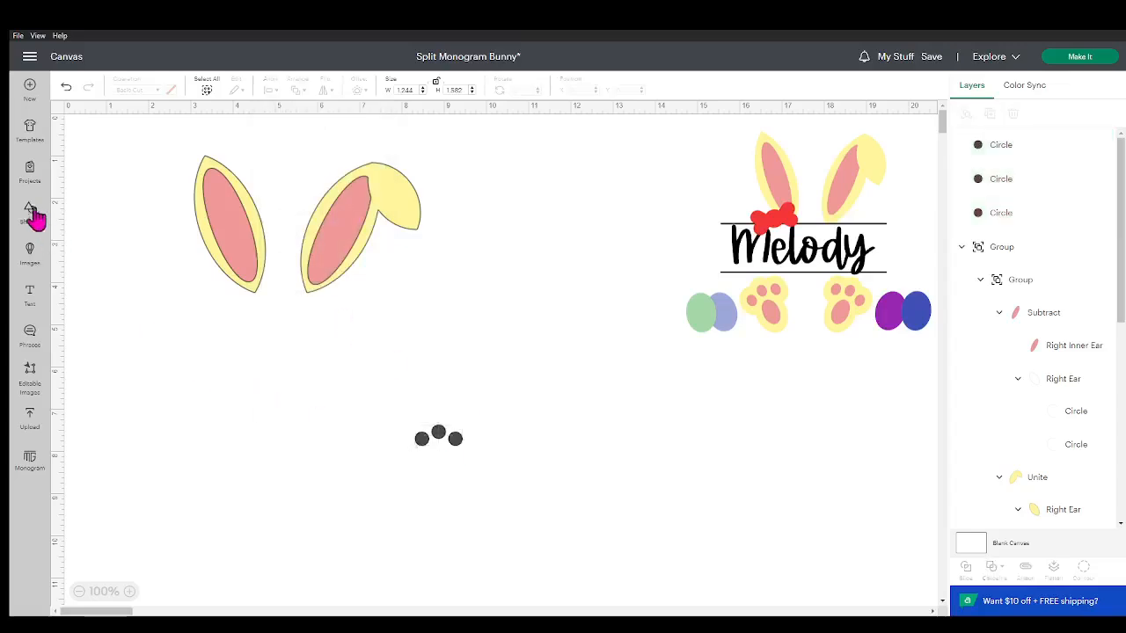
Add another circle, reshape it into an oval of about 0.53 × 0.78 in and center it beneath the toes
left_click(32, 212)
left_click(227, 343)
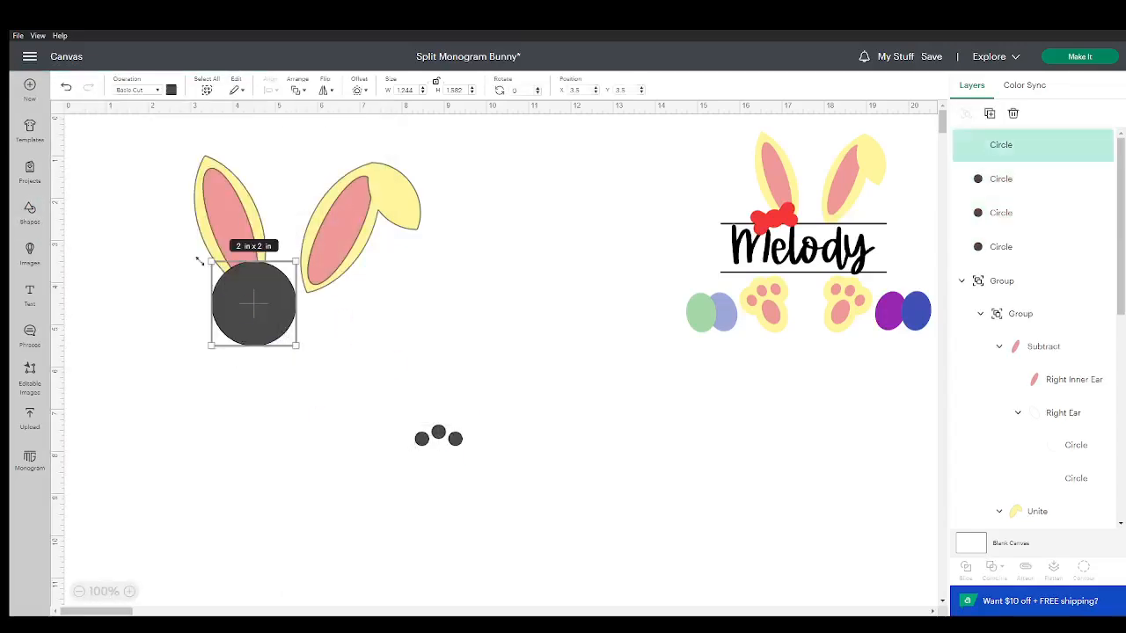
left_click_drag(251, 314, 437, 474)
left_click(441, 490)
left_click(427, 517)
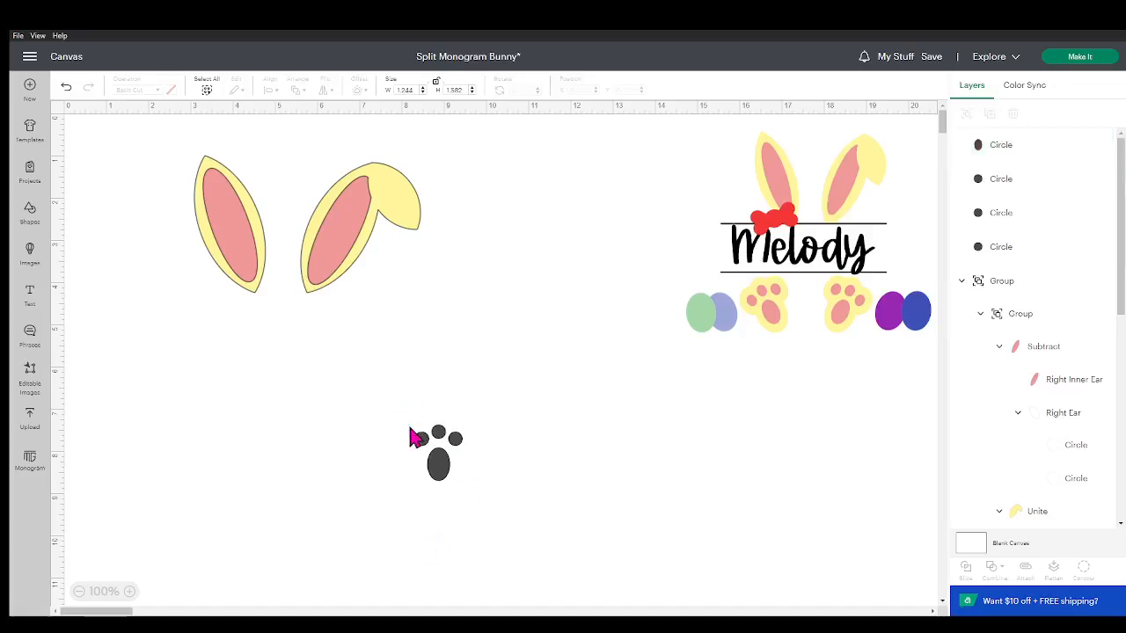
Weld the three toe circles together and weld the result with the oval pad
left_click_drag(407, 422, 482, 447)
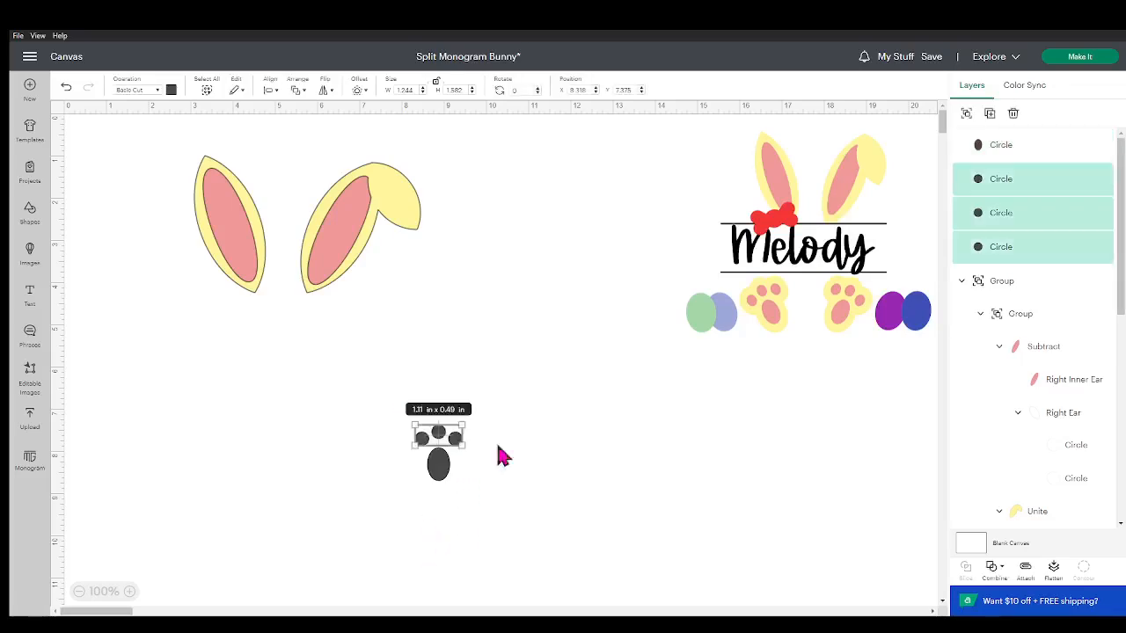
left_click(995, 567)
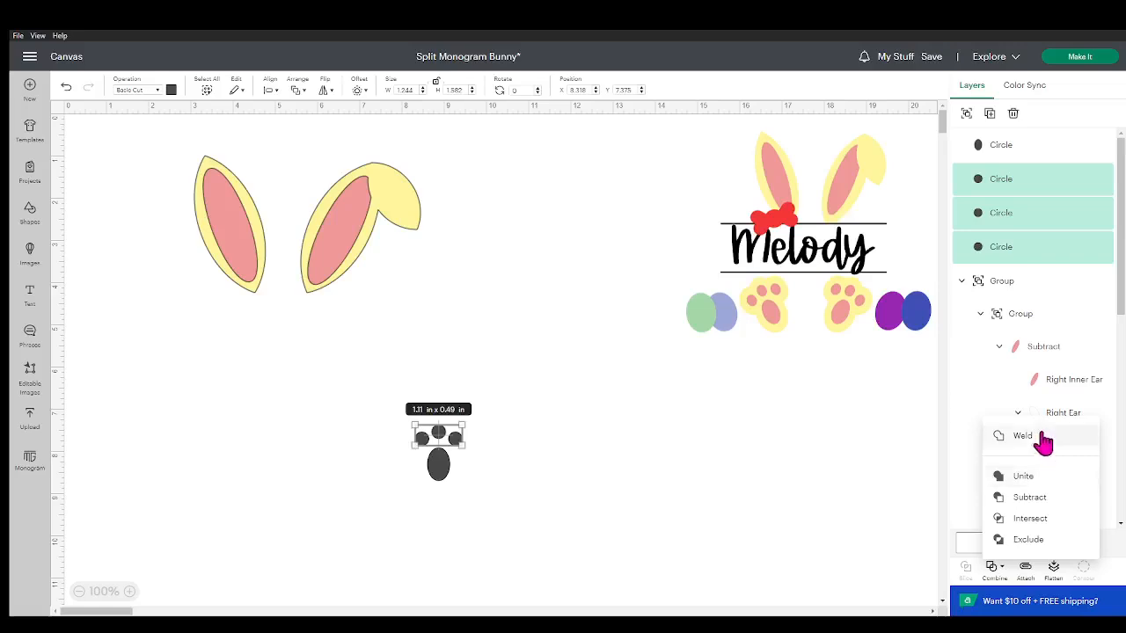
left_click(1043, 438)
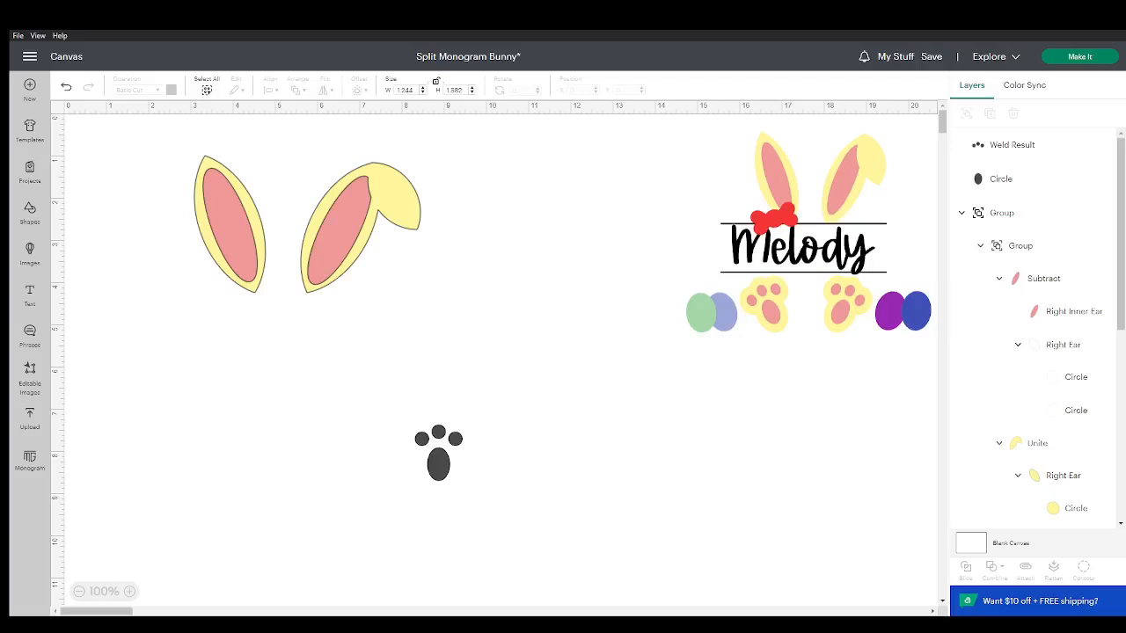
left_click(438, 462)
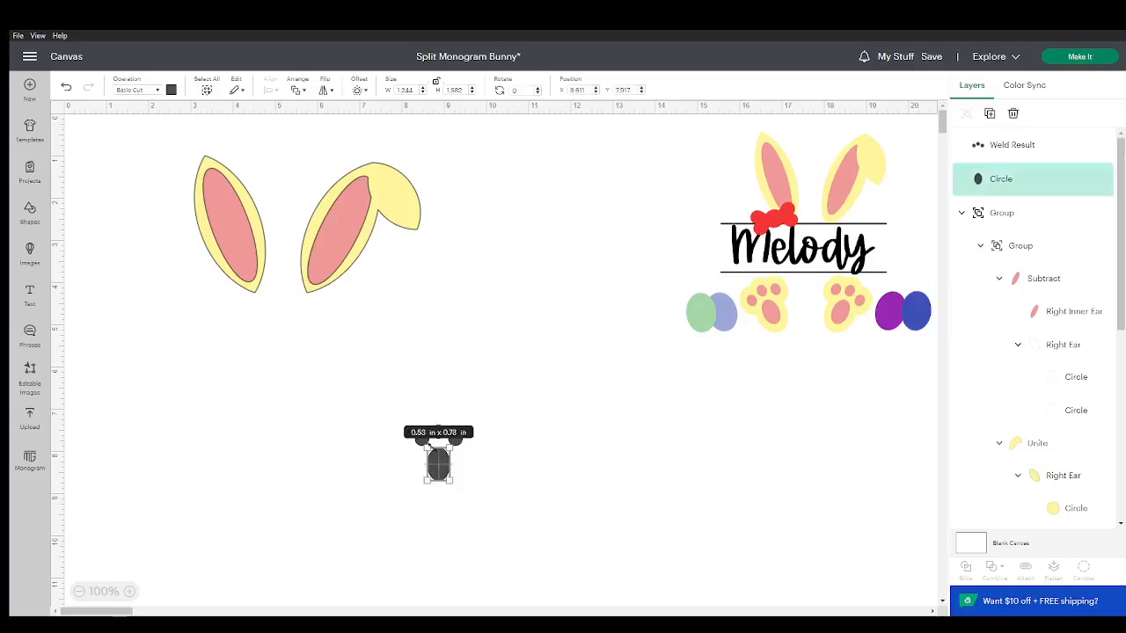
left_click(475, 510)
left_click_drag(470, 493, 405, 421)
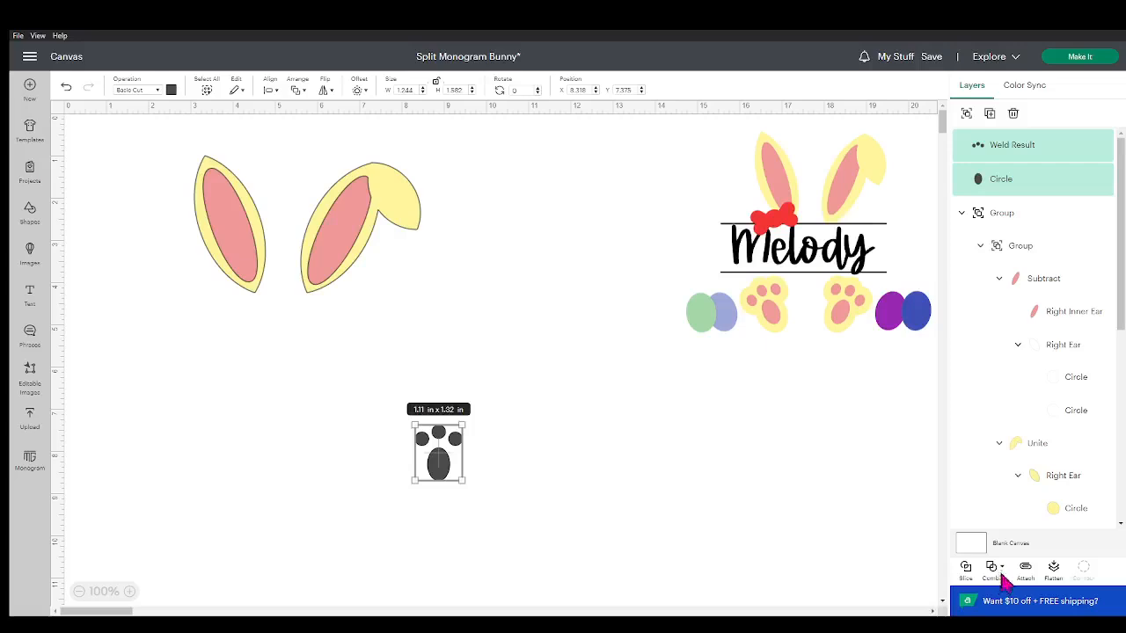
left_click(991, 567)
left_click(1028, 438)
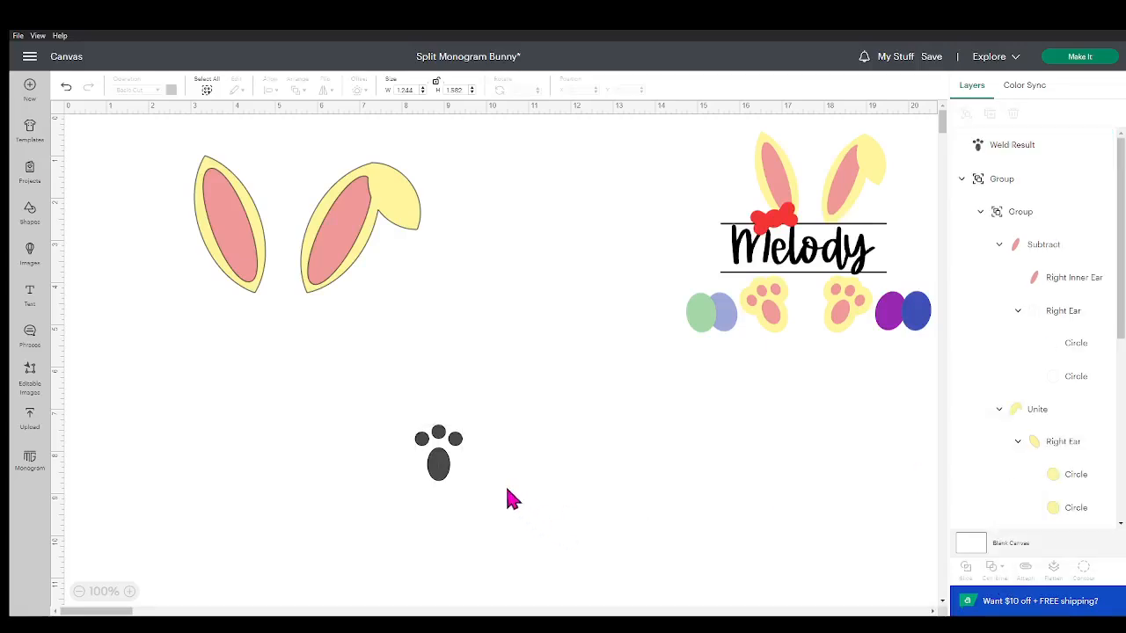
Create an offset around the welded paw pads with a distance of 0.278 in and rounded corners
left_click(444, 466)
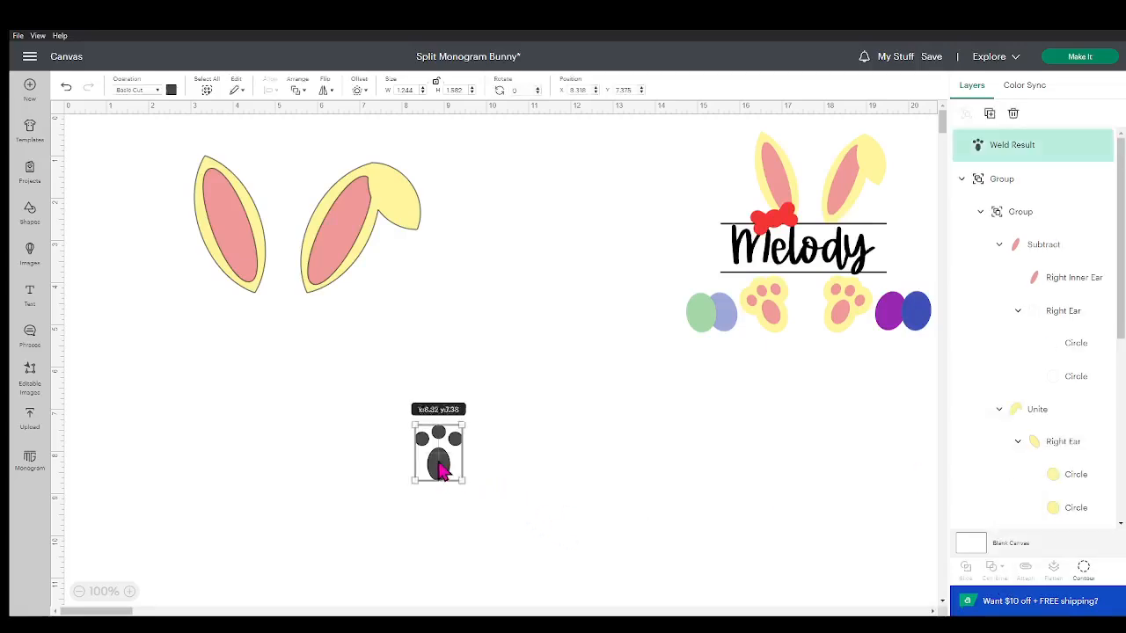
left_click(360, 92)
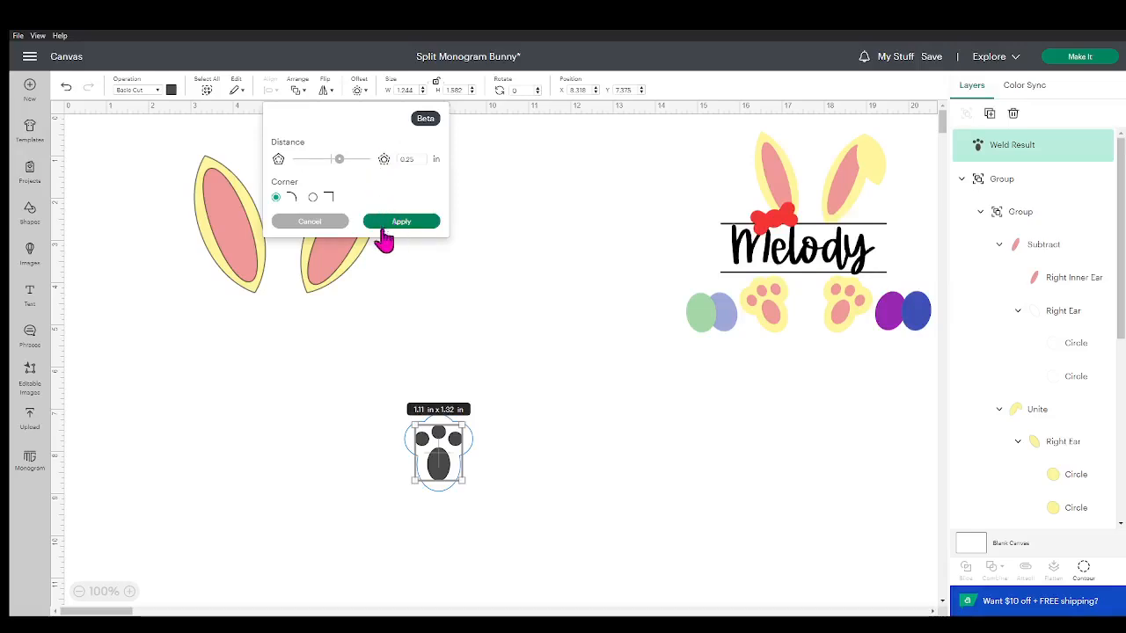
left_click_drag(341, 176, 342, 176)
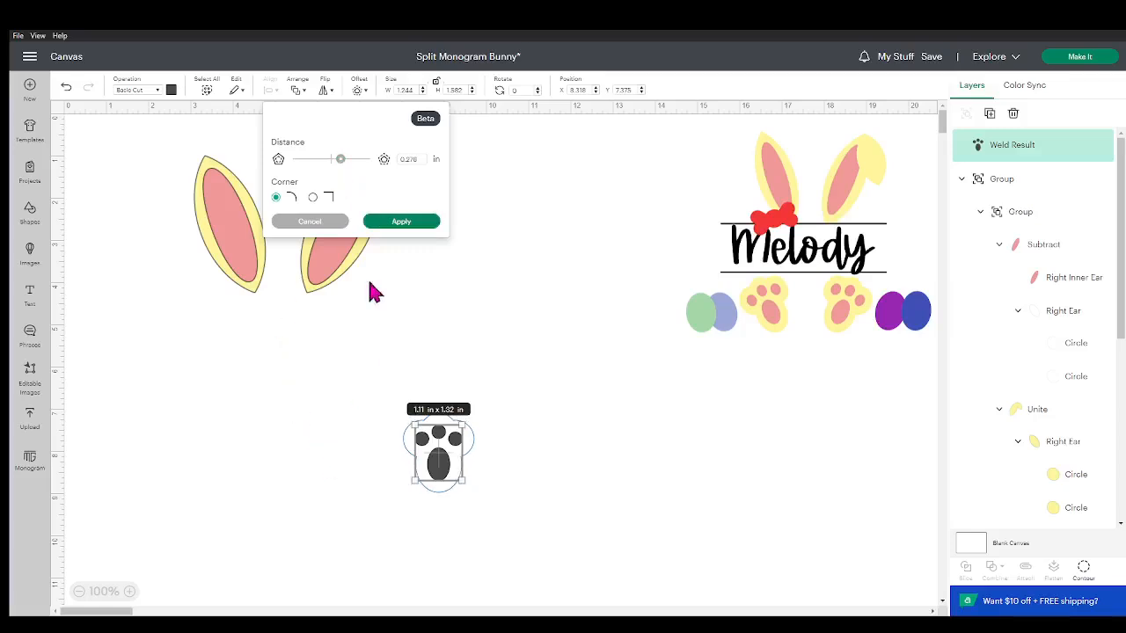
left_click(406, 221)
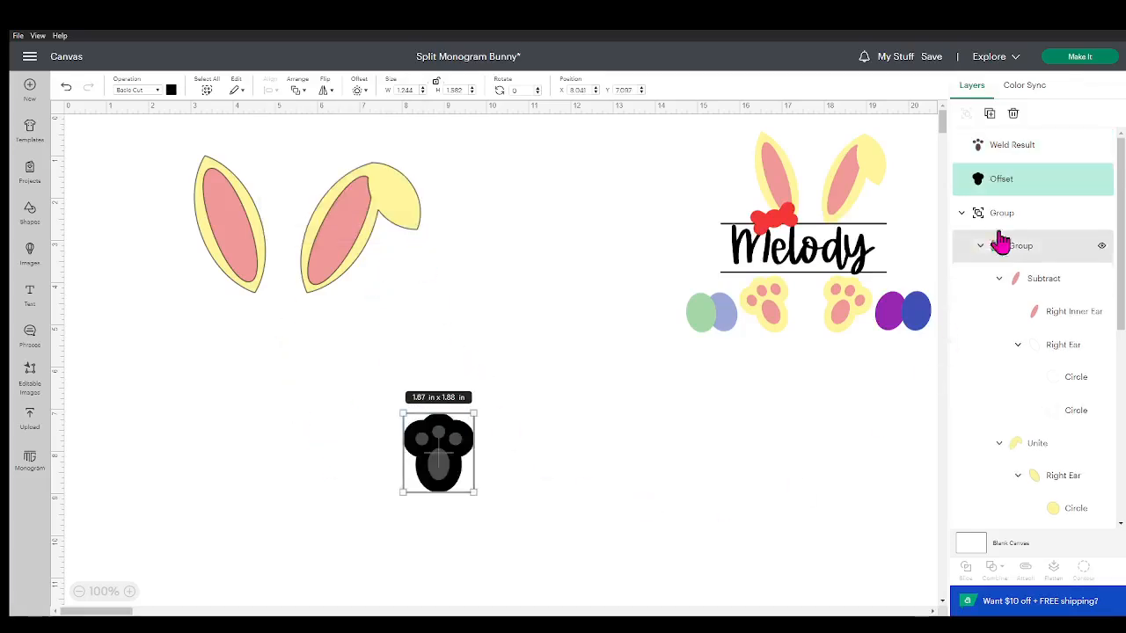
Color the paw offset light yellow like the ears and the welded paw pads pink
left_click(171, 91)
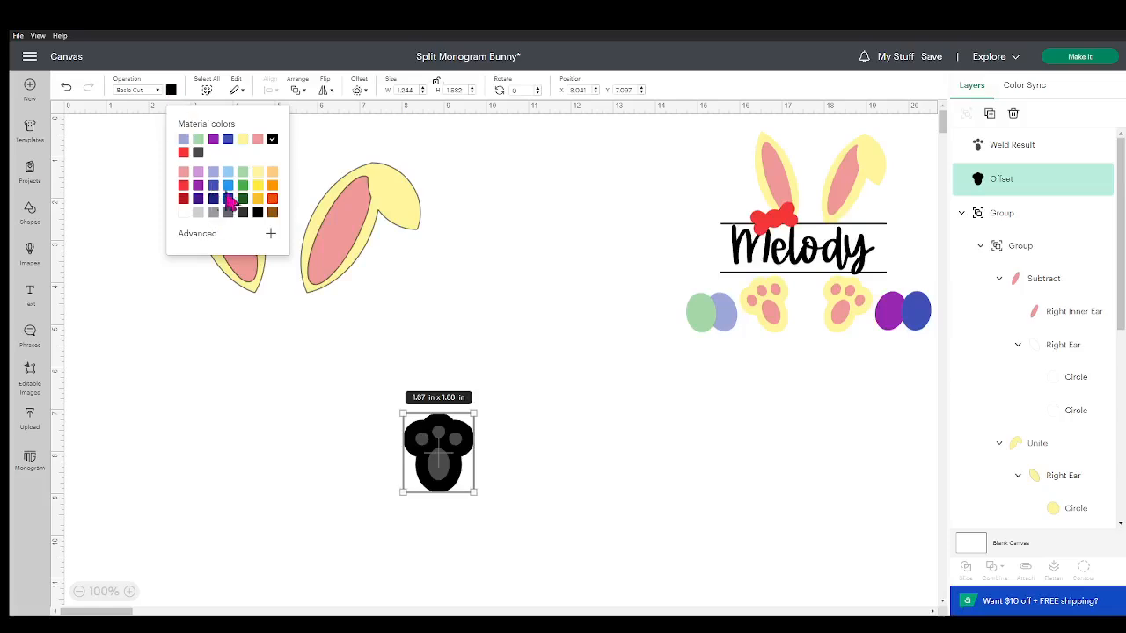
left_click(243, 139)
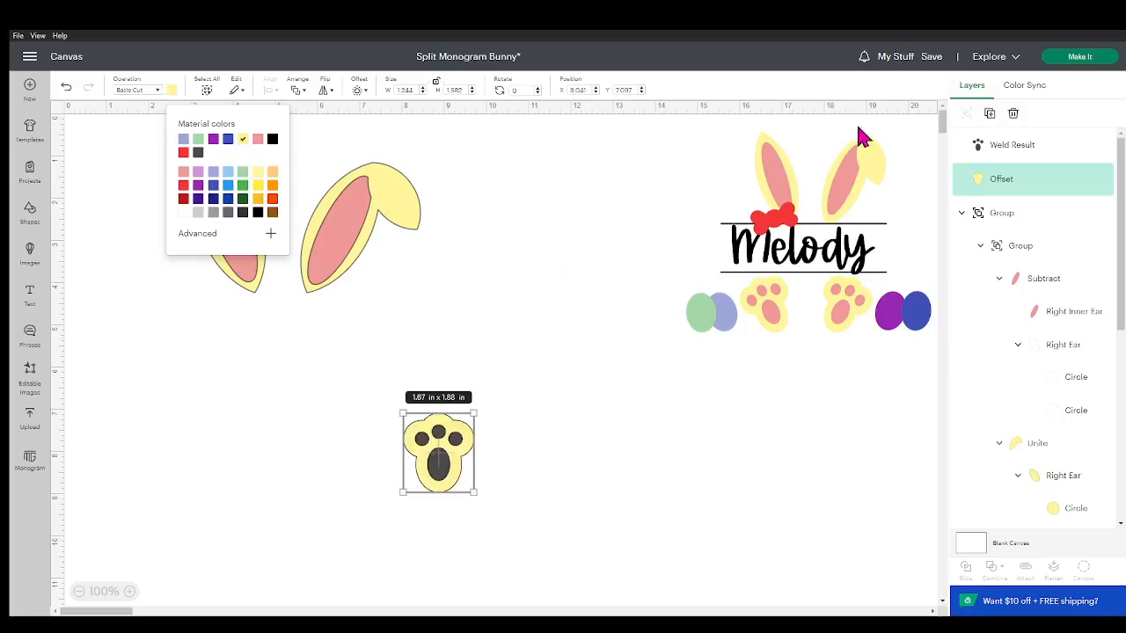
left_click(989, 148)
left_click(169, 92)
left_click(198, 152)
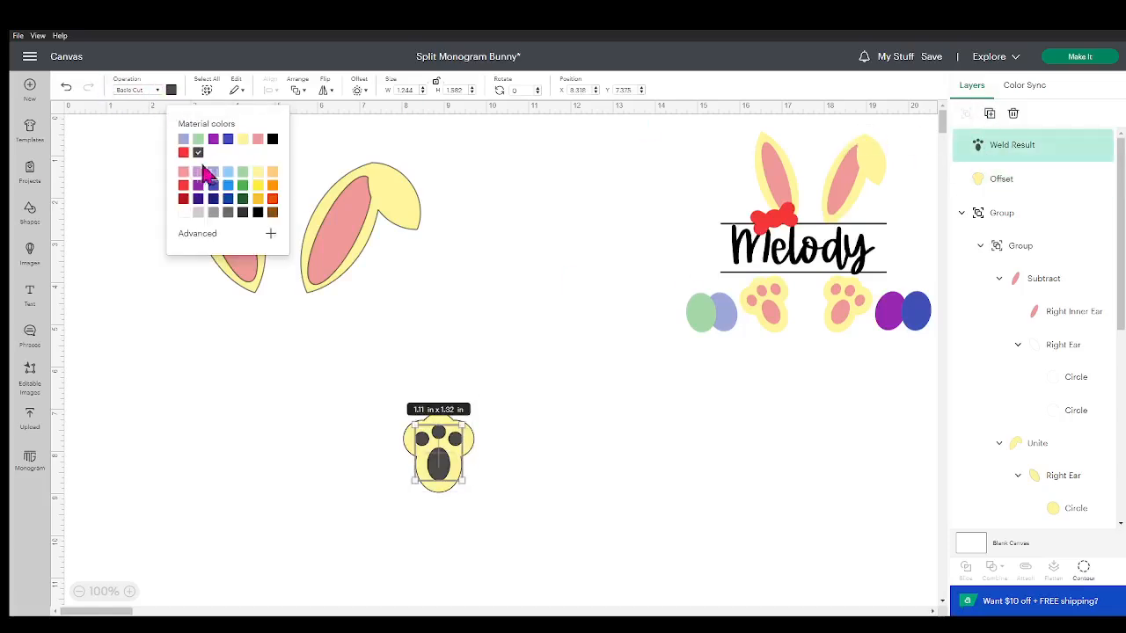
left_click(183, 173)
Move the pink pads and yellow offset together below the left ear, at about X 2.22, Y 5.63
left_click(515, 533)
left_click_drag(516, 533, 400, 418)
left_click_drag(455, 453, 206, 388)
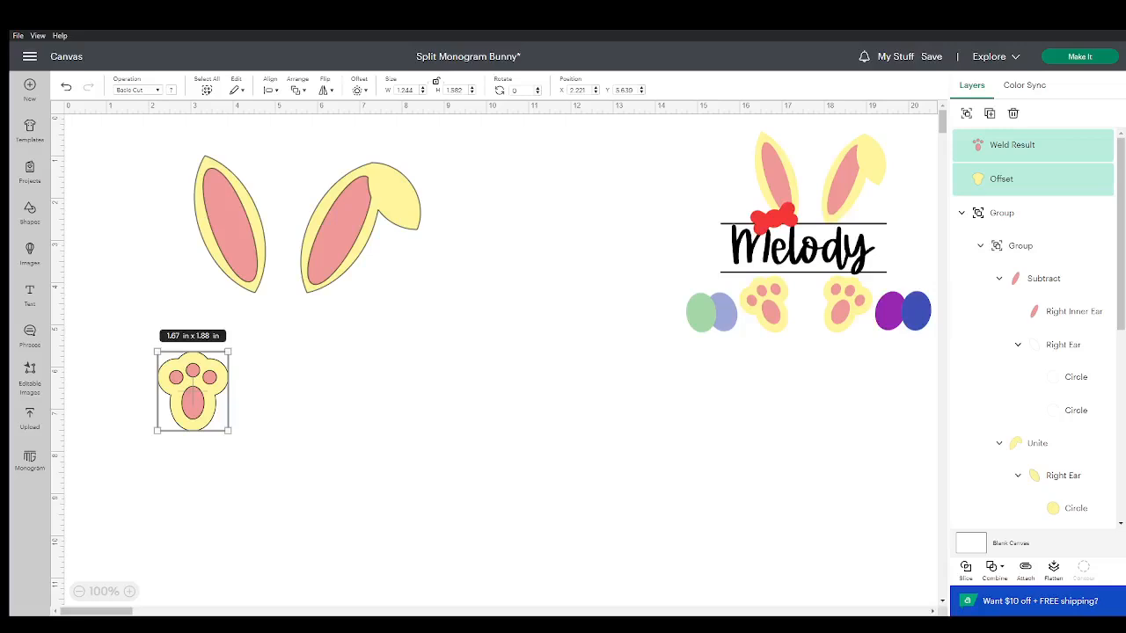
left_click(295, 424)
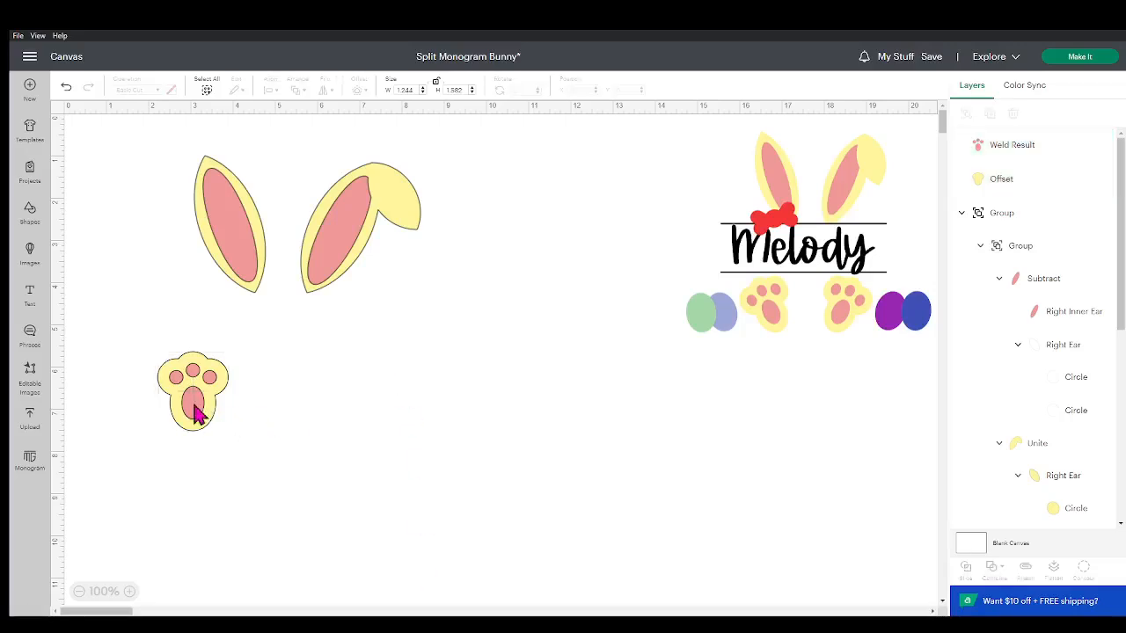
Group the pink paw pads with their yellow offset
left_click(193, 406)
left_click(234, 450)
left_click_drag(243, 455, 125, 329)
key("ctrl+g")
left_click(246, 499)
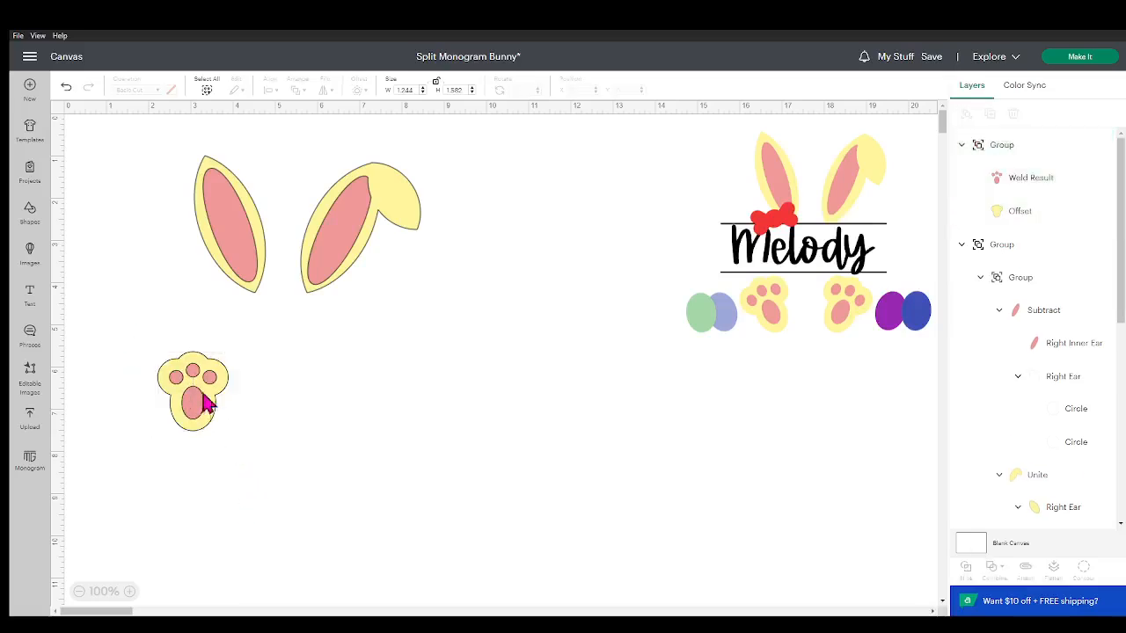
Rotate the grouped paw to about 342.9° and position it below the left ear
left_click_drag(204, 403, 227, 393)
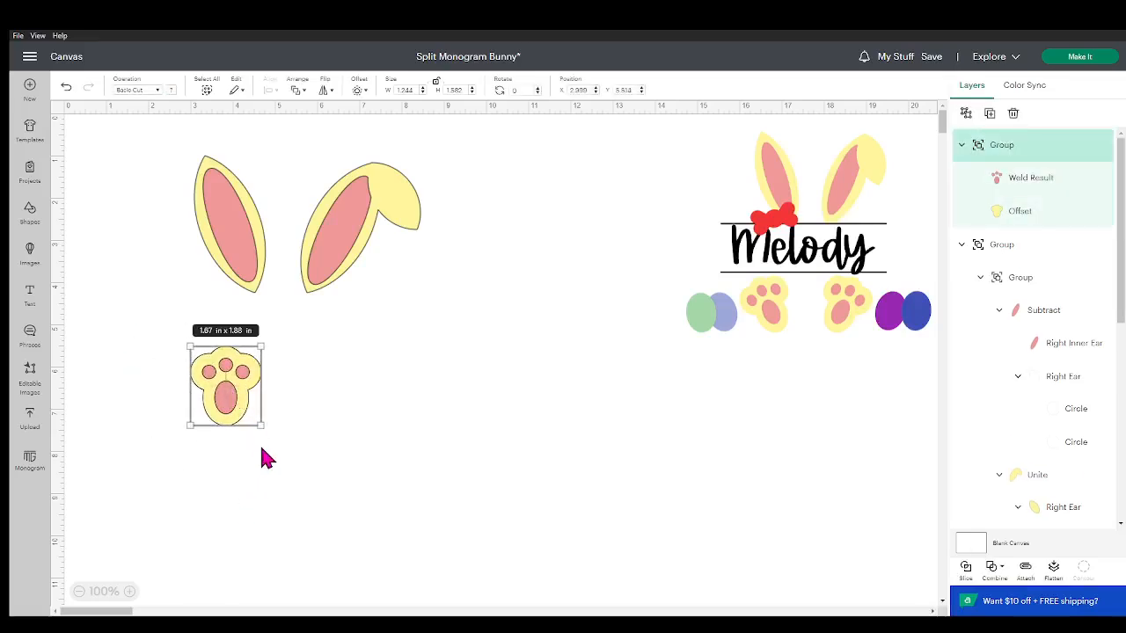
left_click_drag(258, 433, 279, 428)
left_click(326, 466)
left_click_drag(221, 395, 199, 407)
Duplicate the tilted paw, flip the copy horizontally and place it below the right ear at about X 5.69, Y 5.78
key("ctrl+d")
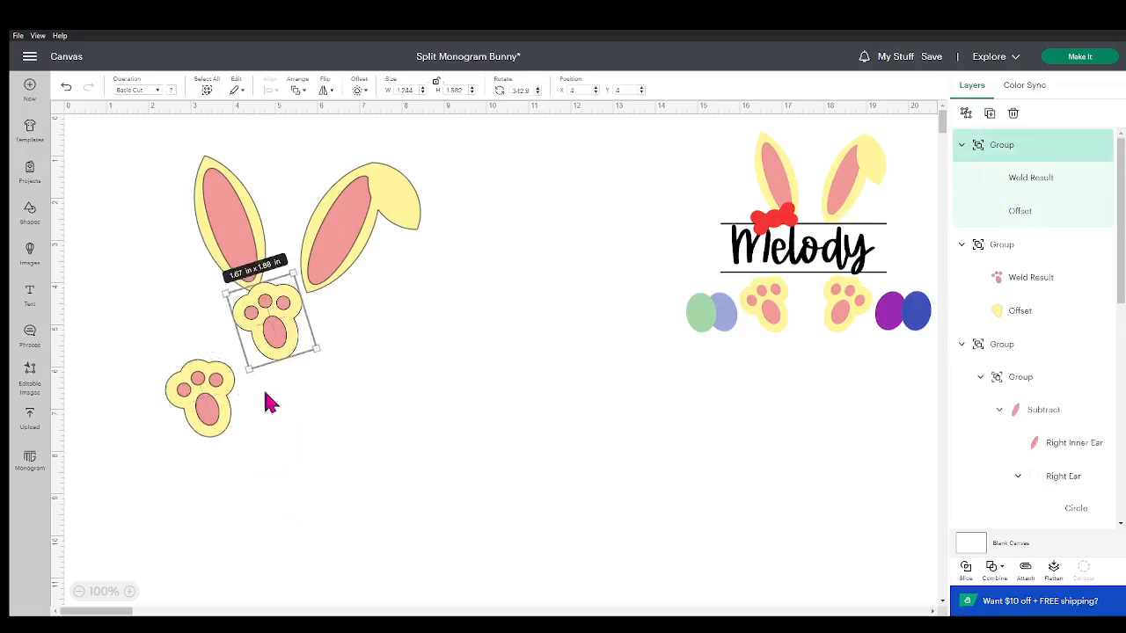
left_click(324, 89)
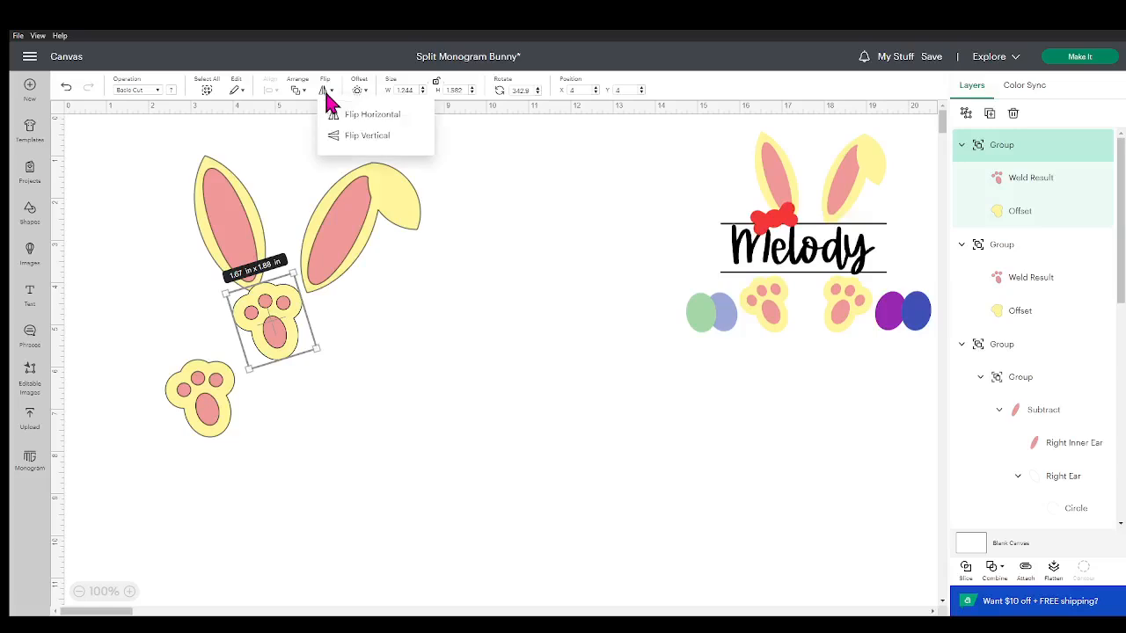
left_click(345, 123)
left_click(308, 460)
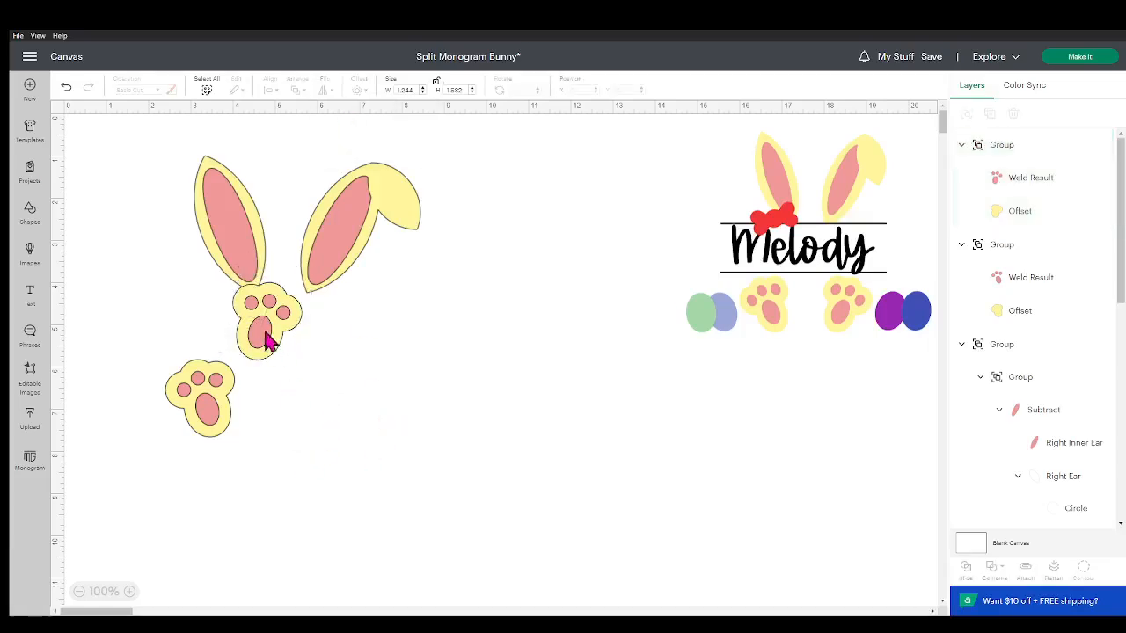
left_click_drag(269, 334, 345, 421)
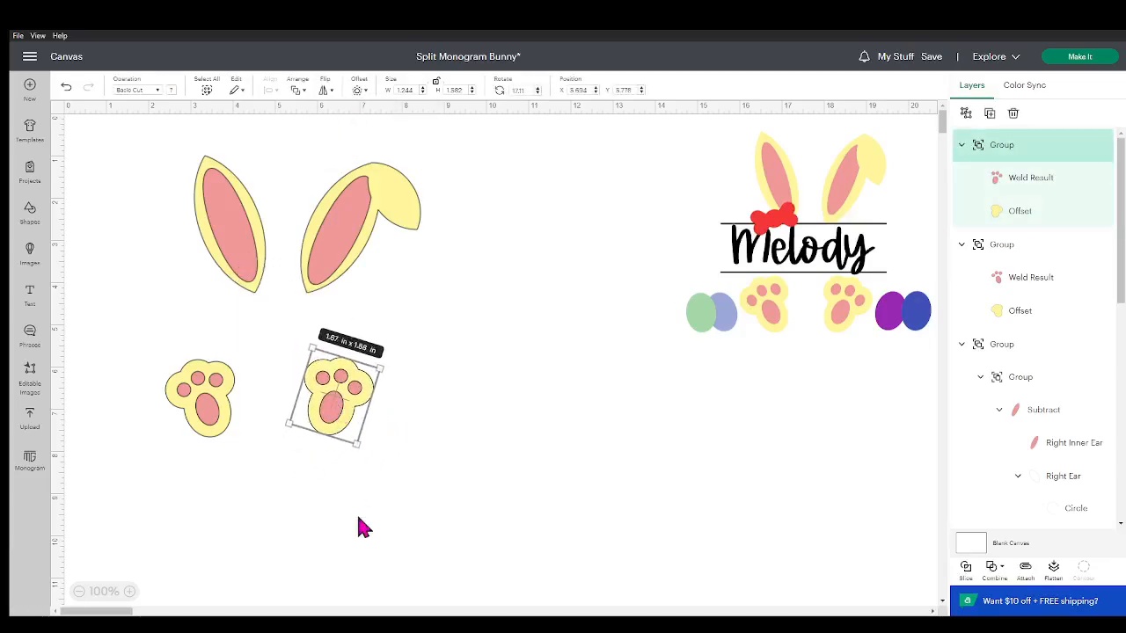
left_click(383, 476)
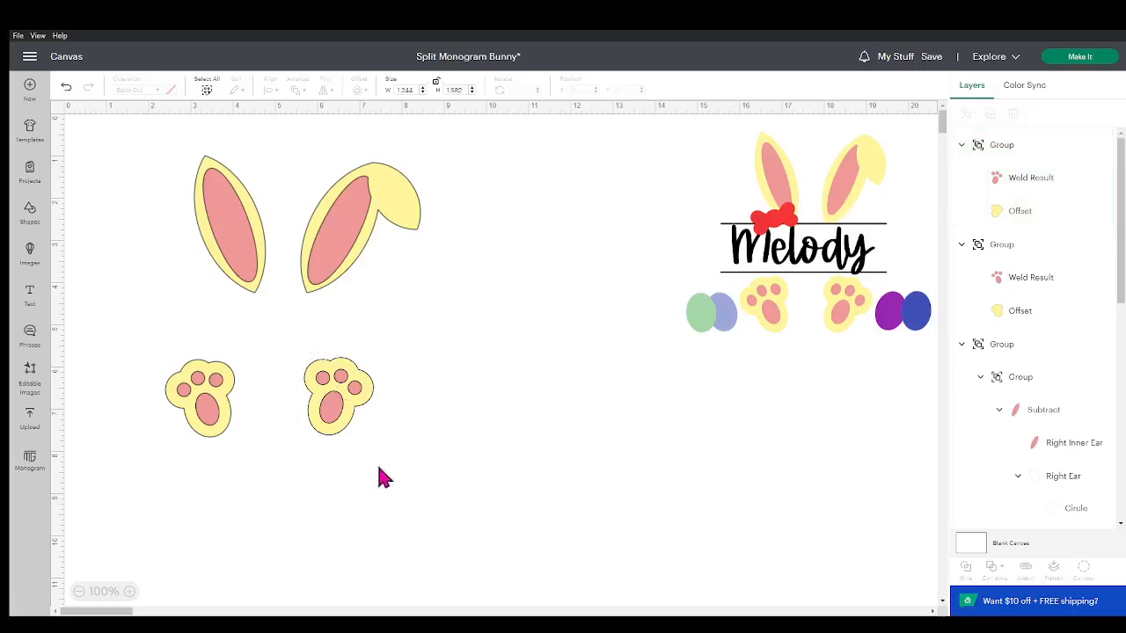
Align the bottoms of the two paws, group them and move the pair to about X 2.68, Y 5.8
left_click_drag(353, 445, 141, 348)
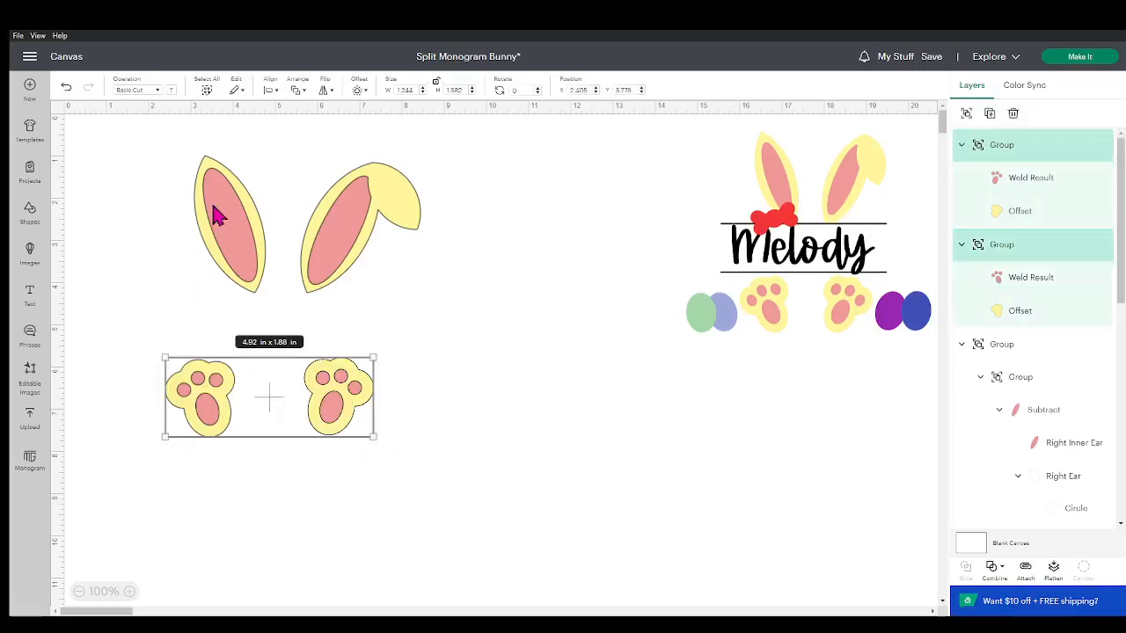
left_click(271, 92)
left_click(327, 238)
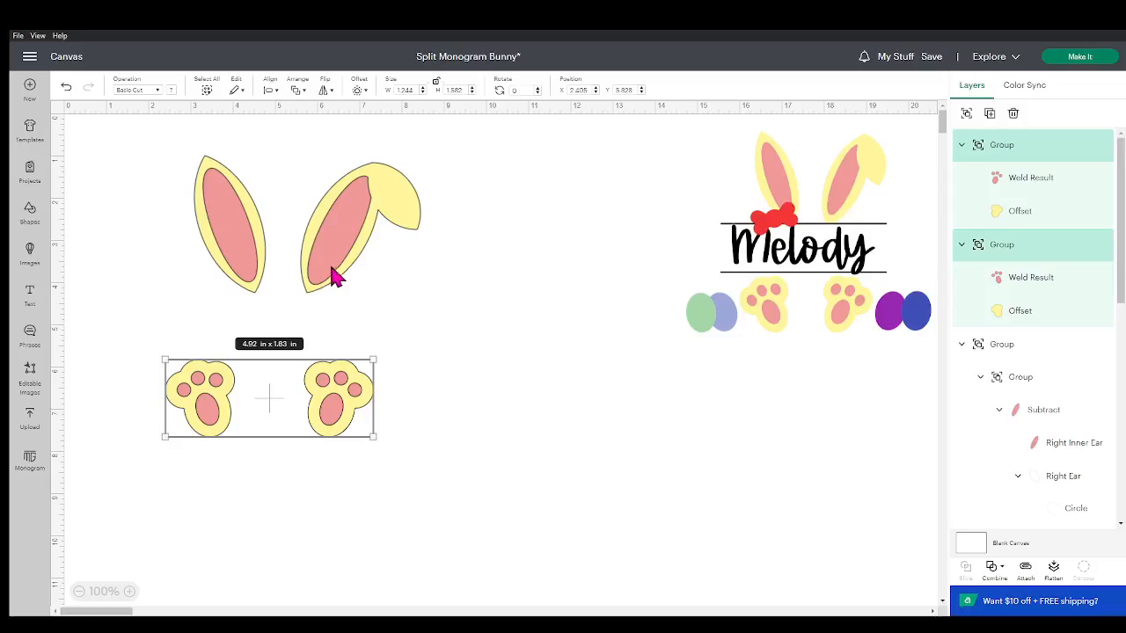
key("ctrl+g")
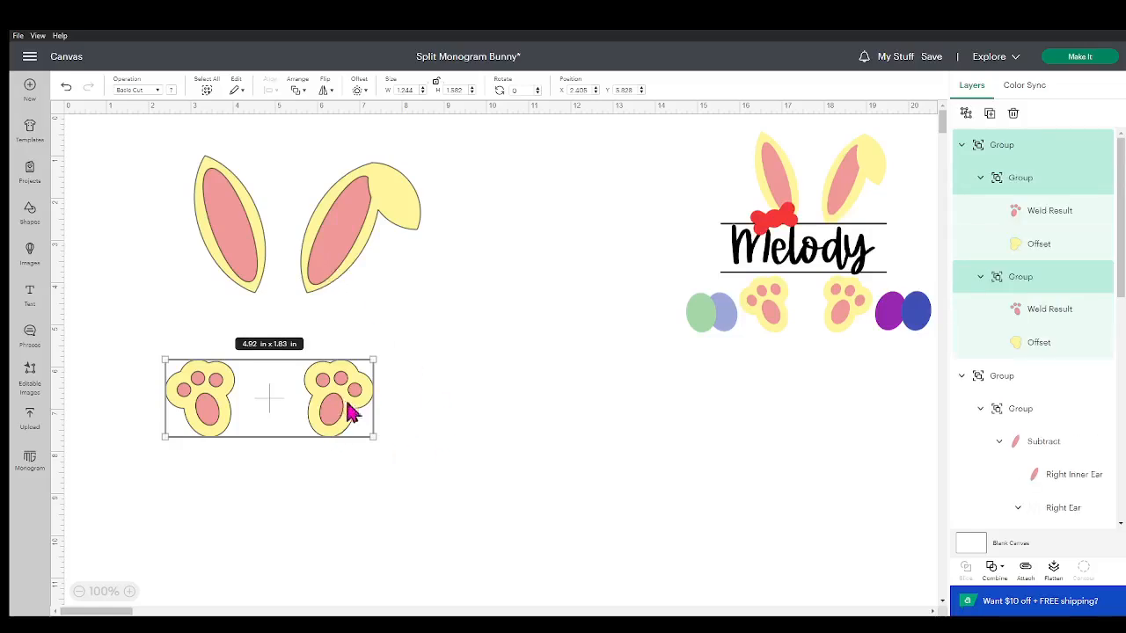
left_click_drag(350, 414, 346, 407)
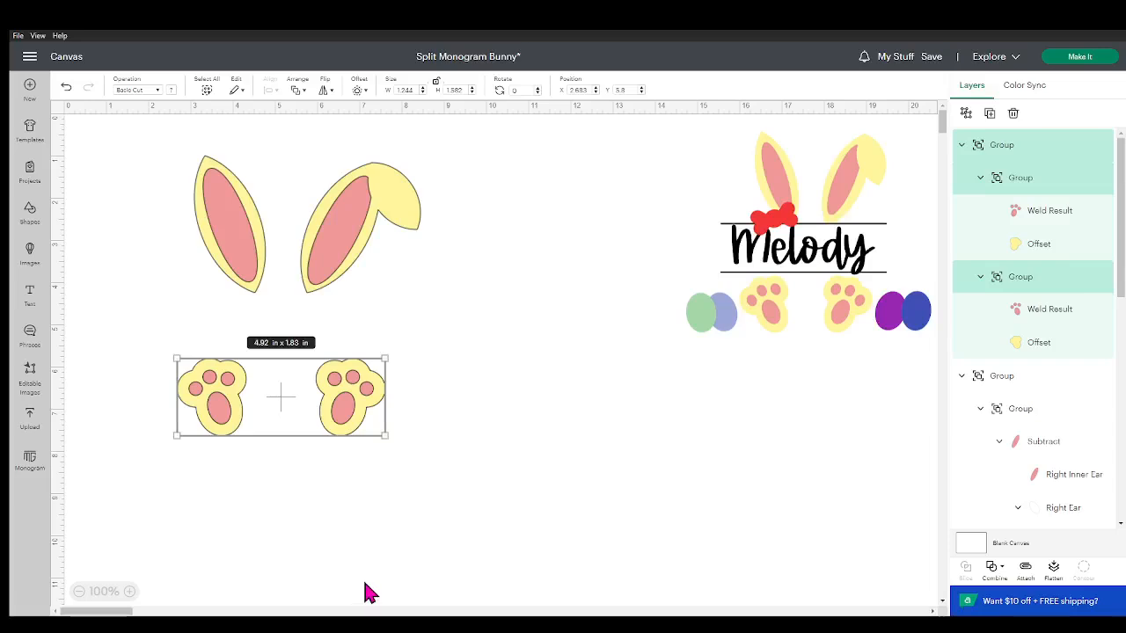
Center the ears group and the paws group horizontally on each other
left_click_drag(439, 475, 151, 132)
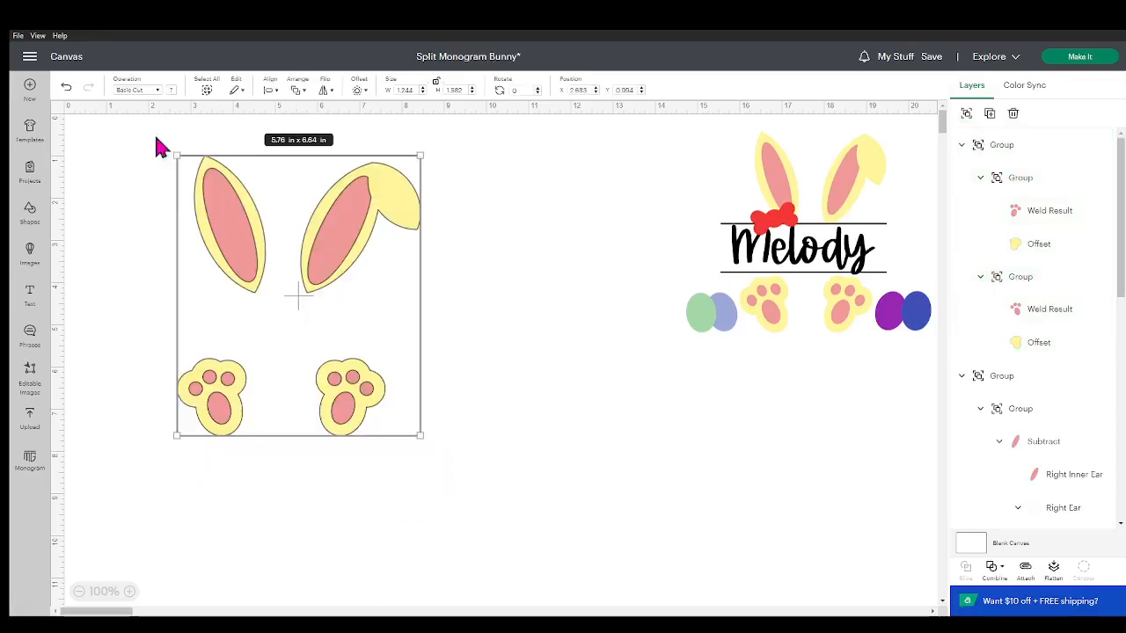
left_click(271, 89)
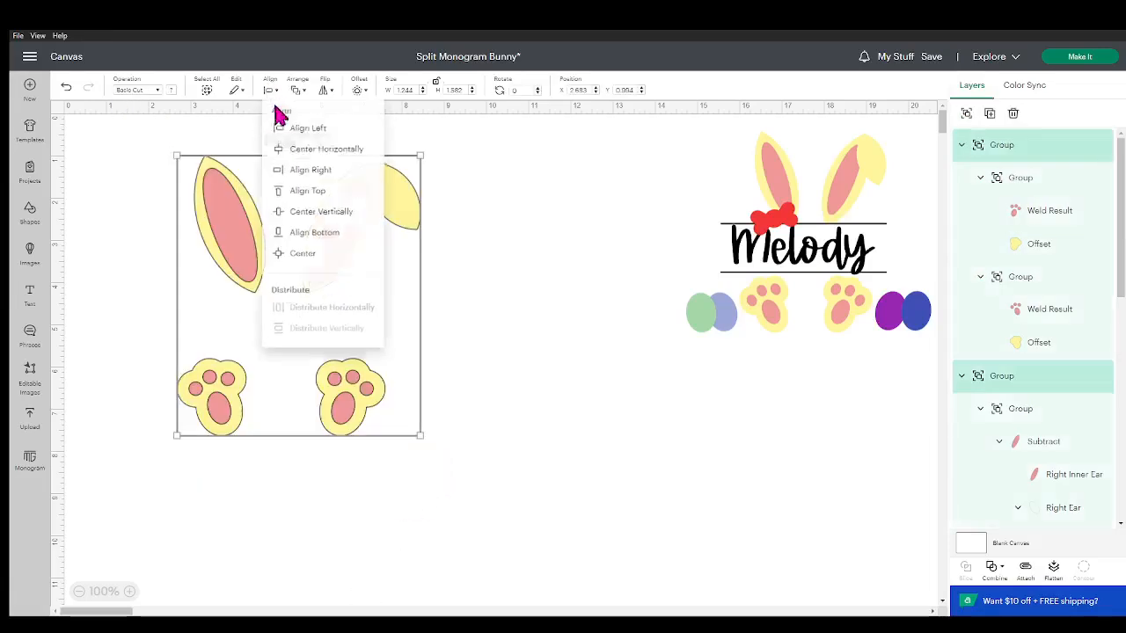
left_click(321, 150)
left_click(433, 414)
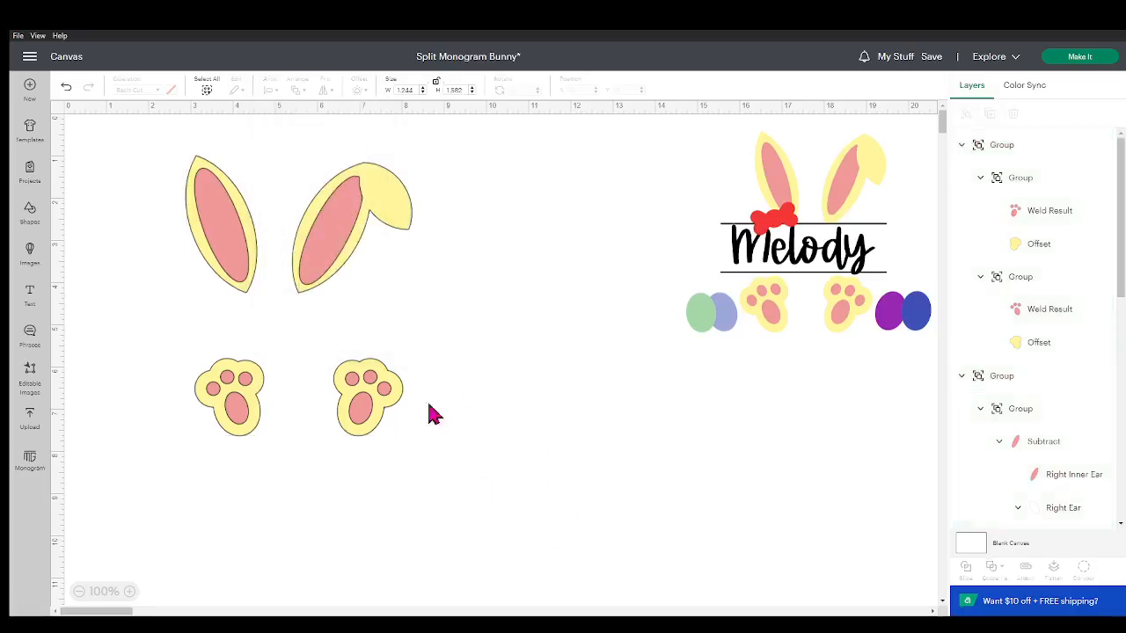
Move the ears group up and to the right, to about X 3.65, Y 0.51
left_click(347, 243)
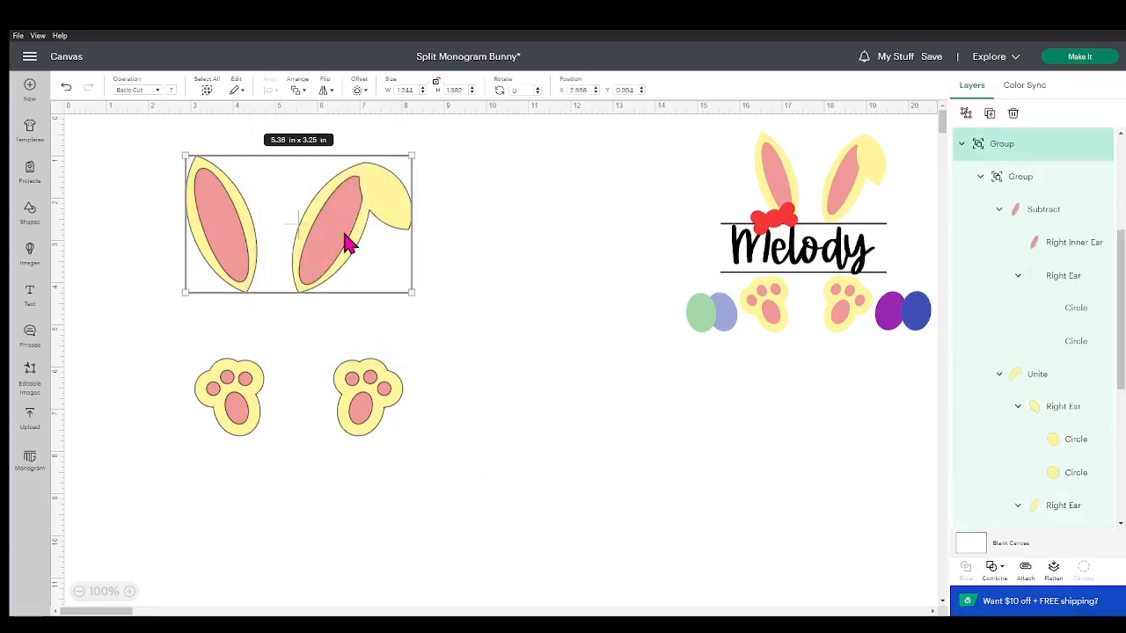
left_click_drag(347, 244, 380, 223)
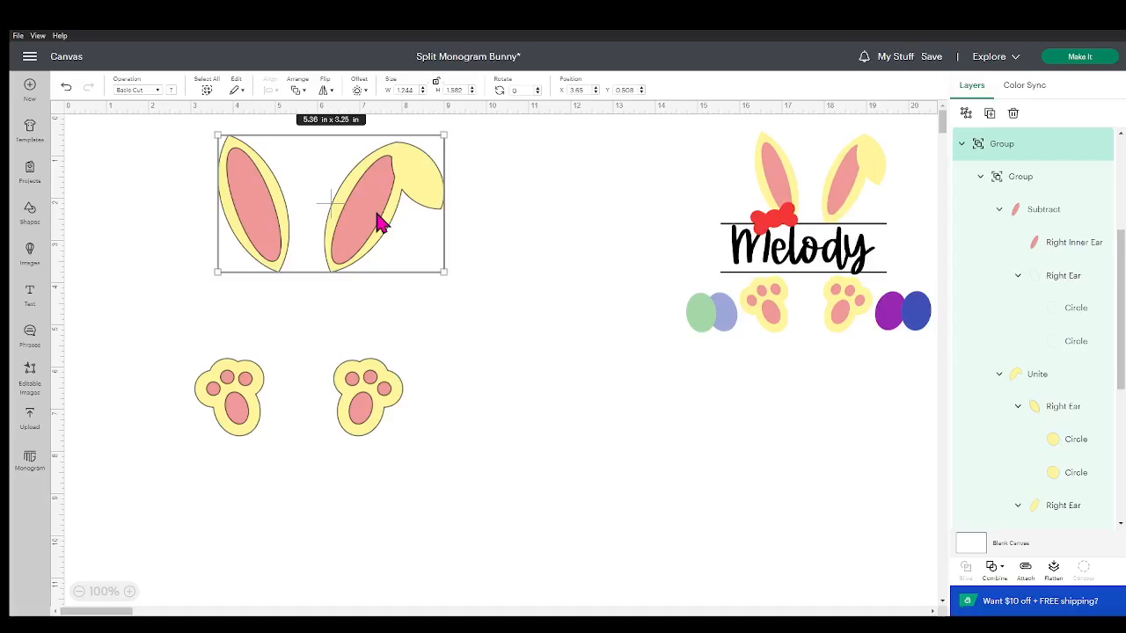
left_click(370, 509)
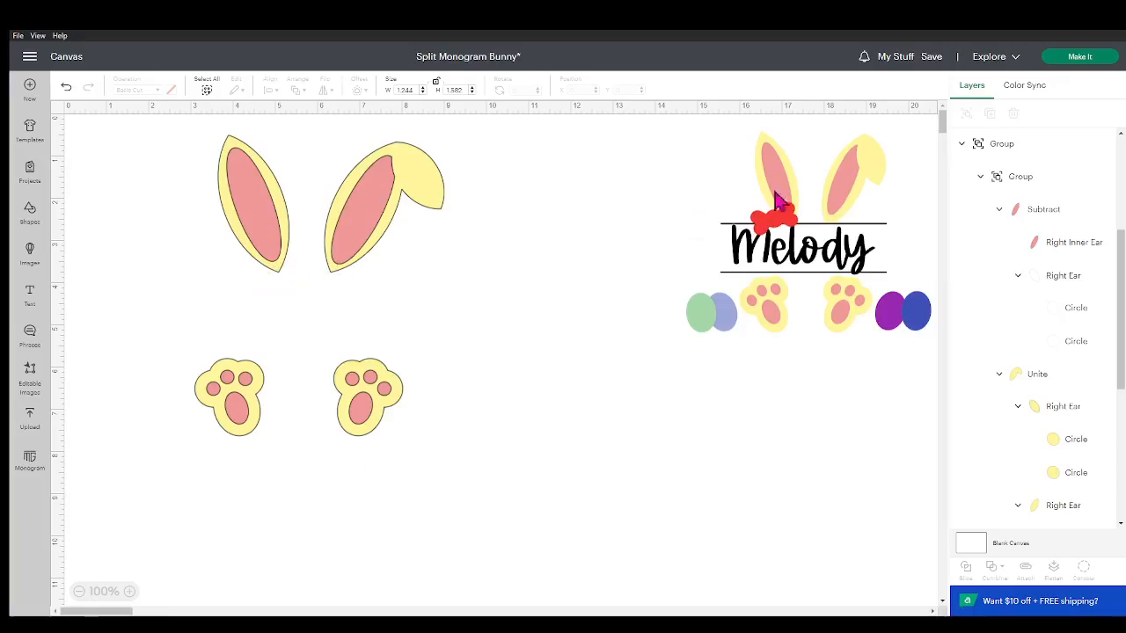
left_click(35, 217)
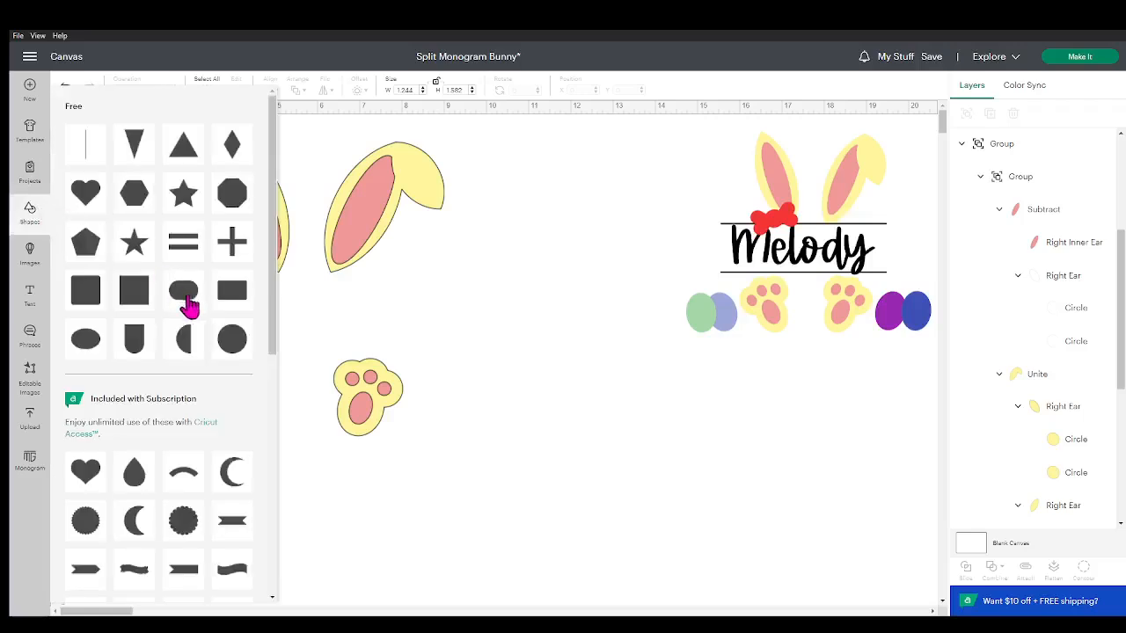
left_click(231, 291)
key("Delete")
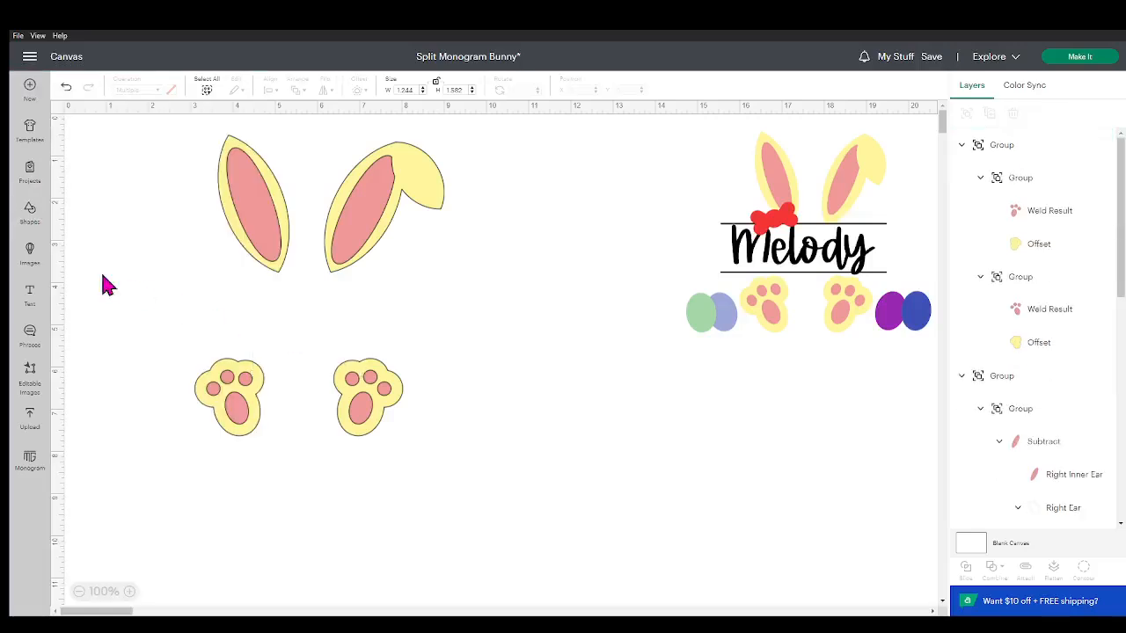
Try shaping a new square into a thin bar about 3.67 in × 0.14 in beside the ears, and discard it
left_click(32, 217)
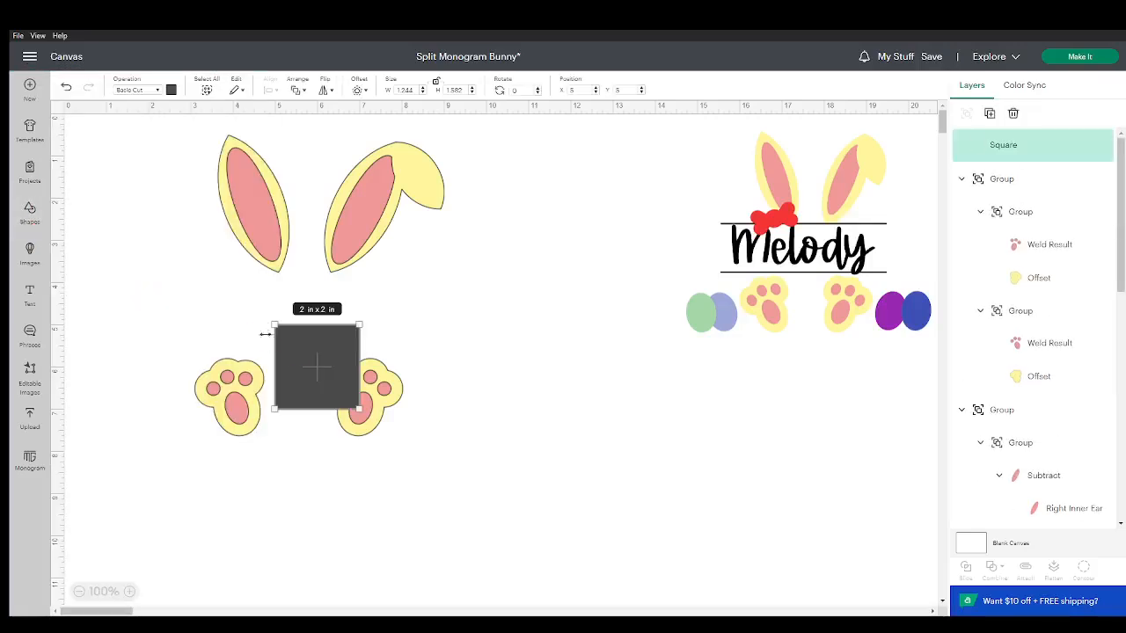
left_click_drag(356, 341, 509, 290)
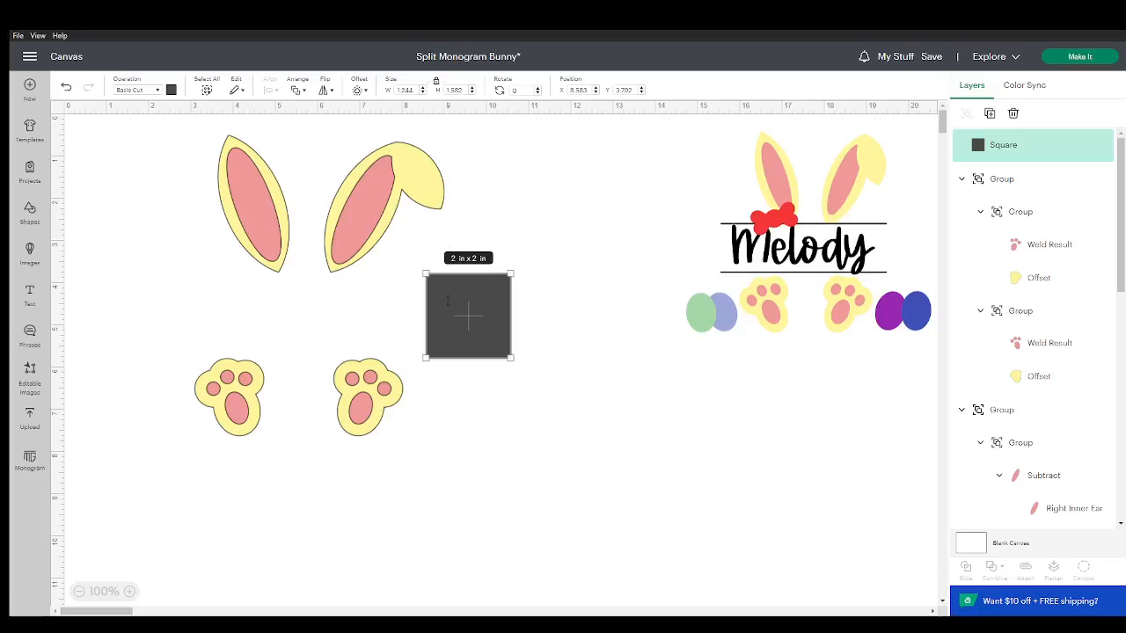
left_click(514, 489)
left_click(489, 334)
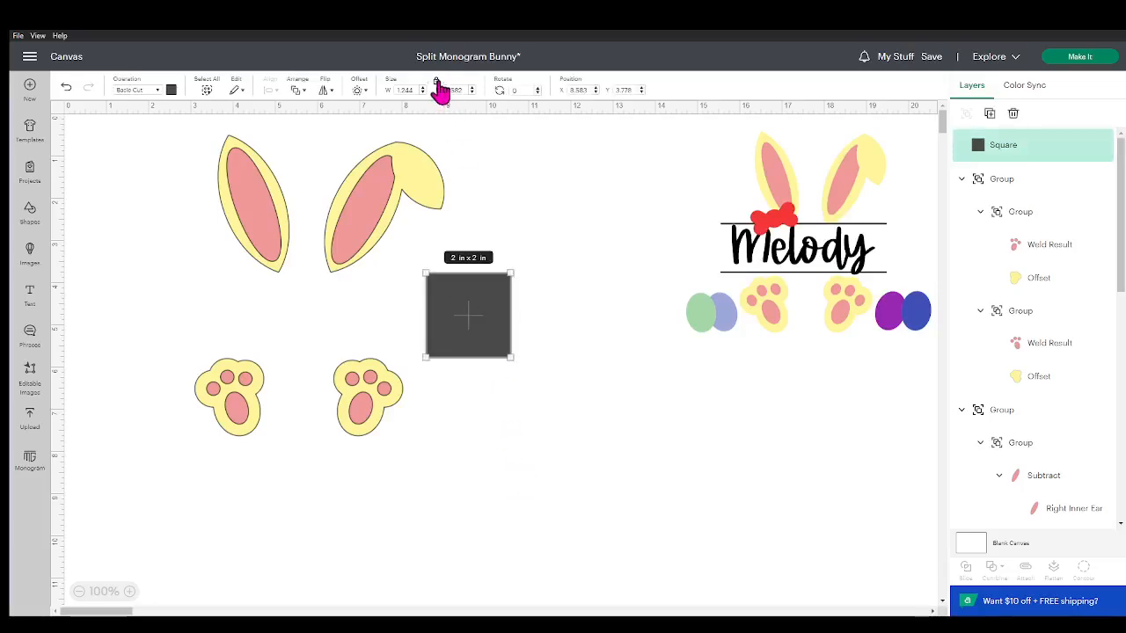
left_click(555, 416)
left_click(506, 326)
left_click_drag(510, 357, 531, 278)
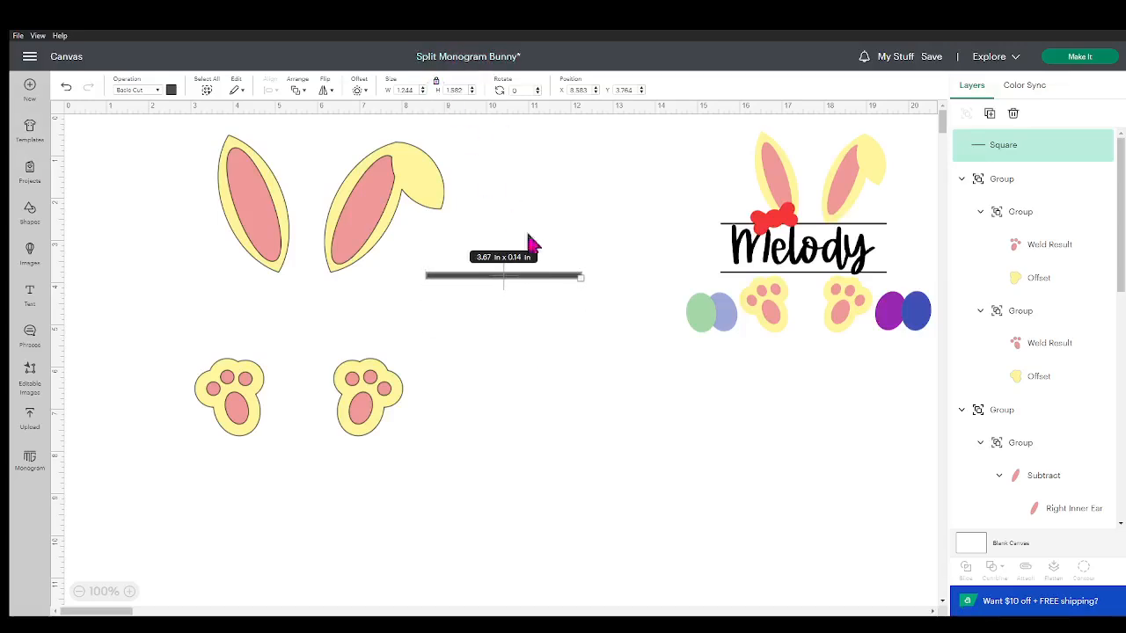
left_click(554, 299)
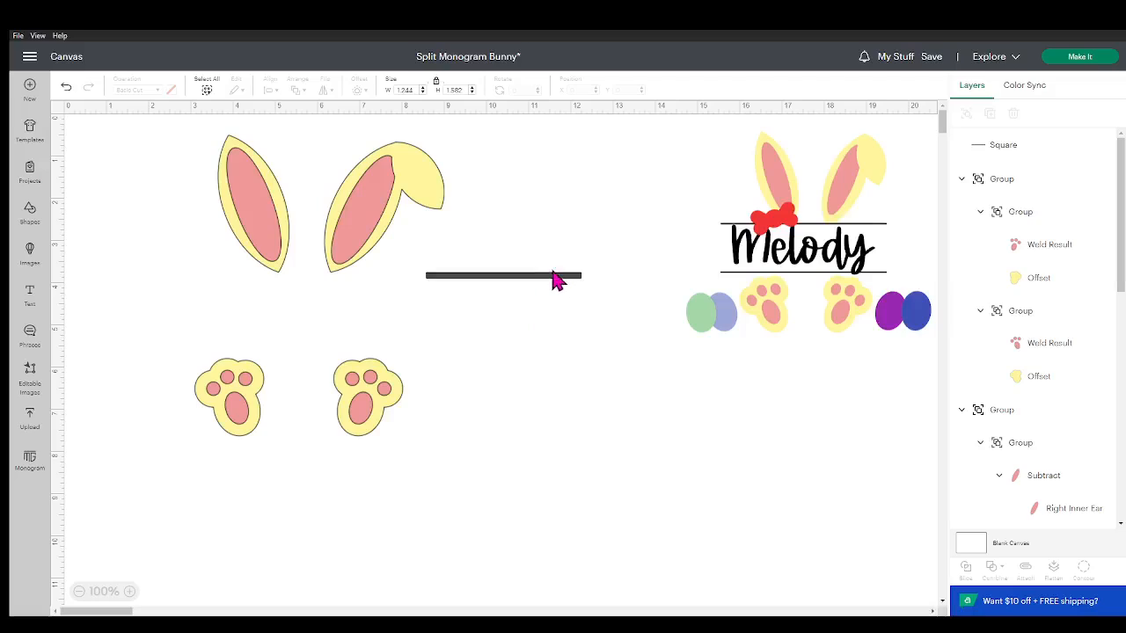
left_click(554, 278)
key("Delete")
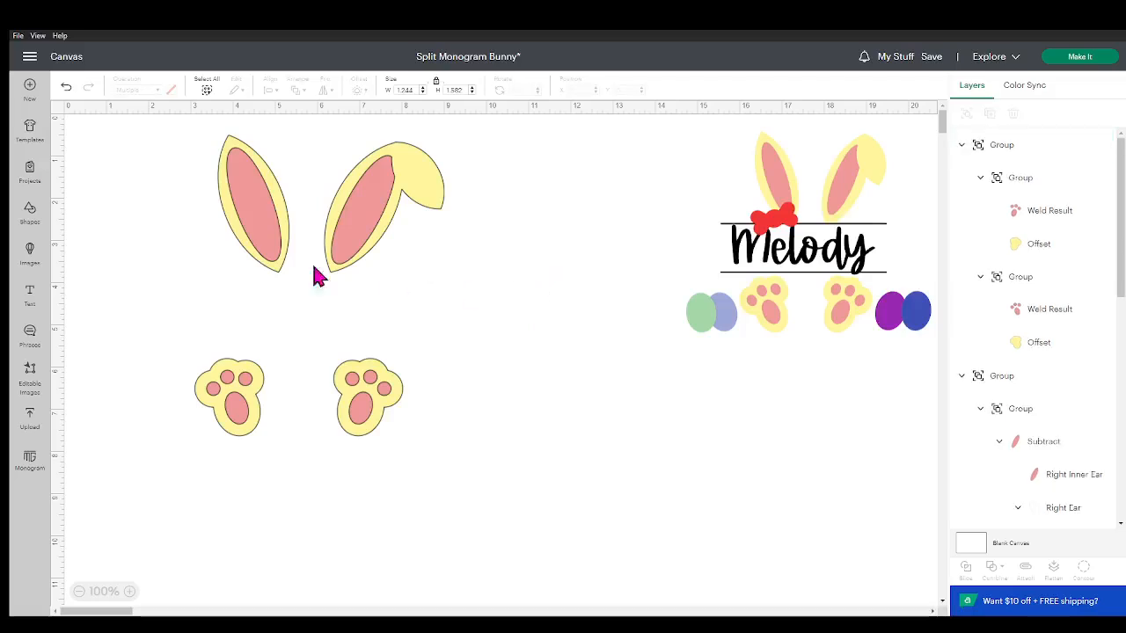
Insert a square, place it to the right of the ears at about X 8.63, Y 3.26, and save the project
left_click(30, 215)
left_click(136, 292)
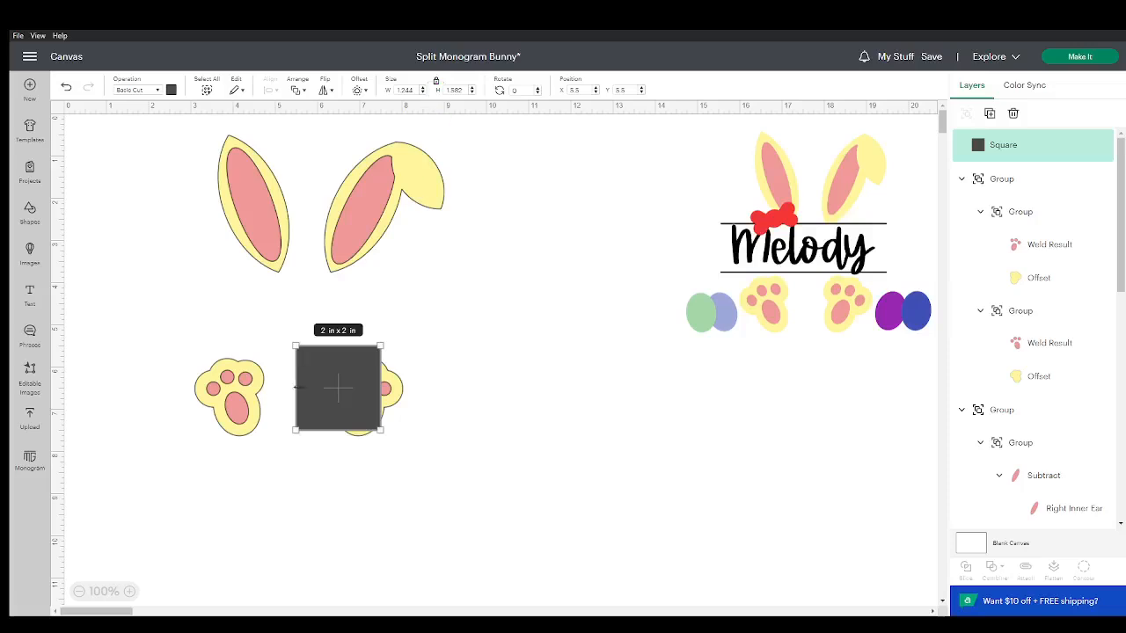
left_click(543, 297)
left_click_drag(369, 384, 502, 290)
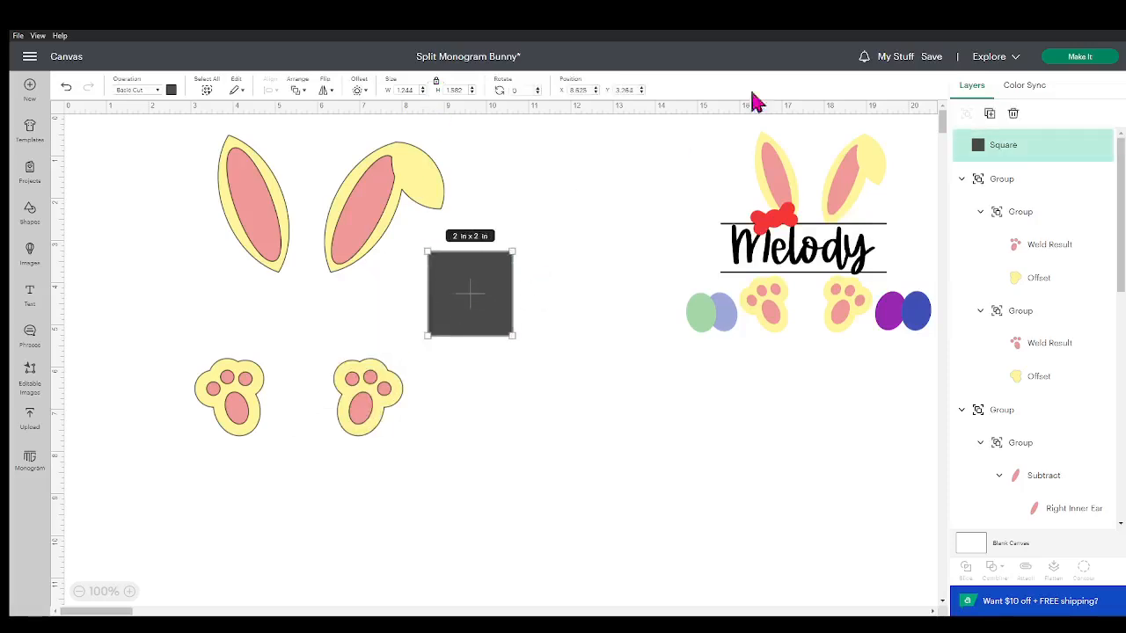
left_click(935, 91)
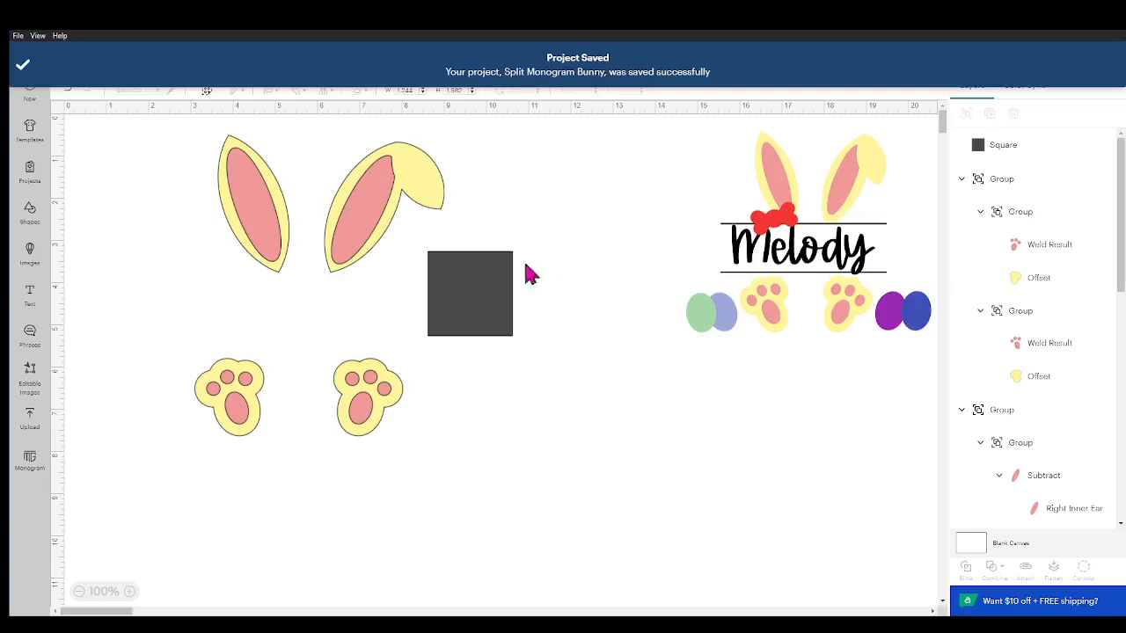
Stretch the square without fixed proportions into a thin horizontal bar about 5.29 in × 0.26 in
left_click(470, 301)
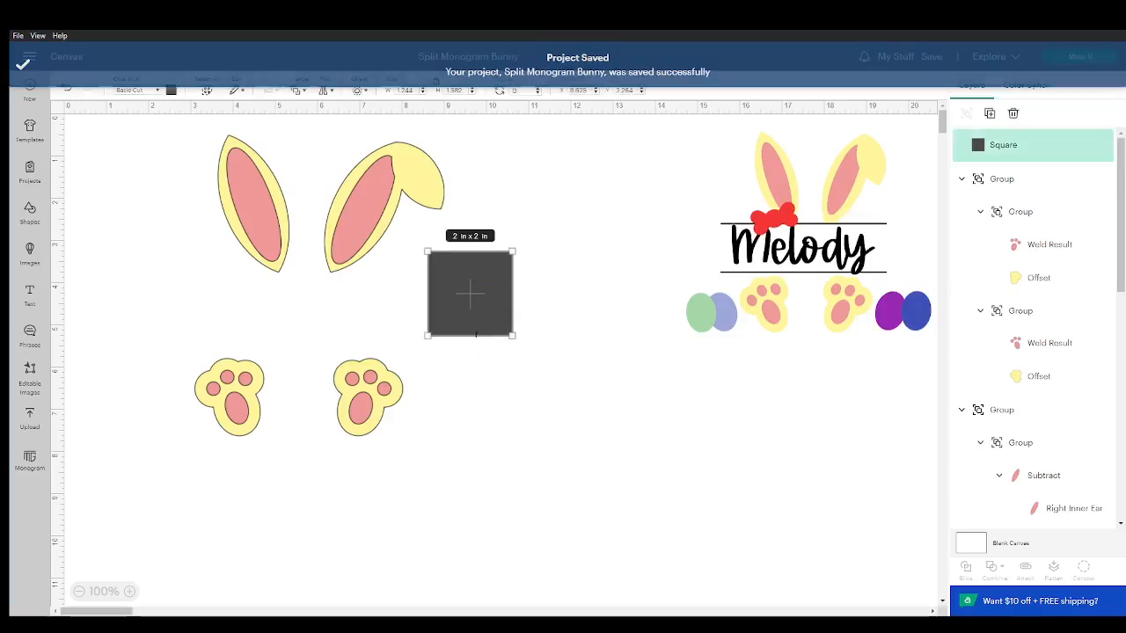
left_click_drag(499, 335, 636, 256)
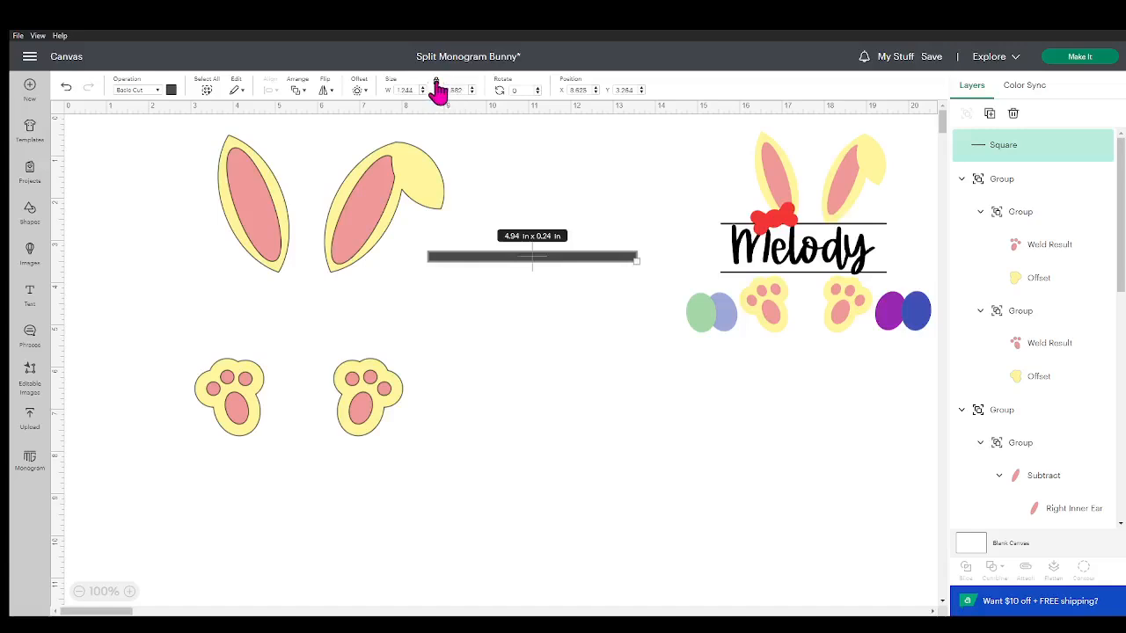
left_click_drag(639, 257, 657, 258)
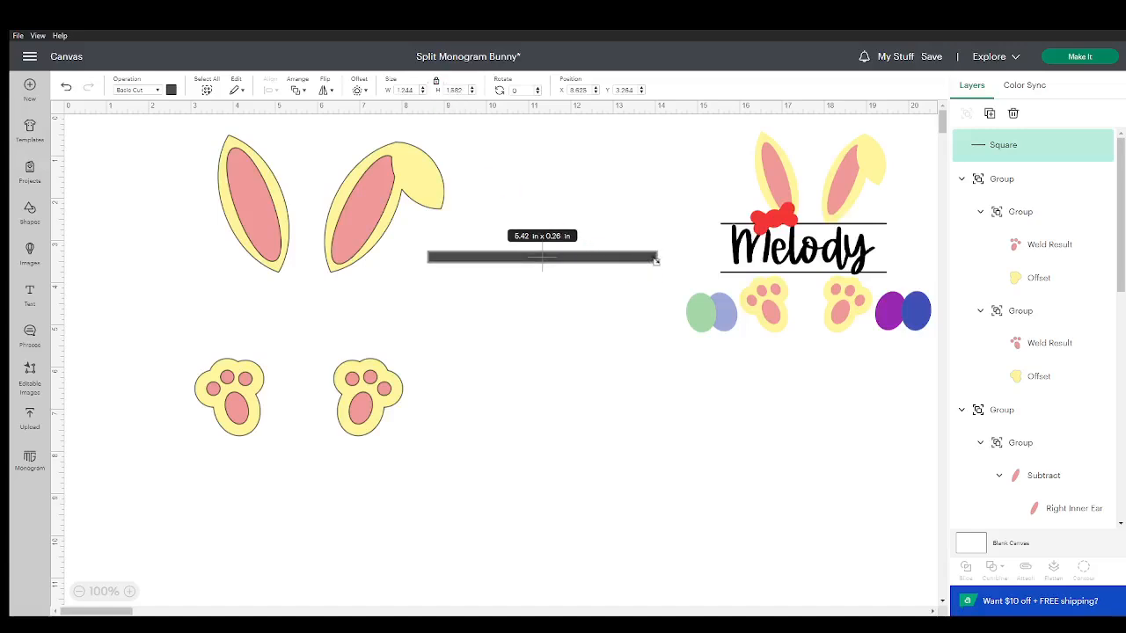
left_click_drag(656, 254, 650, 224)
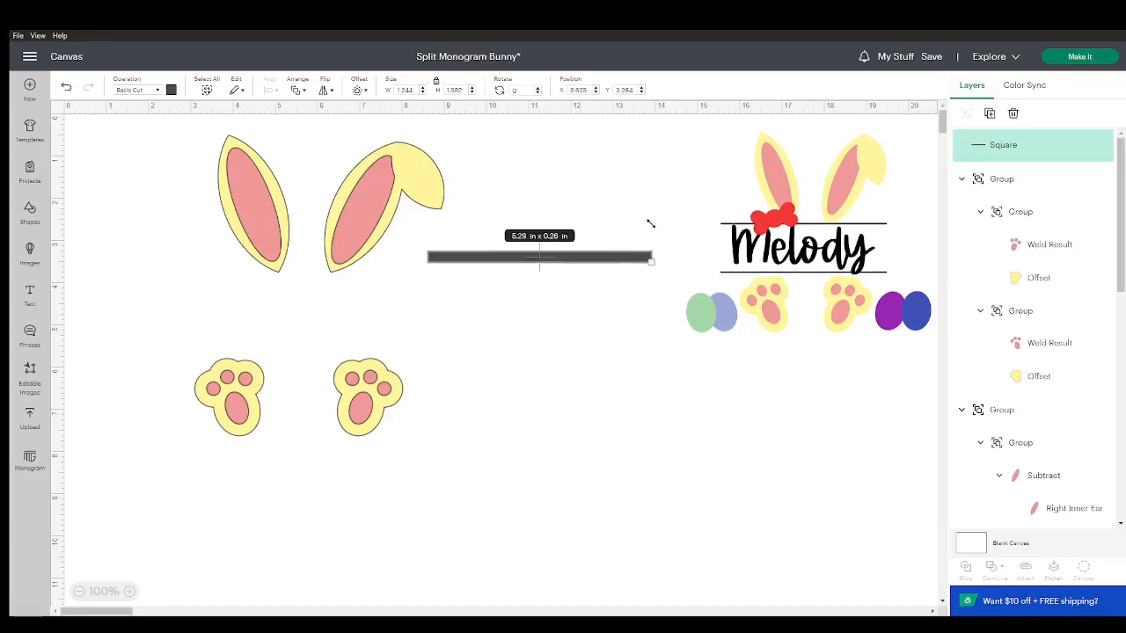
Move the bar below the paws to about X 7.99, Y 8.5, and scale it proportionally to about 6.01 in × 0.29 in
left_click_drag(641, 275, 672, 208)
left_click(618, 268)
left_click_drag(609, 236, 525, 500)
left_click(527, 488)
left_click(530, 477)
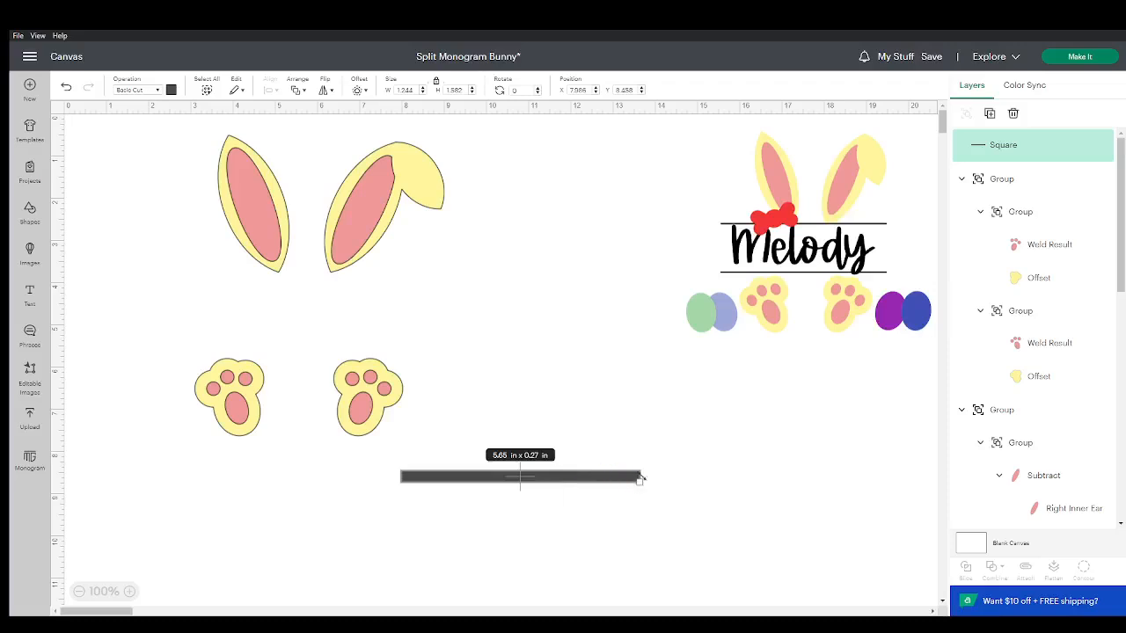
left_click_drag(640, 478, 654, 482)
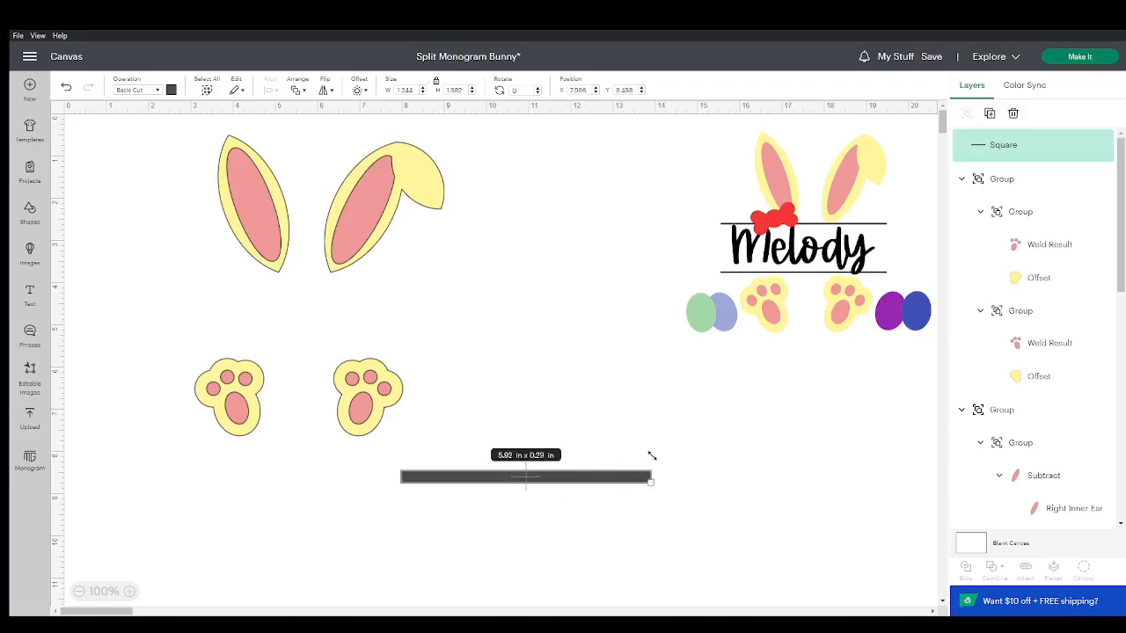
Delete the thin horizontal bar below the paws
left_click(435, 81)
left_click(519, 457)
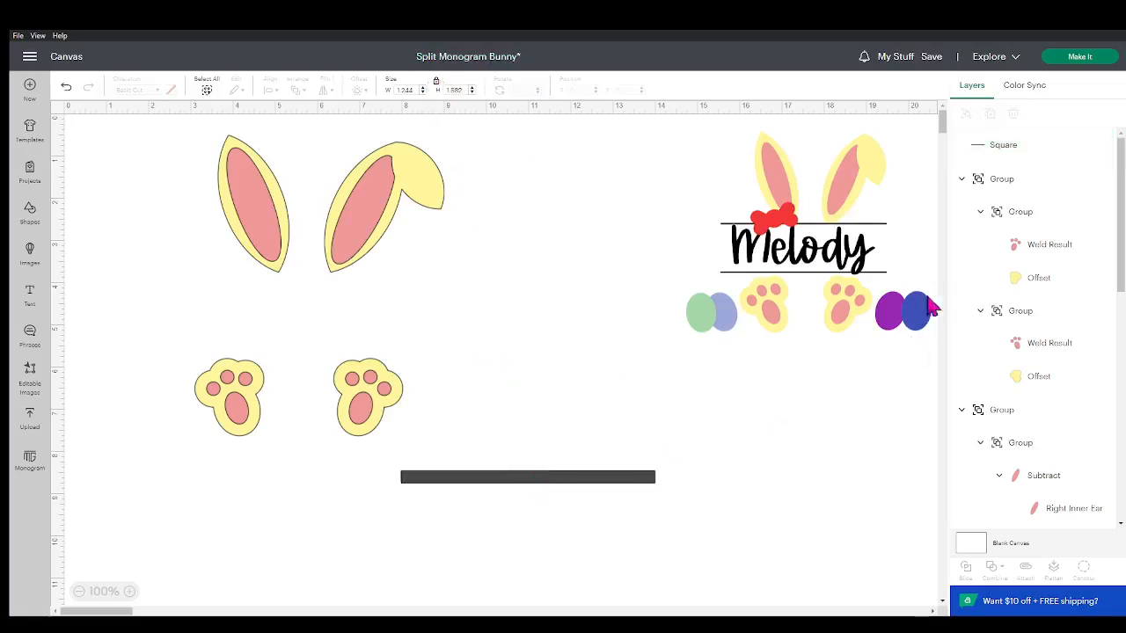
left_click(1020, 155)
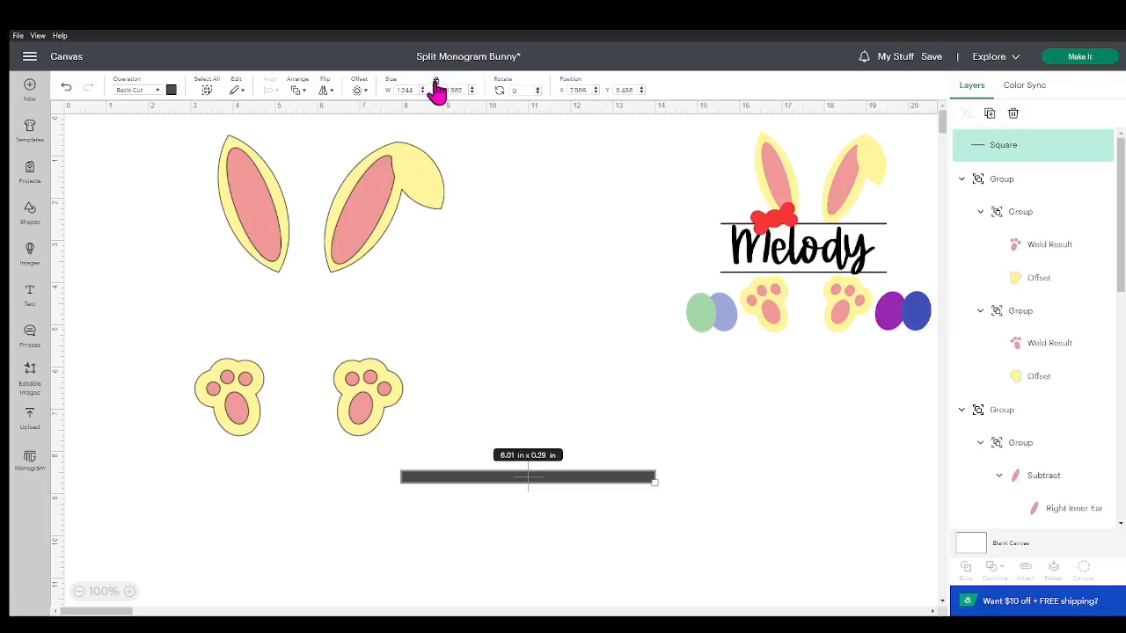
right_click(542, 482)
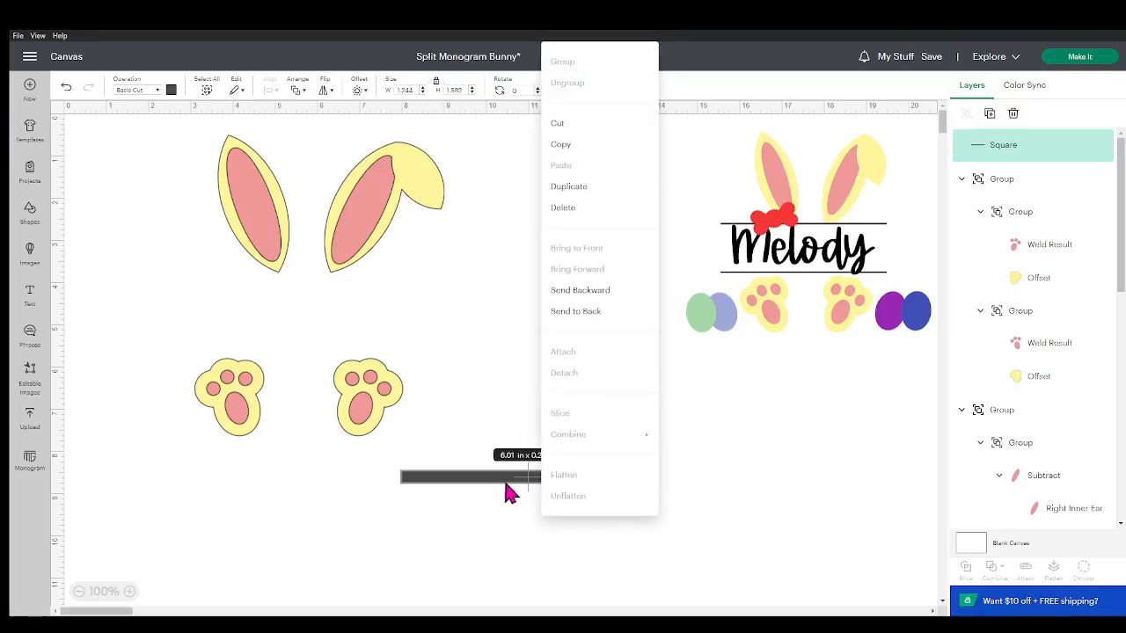
left_click(507, 486)
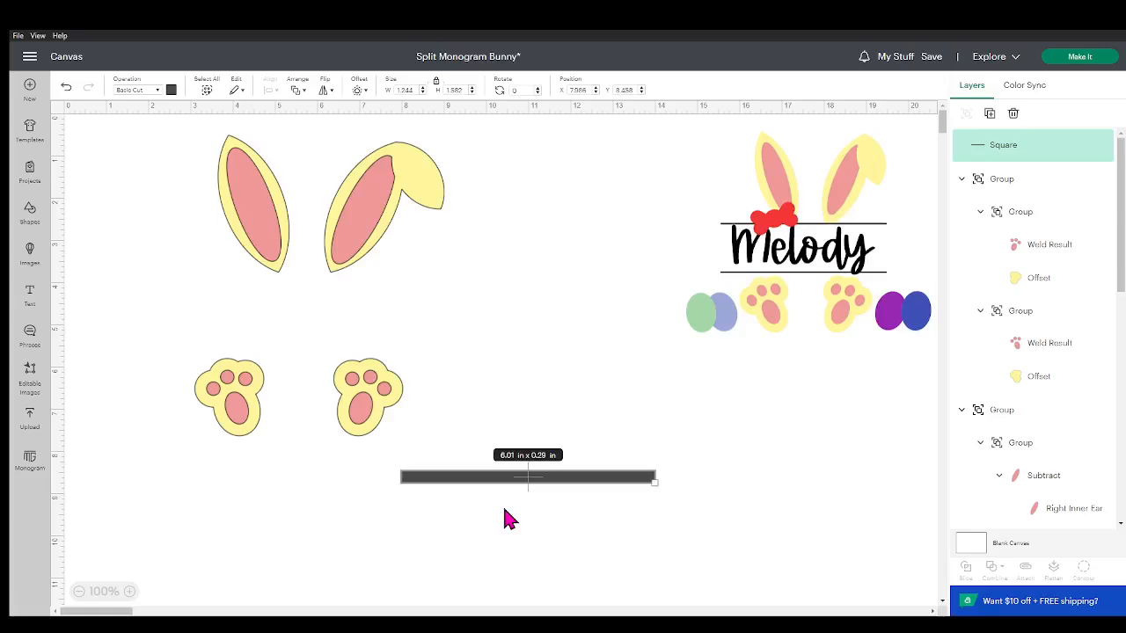
key("Delete")
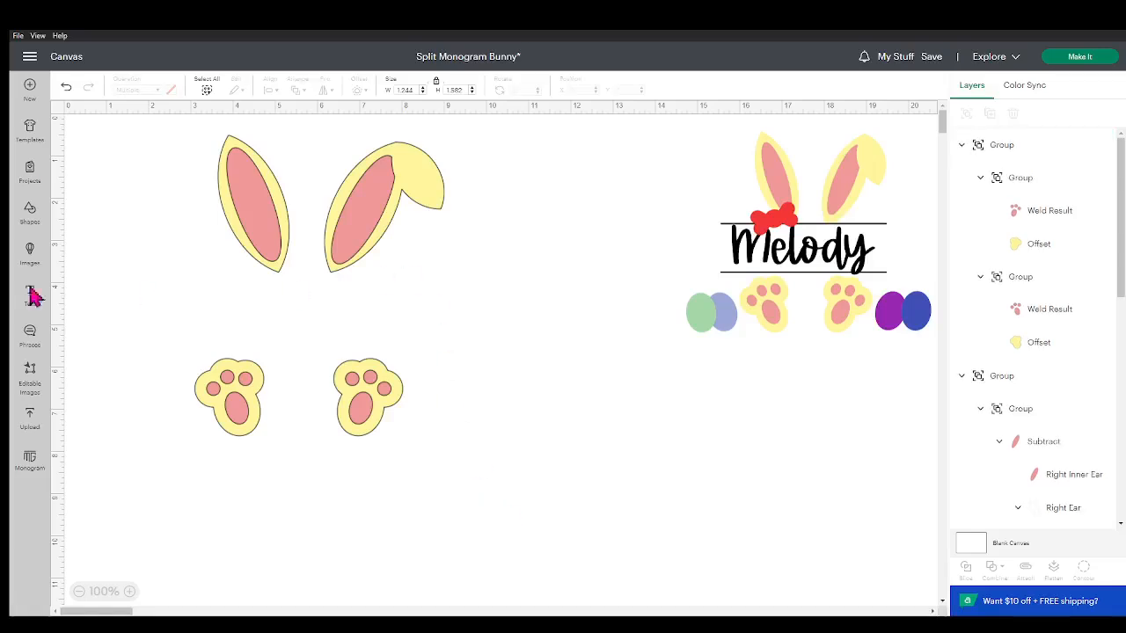
Try a new rounded square placed to the right of the paws at about X 9.4, Y 3.9, and discard it
left_click(30, 212)
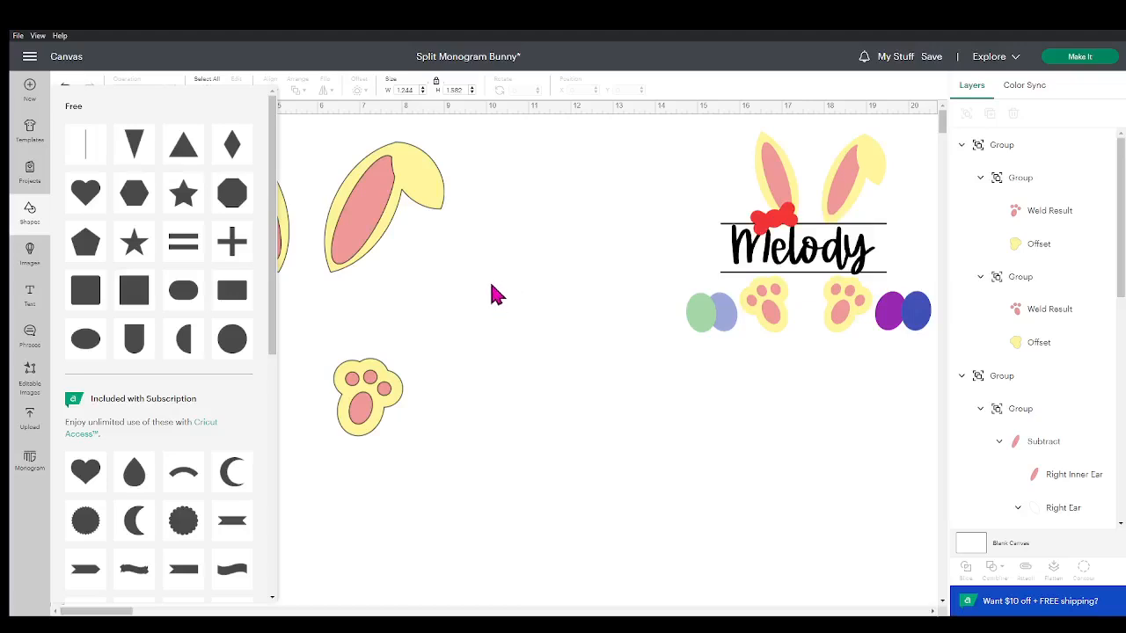
left_click(89, 300)
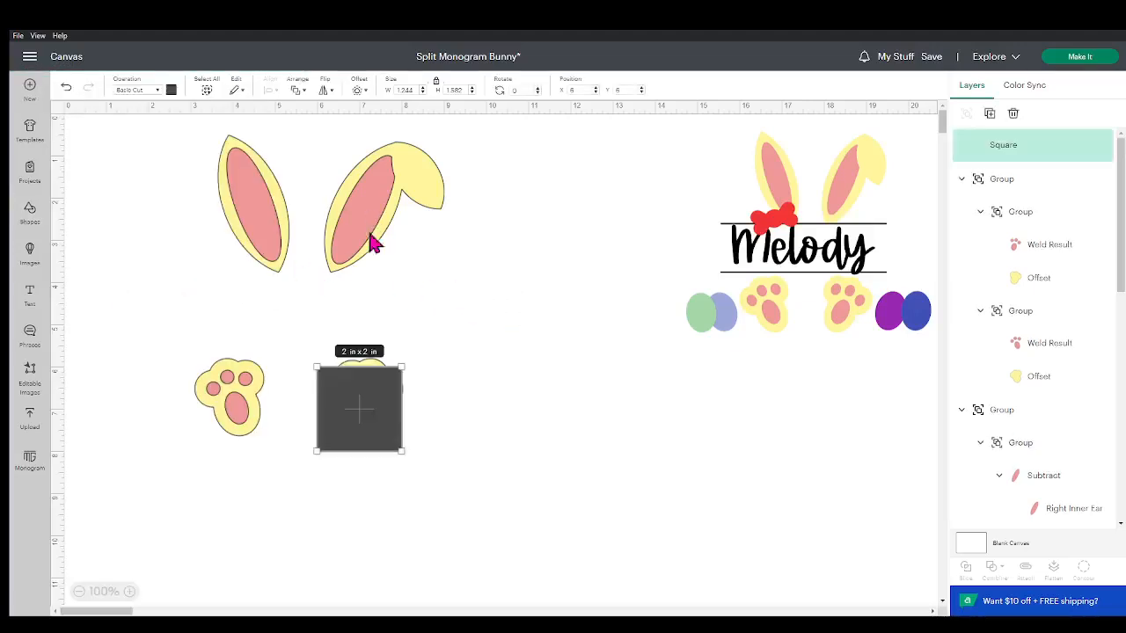
left_click_drag(359, 393, 503, 306)
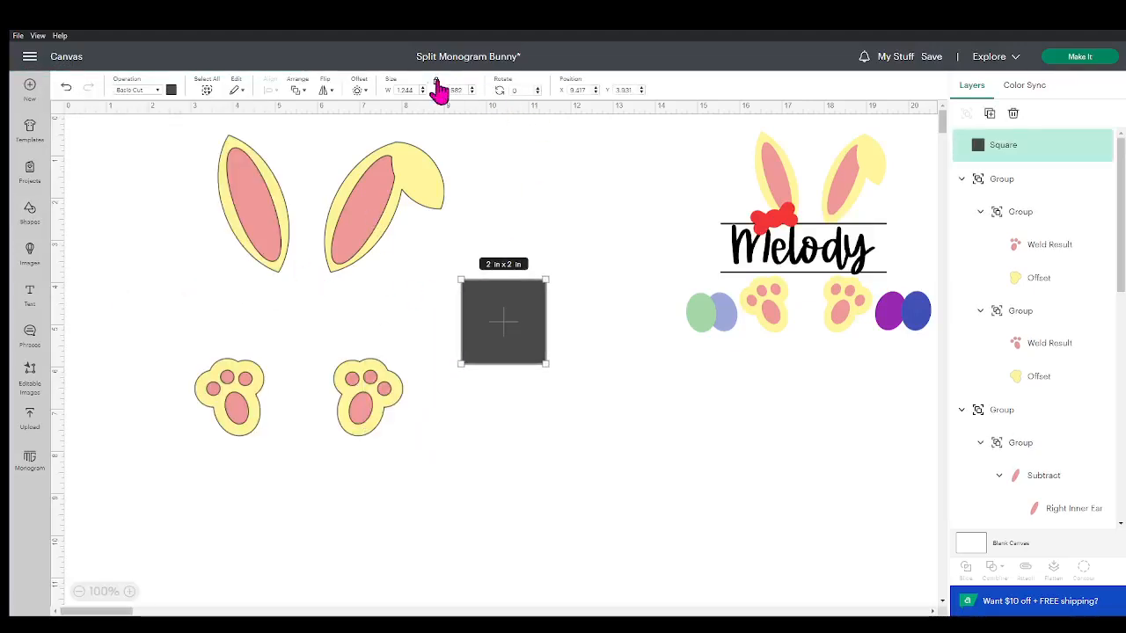
left_click_drag(533, 362, 533, 360)
left_click(574, 345)
left_click(538, 331)
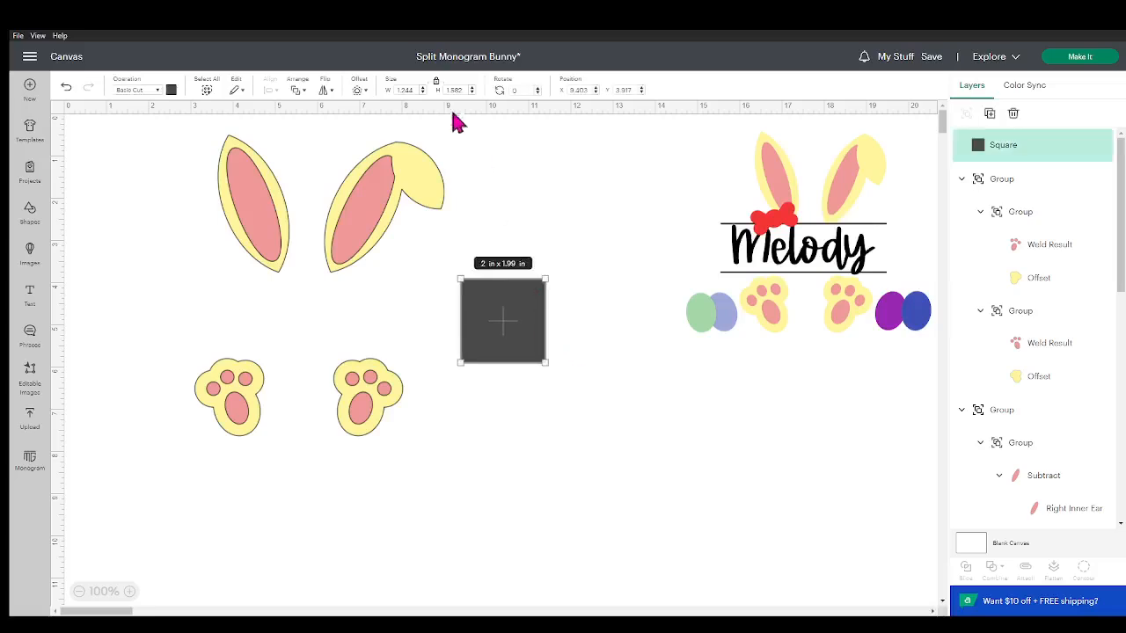
left_click(548, 382)
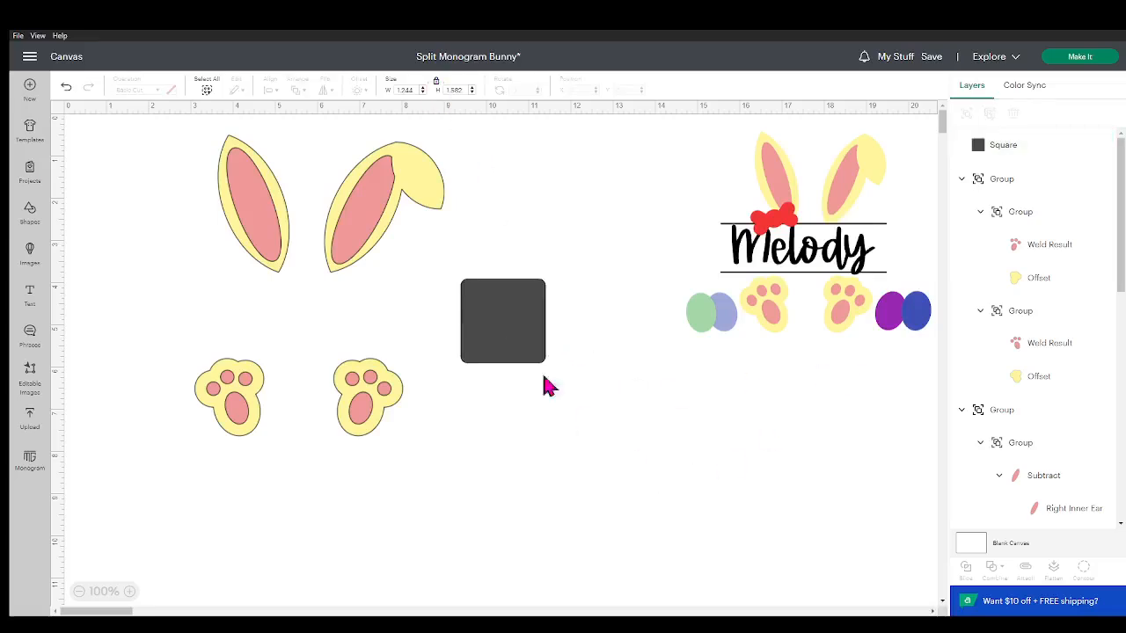
left_click(519, 332)
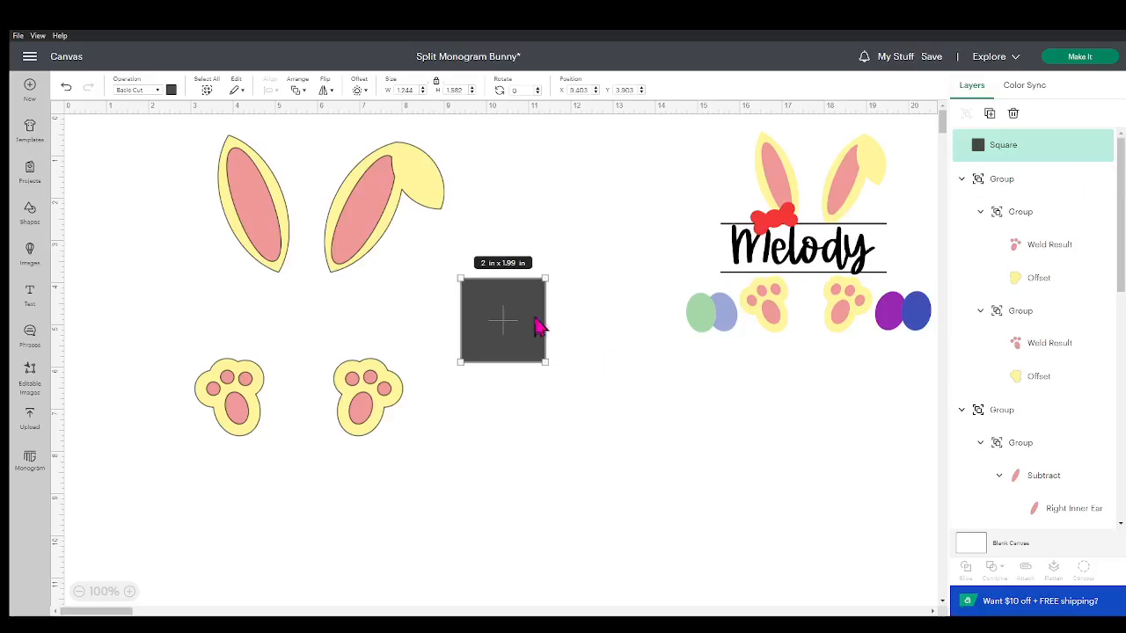
key("Delete")
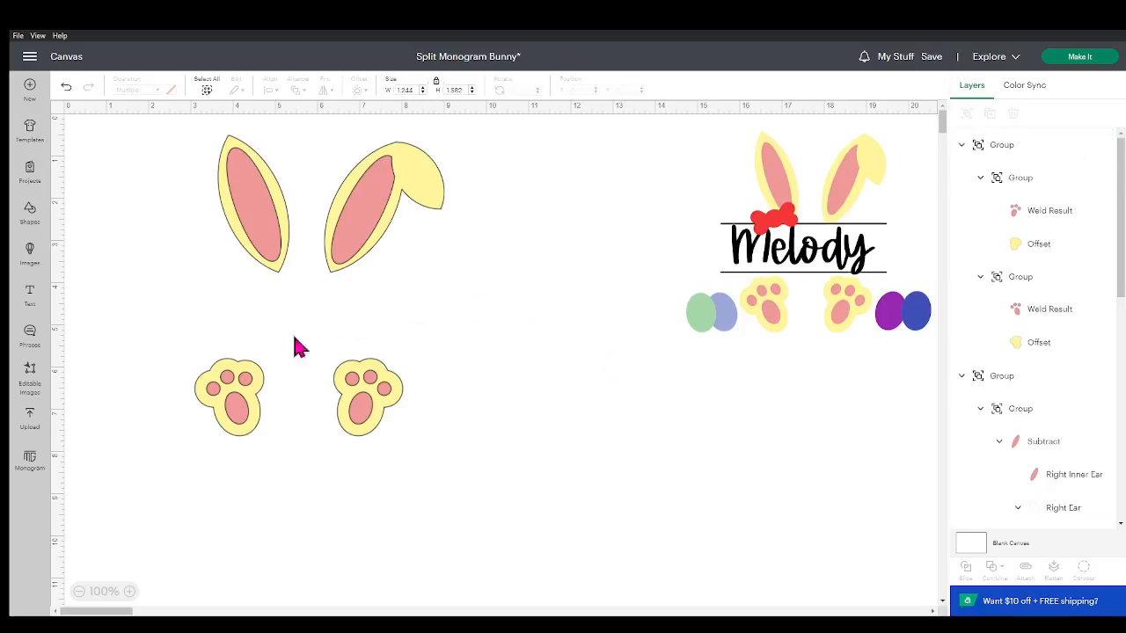
Insert a 2 in circle and place it to the right of the paws at about X 11.3, Y 7.28
left_click(30, 219)
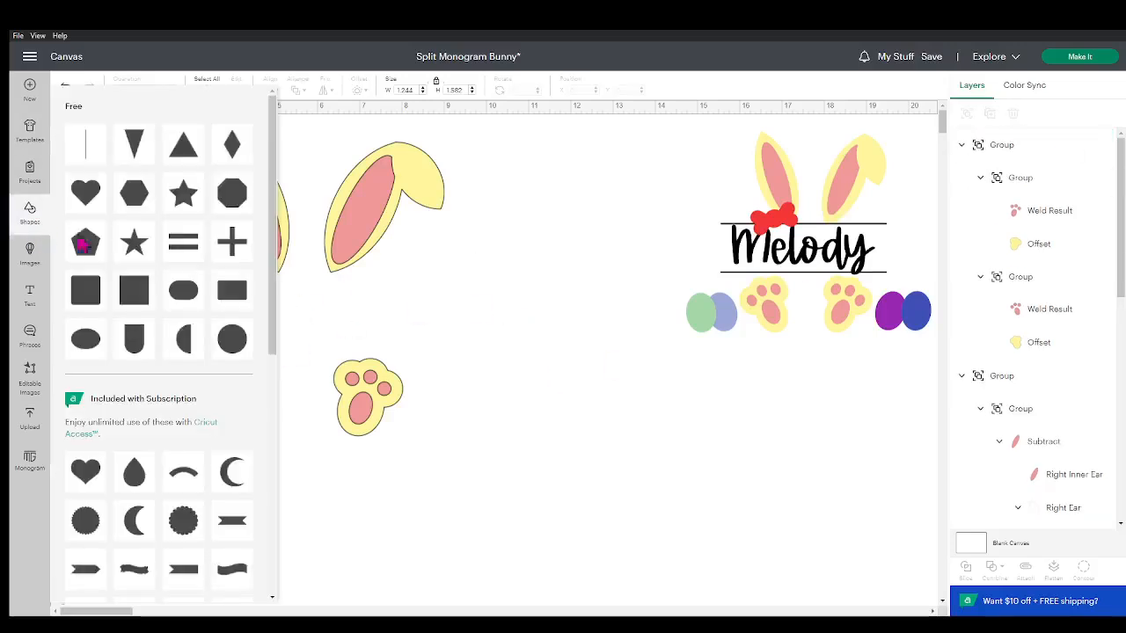
left_click(232, 339)
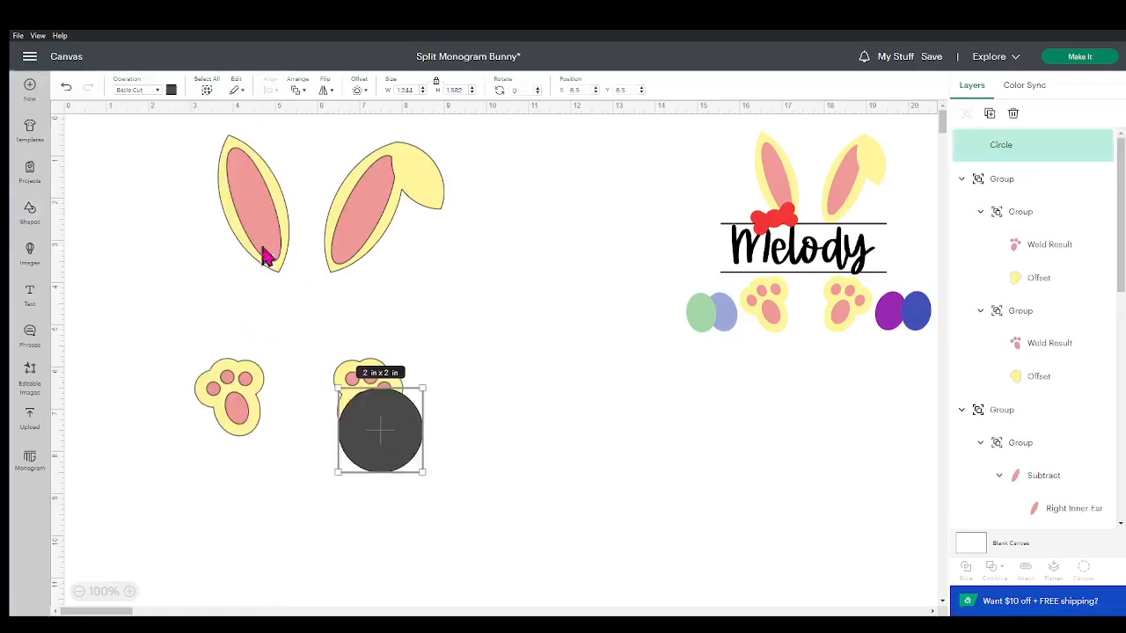
left_click_drag(375, 428, 598, 491)
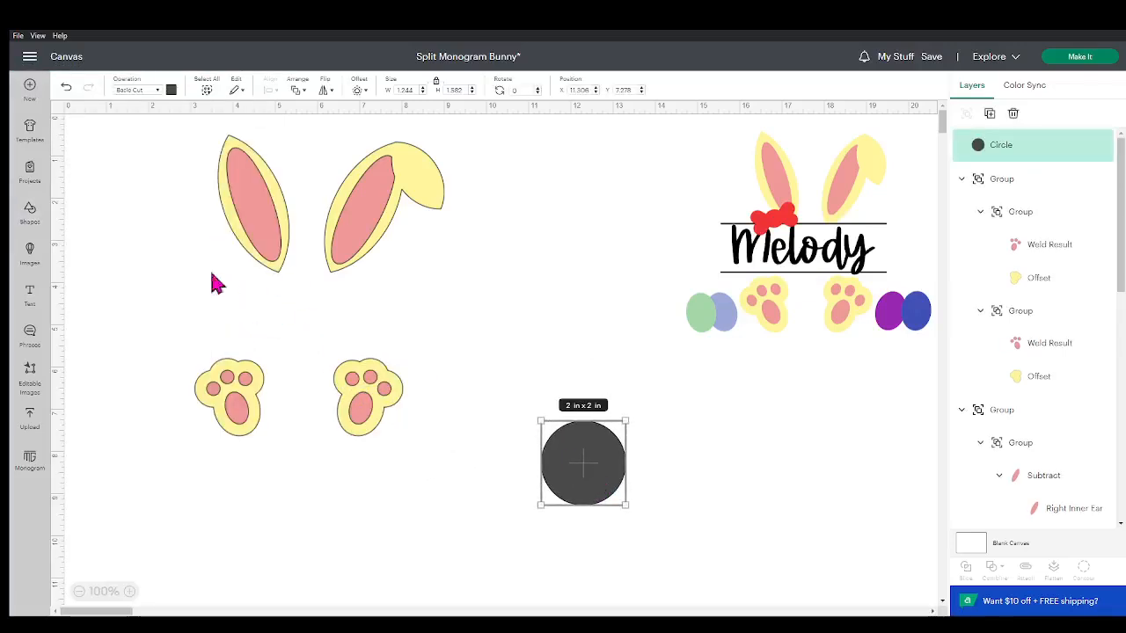
Insert a heart, place it above and left of the circle at about X 9.25, Y 4.75, and rotate it to 270 degrees
left_click(34, 220)
left_click(88, 195)
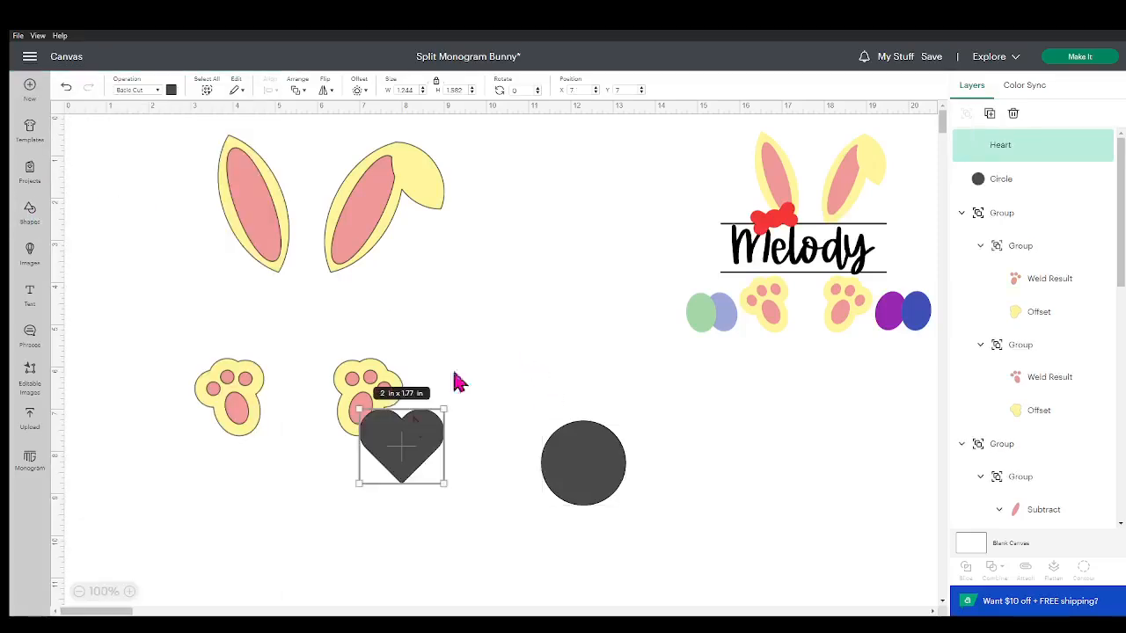
left_click_drag(407, 440, 508, 341)
left_click(519, 89)
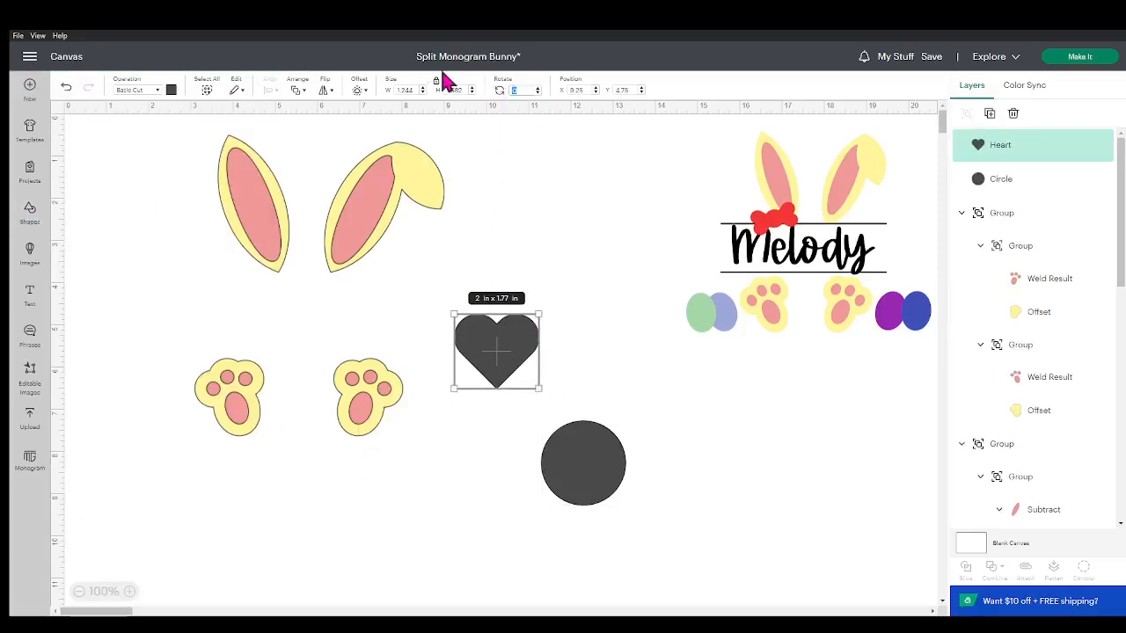
key("Return")
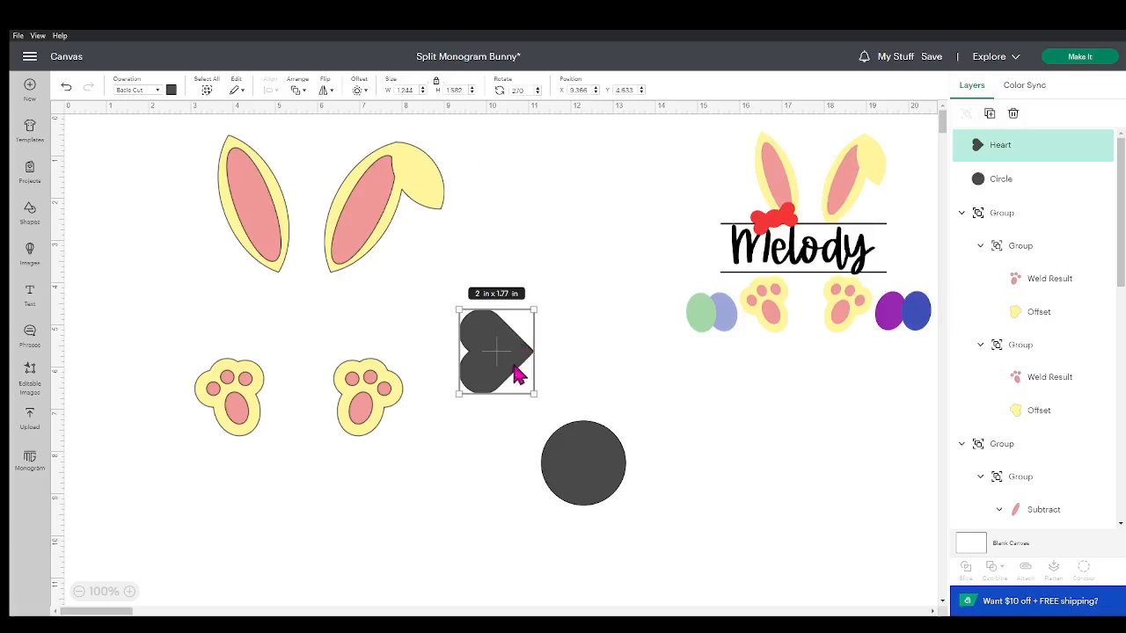
Try duplicating the heart and flipping the copy horizontally, separate the two hearts, and discard the flipped copy
key("ctrl+v")
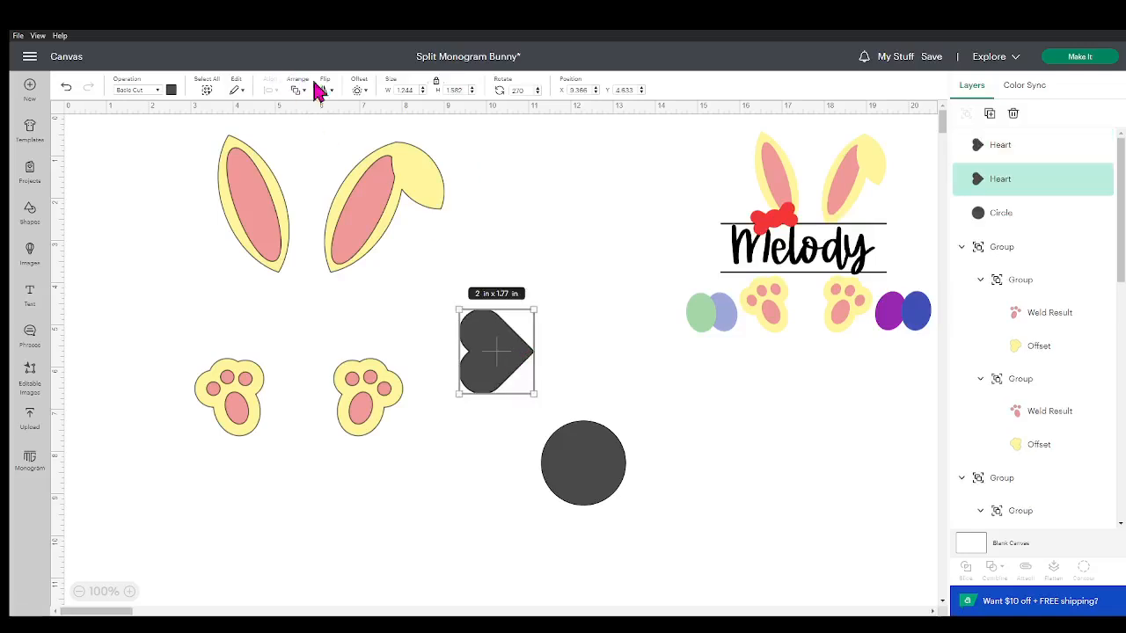
left_click(321, 90)
left_click(327, 112)
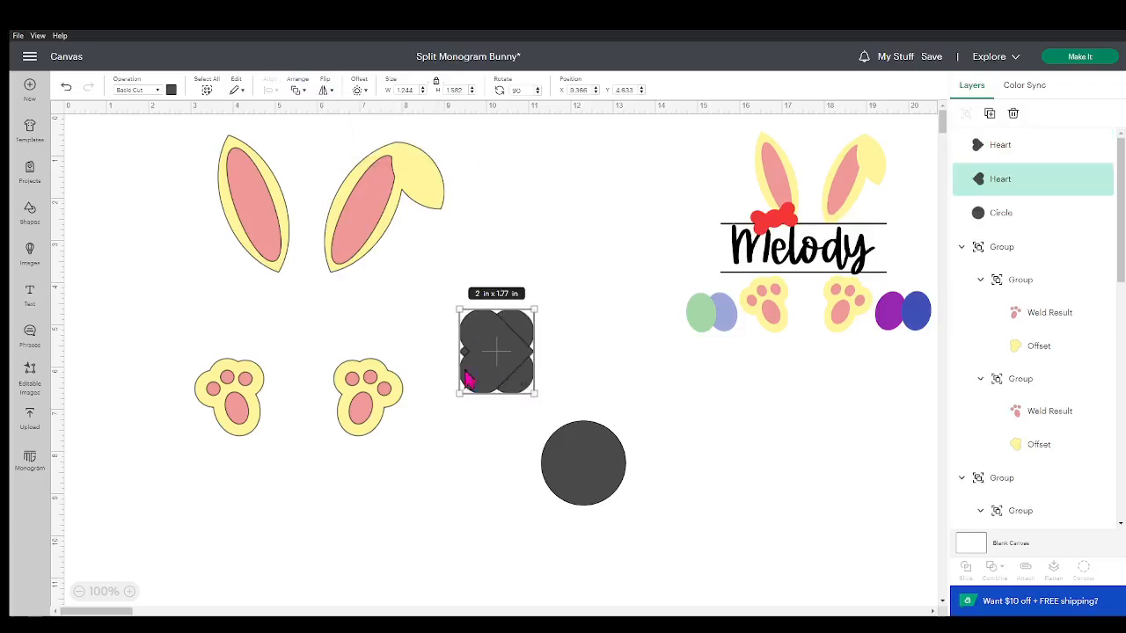
left_click(572, 410)
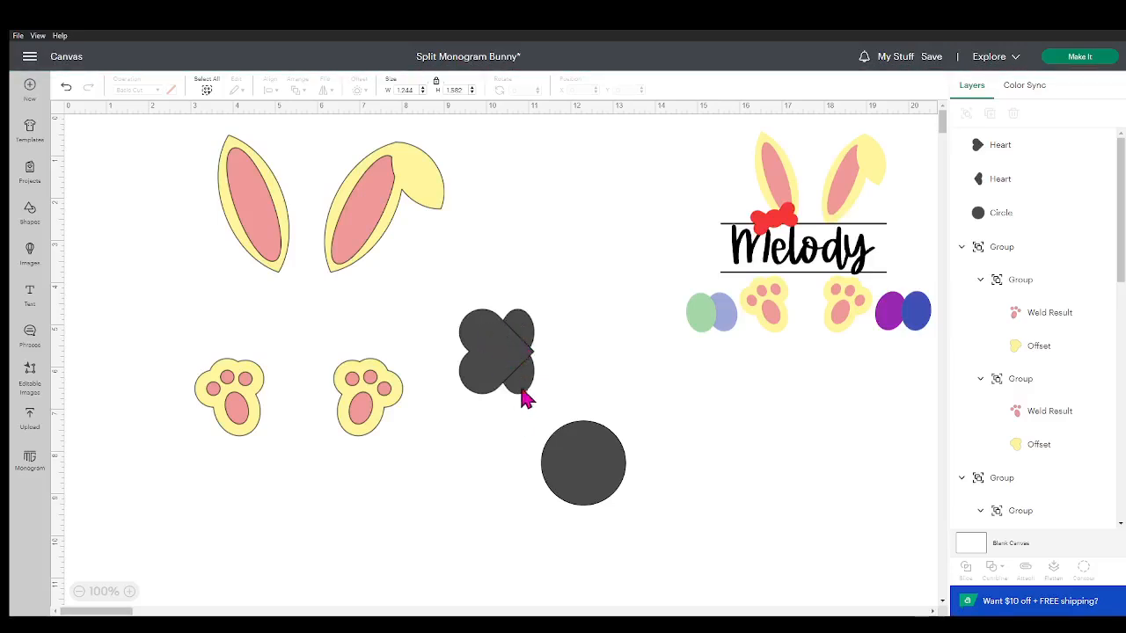
left_click_drag(520, 365, 495, 443)
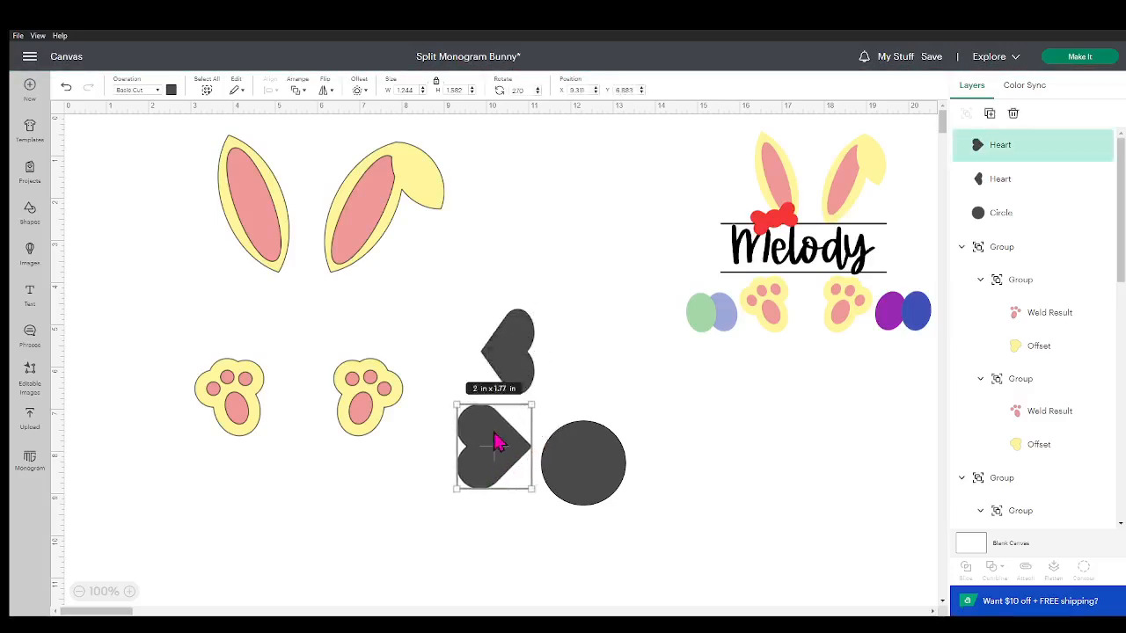
left_click(518, 359)
key("Delete")
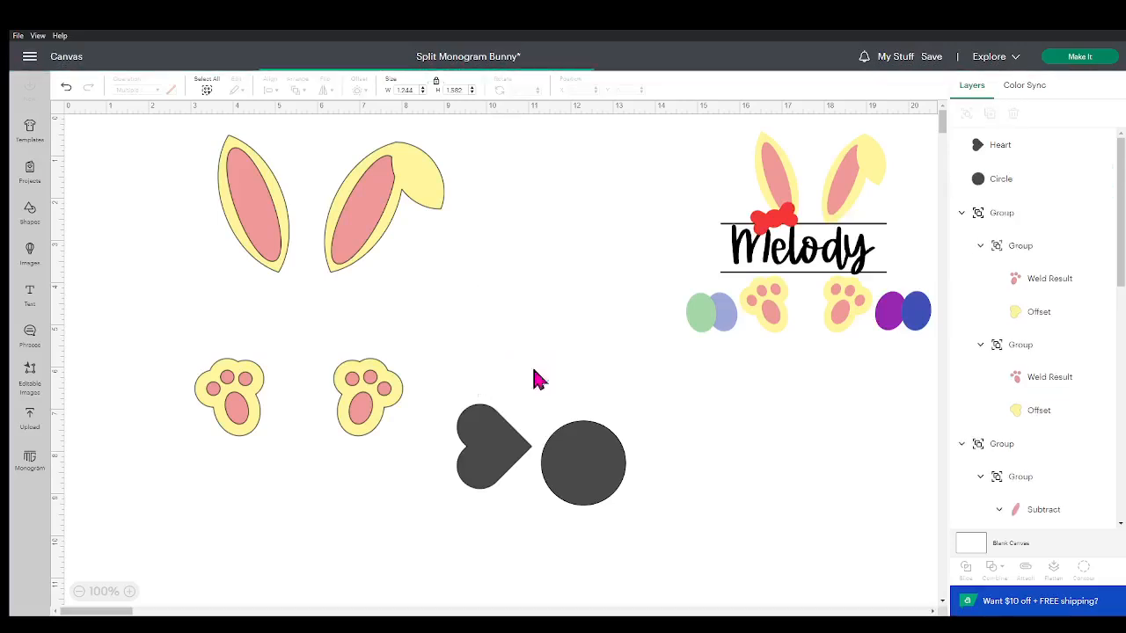
Duplicate the sideways heart beside the circle and flip the copy horizontally
left_click(492, 450)
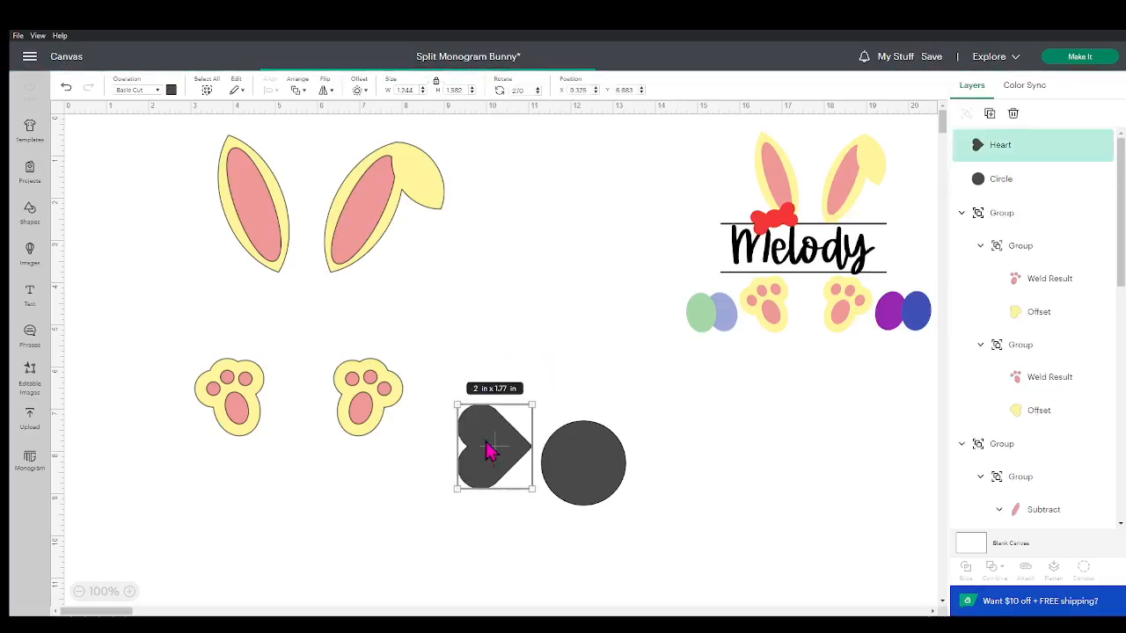
key("ctrl+v")
left_click(323, 90)
left_click(348, 116)
left_click(653, 557)
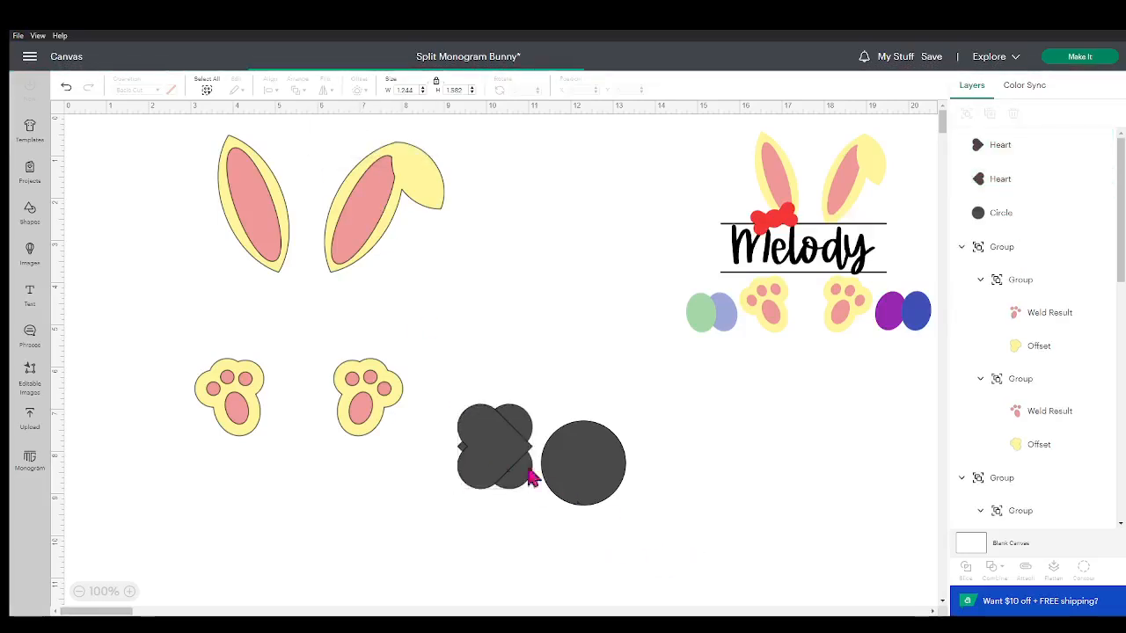
Shrink the circle and arrange the two hearts on either side of it, with their points facing inward over the circle
left_click_drag(467, 480, 638, 453)
left_click(593, 479)
left_click_drag(431, 532, 532, 463)
left_click_drag(623, 452, 625, 450)
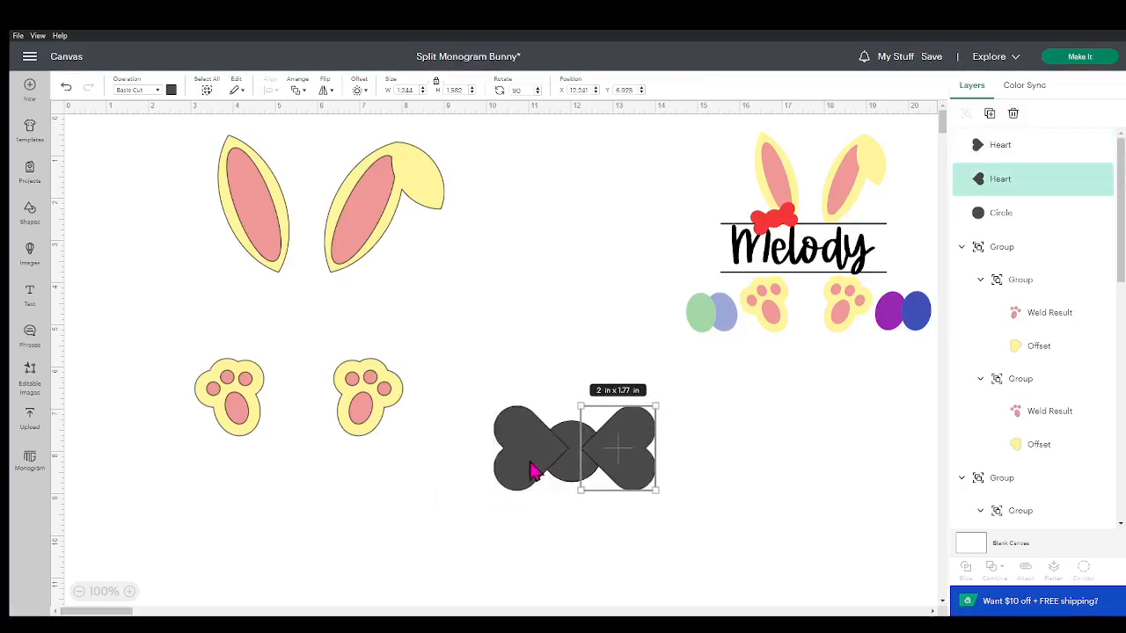
Center the two hearts vertically with each other and weld them together
left_click(533, 472, "shift")
left_click(272, 91)
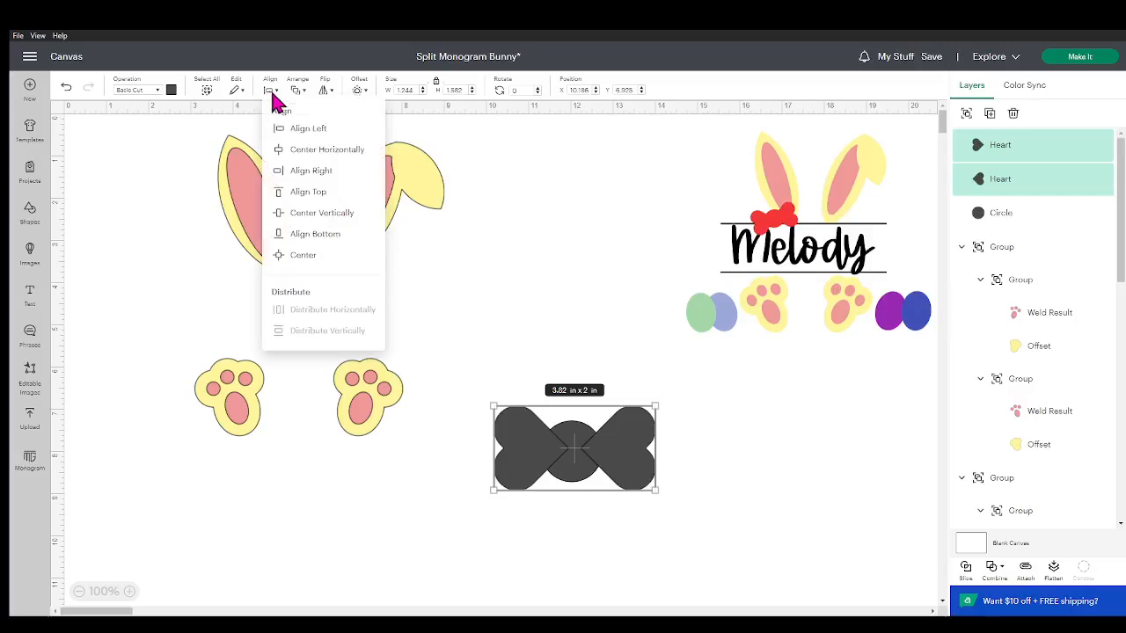
left_click(307, 216)
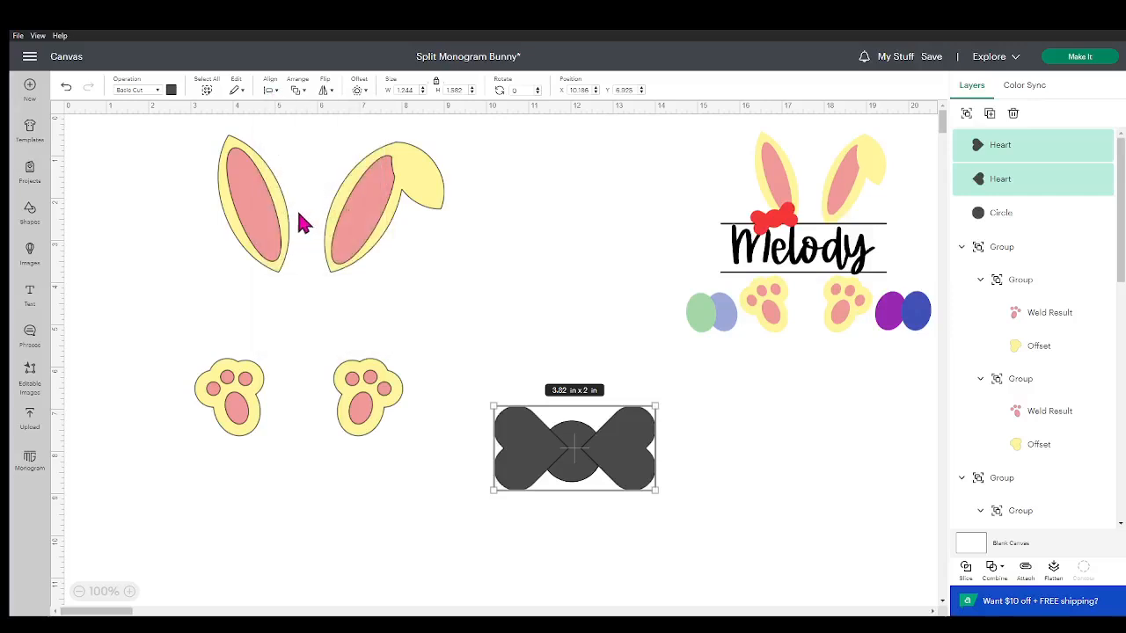
left_click(1005, 575)
left_click(1030, 436)
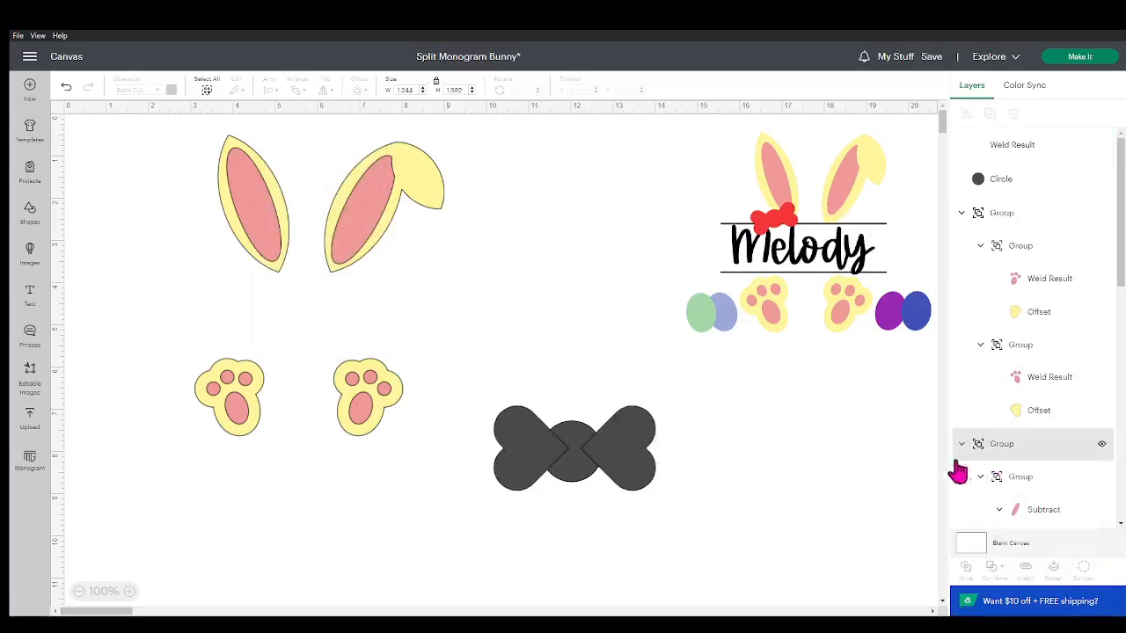
Center the circle horizontally with the welded hearts
left_click(586, 480)
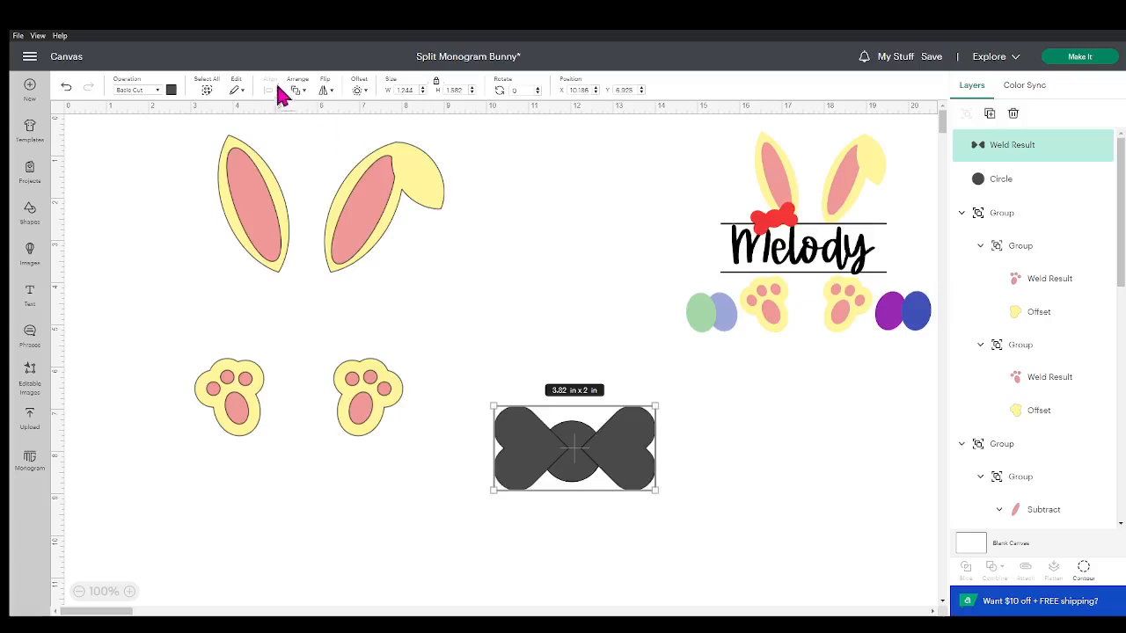
left_click(695, 555)
left_click_drag(651, 507, 481, 394)
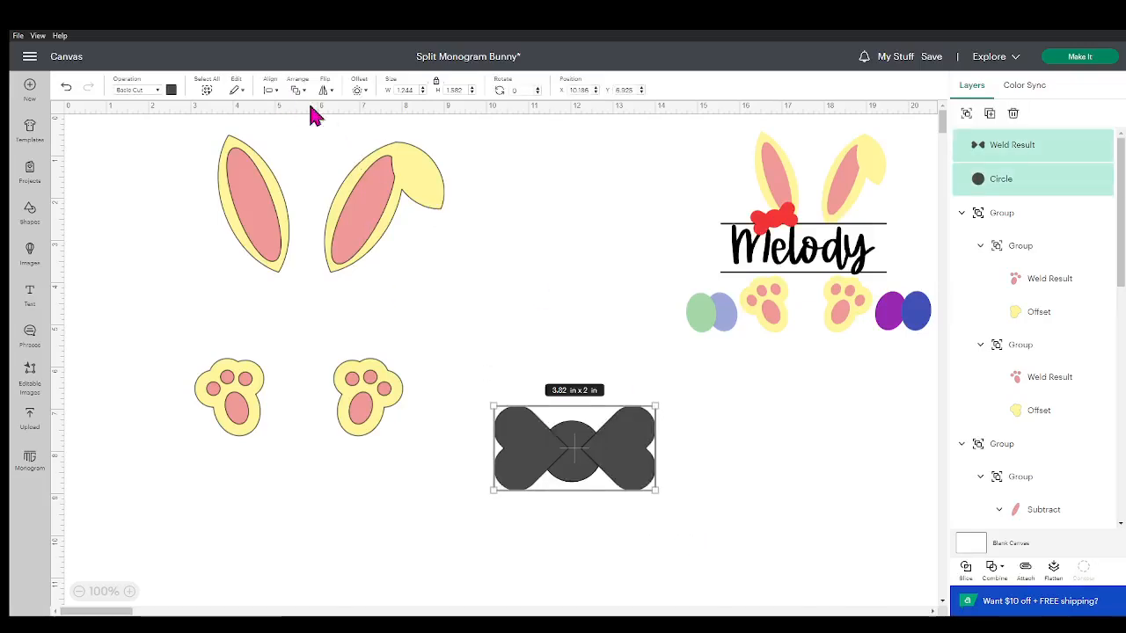
left_click(272, 91)
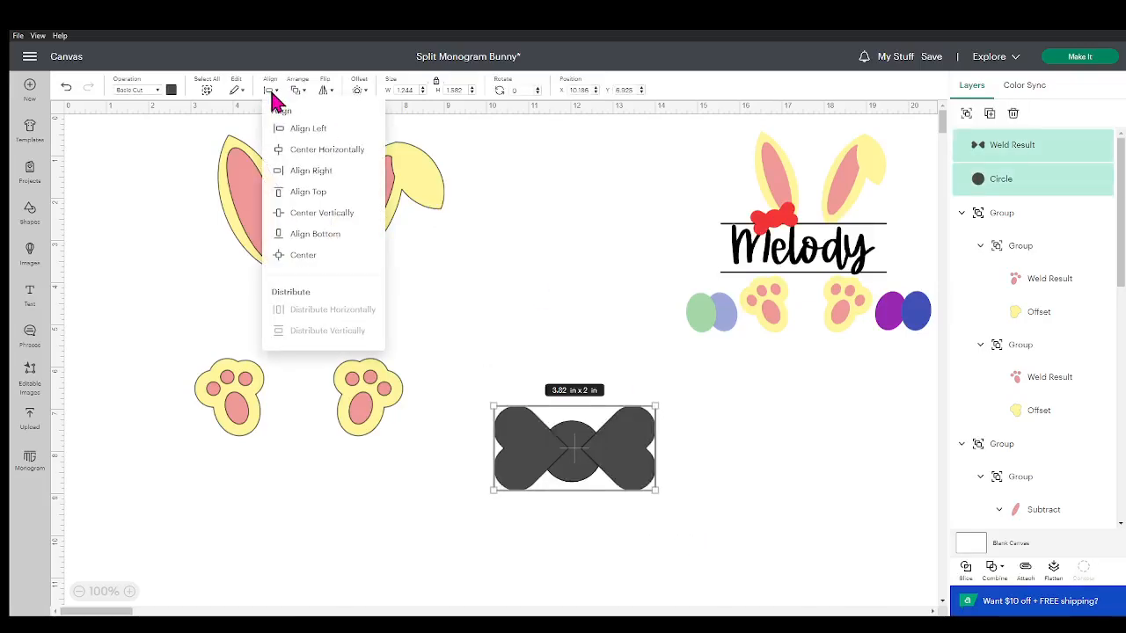
left_click(308, 151)
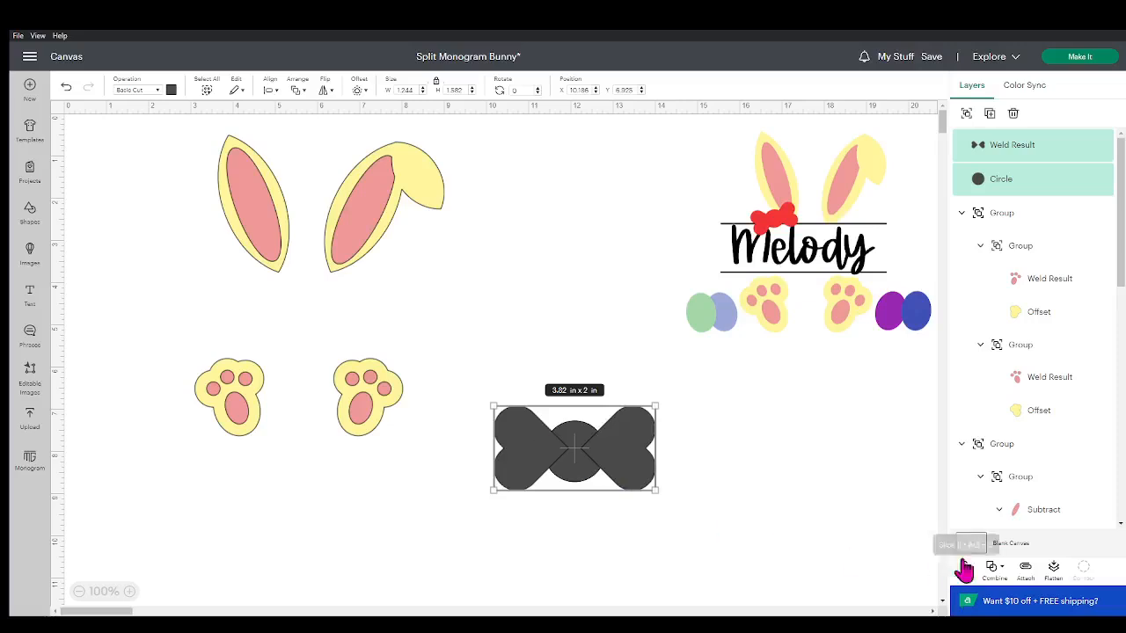
Weld the circle and hearts into one bow shape and move it up to about X 10.03, Y 3.9
left_click(993, 567)
left_click(1028, 442)
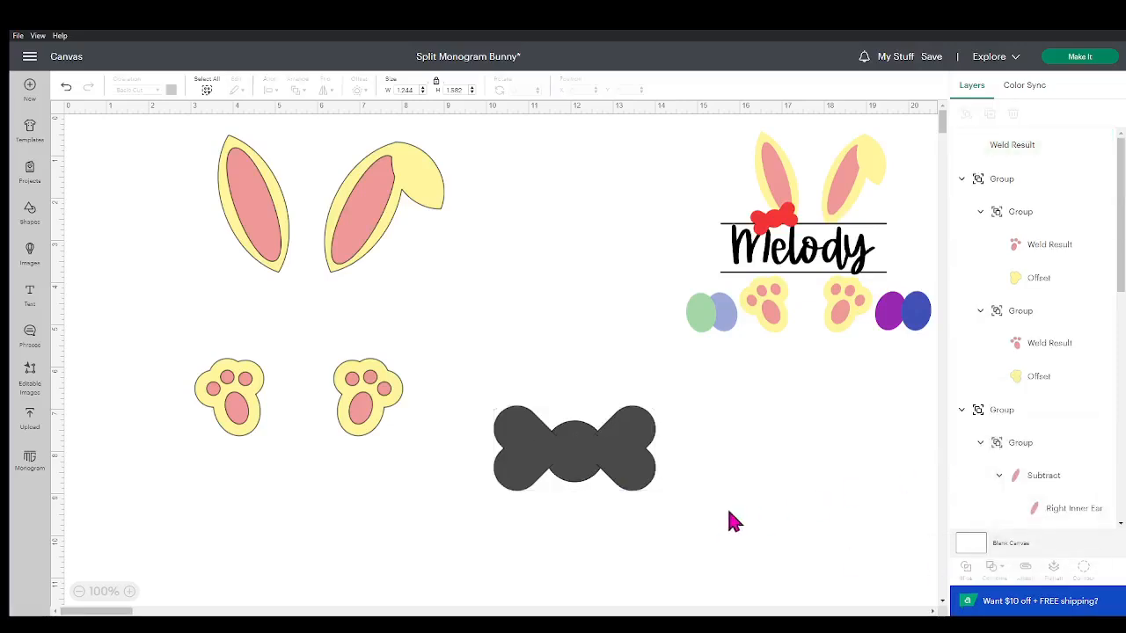
left_click_drag(596, 460, 590, 332)
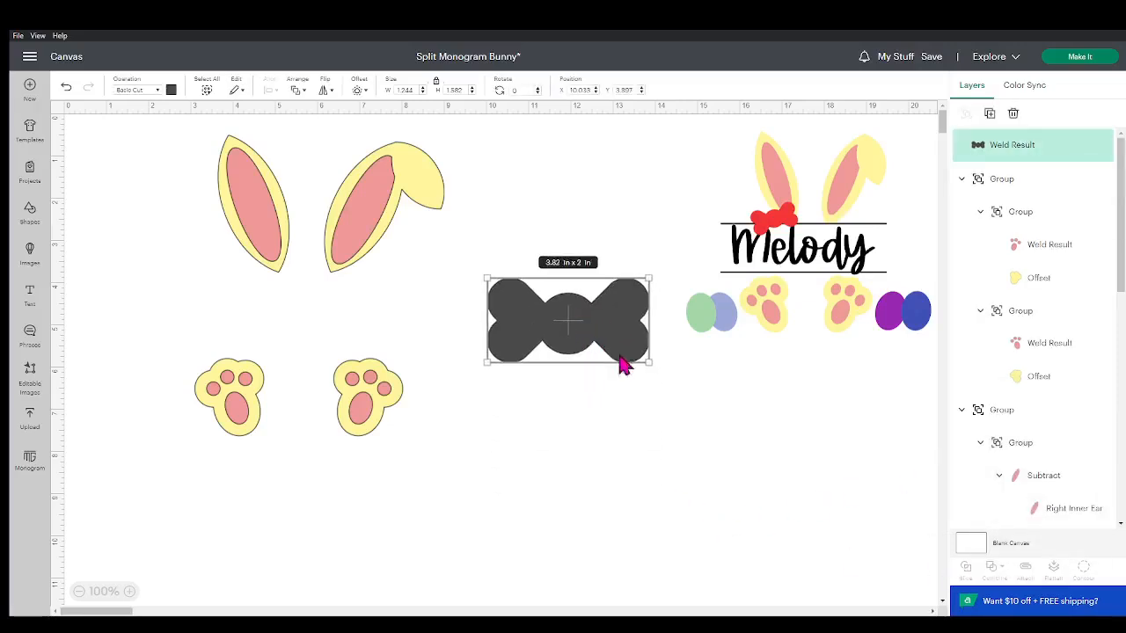
Shrink the bow to about 1.49 by 0.78 in, tilt it to about 341.88°, and colour it red
left_click_drag(650, 365, 552, 264)
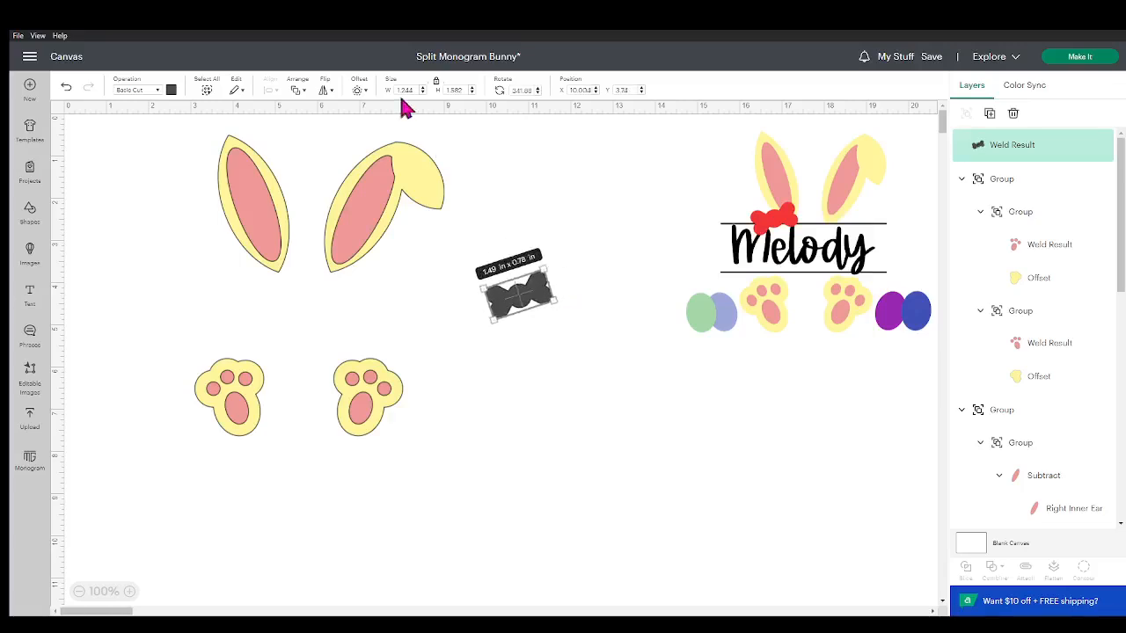
left_click(170, 90)
left_click(183, 154)
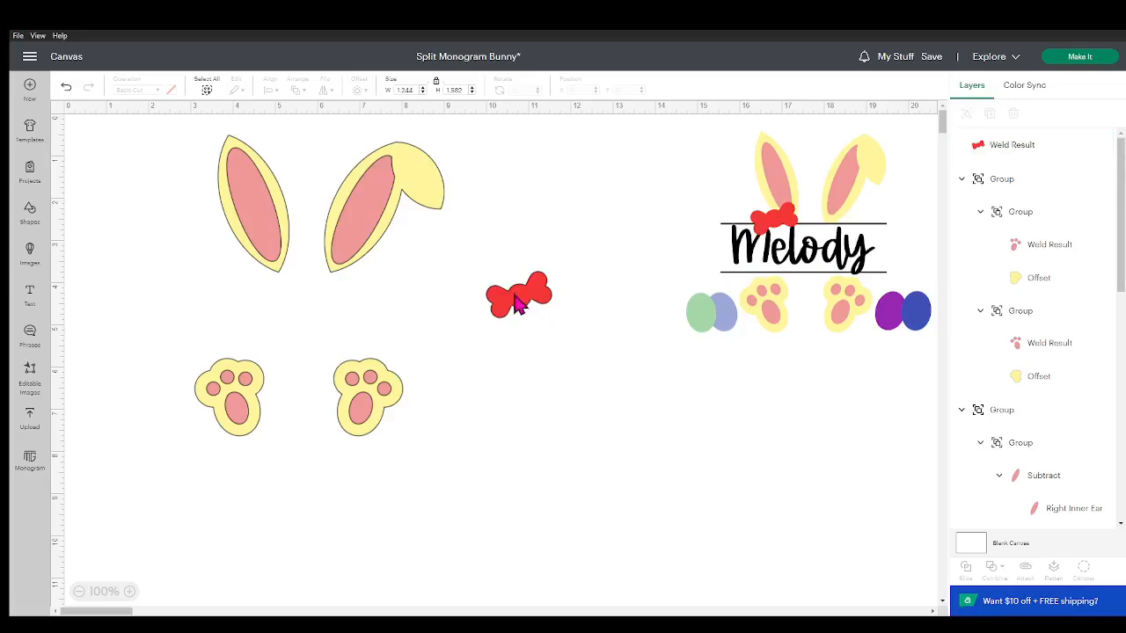
Try the bow at the base of the left ear and move it aside to about X 1.13, Y 2.16
left_click_drag(522, 302, 269, 275)
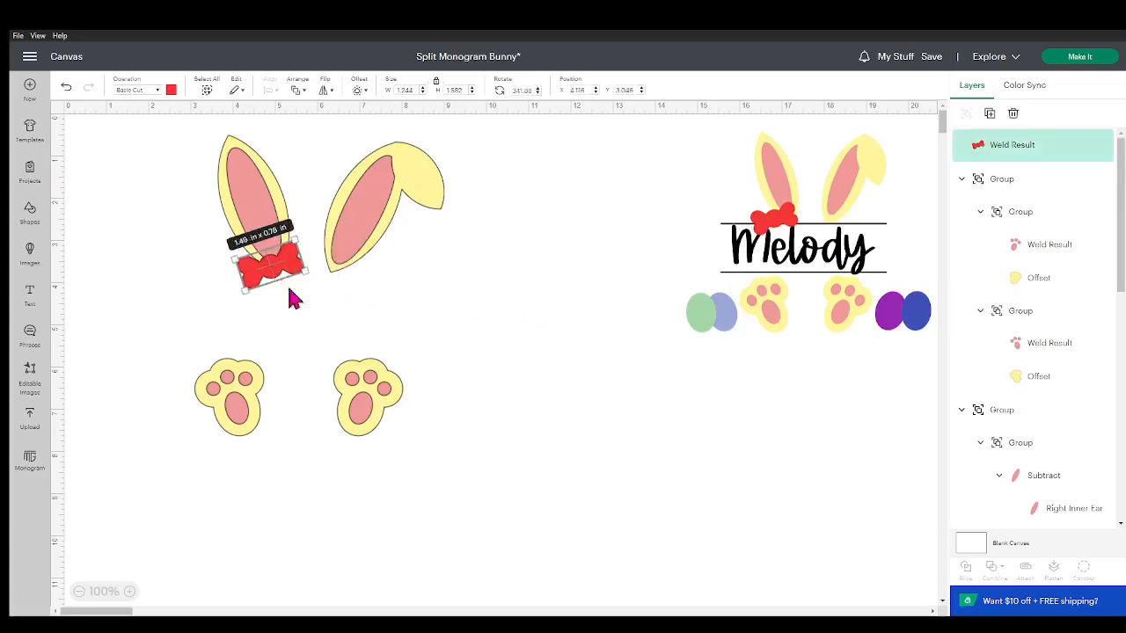
left_click(176, 262)
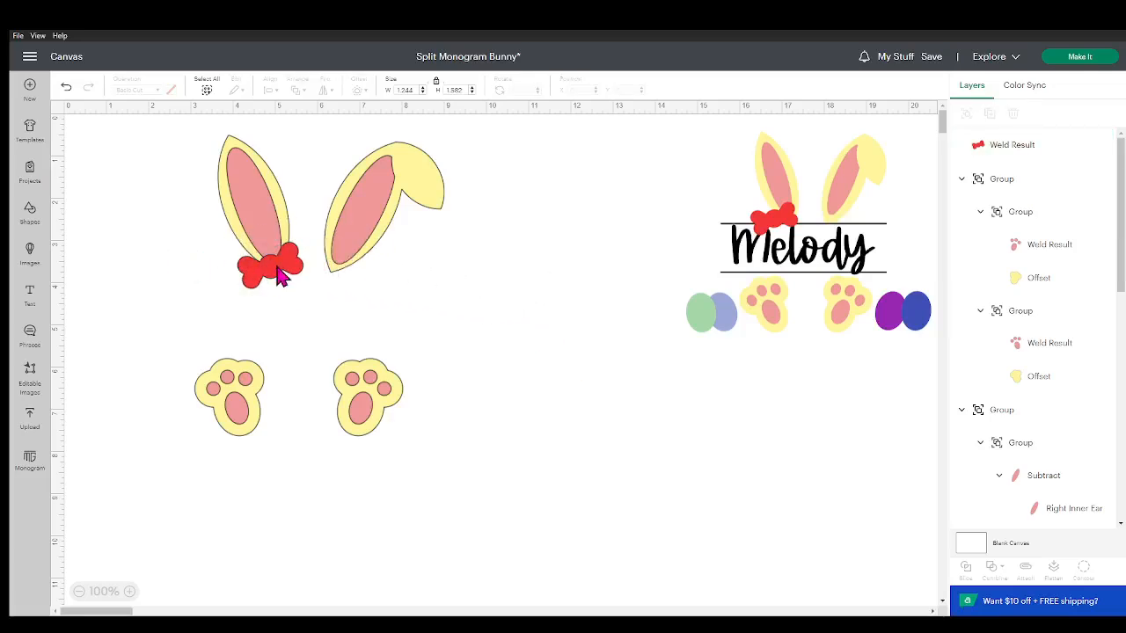
left_click_drag(280, 276, 155, 235)
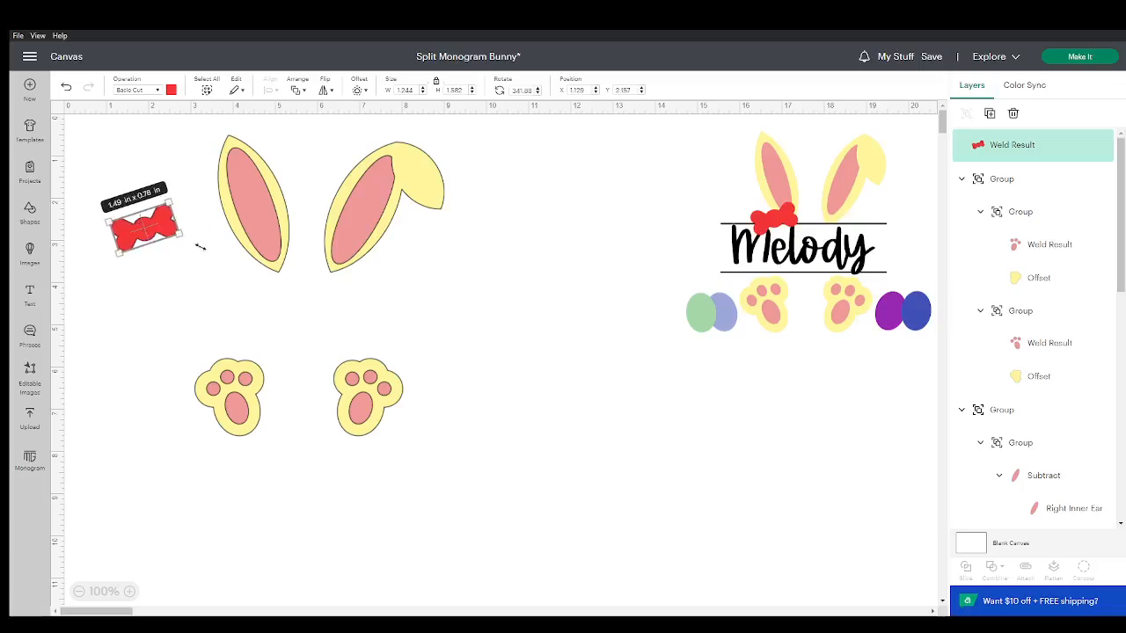
Add a square in the open area beside the bunny and stretch it to a rectangle about 4.4 in wide
left_click(35, 216)
left_click(129, 307)
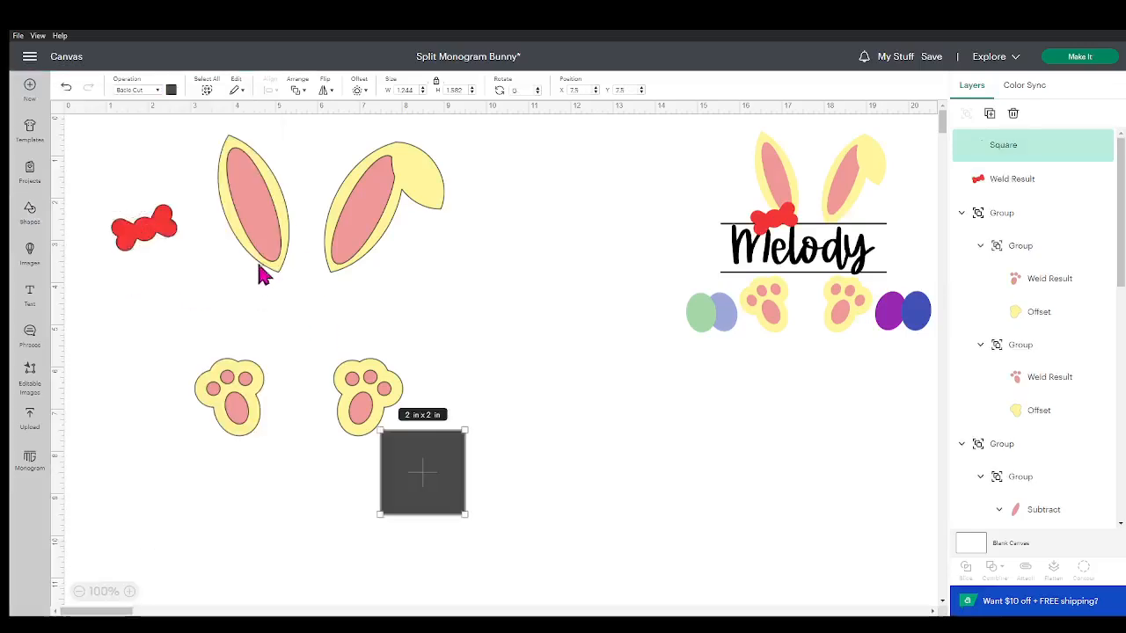
left_click_drag(427, 472, 520, 327)
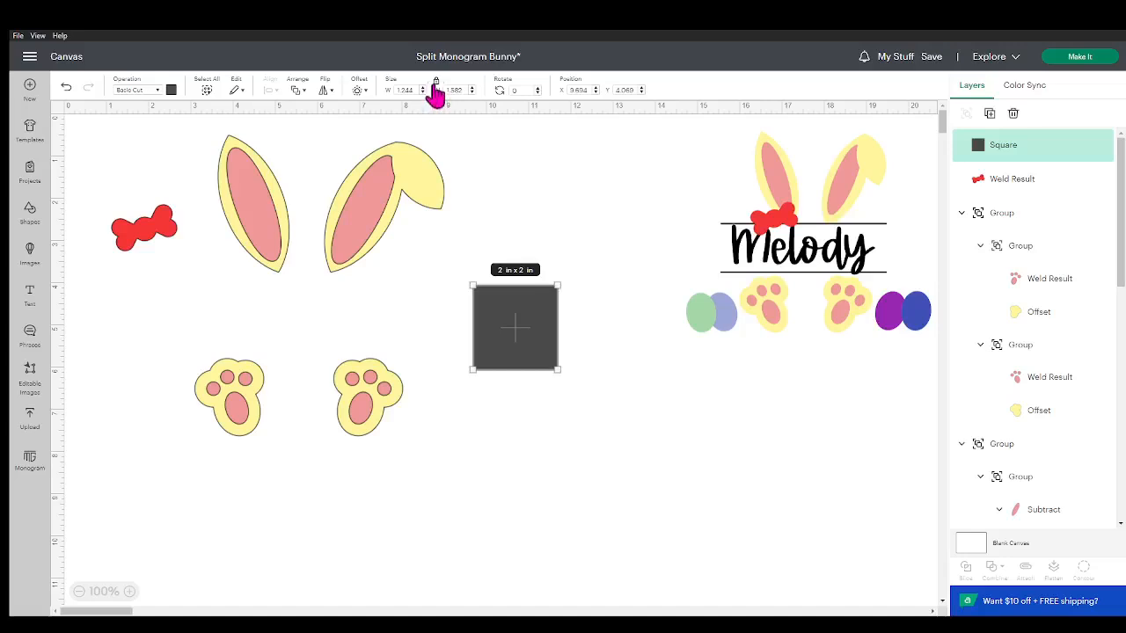
left_click_drag(550, 315, 660, 317)
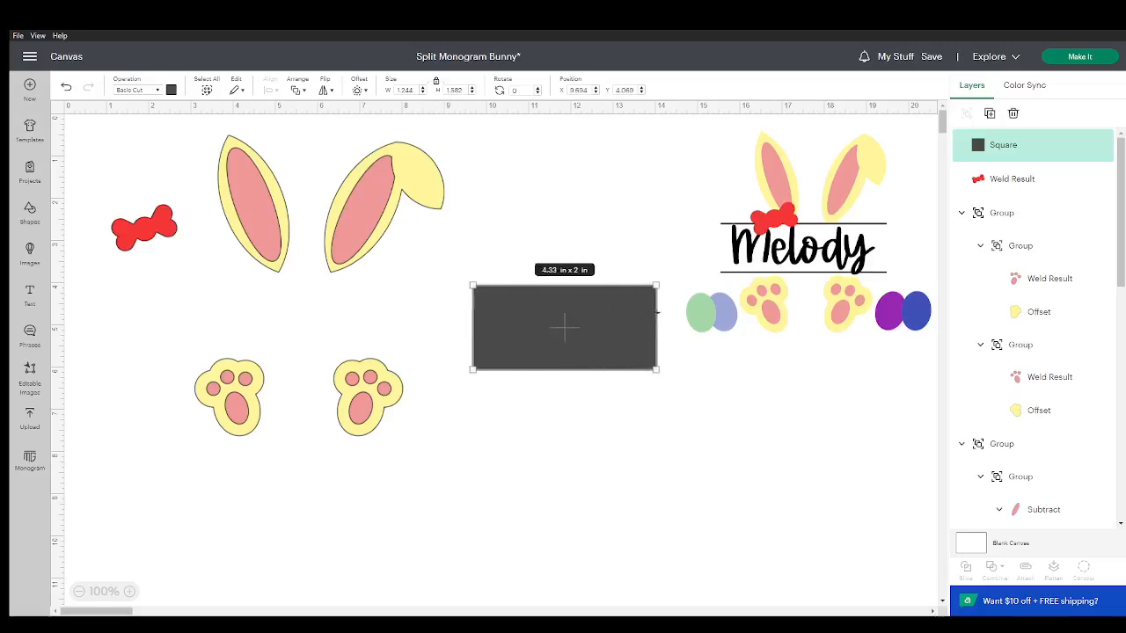
left_click(451, 89)
left_click(430, 80)
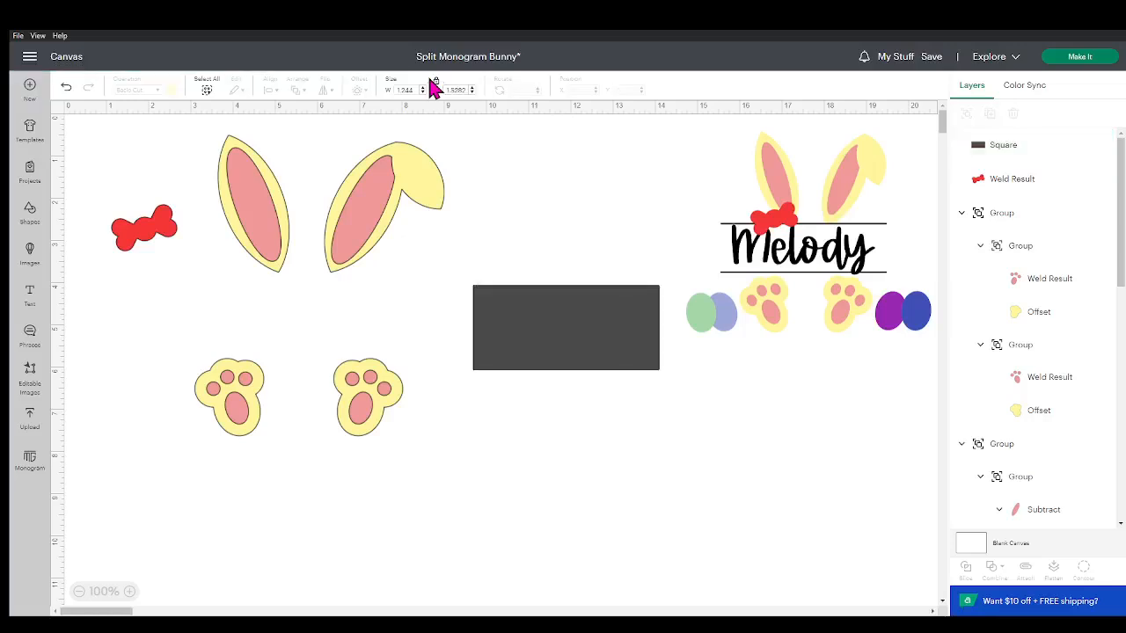
left_click(457, 91)
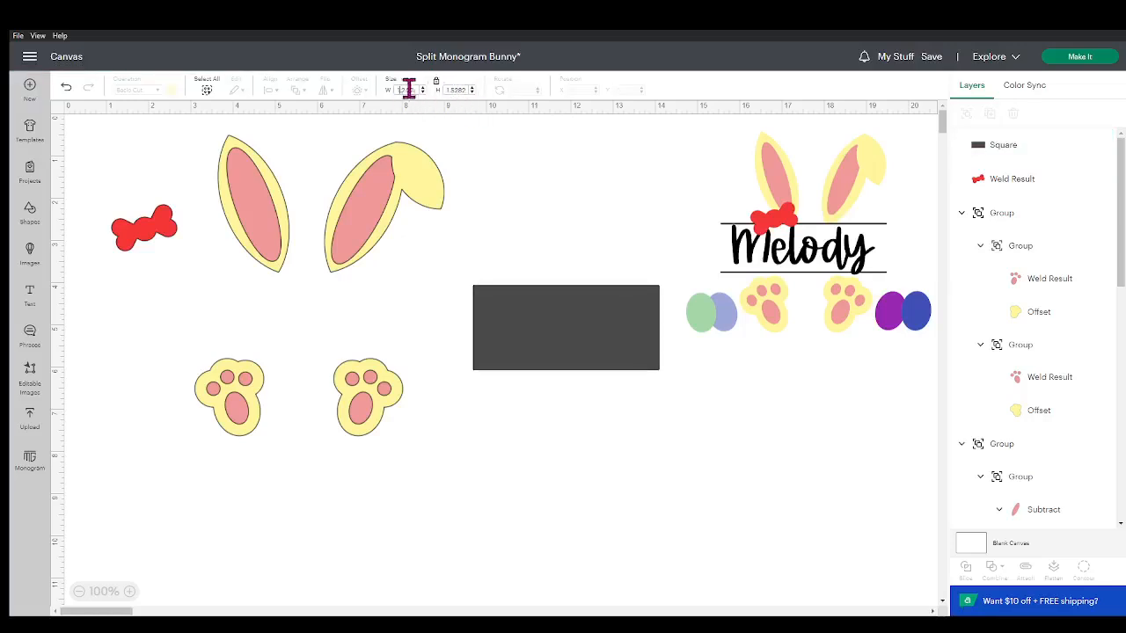
Flatten the rectangle into a thin bar and lengthen it to about 6.32 by 0.1 in
left_click_drag(542, 335, 530, 288)
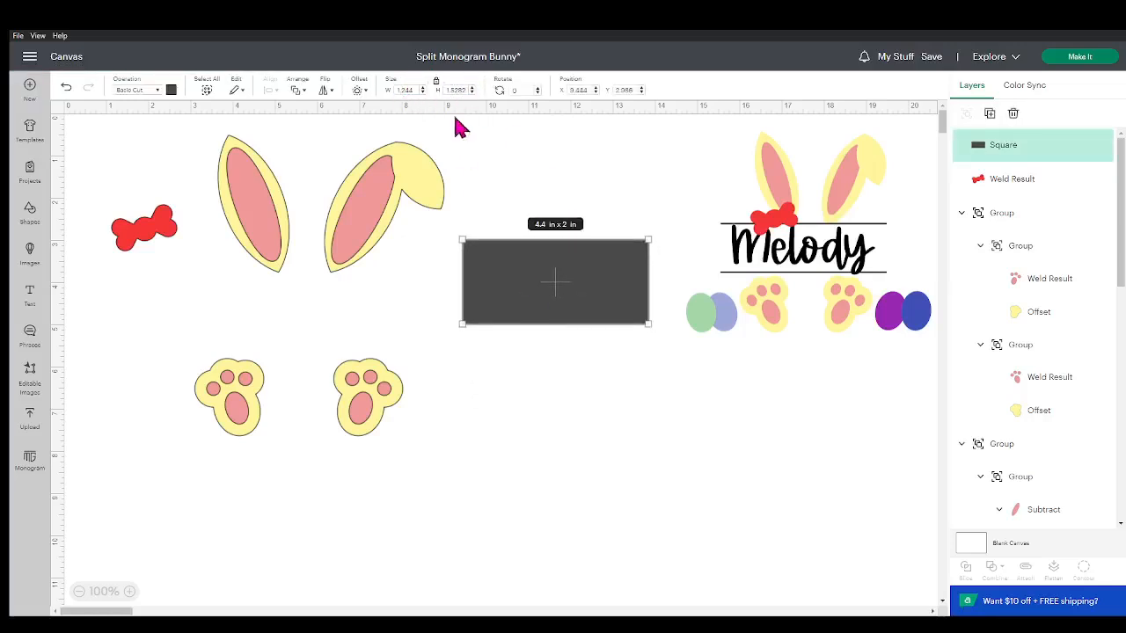
left_click_drag(554, 324, 559, 243)
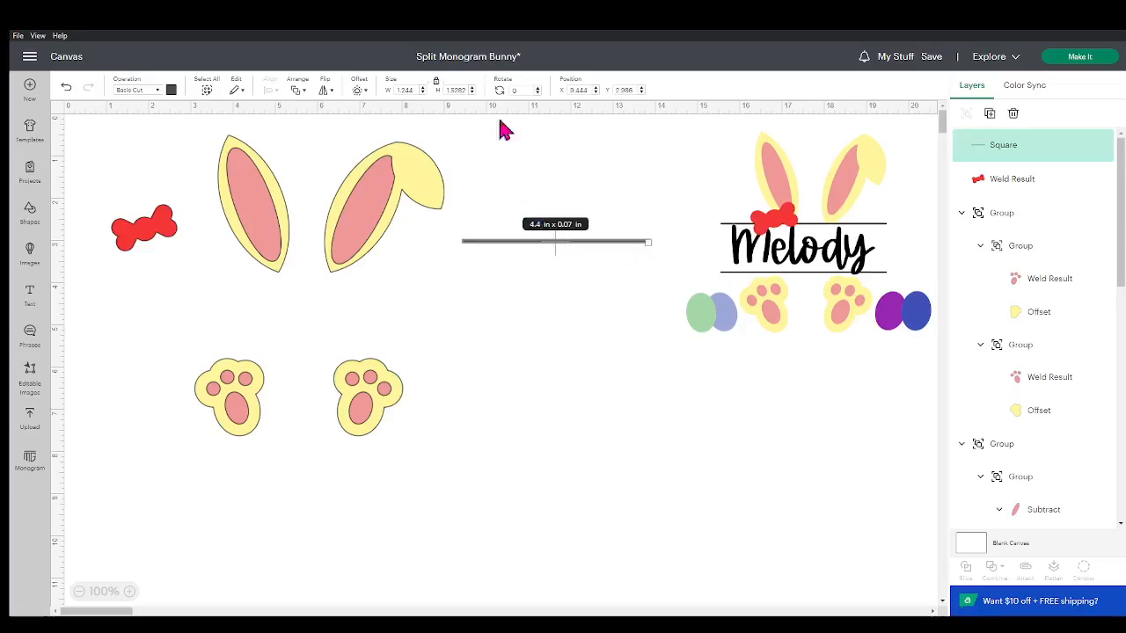
left_click(527, 260)
left_click(532, 239)
left_click_drag(644, 239, 729, 231)
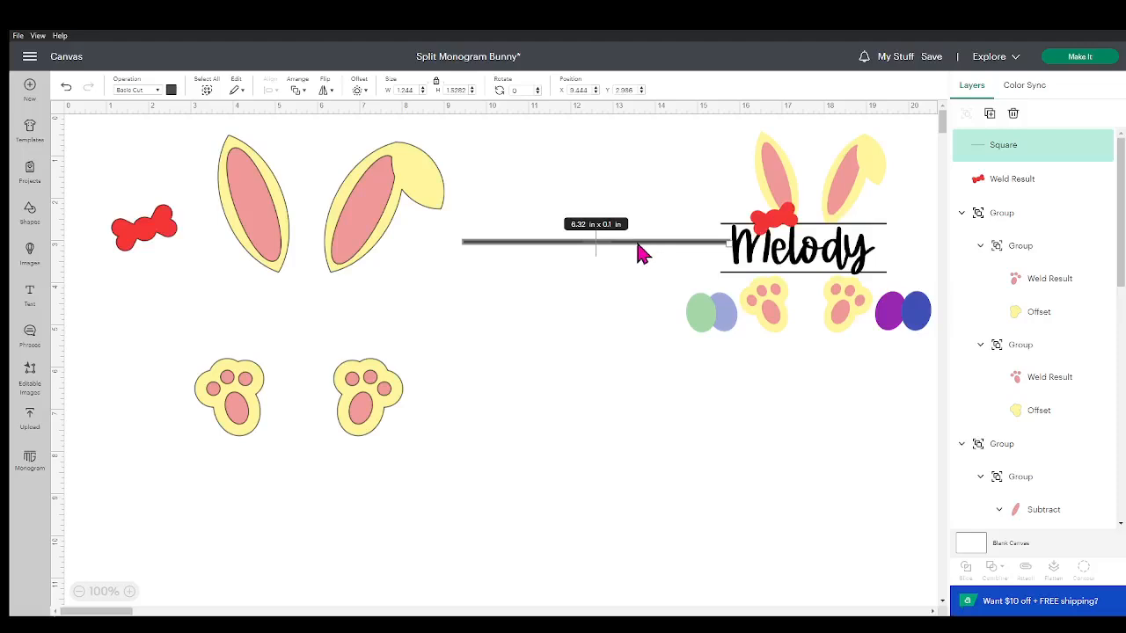
Place the bar along the base of the two ears at about X 2.6, Y 3.73
left_click_drag(578, 252, 294, 281)
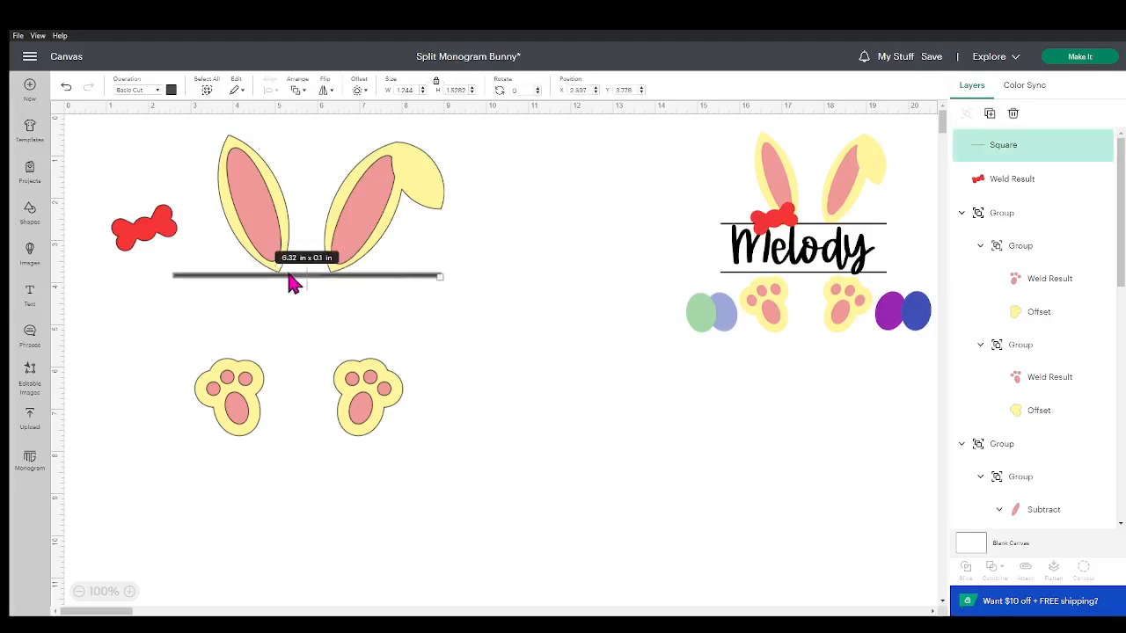
left_click(123, 339)
left_click(278, 280)
left_click_drag(329, 275, 329, 273)
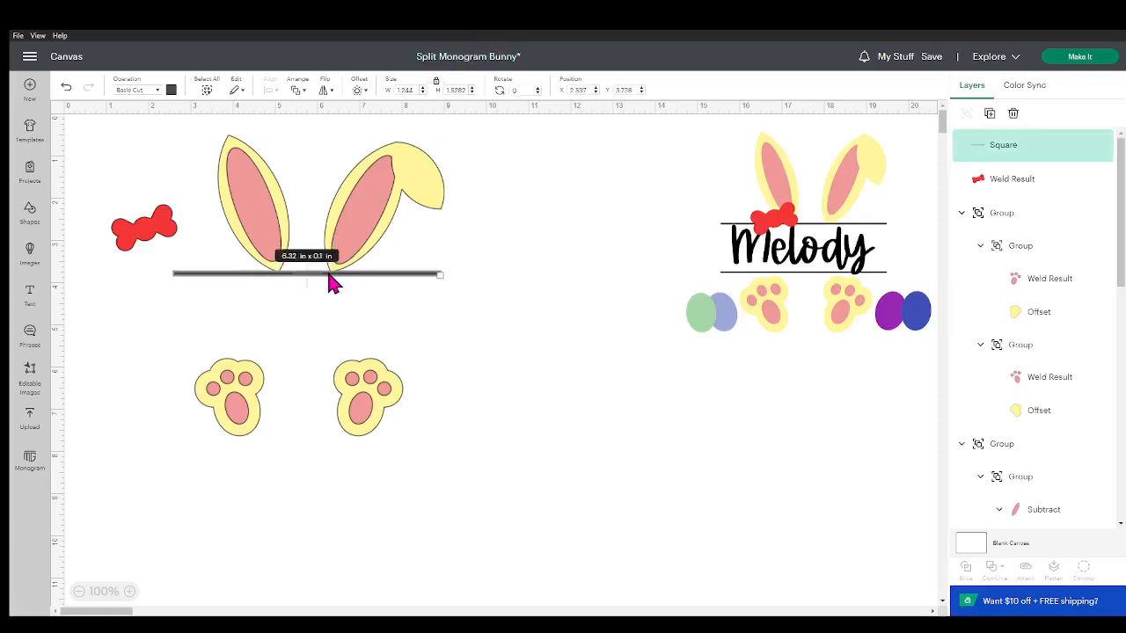
Duplicate the bar and arrange the pair with one bar beneath the ears and the other just above the paws
key("ctrl+d")
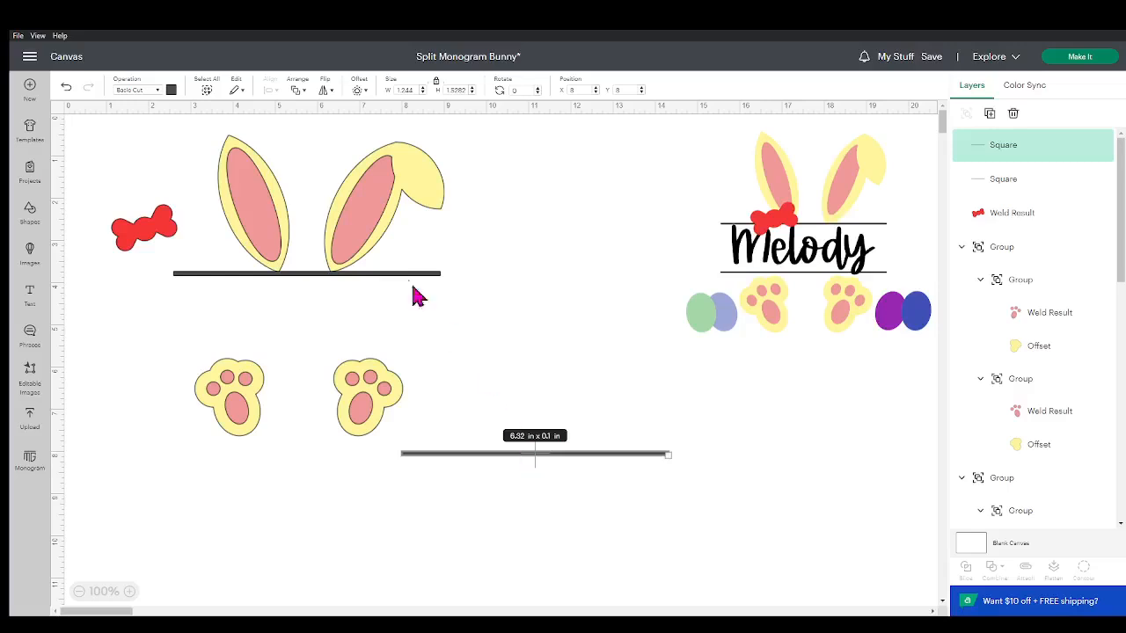
left_click_drag(351, 277, 624, 402)
left_click_drag(578, 460, 614, 465)
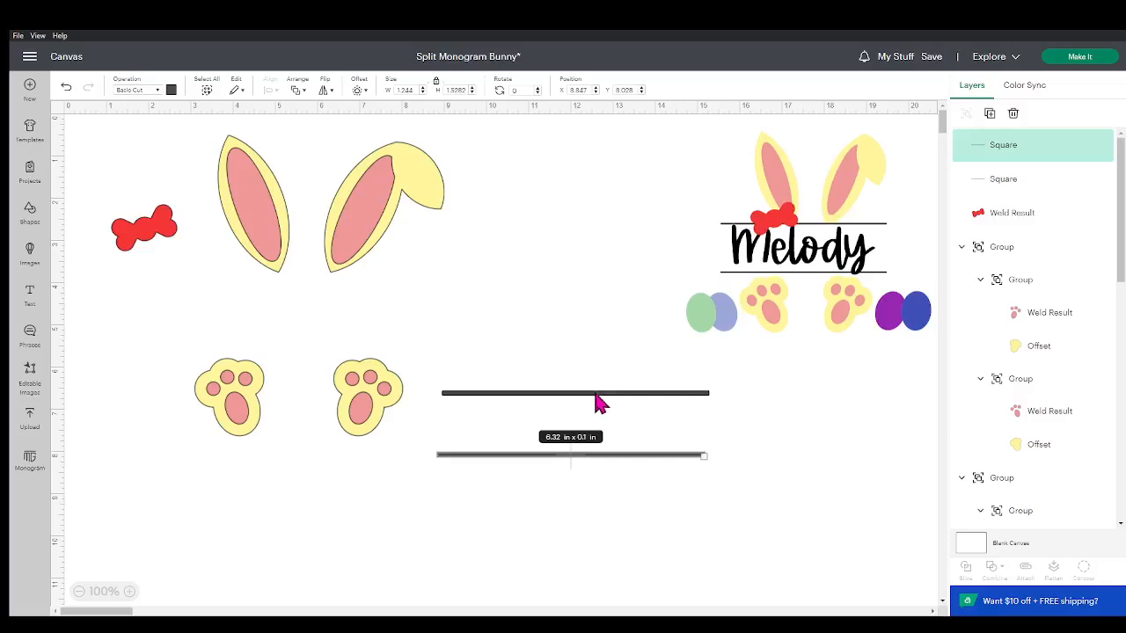
left_click_drag(596, 398, 371, 281)
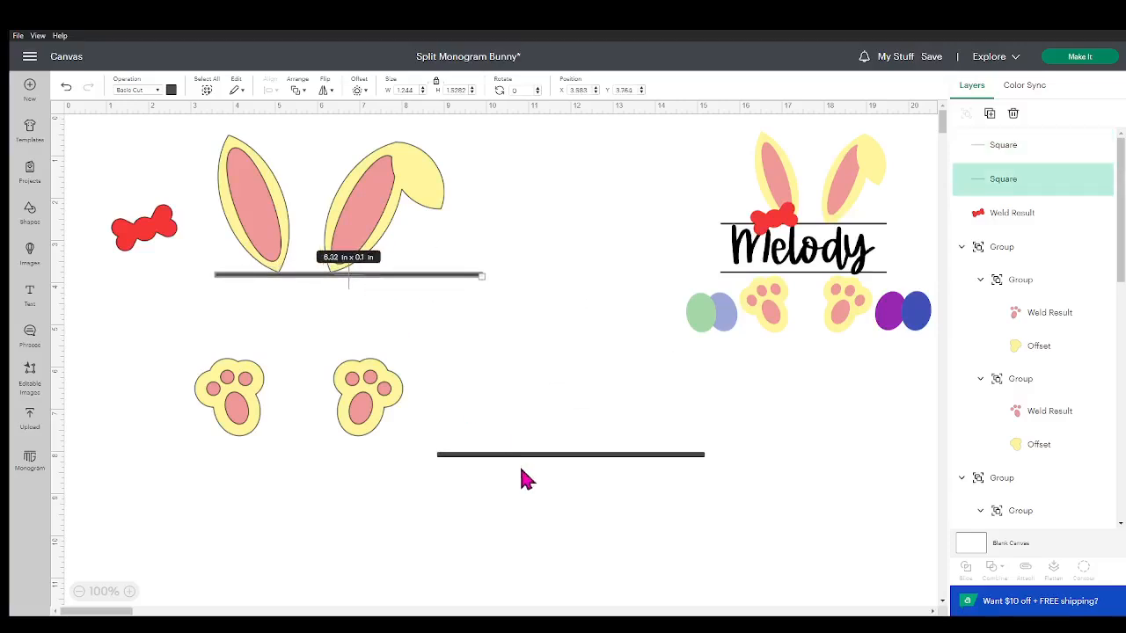
left_click_drag(524, 466, 268, 365)
Try to move the two bars together away from the ears and paws
left_click(408, 274, "shift")
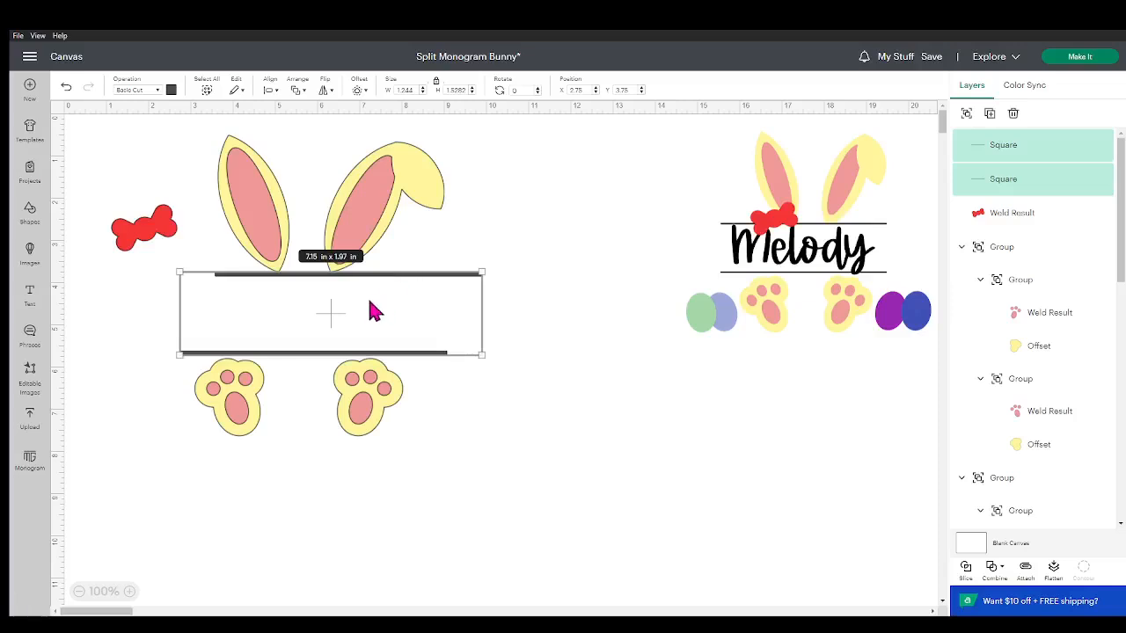
left_click_drag(368, 301, 554, 400)
left_click(447, 275)
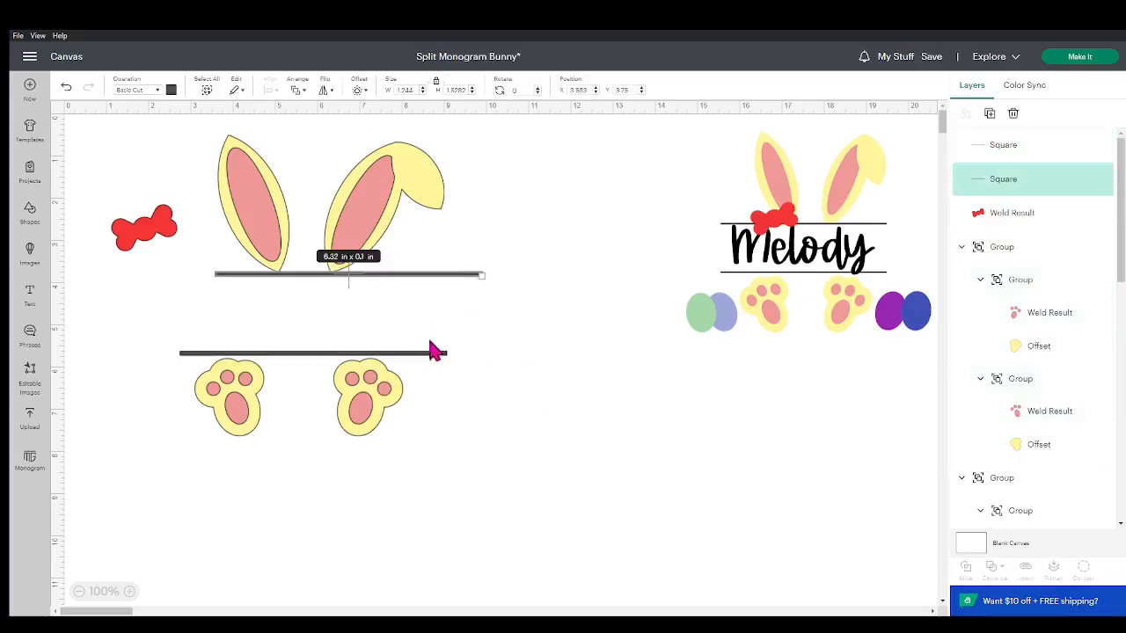
left_click(425, 350, "shift")
left_click_drag(413, 292, 582, 401)
left_click(463, 274)
left_click(434, 353, "shift")
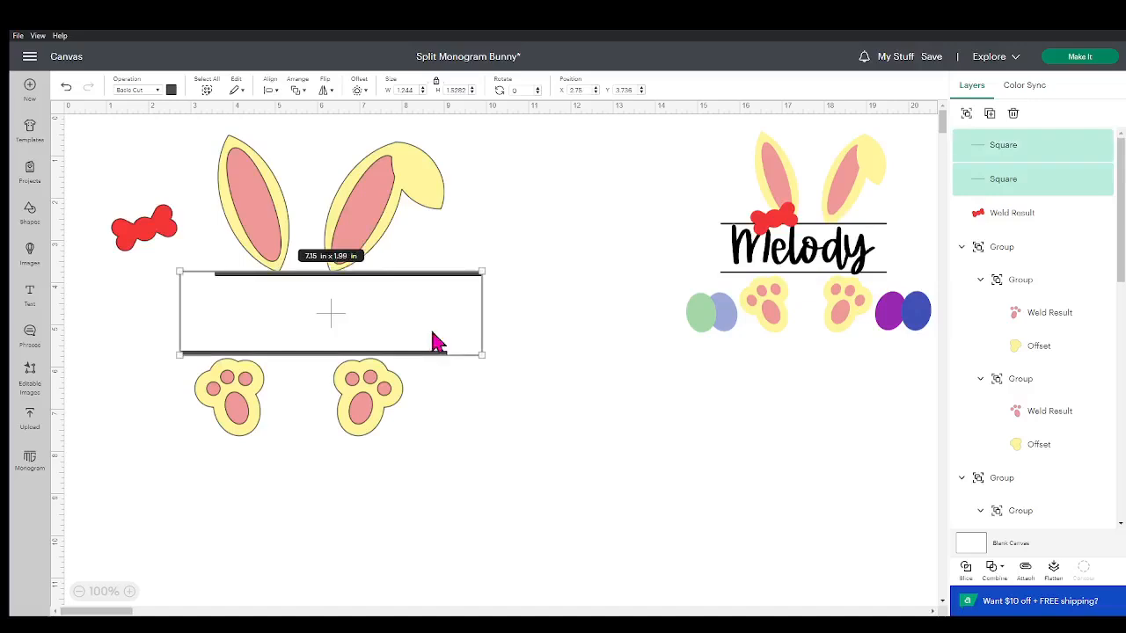
left_click_drag(328, 309, 453, 325)
left_click(454, 274)
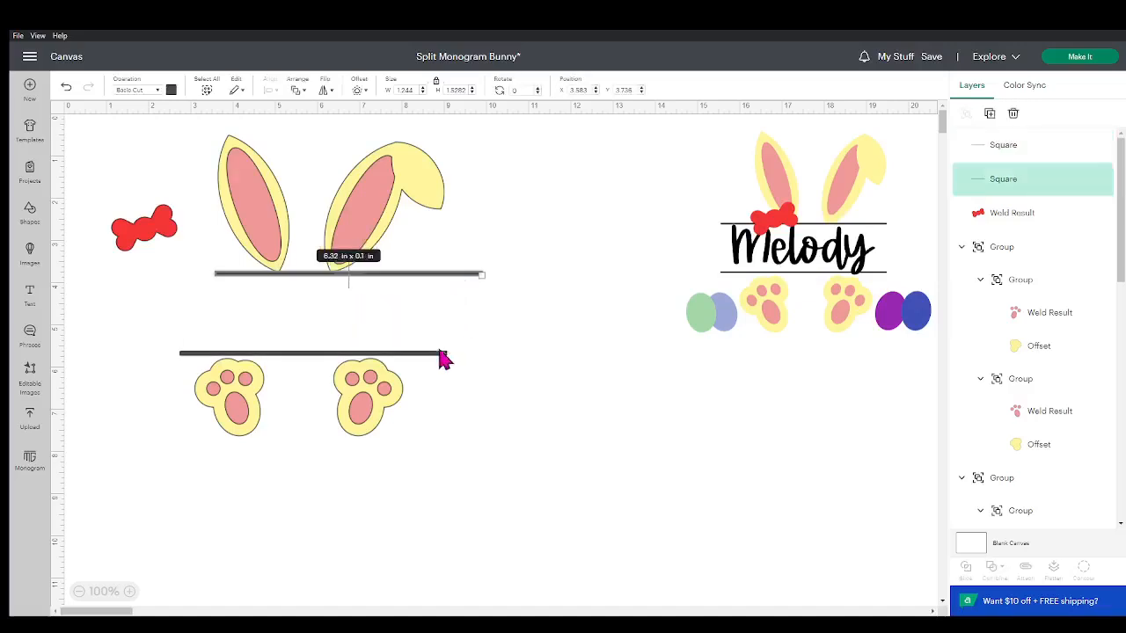
left_click(446, 353, "shift")
left_click(455, 300)
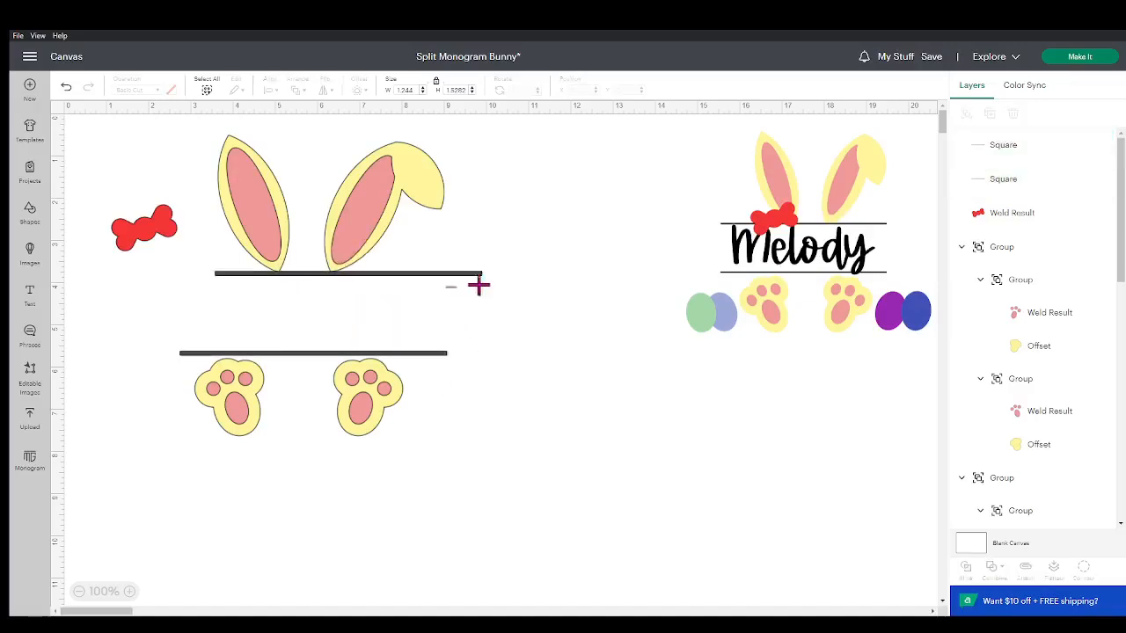
Move both bars clear of the bunny to the open area beside the paws and center them horizontally with each other
left_click_drag(448, 283, 697, 400)
left_click_drag(419, 356, 701, 467)
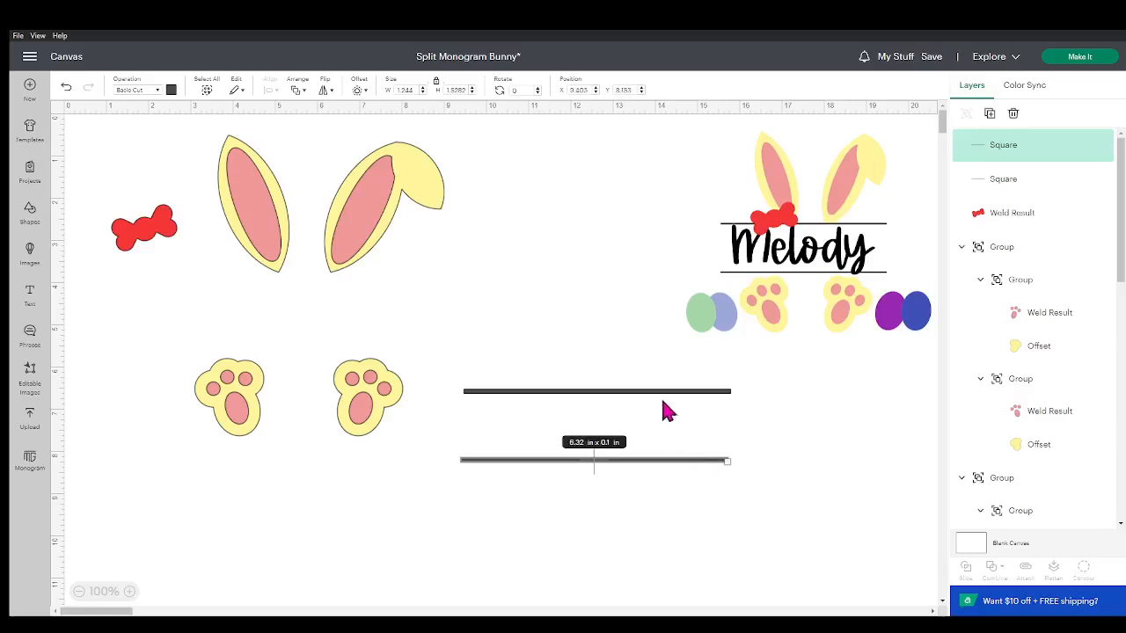
left_click(660, 392, "shift")
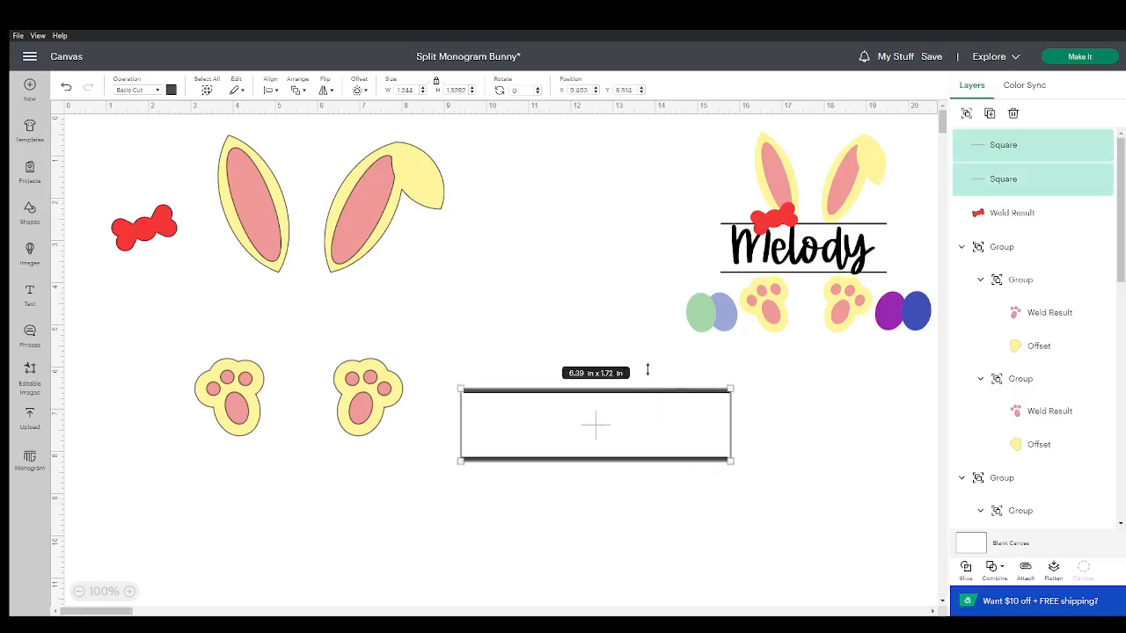
left_click(276, 92)
left_click(309, 152)
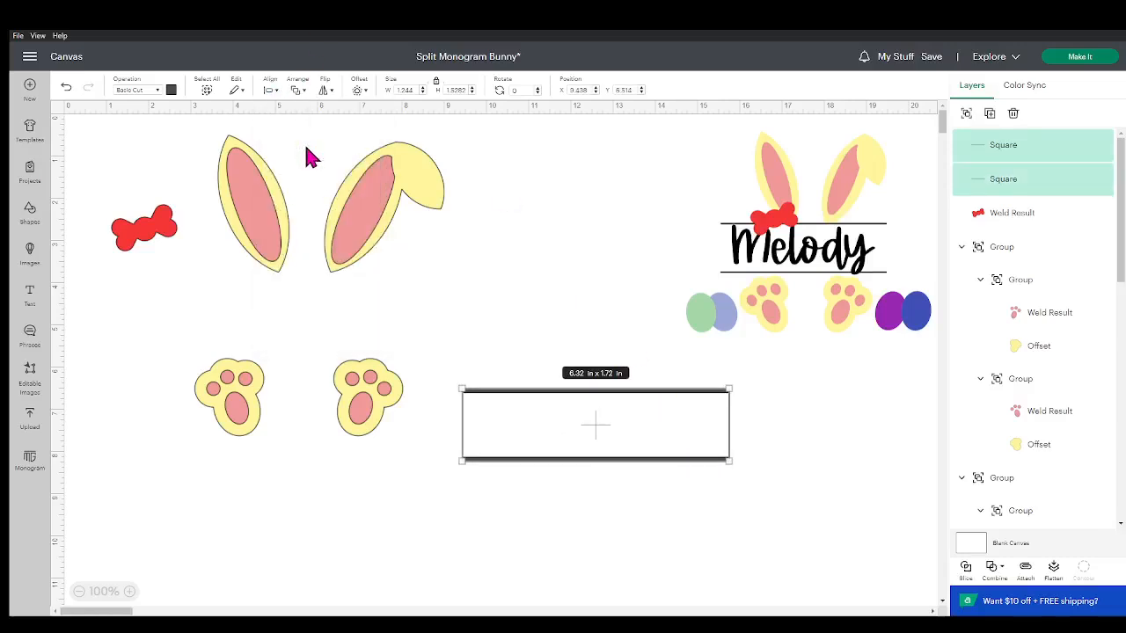
Unite the two bars and widen the gap between them to an overall height of about 2.22 in
left_click(993, 568)
left_click(1024, 477)
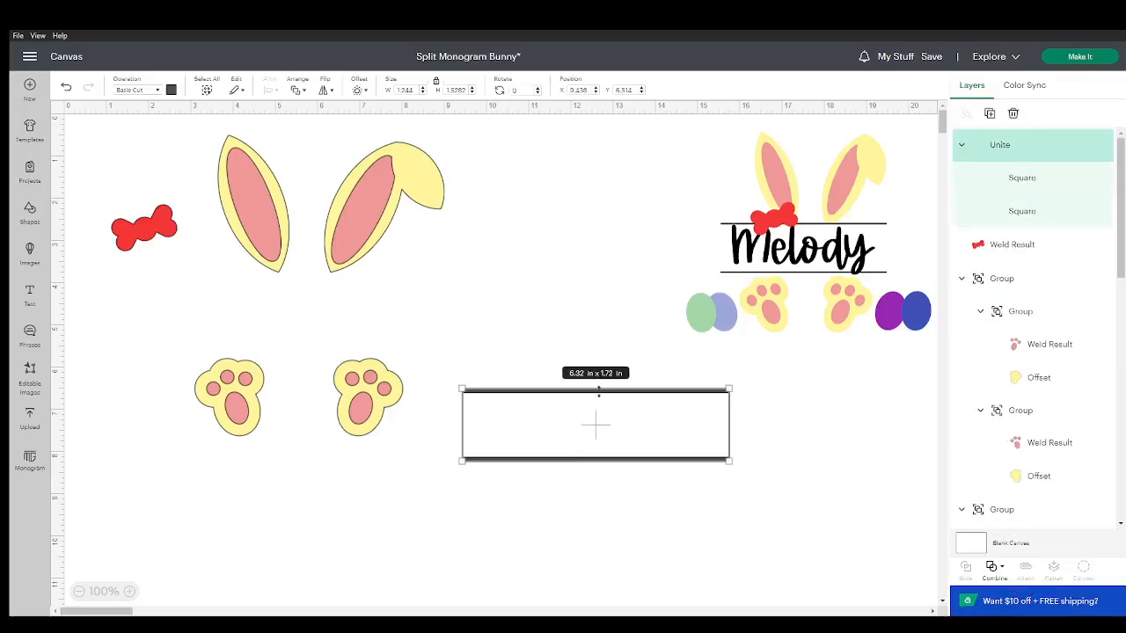
left_click_drag(525, 390, 525, 370)
left_click(625, 505)
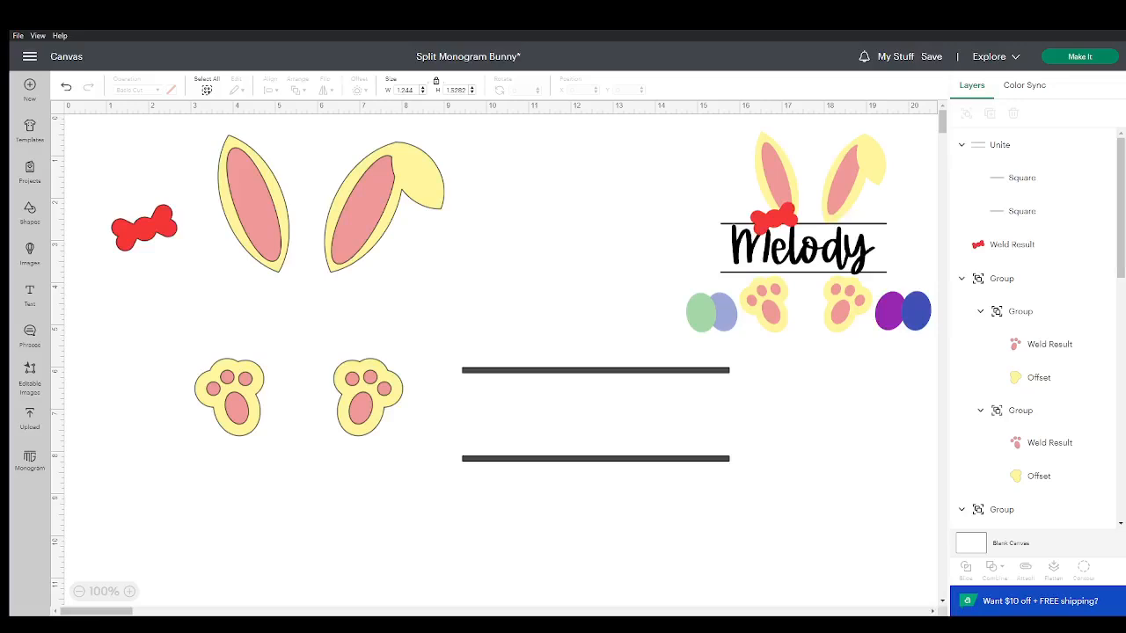
left_click(568, 373)
left_click(613, 593)
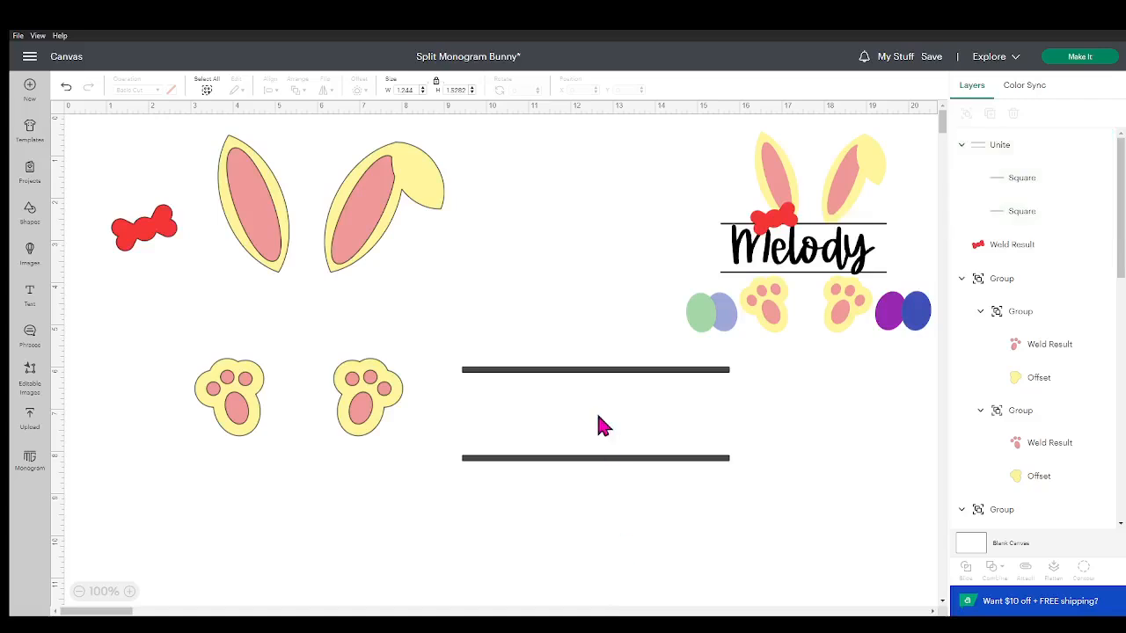
Place the united bars between the ears and paws at about X 2.41, Y 3.54, and center them horizontally with the paws
left_click_drag(598, 426, 302, 313)
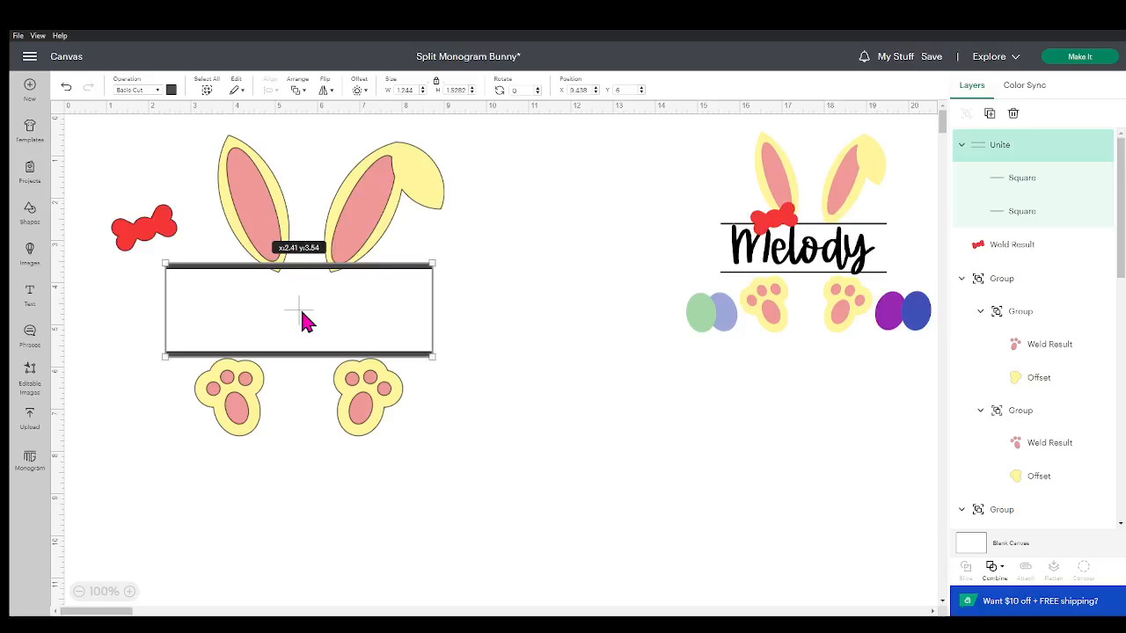
left_click_drag(301, 313, 302, 313)
left_click(349, 400, "shift")
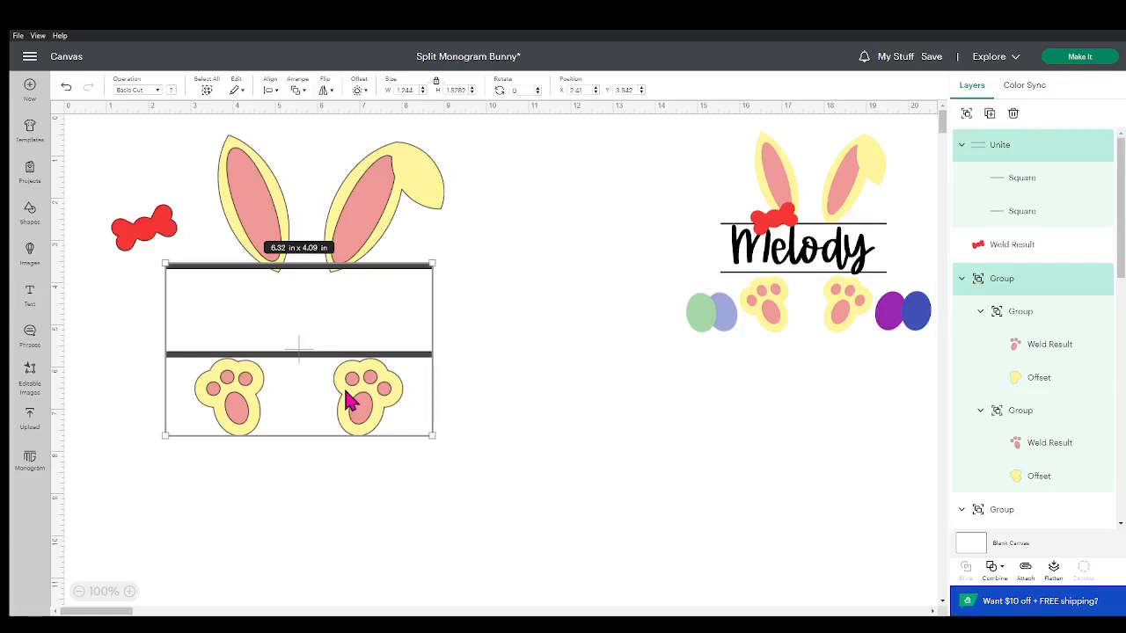
left_click(267, 90)
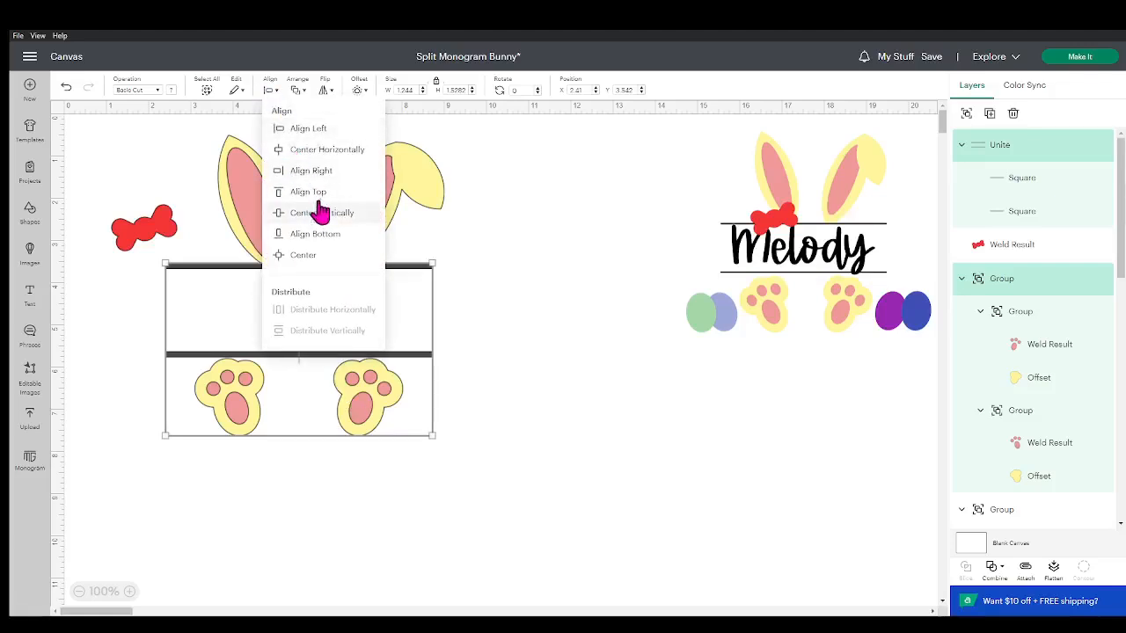
left_click(329, 153)
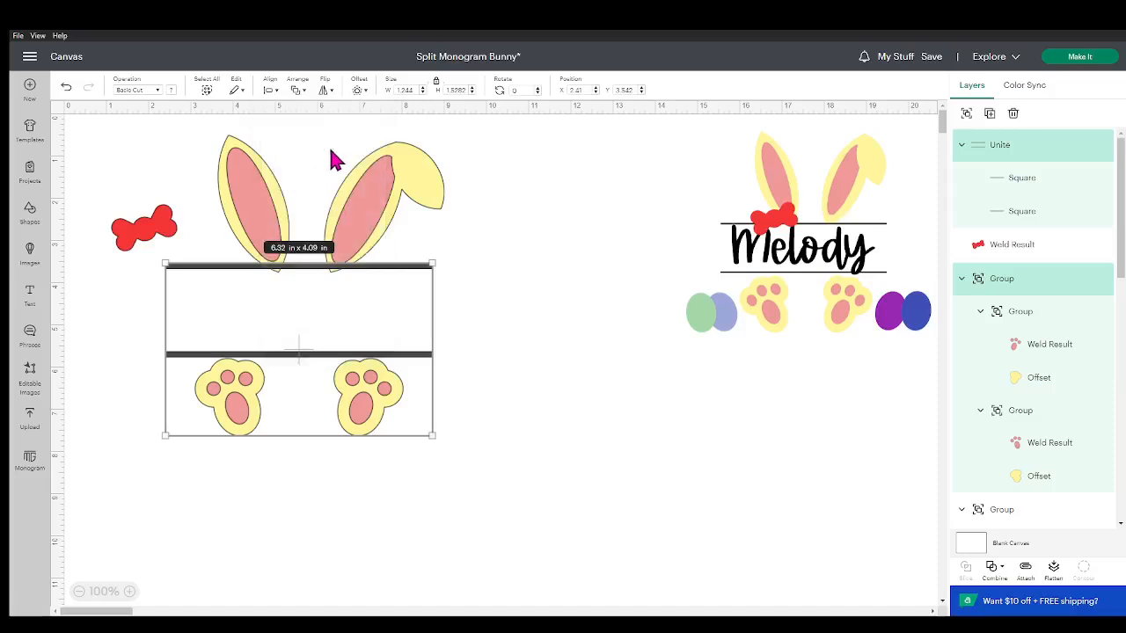
left_click(460, 509)
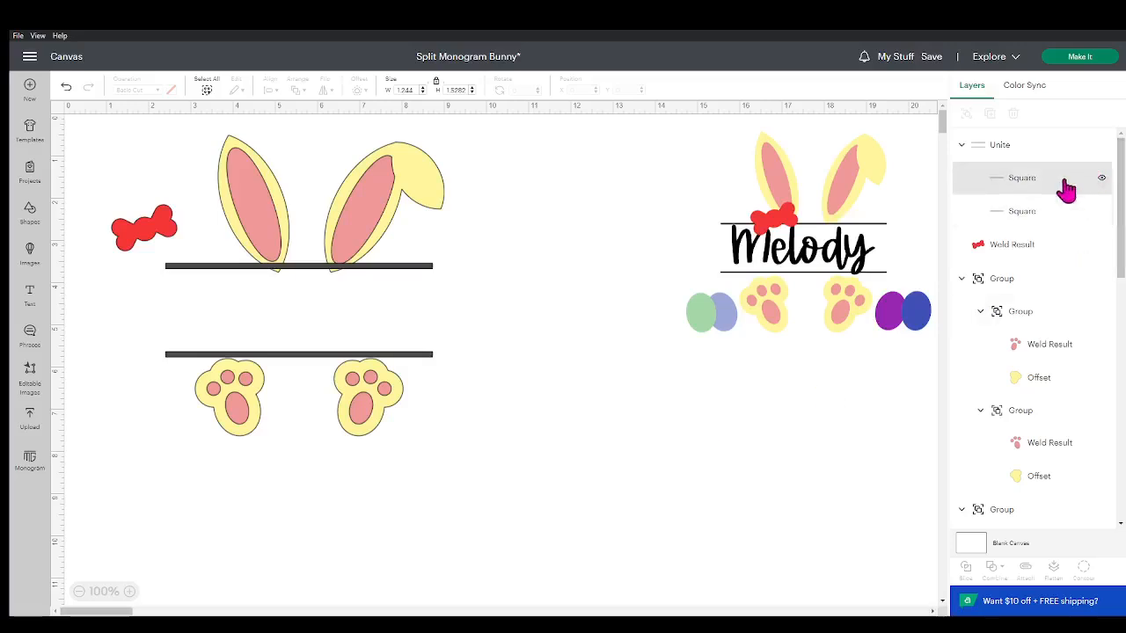
Rename the red bow's layer as Bow
left_click(1036, 146)
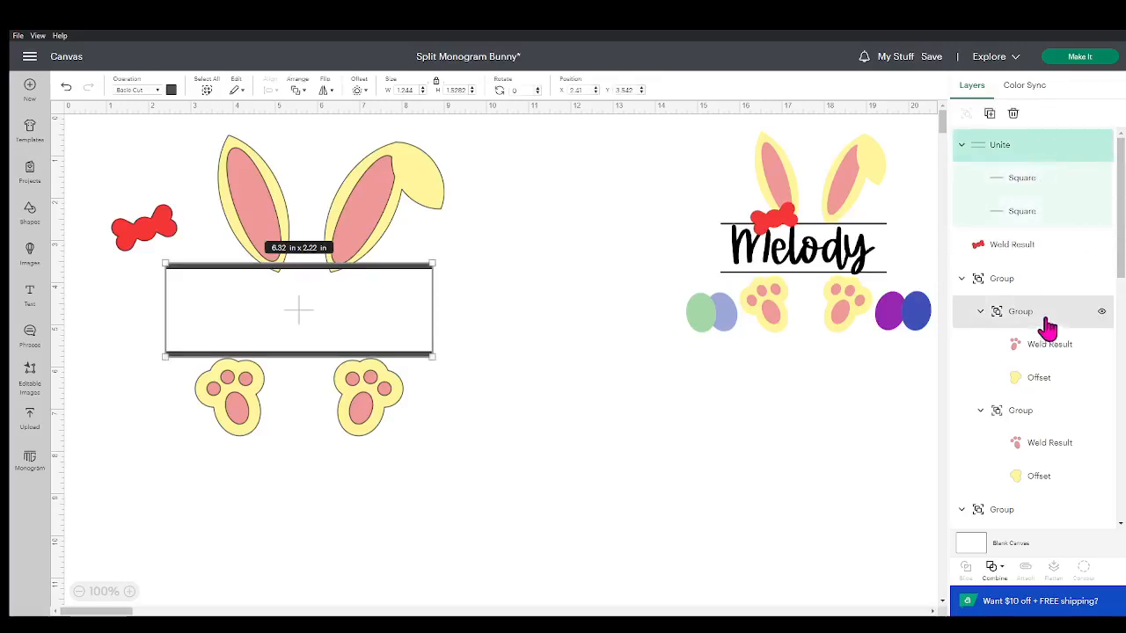
scroll(1036, 264, "down", 2)
left_click(1030, 190)
left_click(1029, 187)
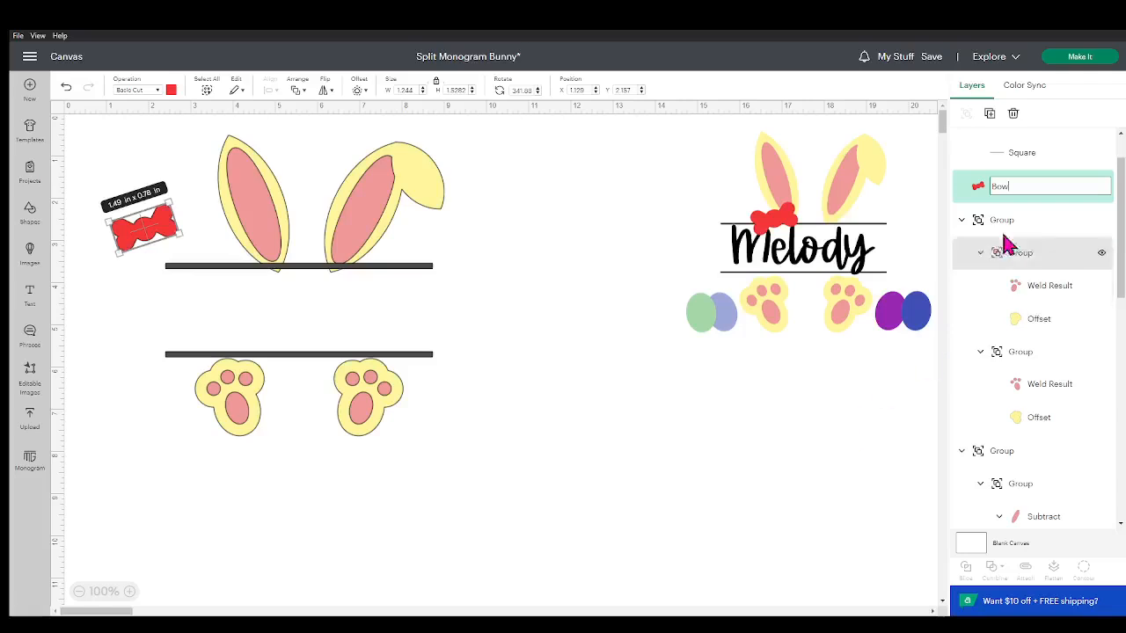
left_click(1037, 159)
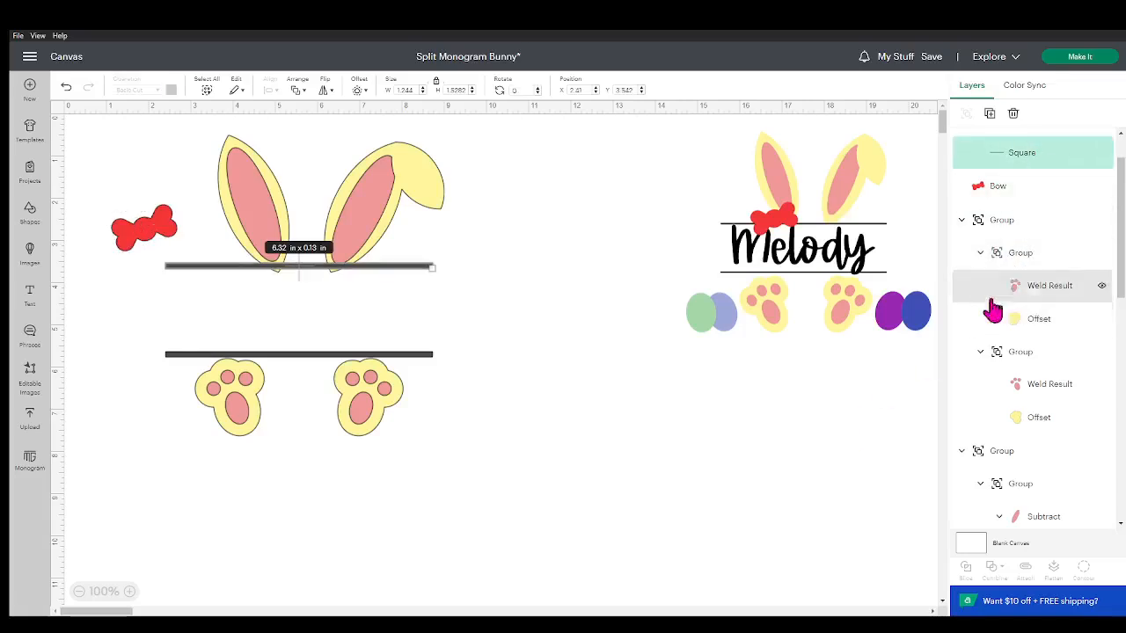
Weld the yellow outer shapes of the upright ear and the folded ear into one piece
left_click(425, 198)
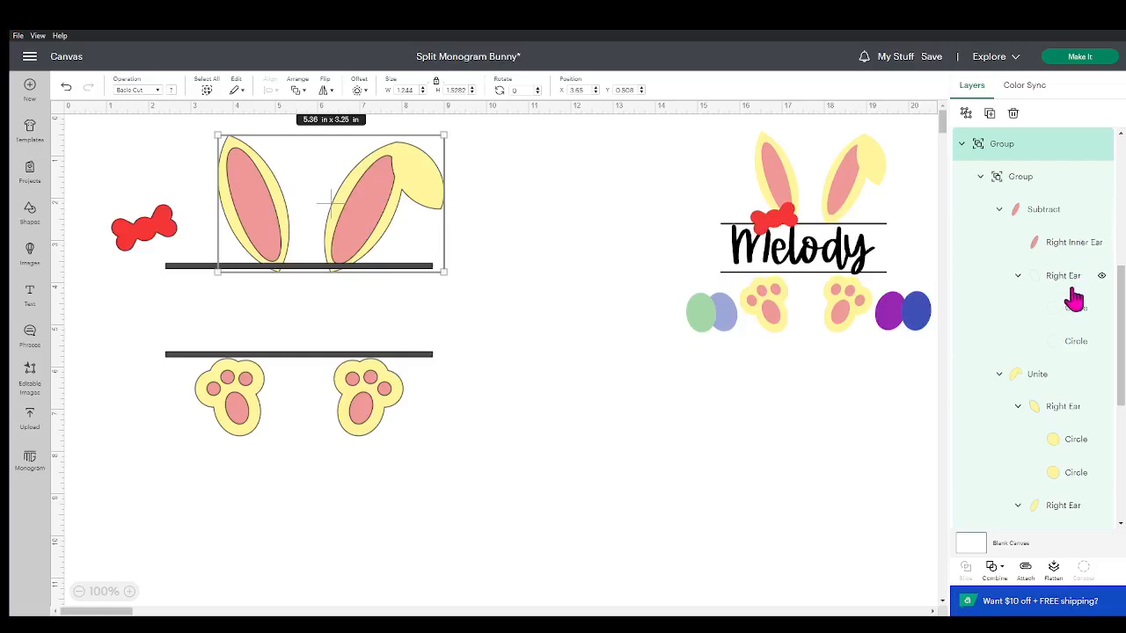
scroll(1075, 300, "down", 5)
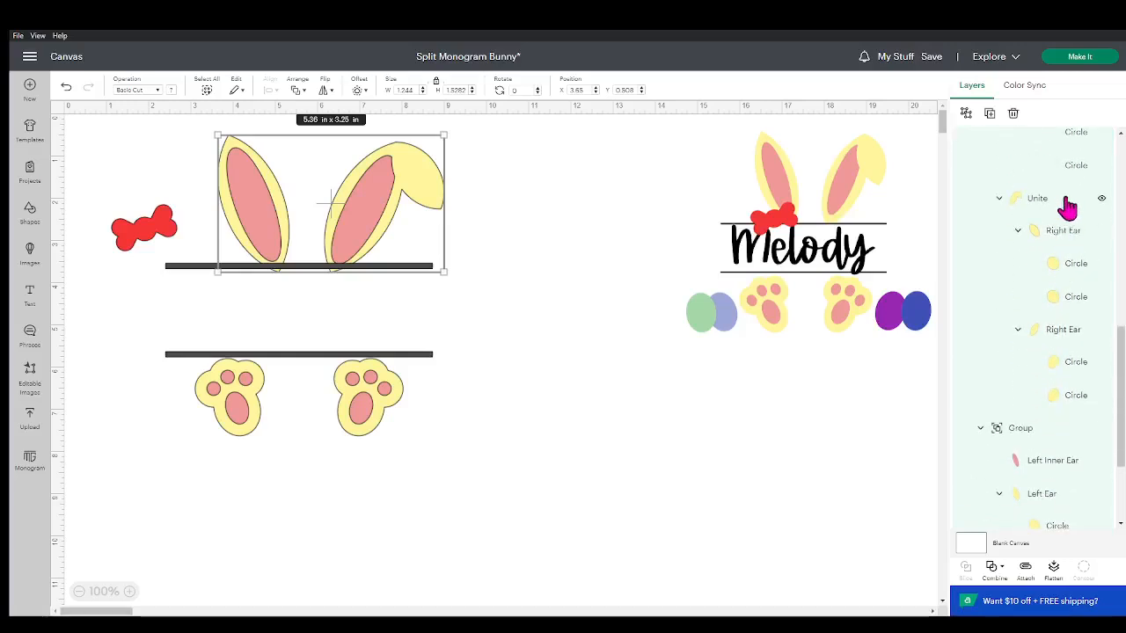
left_click(1066, 209)
scroll(1060, 290, "down", 4)
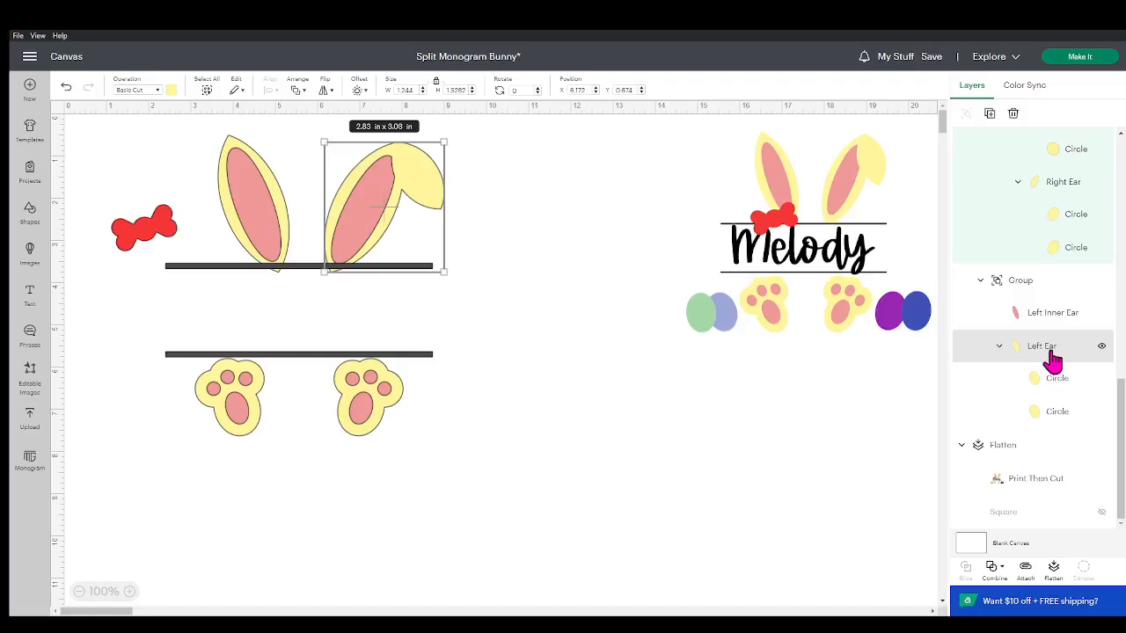
left_click(1051, 352, "shift")
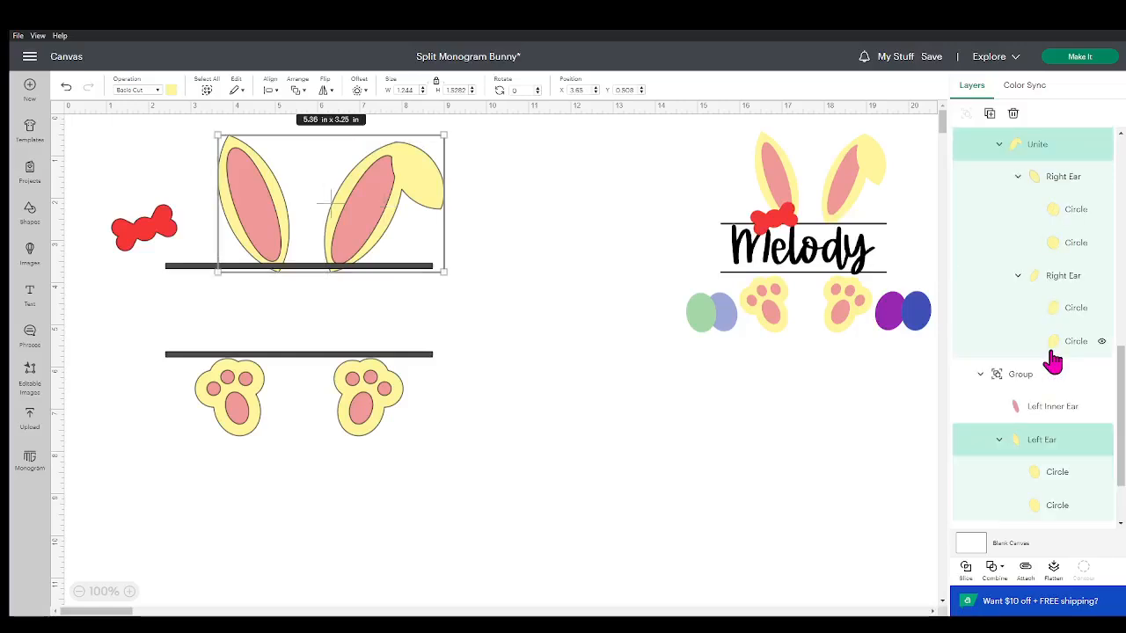
left_click(992, 577)
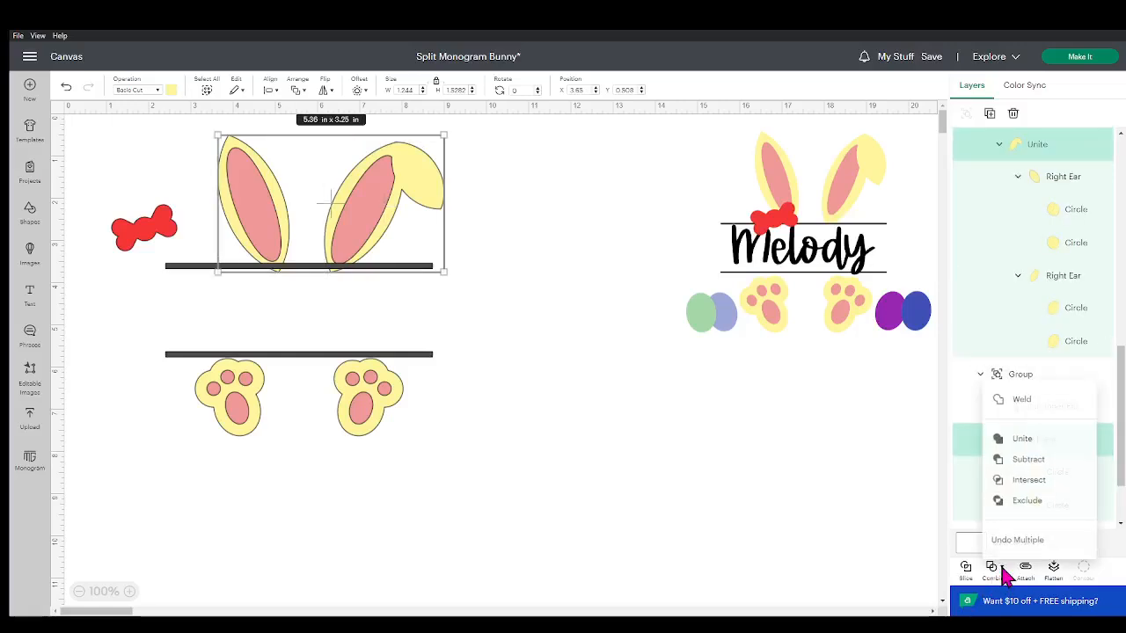
left_click(1052, 405)
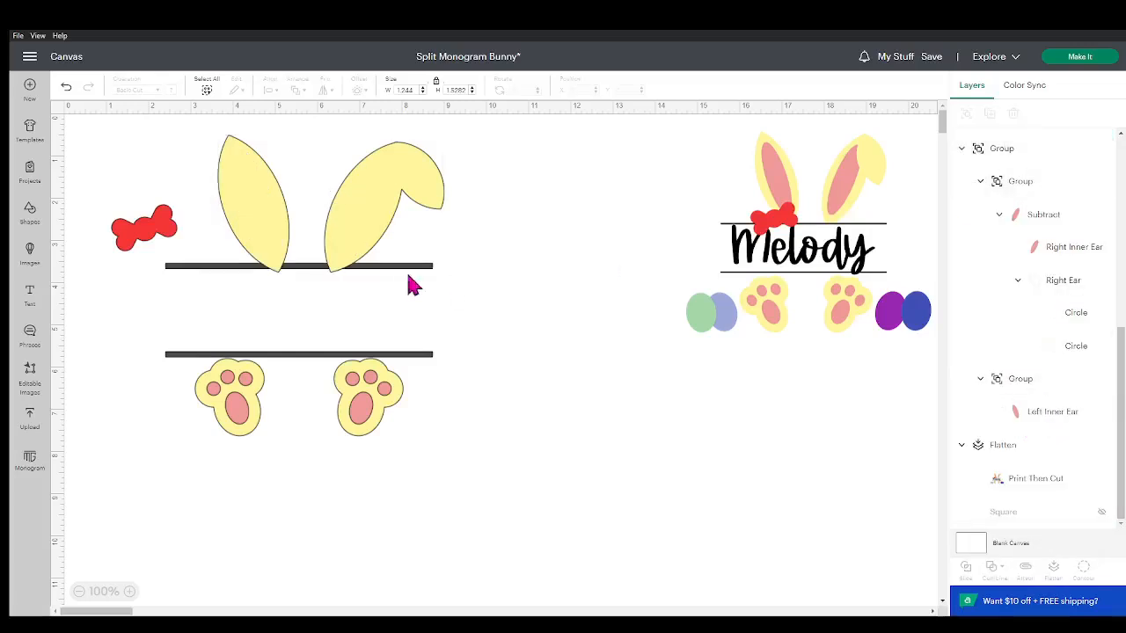
Send the welded yellow ears to the back, behind the pink inner ears and the bars
right_click(384, 197)
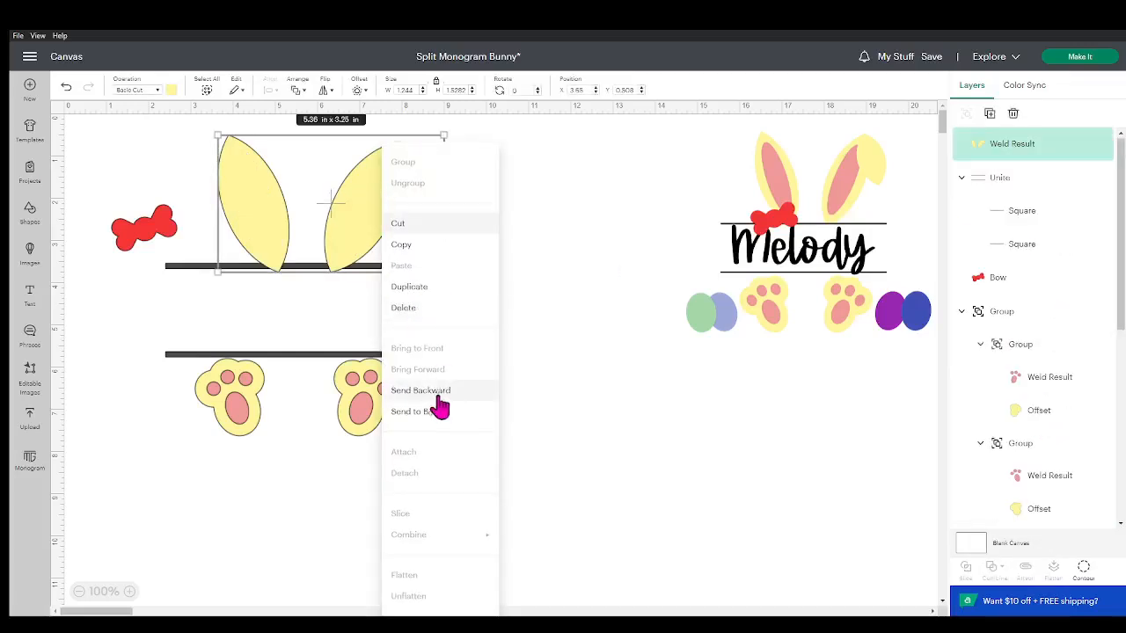
left_click(438, 397)
right_click(367, 201)
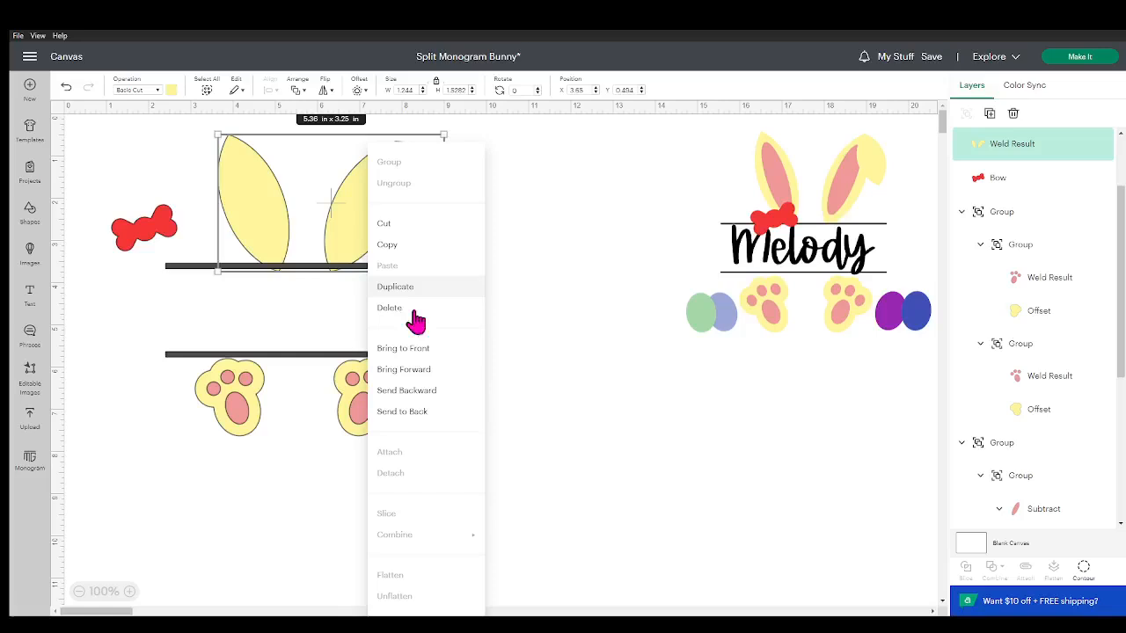
left_click(435, 413)
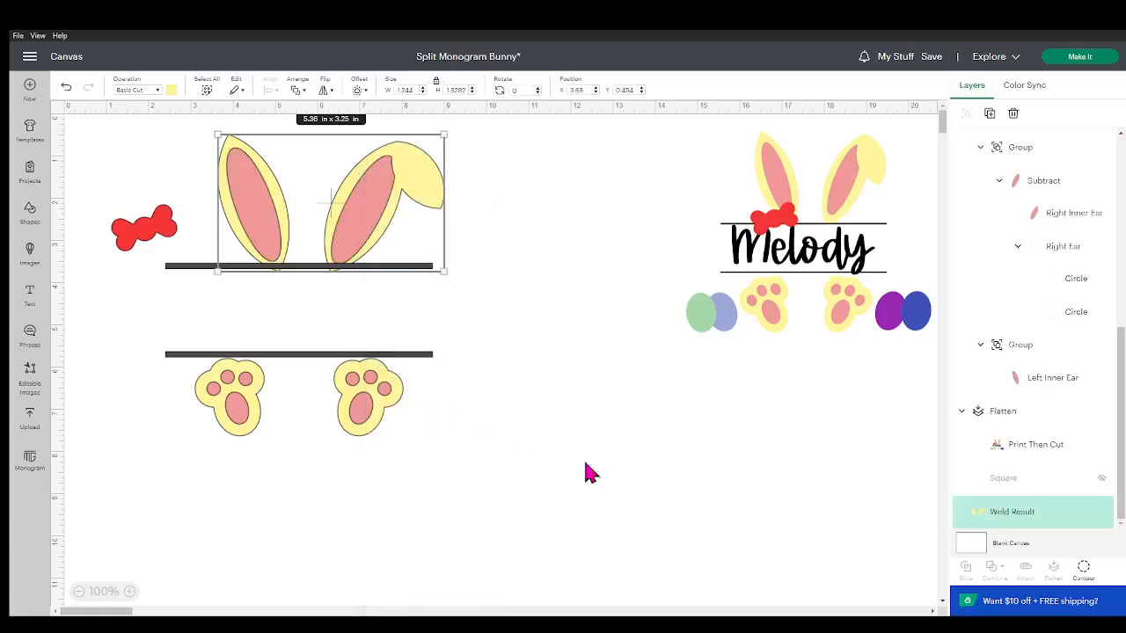
left_click(638, 508)
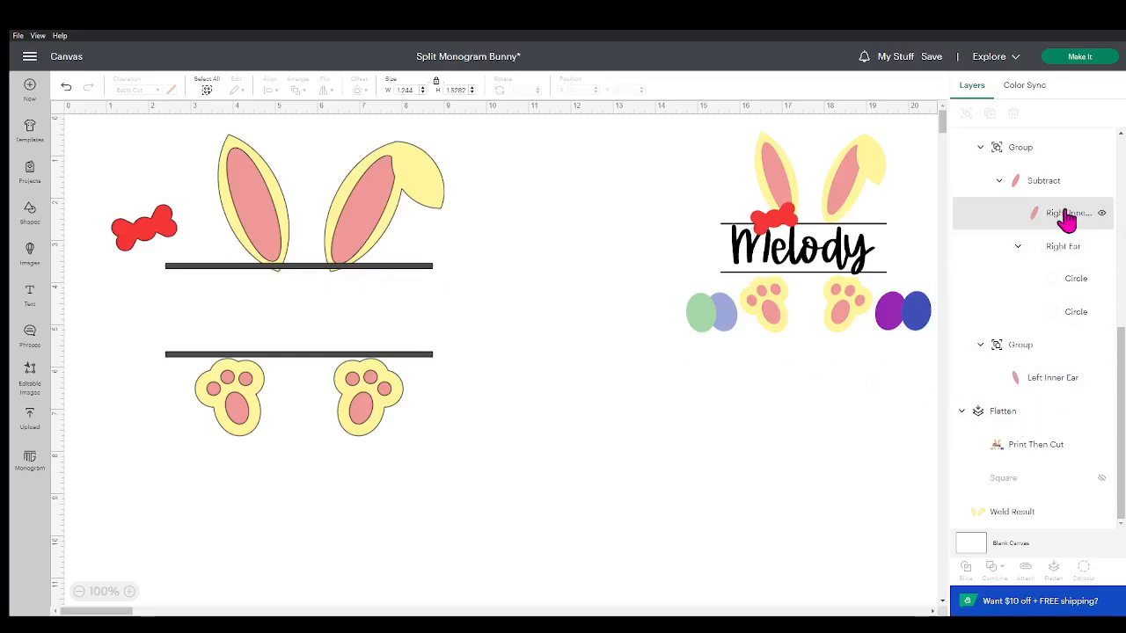
Duplicate the pink inner ears and the united bars in place, keeping the originals
scroll(1055, 172, "up", 5)
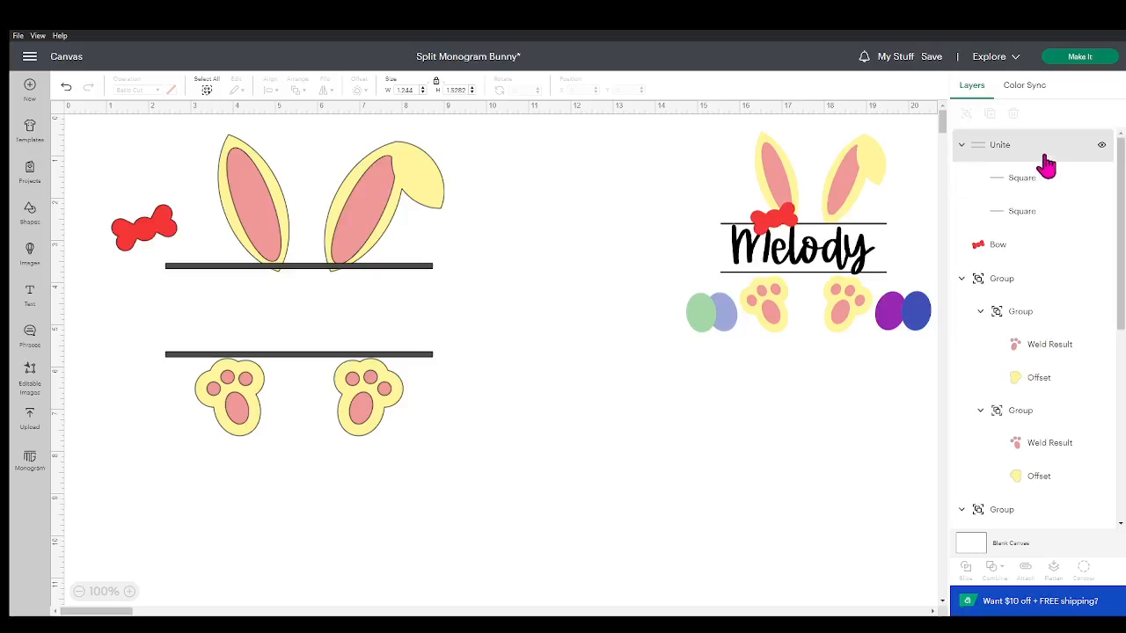
left_click(1044, 157)
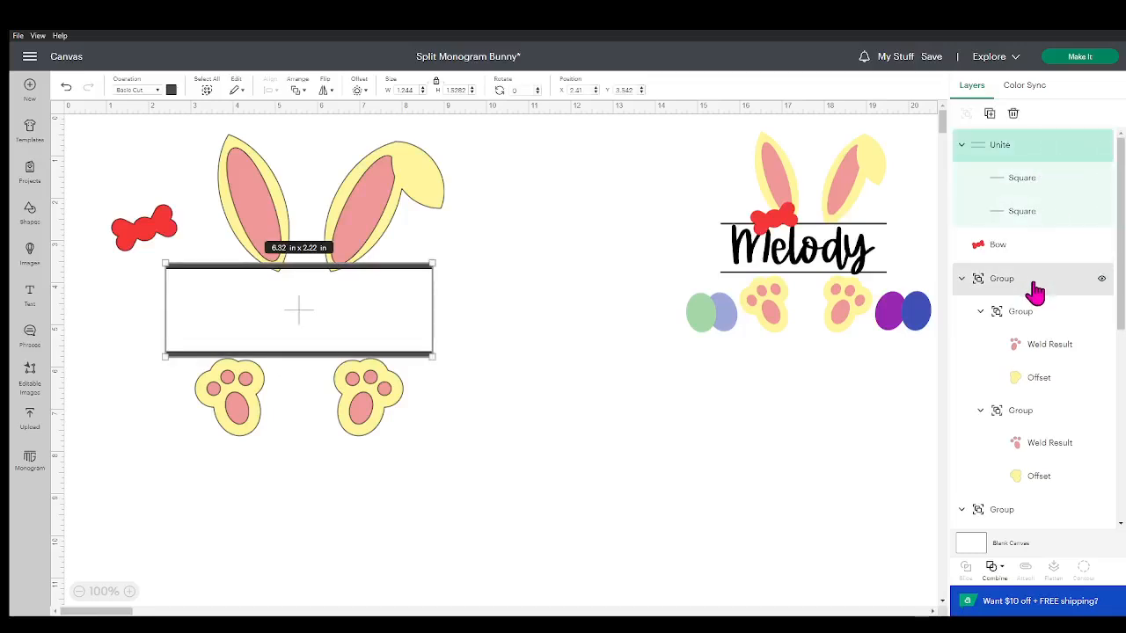
scroll(1031, 296, "down", 6)
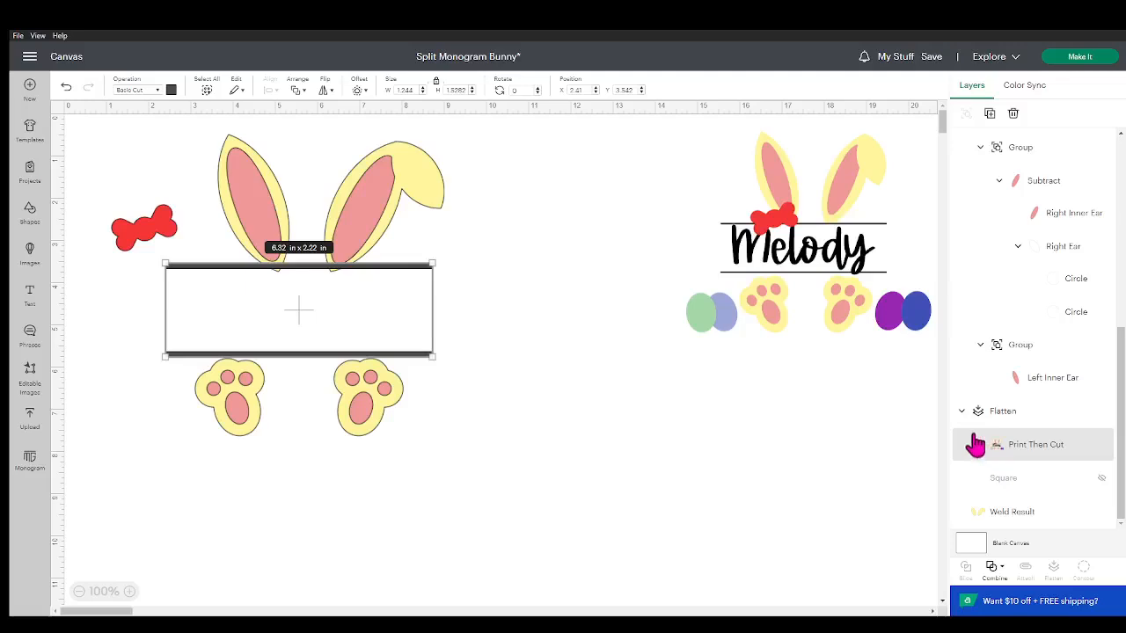
left_click(525, 327)
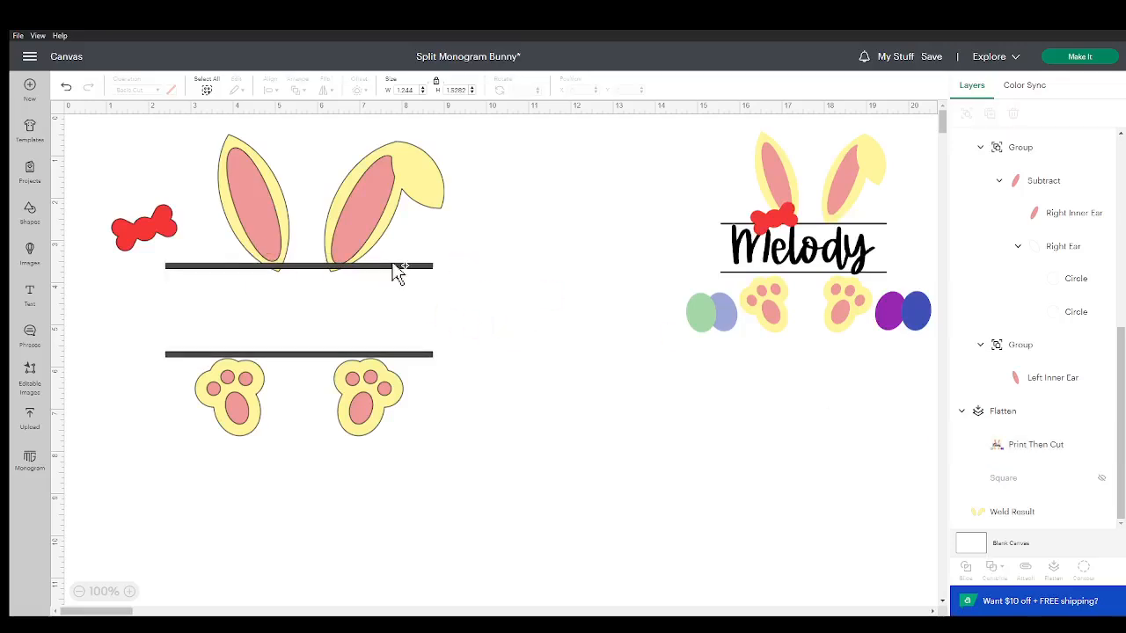
left_click(393, 268)
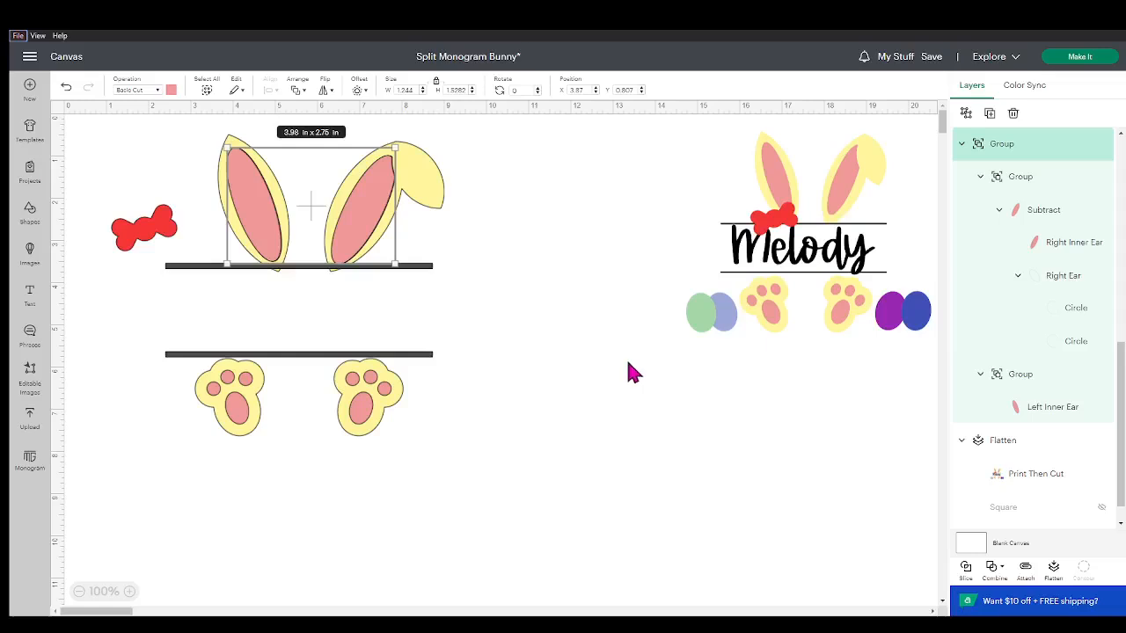
left_click(489, 421)
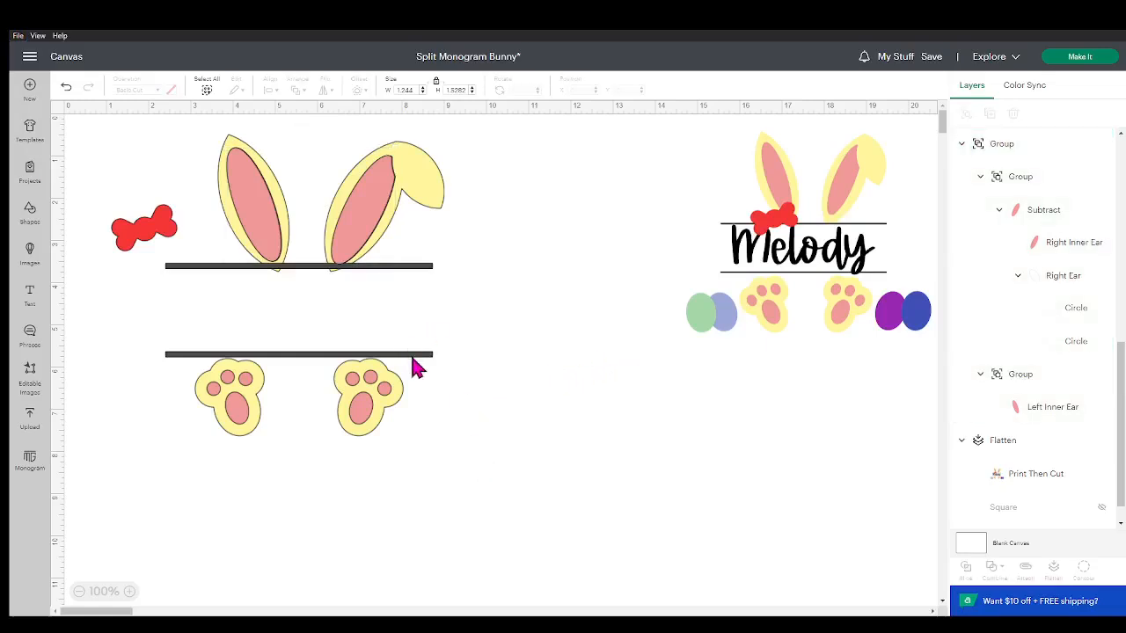
left_click(409, 352)
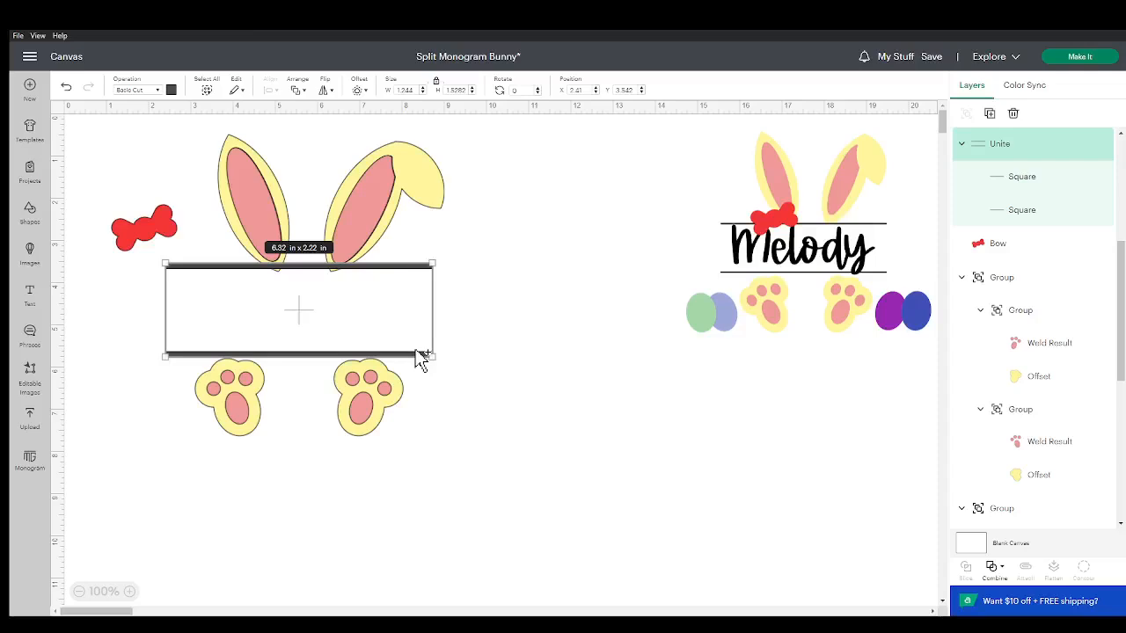
Look through the layer order for the duplicated bars and inner ears, the paws and the welded yellow ears
scroll(1113, 352, "up", 8)
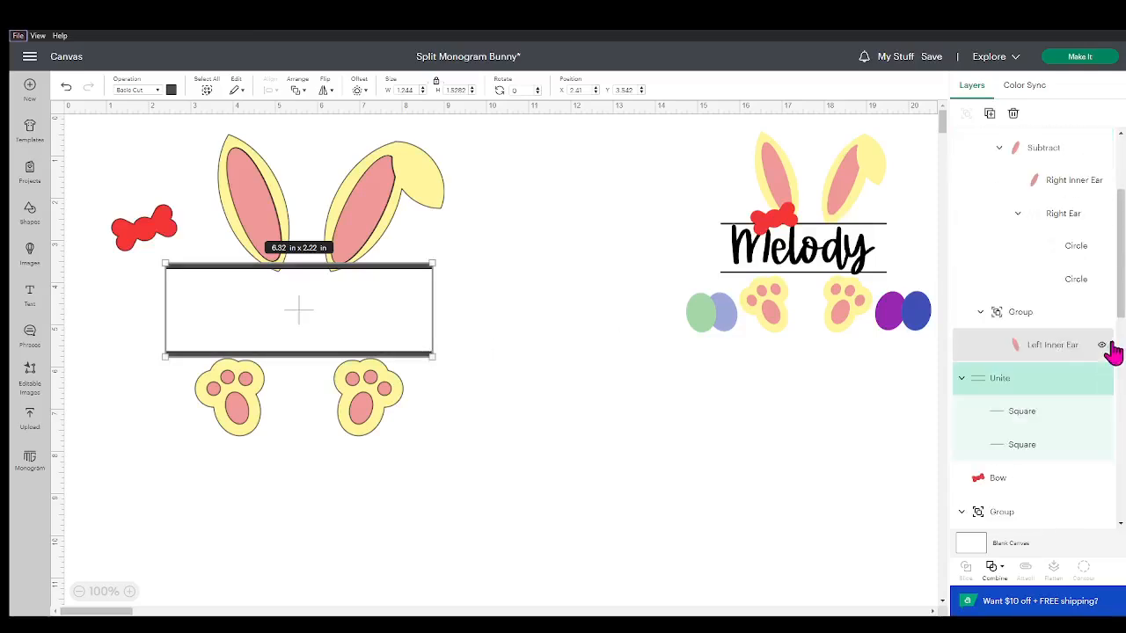
scroll(1113, 341, "down", 6)
scroll(1113, 343, "down", 3)
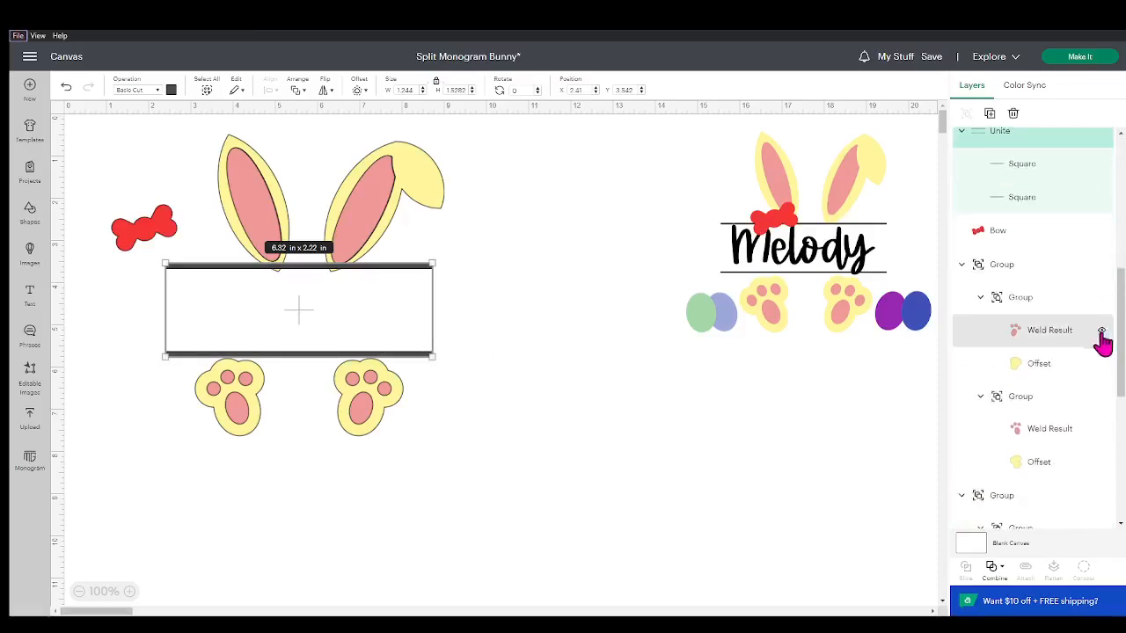
scroll(1071, 352, "down", 4)
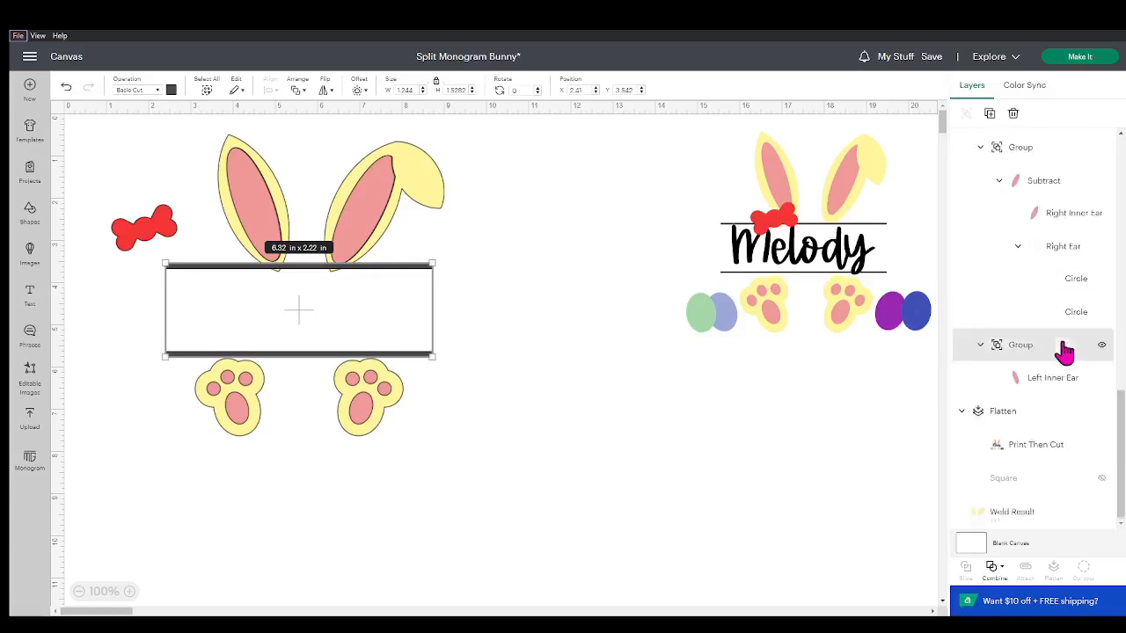
scroll(1062, 345, "up", 5)
scroll(1060, 339, "down", 12)
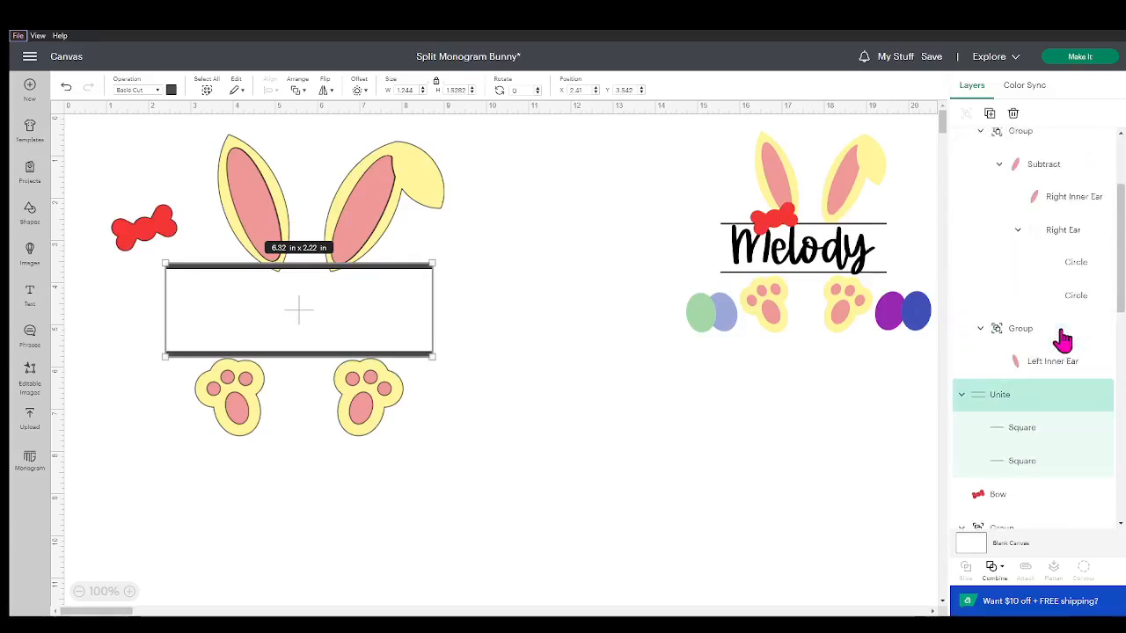
scroll(1063, 336, "up", 4)
scroll(1062, 336, "down", 14)
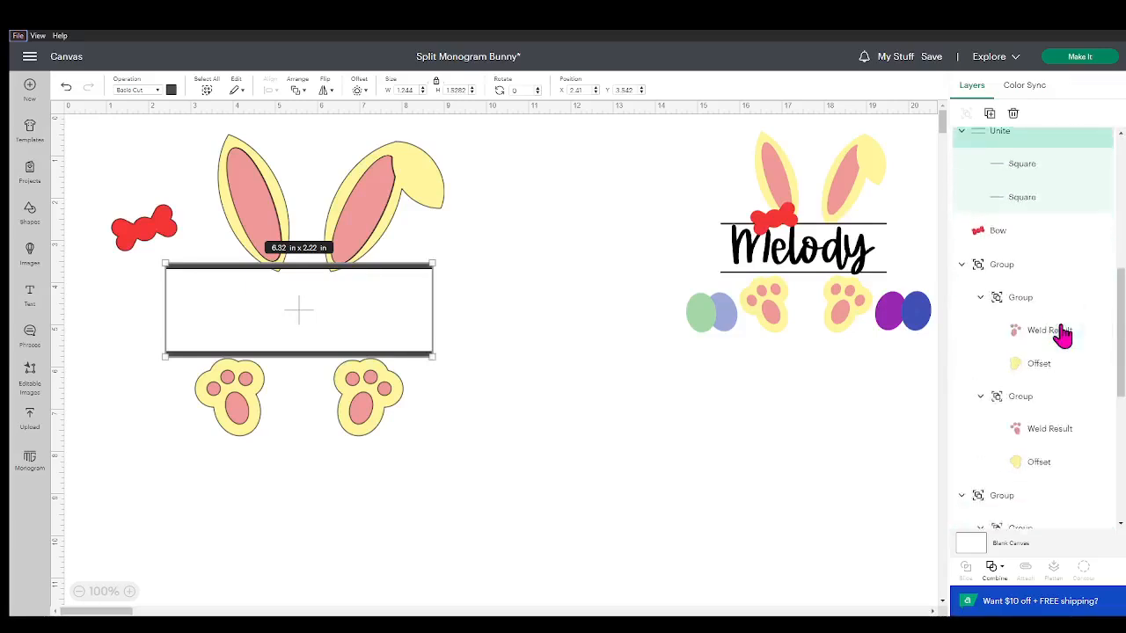
scroll(1062, 336, "down", 6)
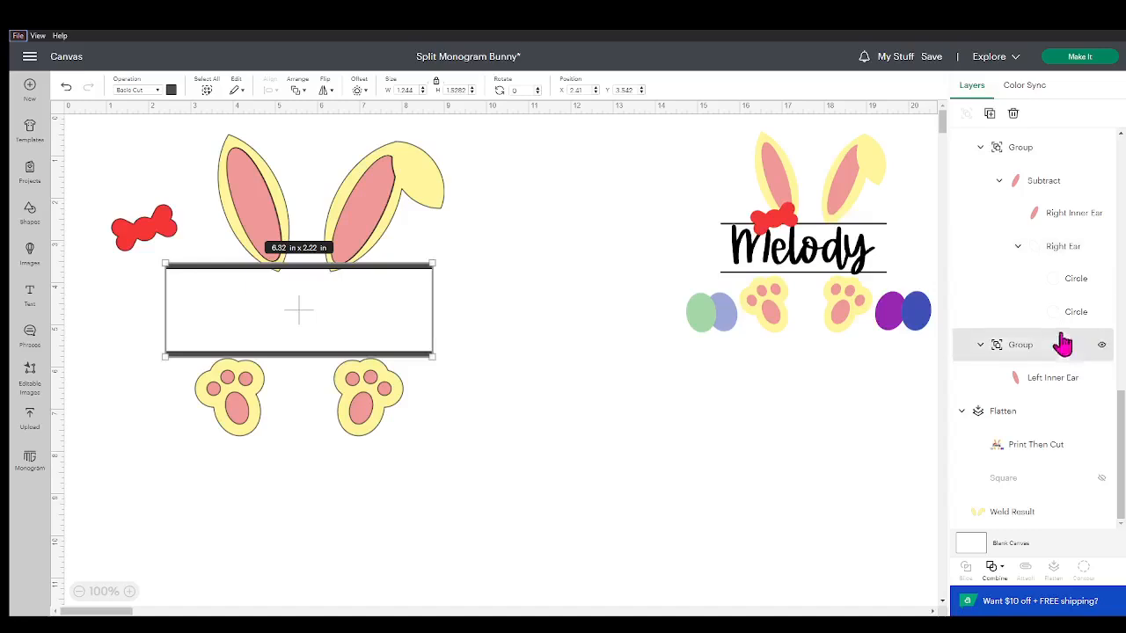
Subtract the topmost copy of the united bars from the welded yellow ears
left_click(1054, 525)
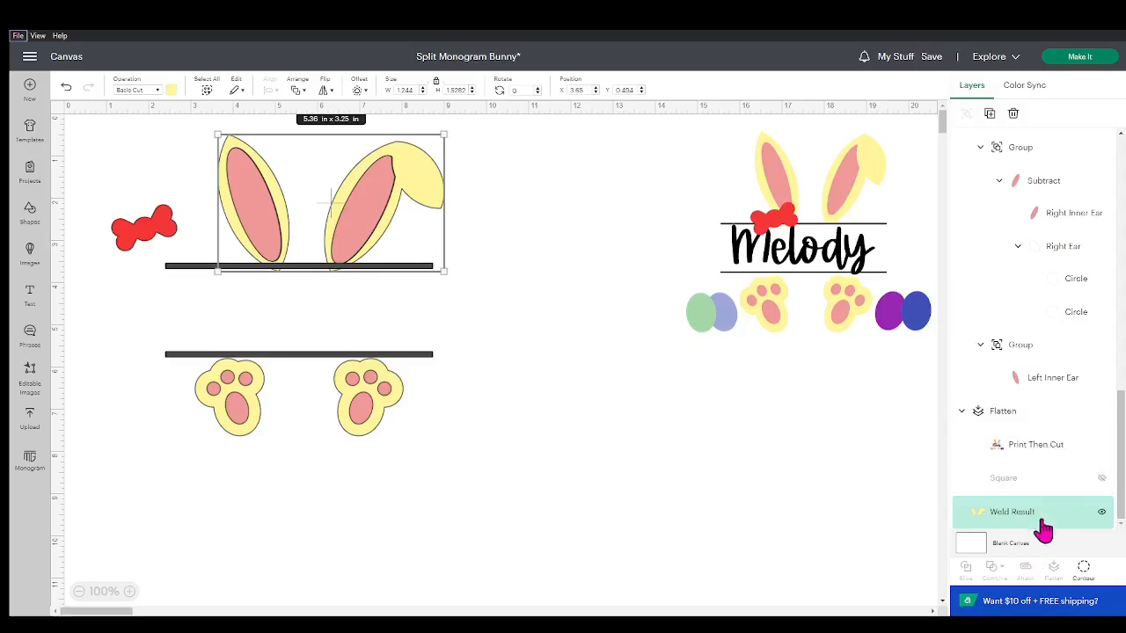
left_click_drag(1122, 442, 1122, 185)
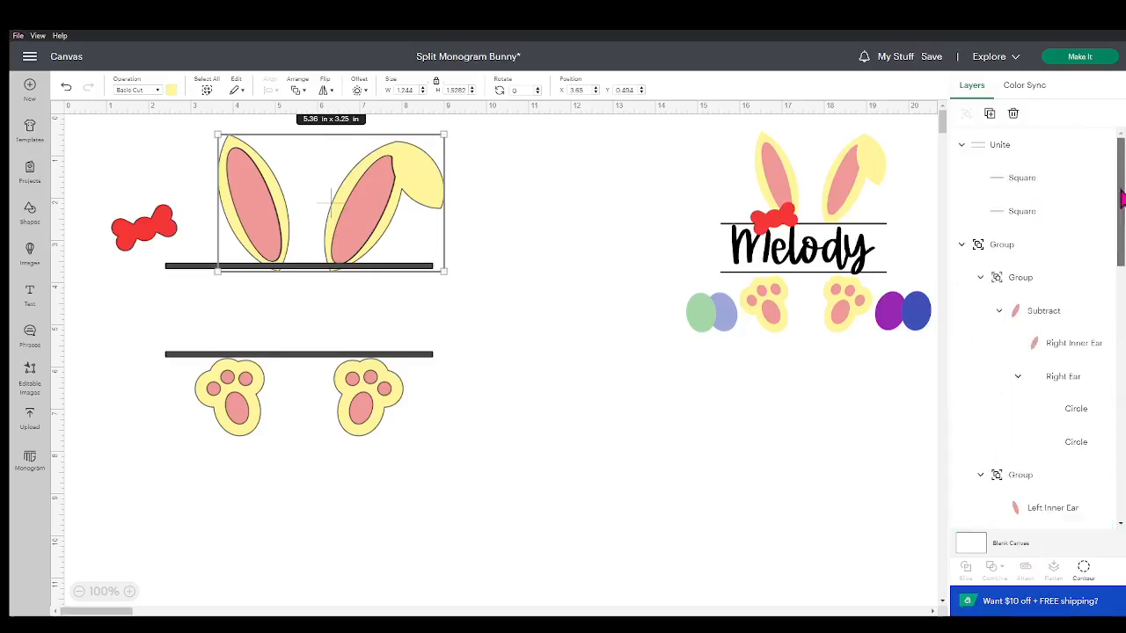
left_click(1032, 155, "shift")
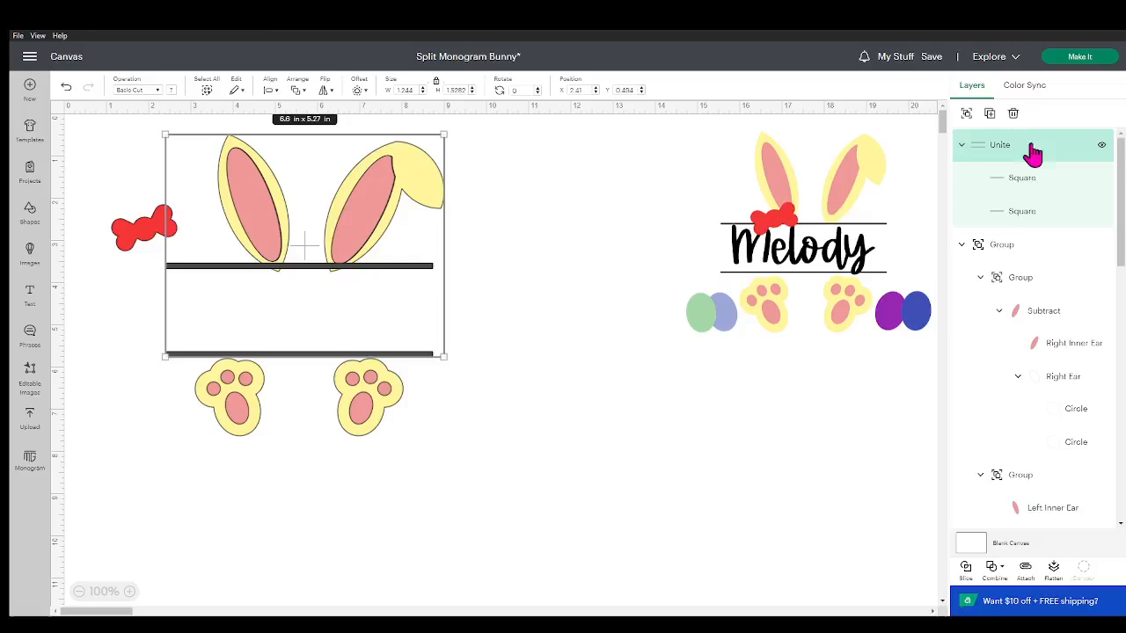
left_click(1004, 576)
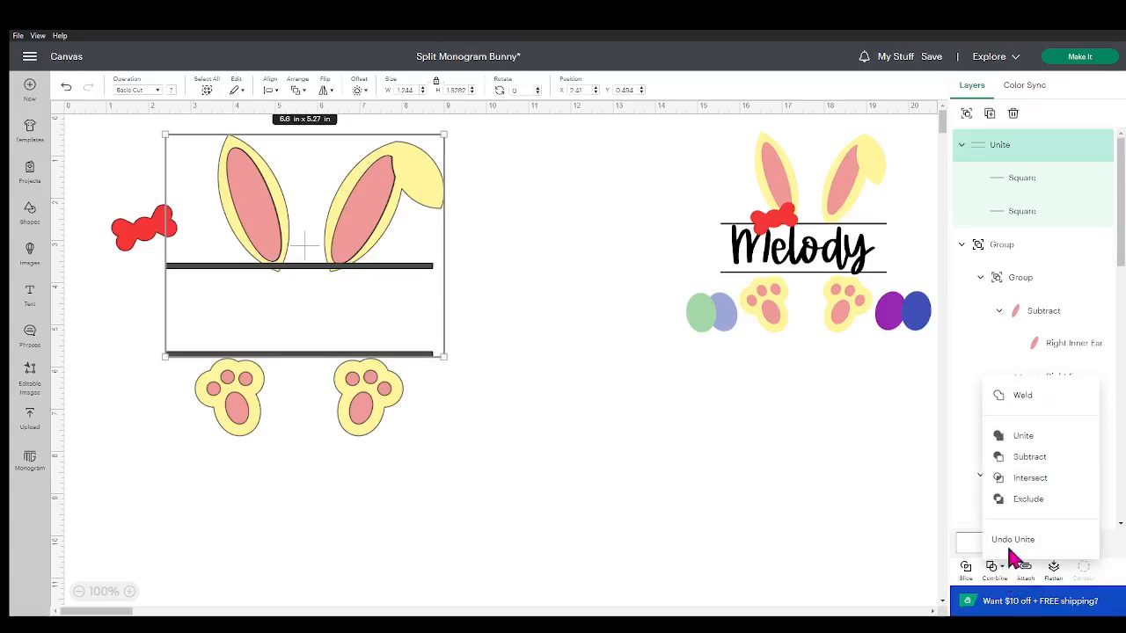
left_click(1022, 457)
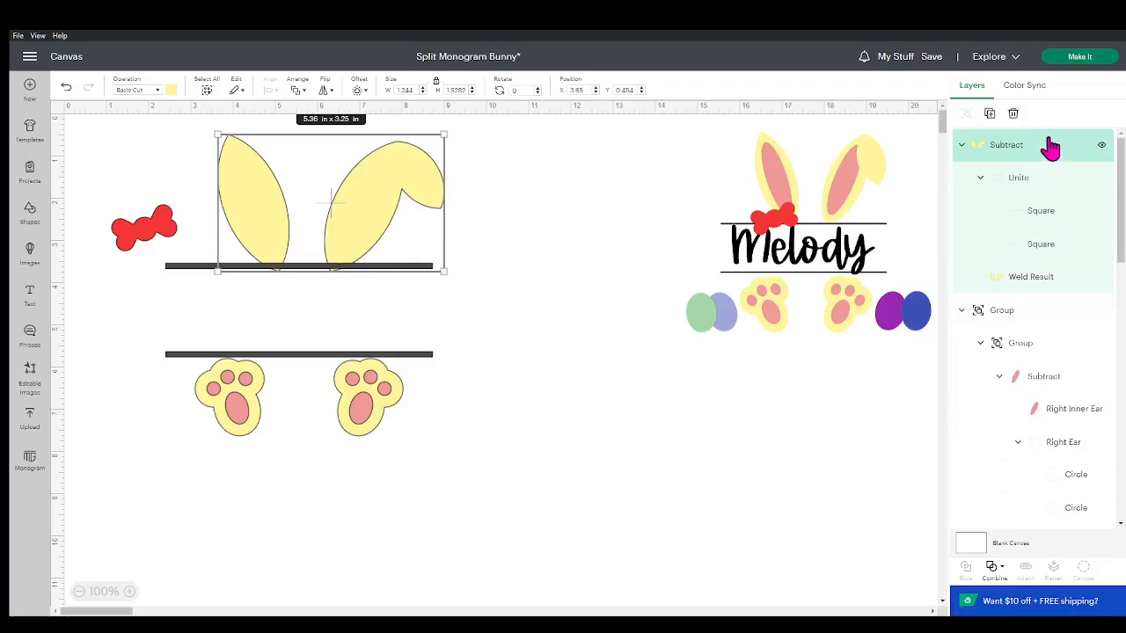
Move the cut yellow ears slightly down from the upper bar to expose the gap at their bases
left_click(530, 420)
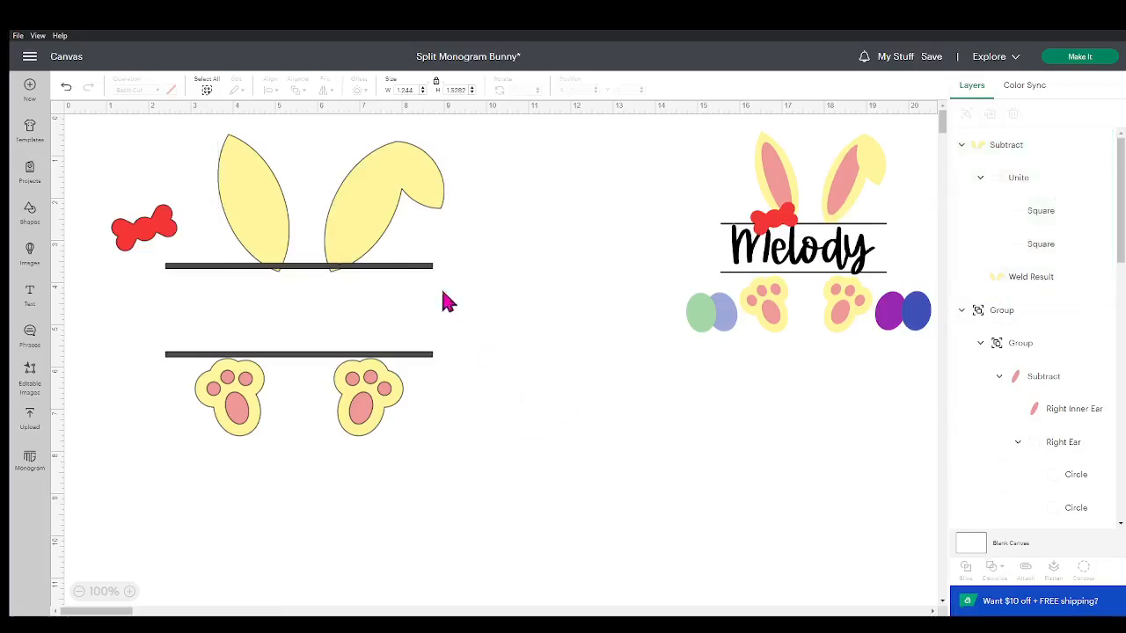
mouse_move(414, 273)
left_mouse_down()
mouse_move(418, 295)
mouse_move(412, 279)
left_mouse_up()
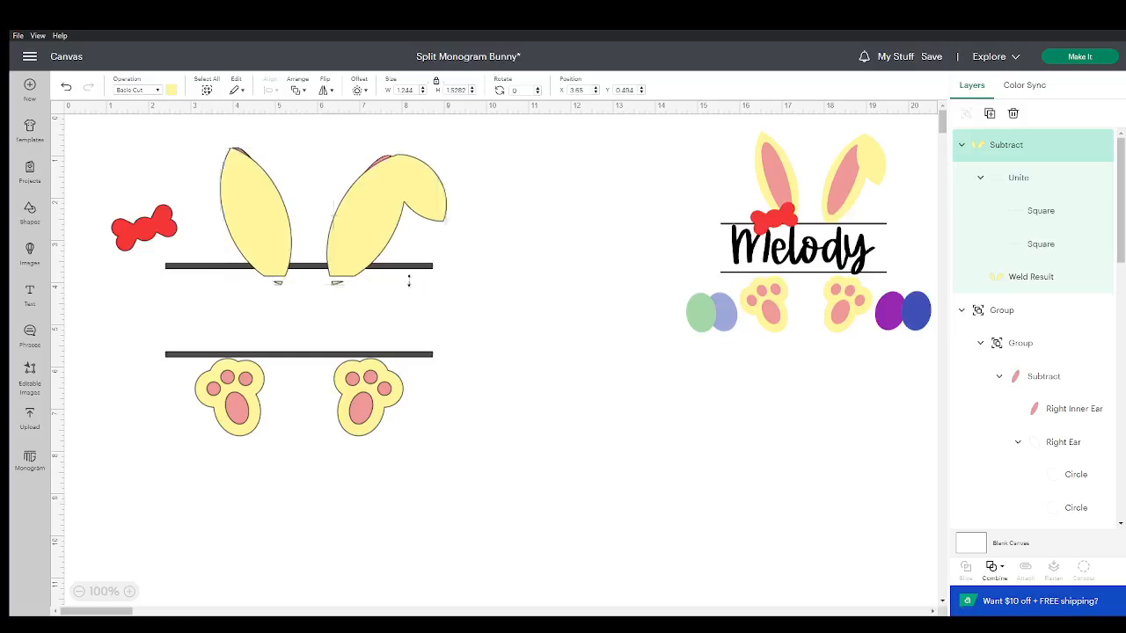
left_click(410, 288)
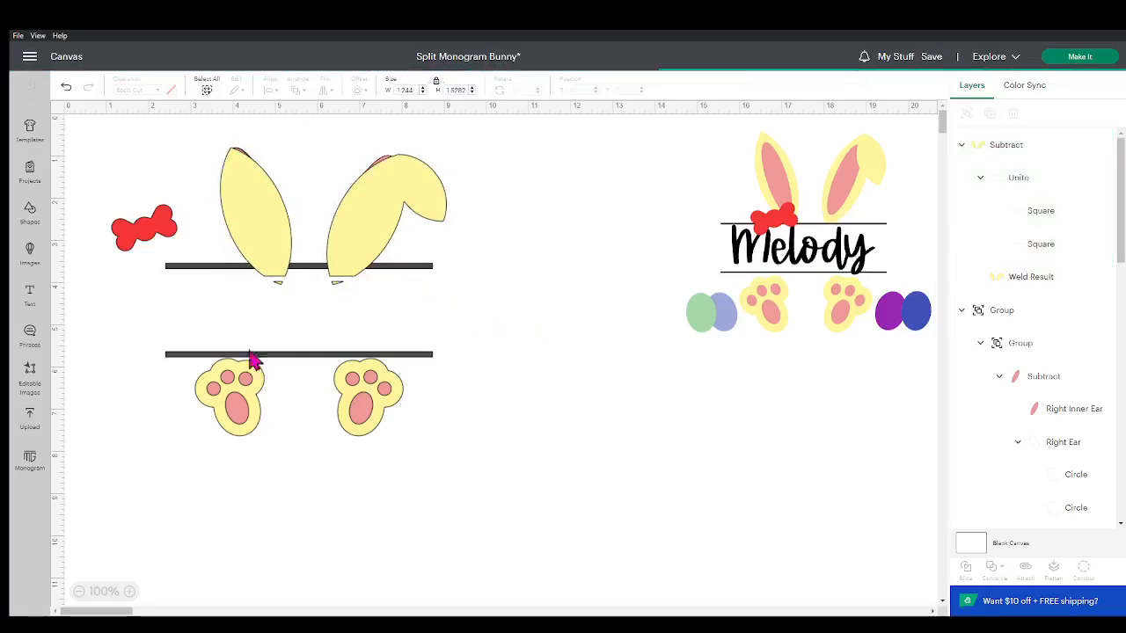
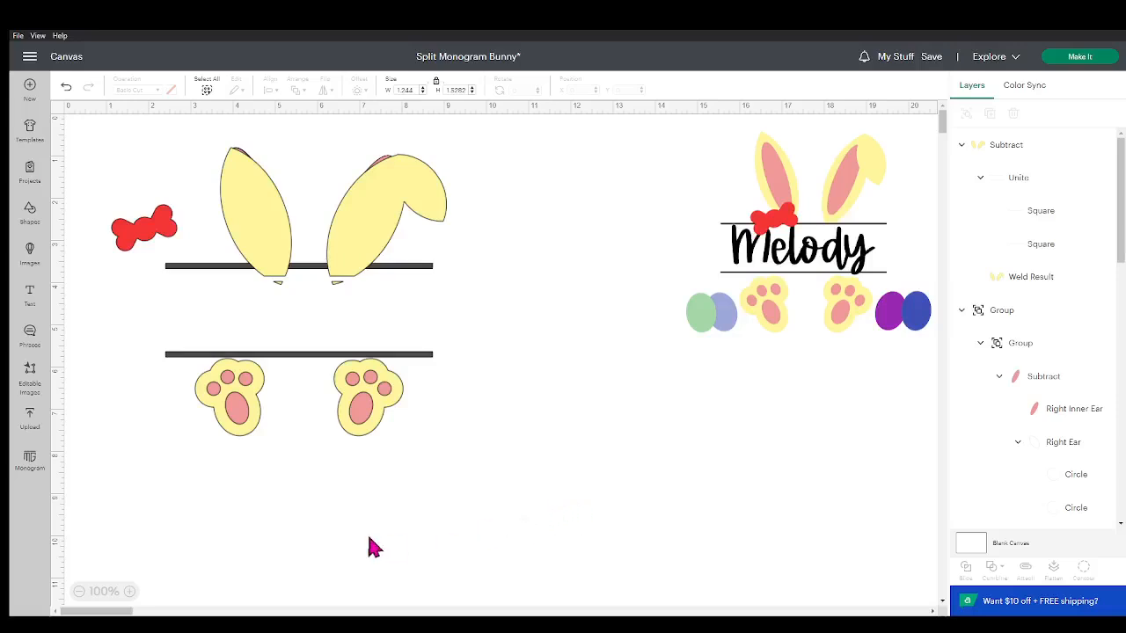
left_click(381, 225)
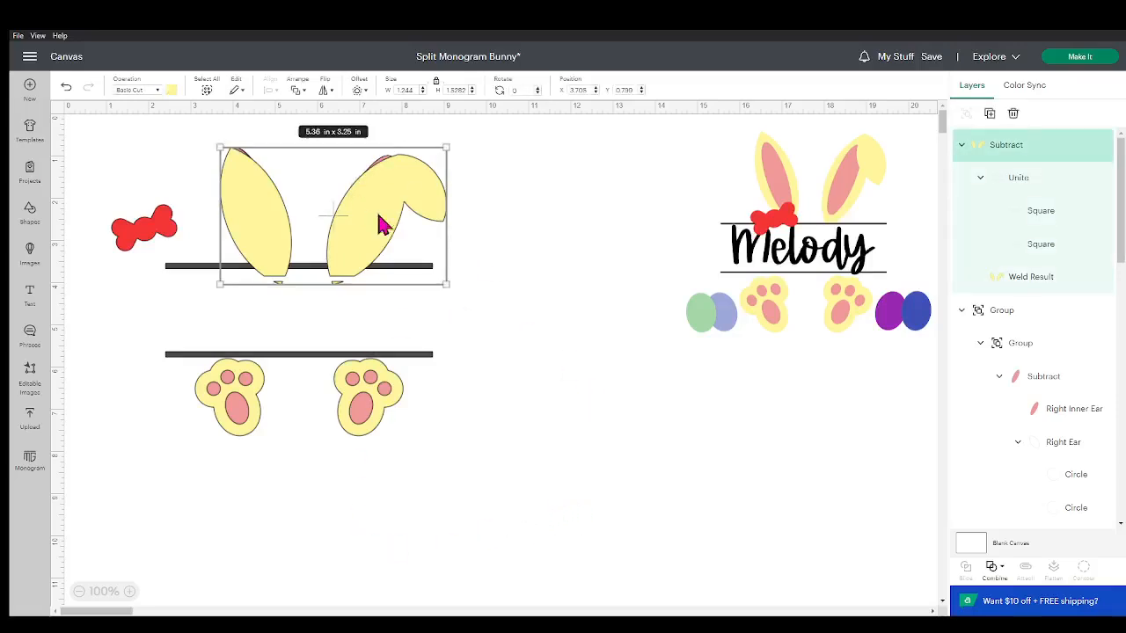
left_click(666, 371)
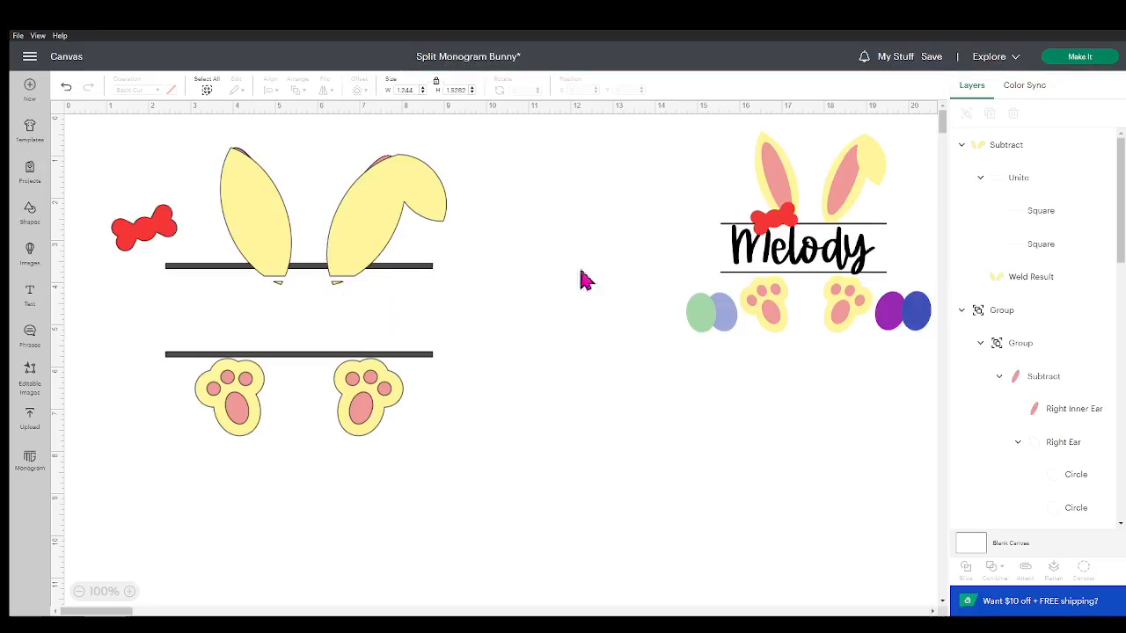
left_click(388, 237)
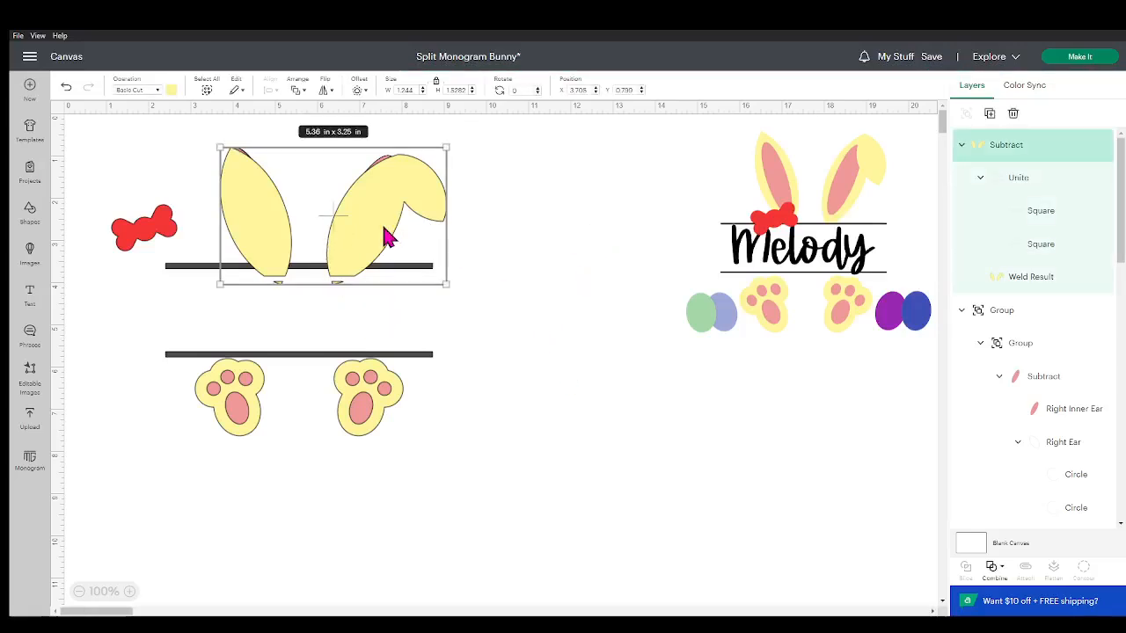
left_click(429, 308)
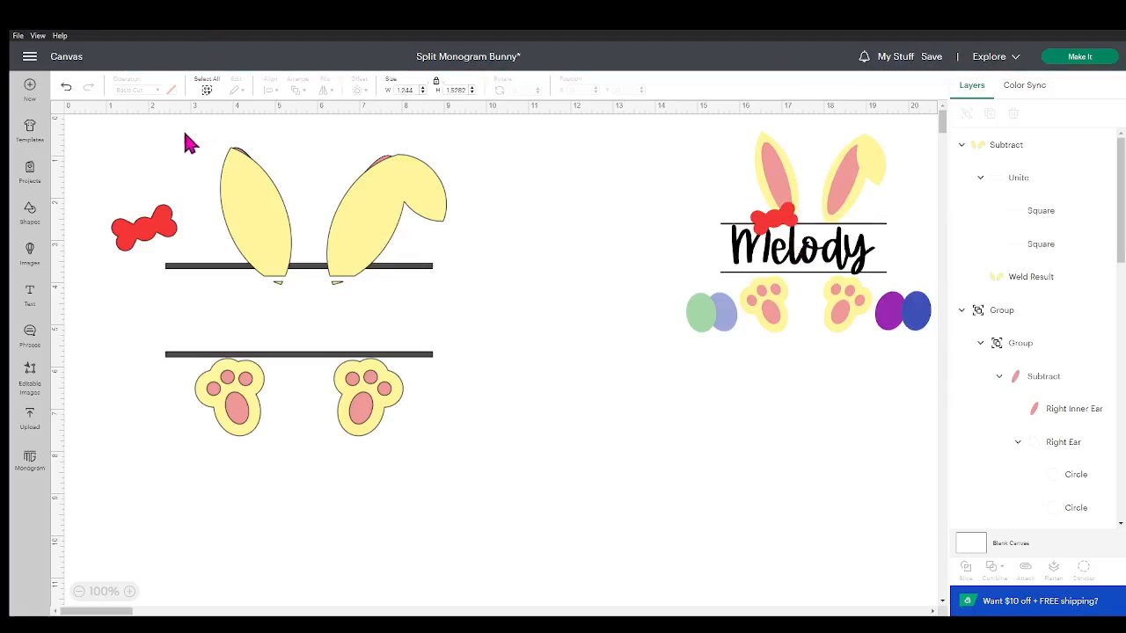
left_click(268, 204)
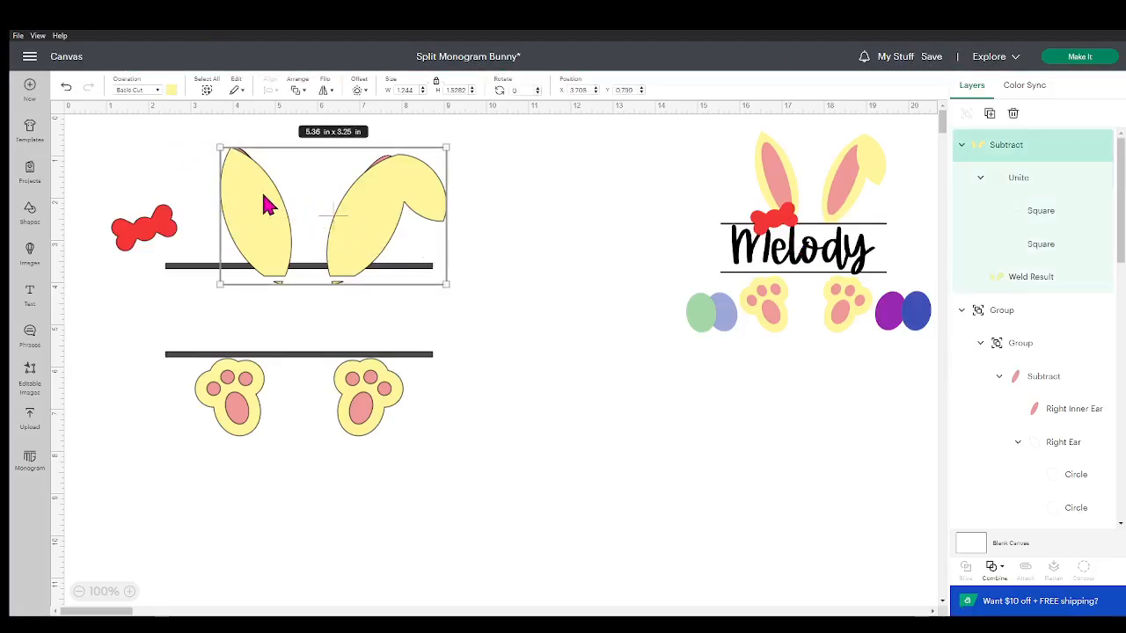
key("ctrl+z")
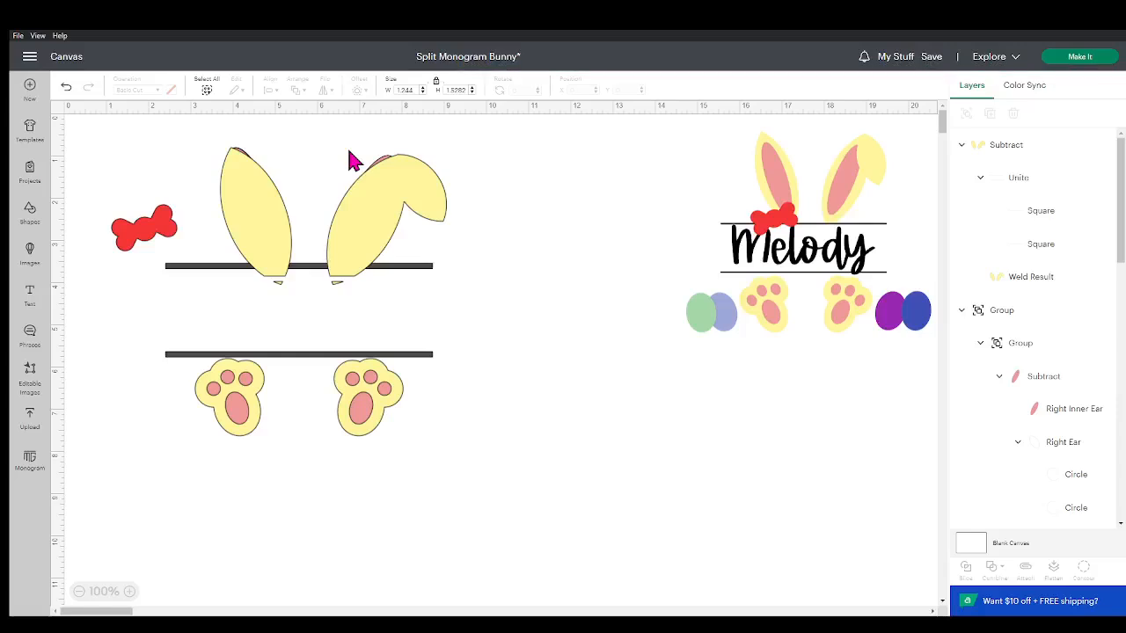
left_click(372, 206)
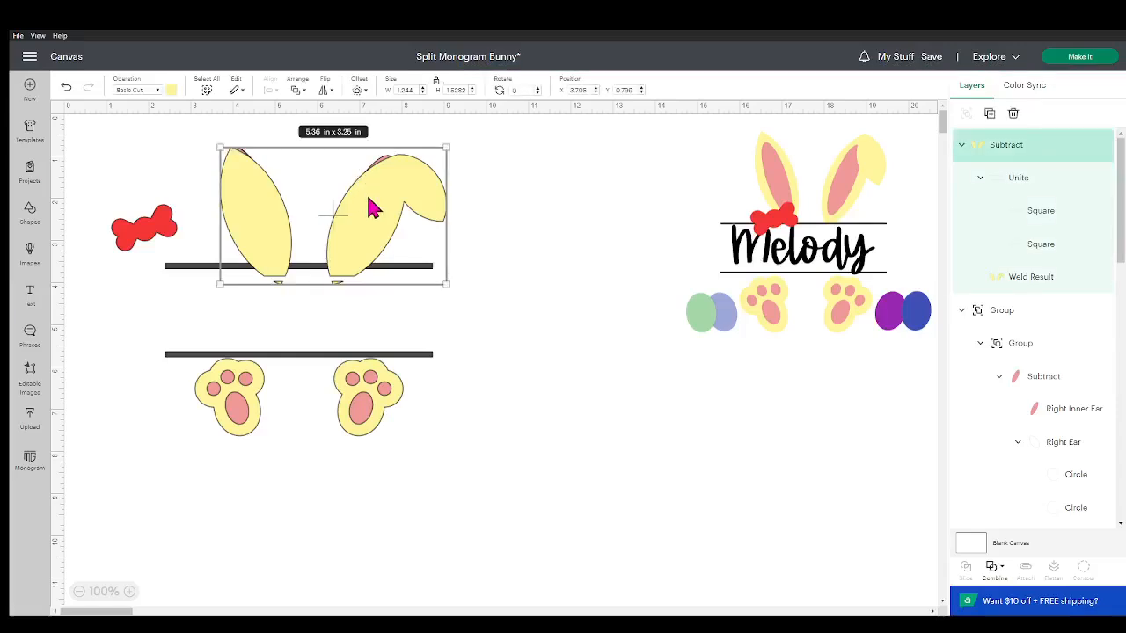
key("ctrl+z")
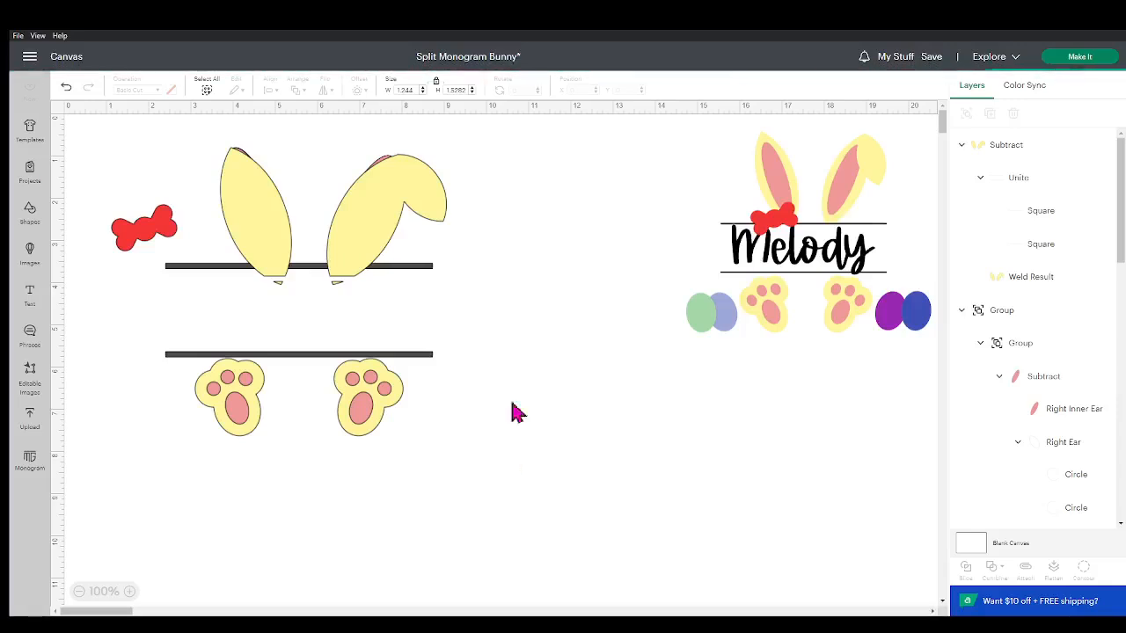
Merge the subtracted yellow ears and their component layers into a single layer
left_click(1023, 152)
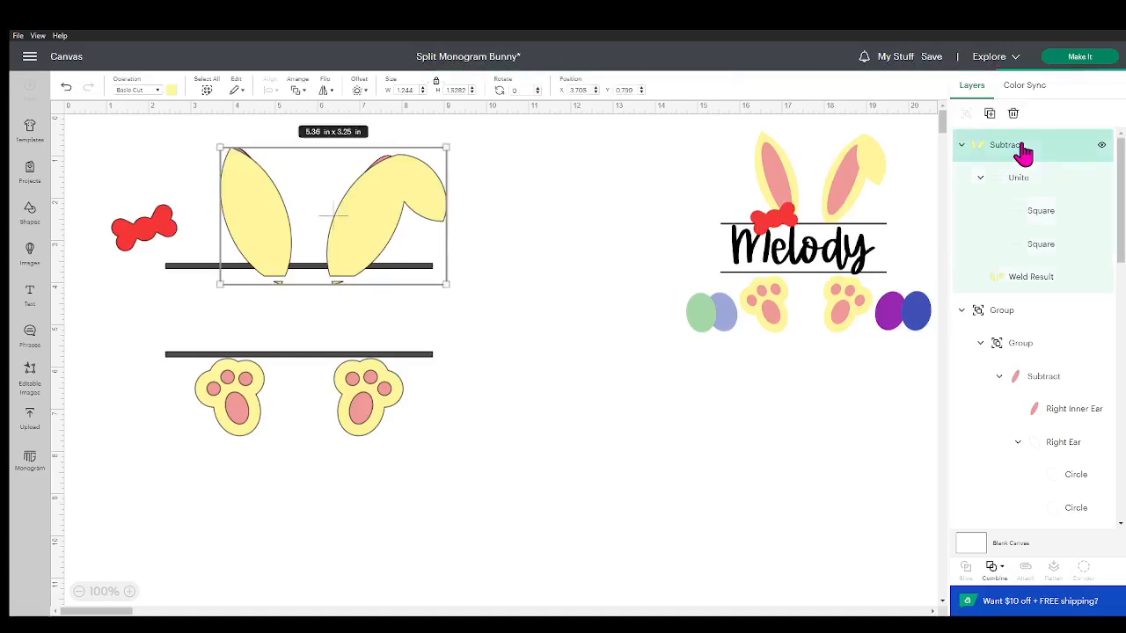
left_click(1029, 181)
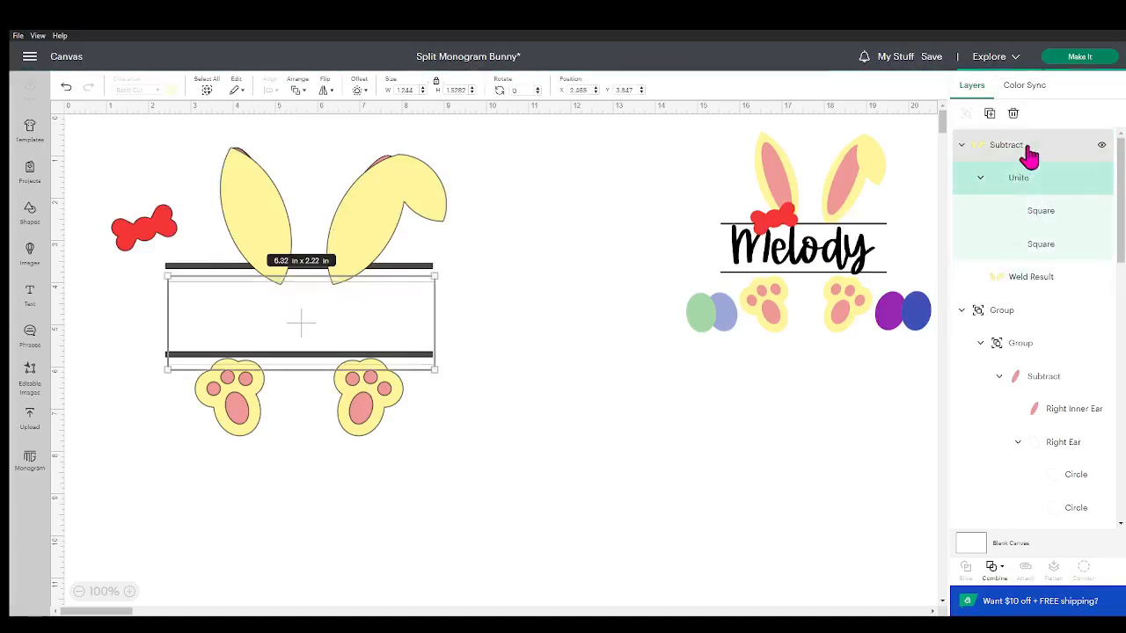
left_click(1027, 149)
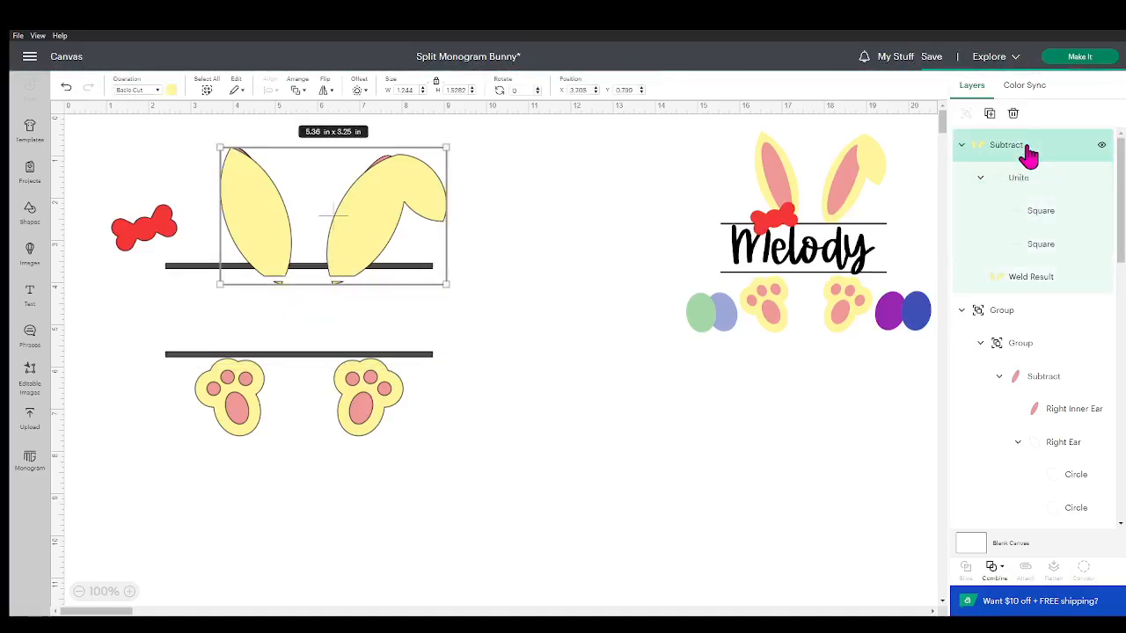
right_click(1029, 157)
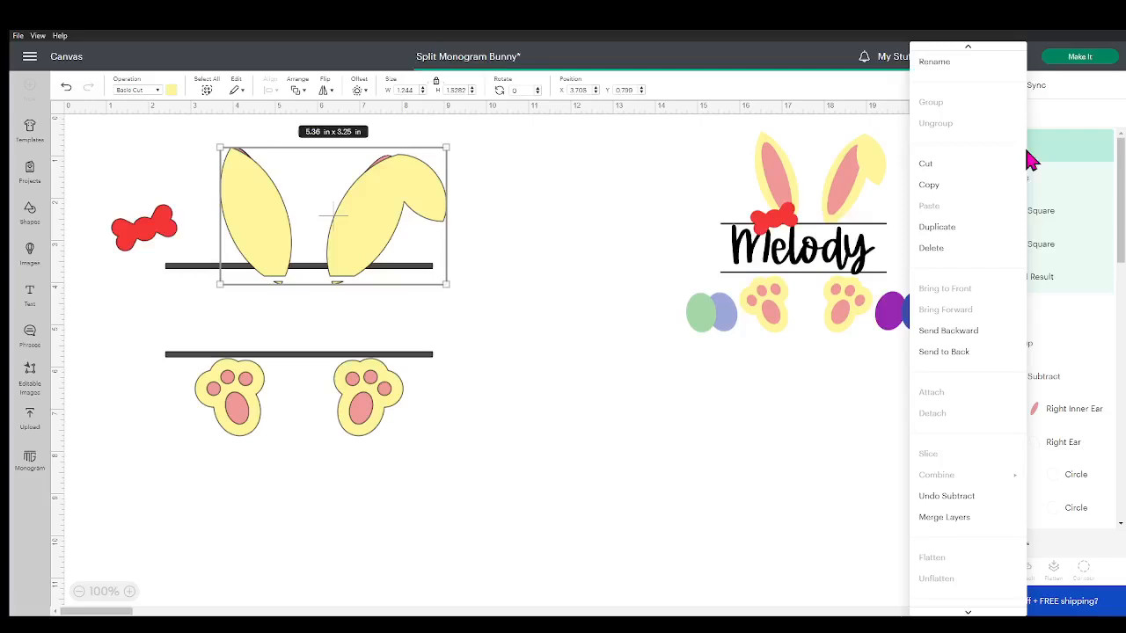
left_click(965, 519)
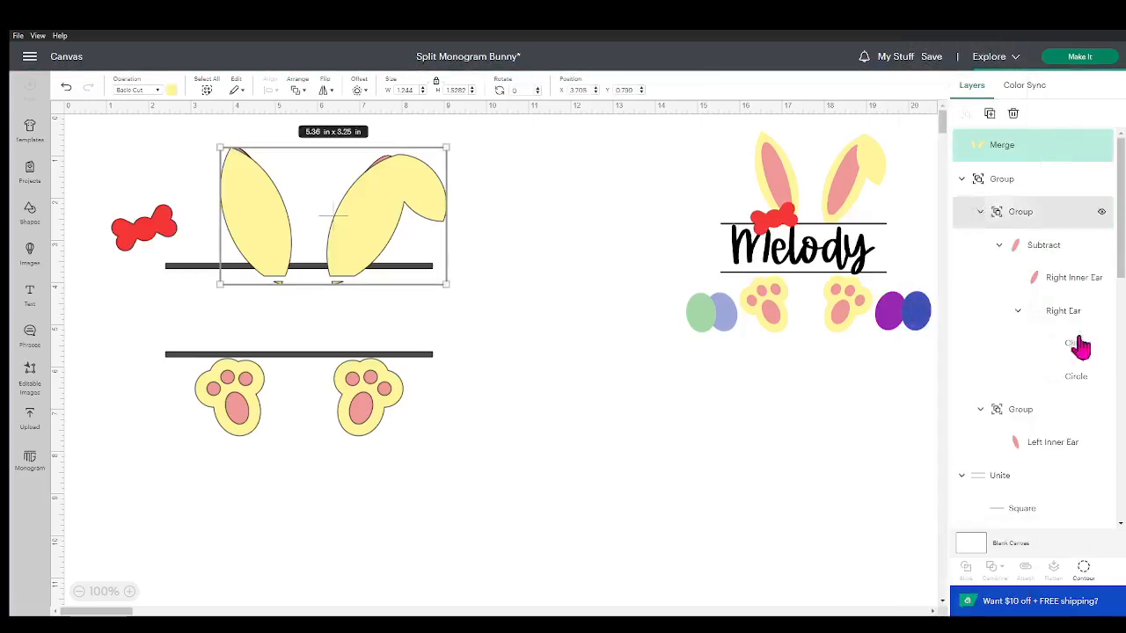
Hide the contours of the two small leftover slivers below the merged yellow ears
left_click(1084, 567)
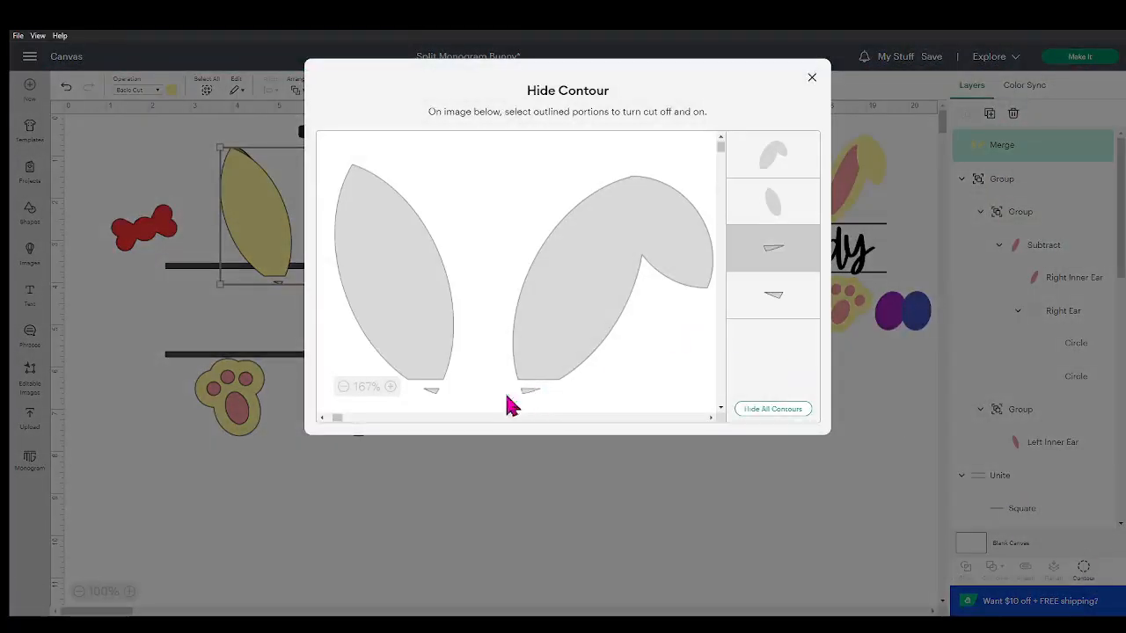
left_click(432, 394)
left_click(540, 520)
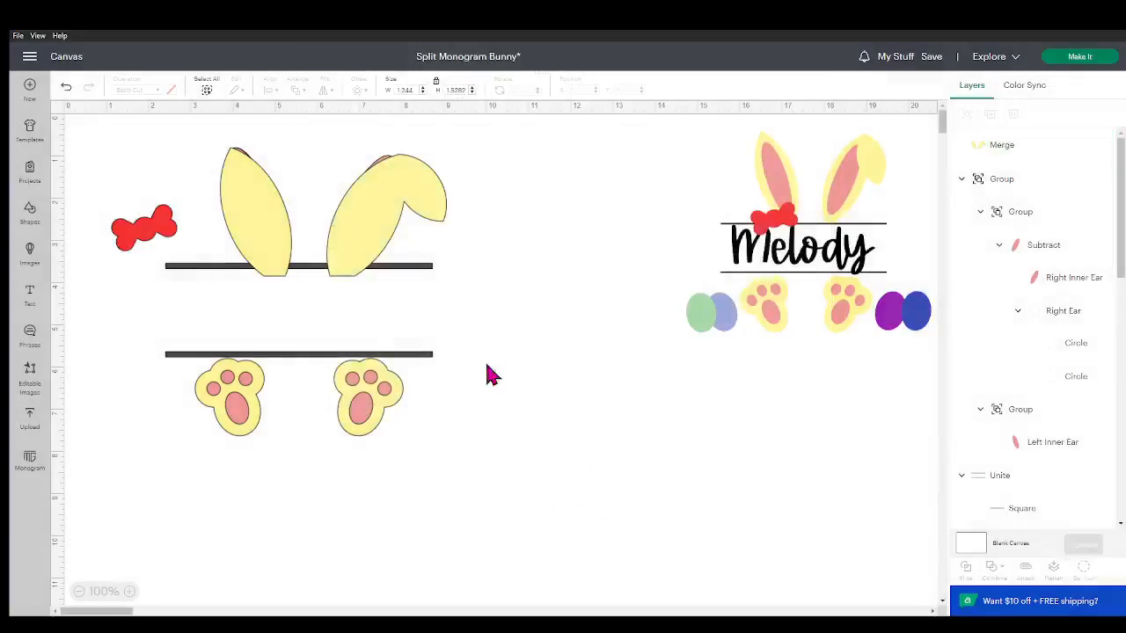
Move the merged yellow ears up so they sit on the upper bar and send them behind the pink inner ears
left_click_drag(355, 228, 357, 216)
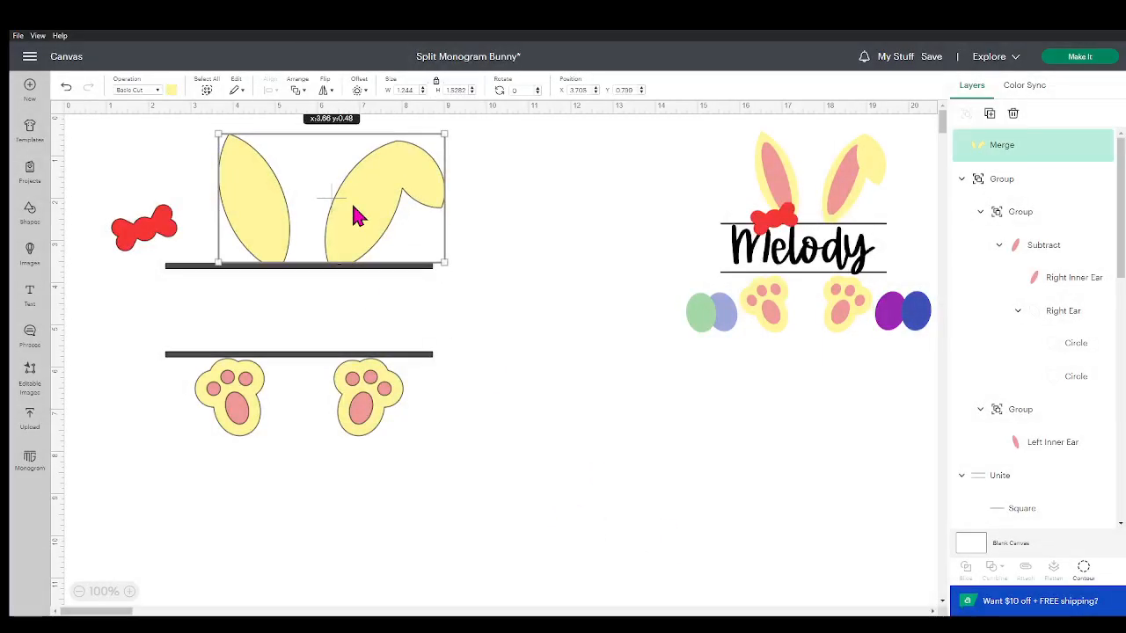
right_click(357, 216)
left_click(431, 391)
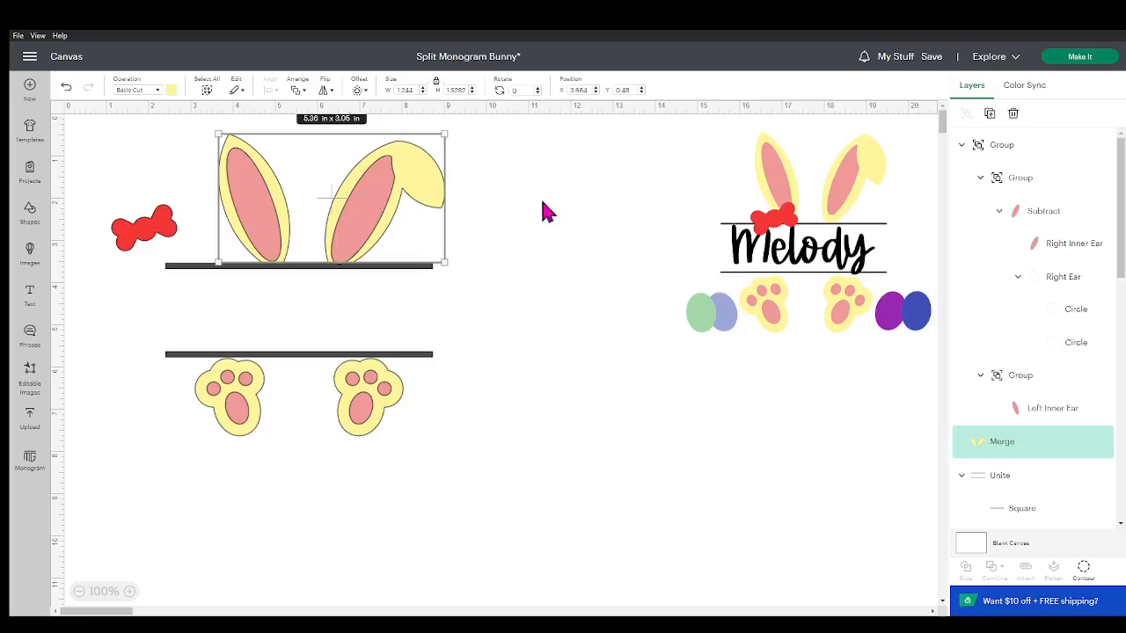
left_click(528, 510)
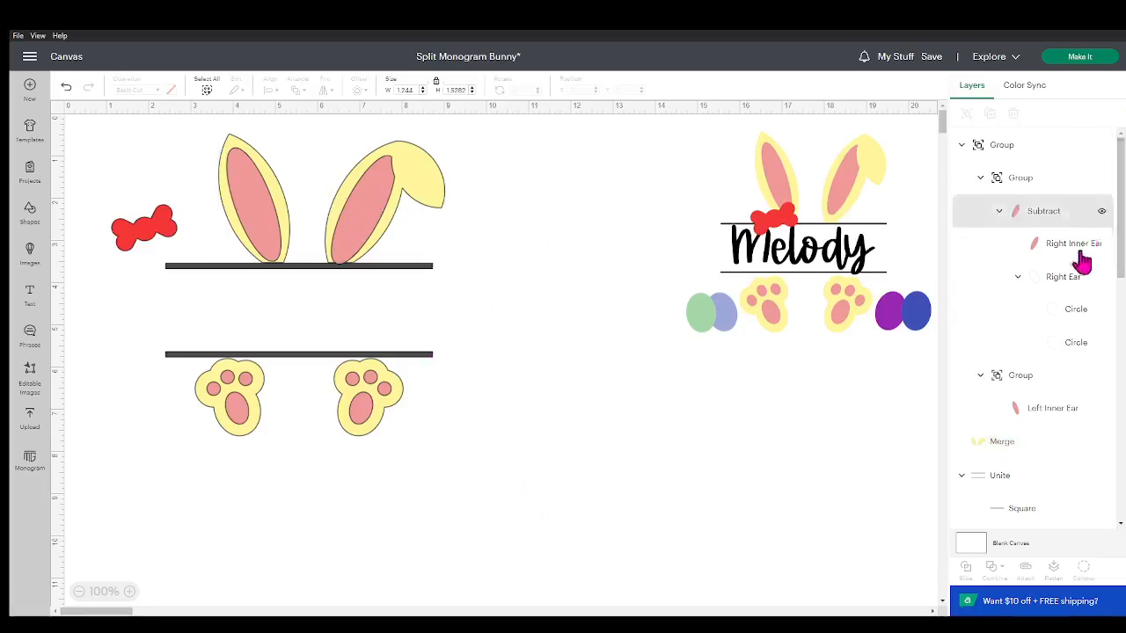
Add a square and place it between the bars so its upper edge overlaps the base of the right inner ear
left_click(30, 214)
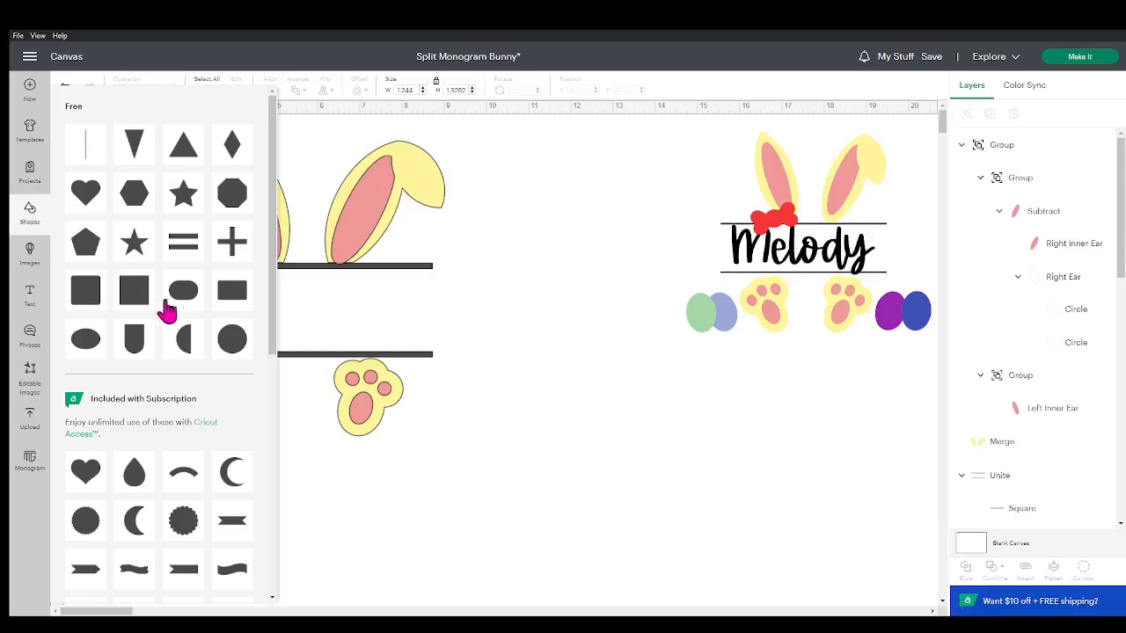
left_click(137, 308)
left_click_drag(483, 510, 349, 306)
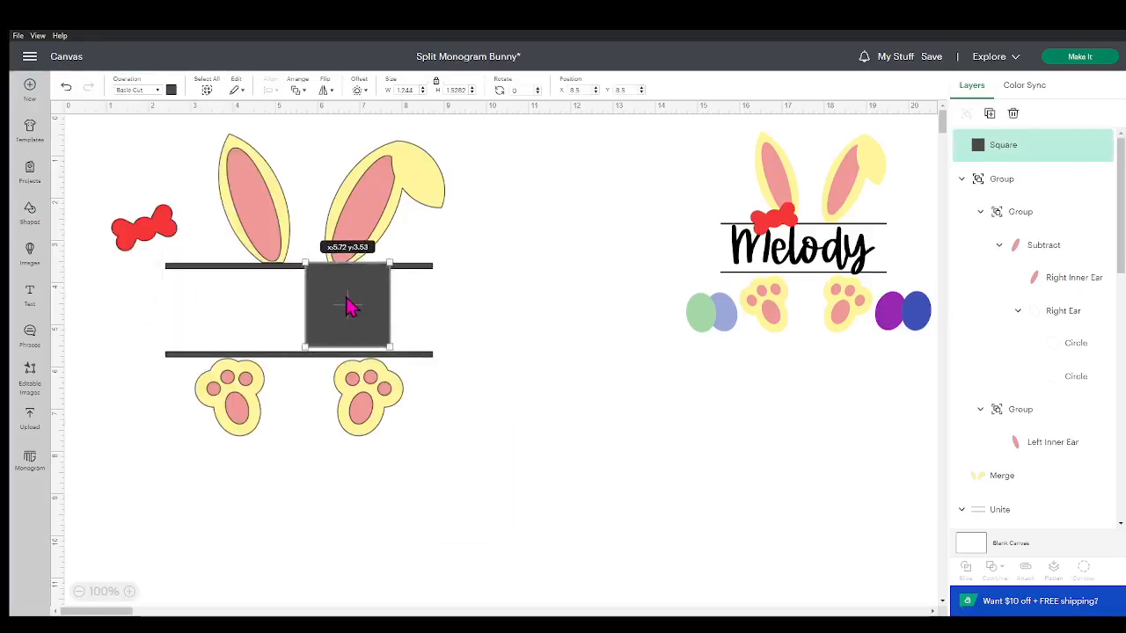
Subtract the square from the right pink inner ear to trim its base at the upper bar
left_click(1053, 255)
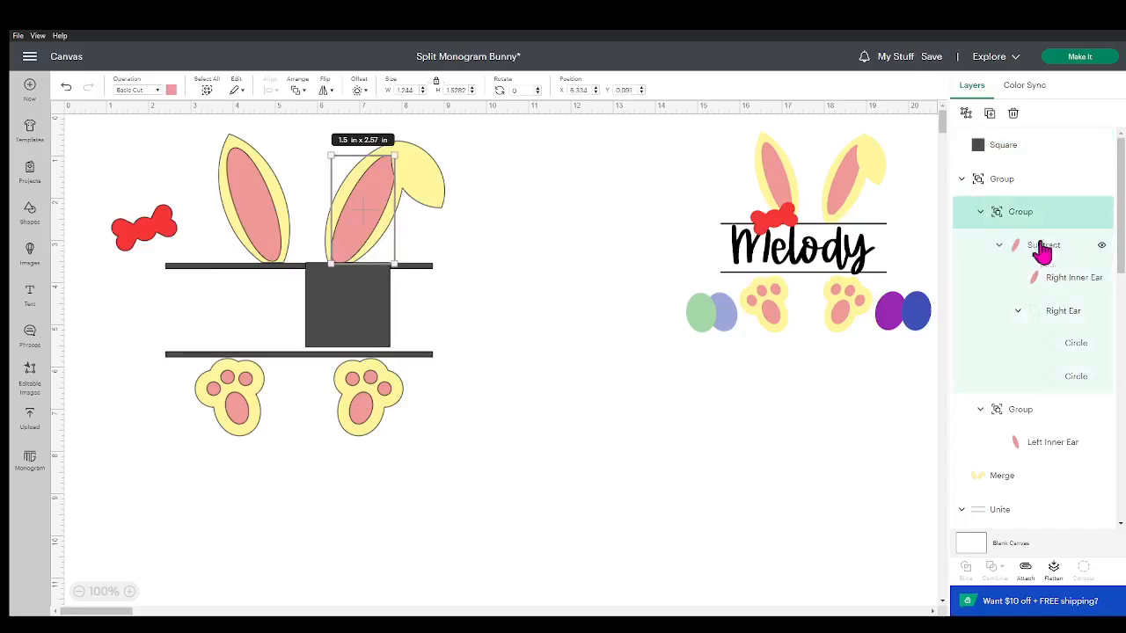
left_click(1025, 151, "shift")
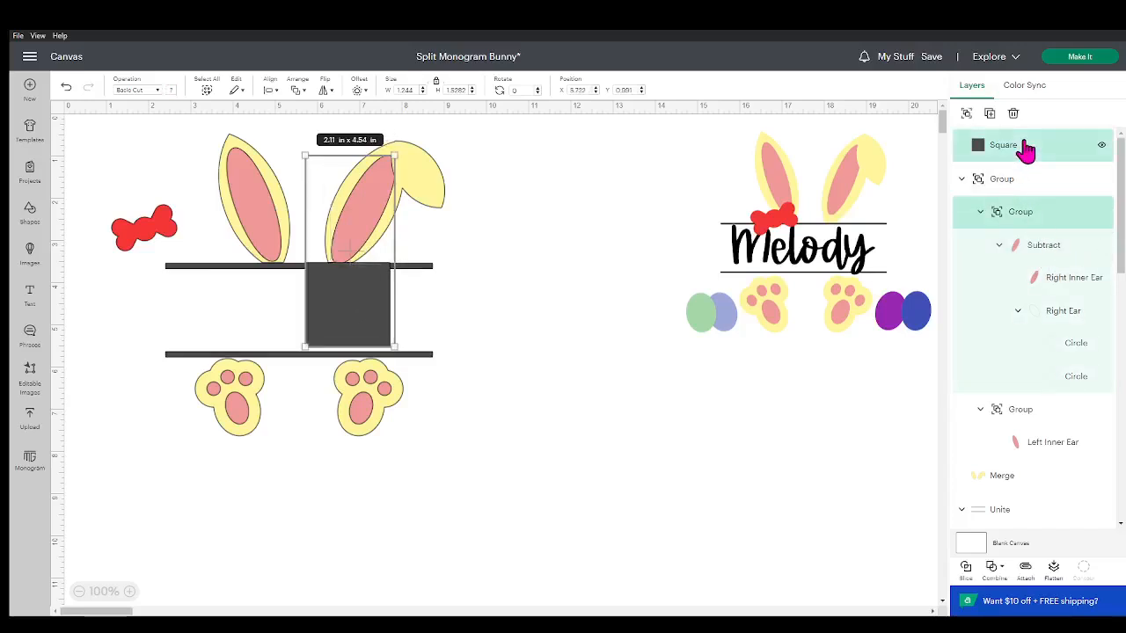
left_click(1006, 572)
left_click(1025, 501)
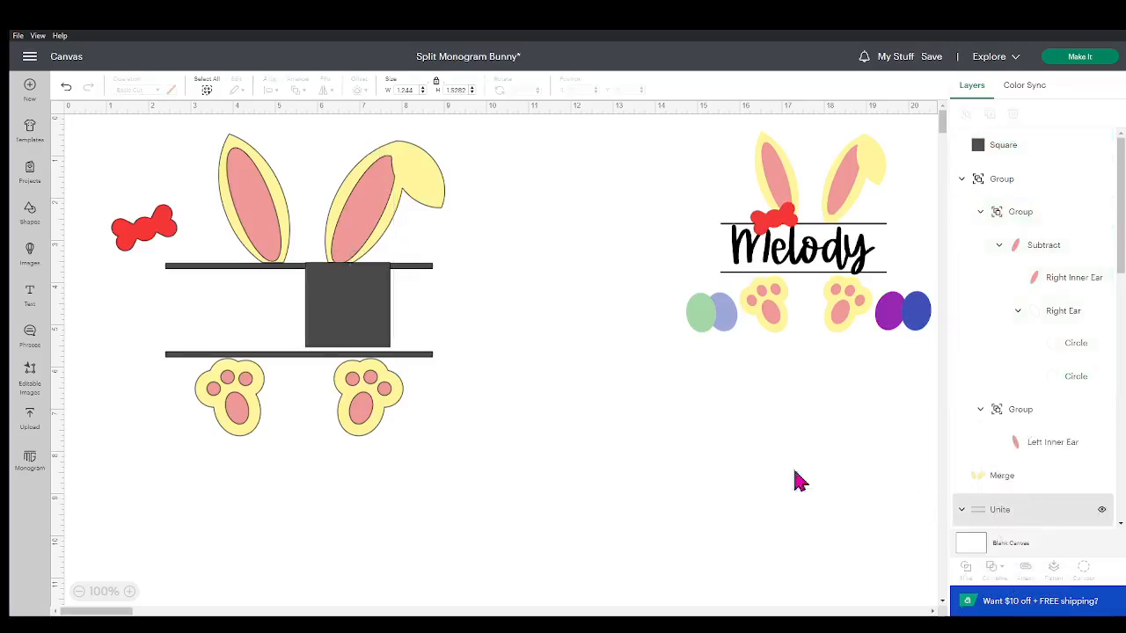
left_click(517, 431)
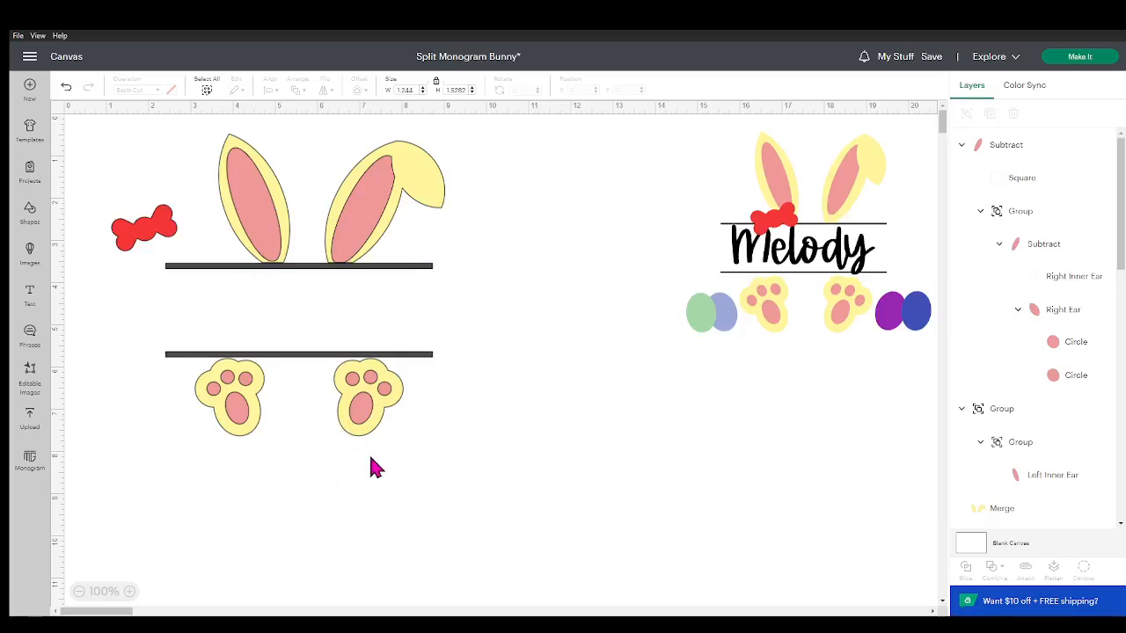
Add a circle beside the right paw and reshape it without locked proportions into an oval about 0.95 in by 1.24 in
left_click(30, 213)
left_click(233, 343)
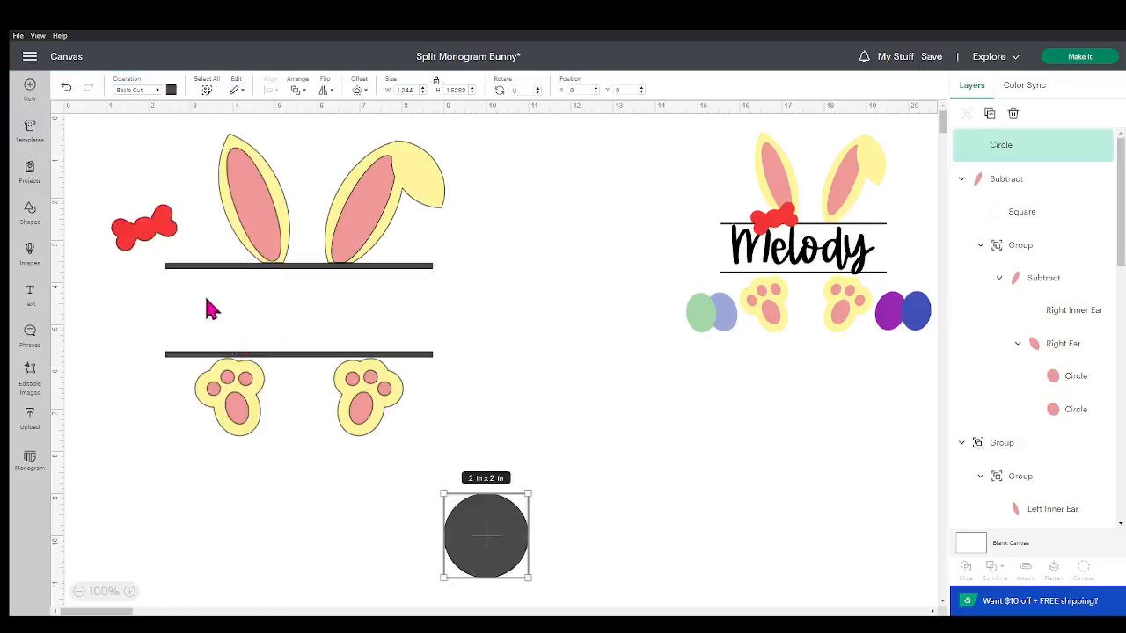
left_click_drag(498, 540, 523, 382)
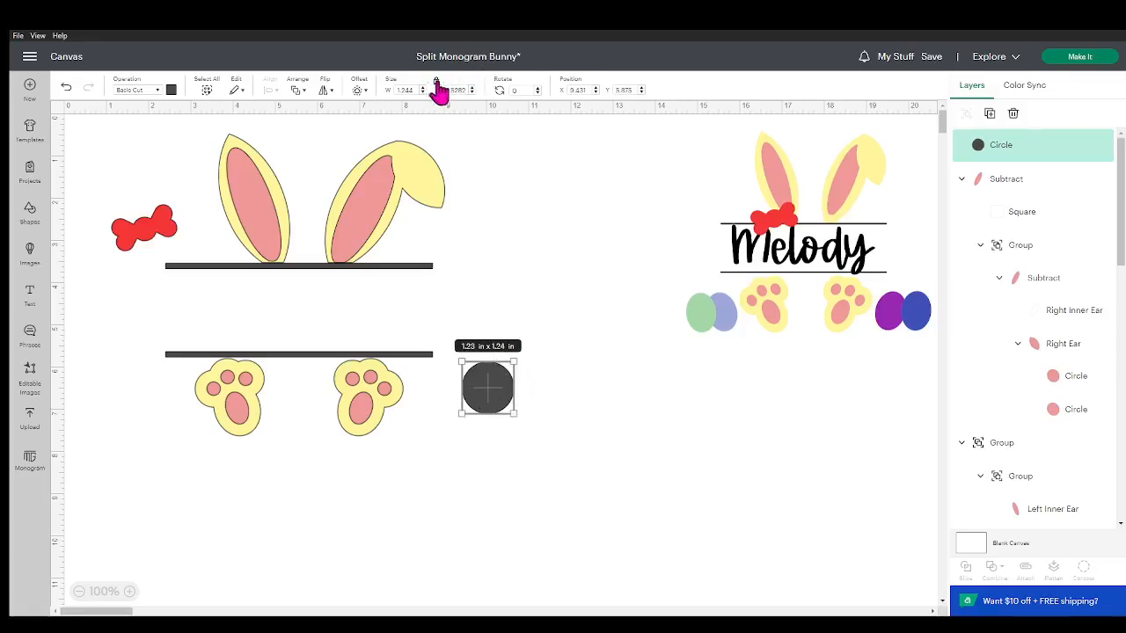
left_click_drag(518, 379, 510, 375)
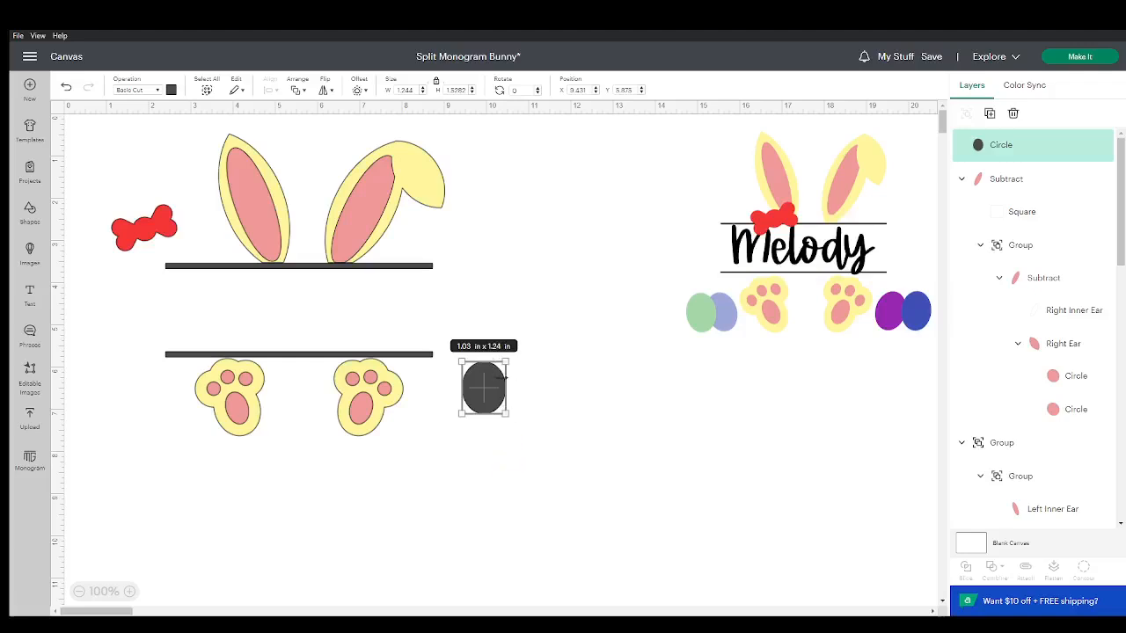
left_click_drag(505, 379, 475, 432)
left_click(485, 457)
left_click(480, 436)
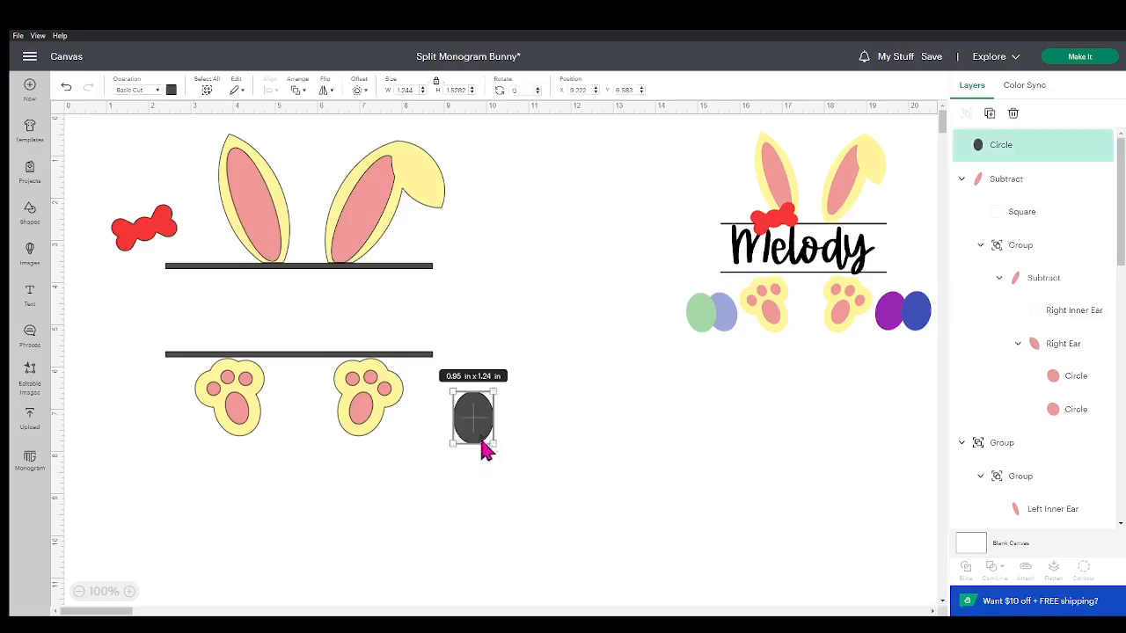
Tilt the dark oval clockwise by about 15 degrees and position it to the right of the right paw
left_click(494, 464)
left_click(489, 433)
left_click_drag(499, 457, 487, 456)
left_click(526, 427)
left_click_drag(472, 416, 478, 406)
Duplicate the tilted oval, make the copy slightly larger and more upright, and overlap it on the original's left side
key("ctrl+d")
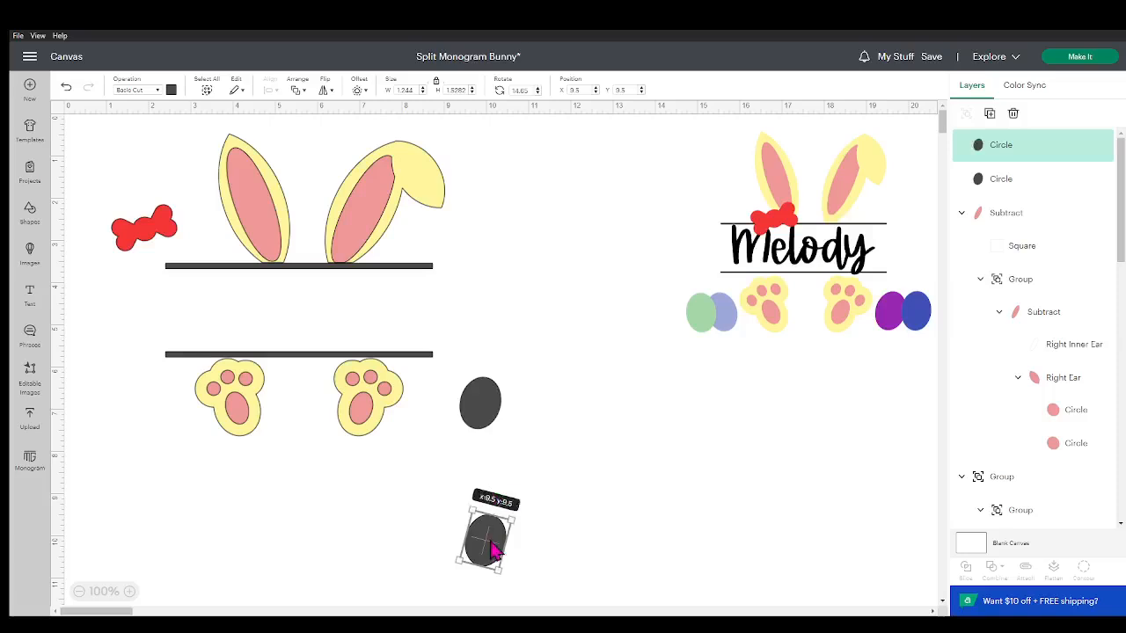
left_click_drag(495, 543, 460, 443)
left_click(464, 473)
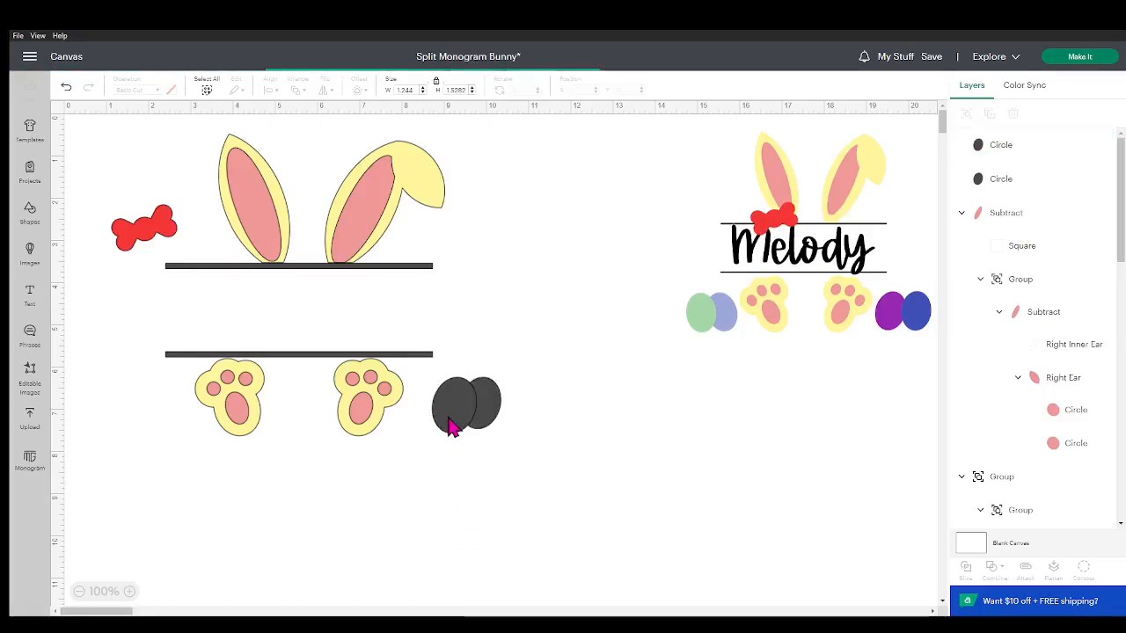
left_click(453, 428)
left_click_drag(466, 444, 484, 445)
left_click(470, 477)
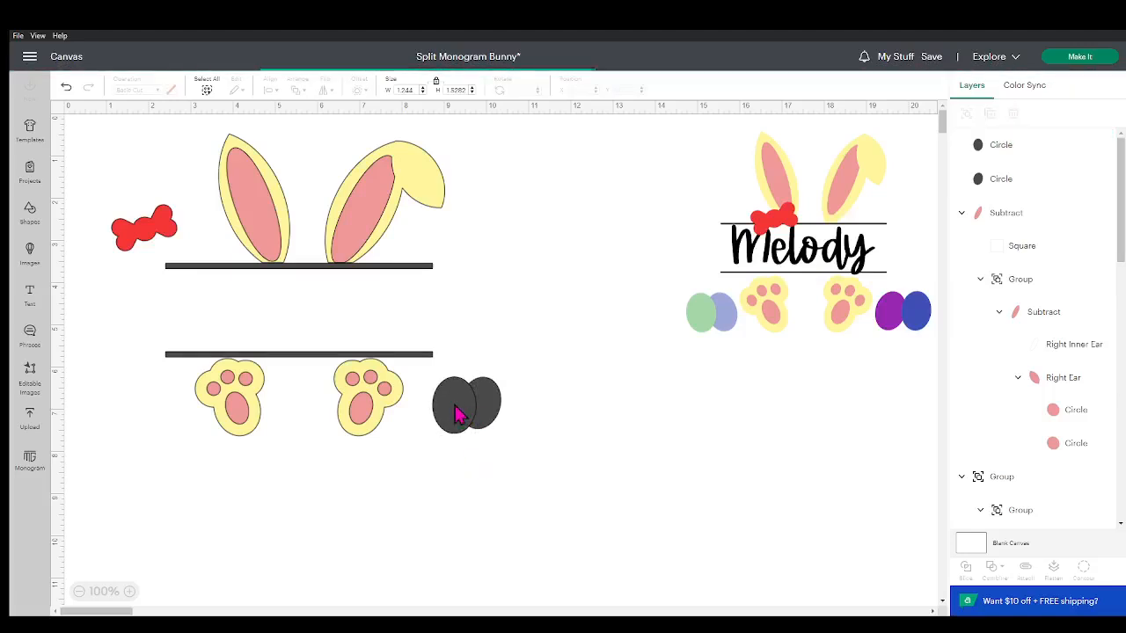
Duplicate the pair of overlapping dark eggs, place the copy beside the left paw, and flip it horizontally
left_click_drag(509, 441, 447, 415)
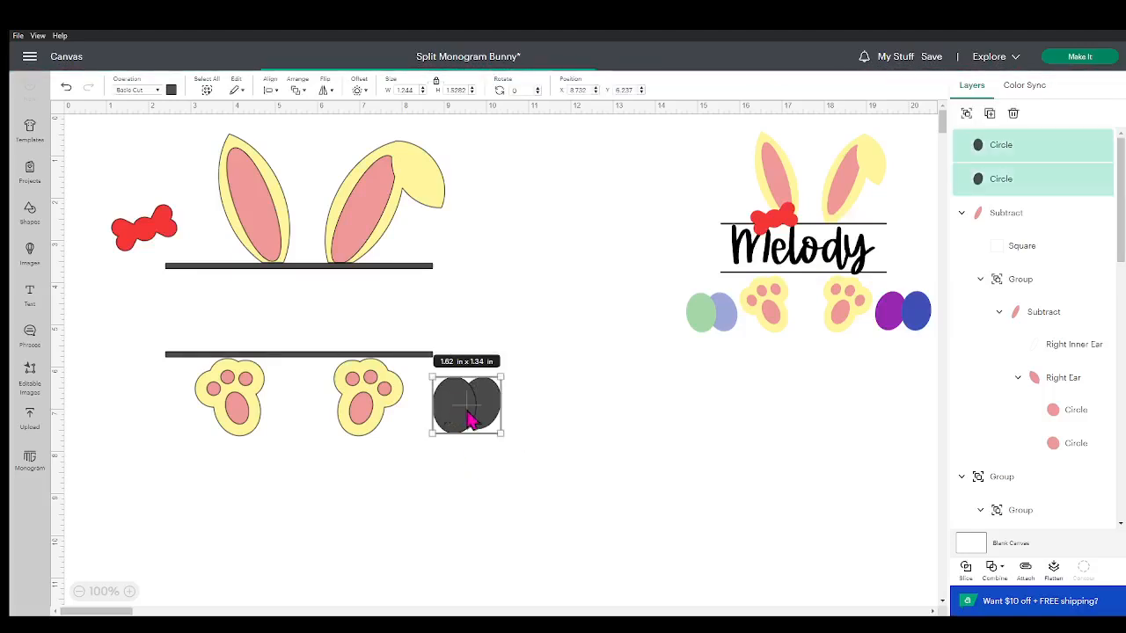
key("ctrl+d")
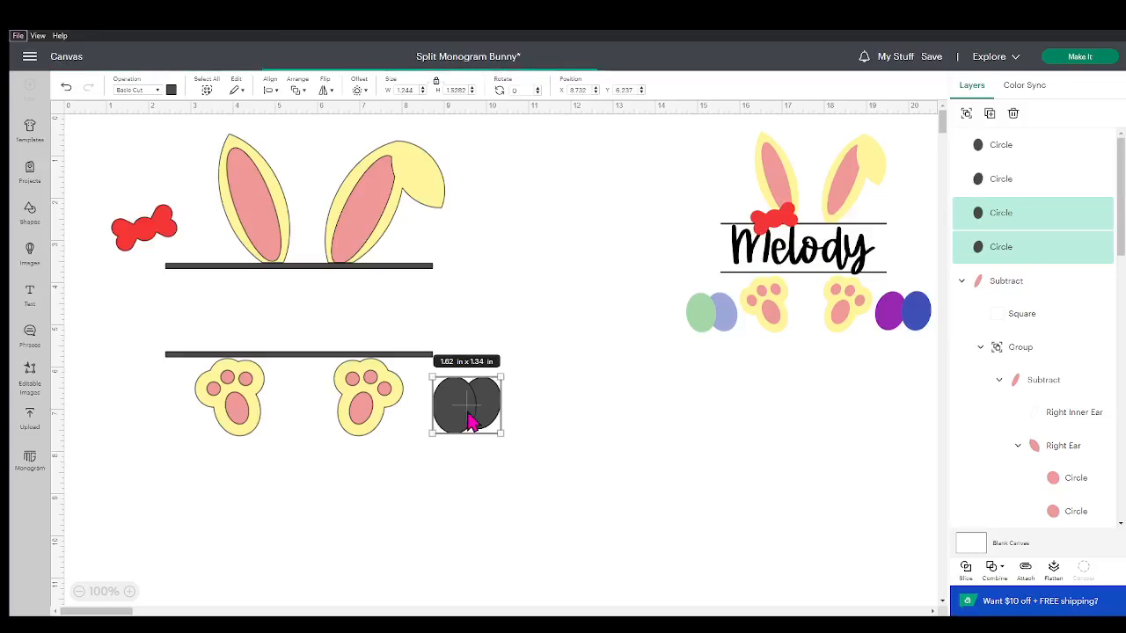
left_click_drag(469, 422, 146, 418)
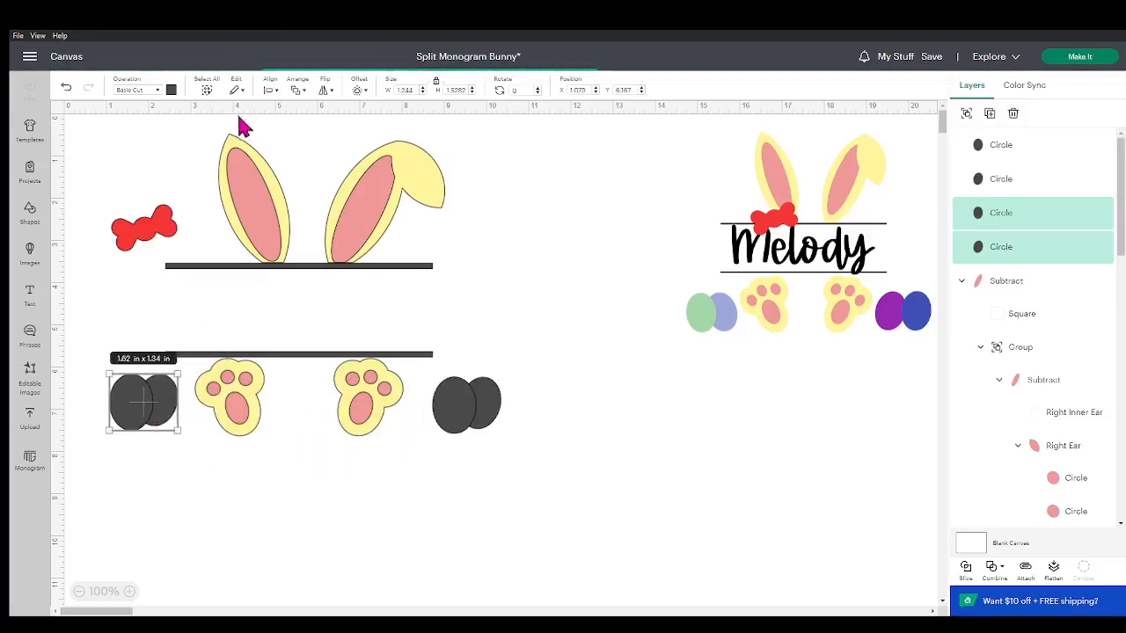
left_click(325, 92)
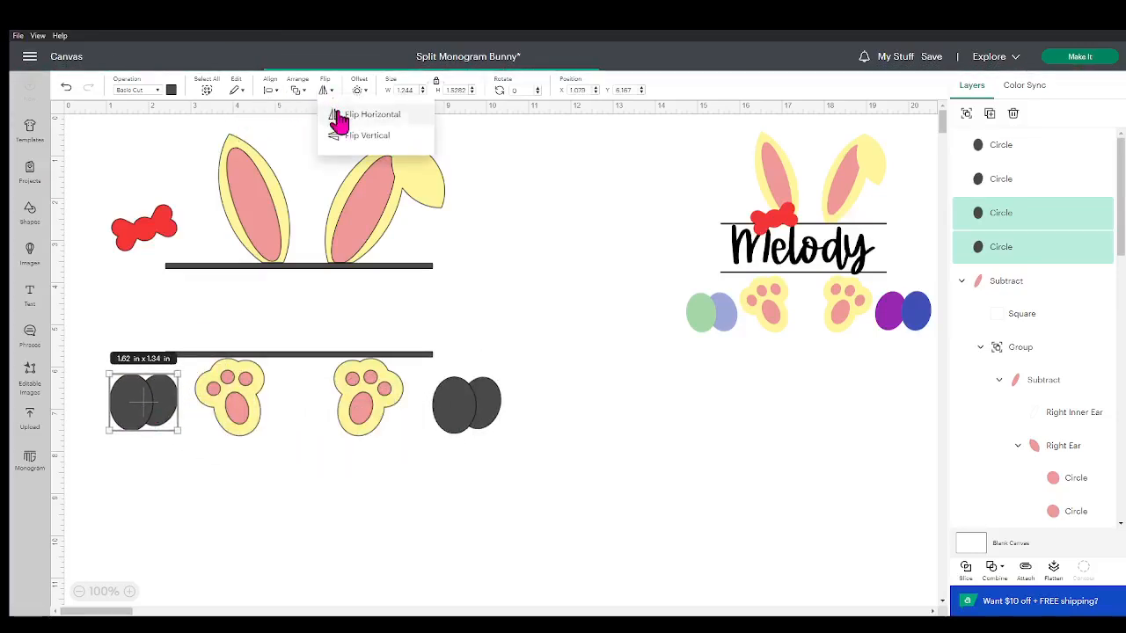
left_click(338, 113)
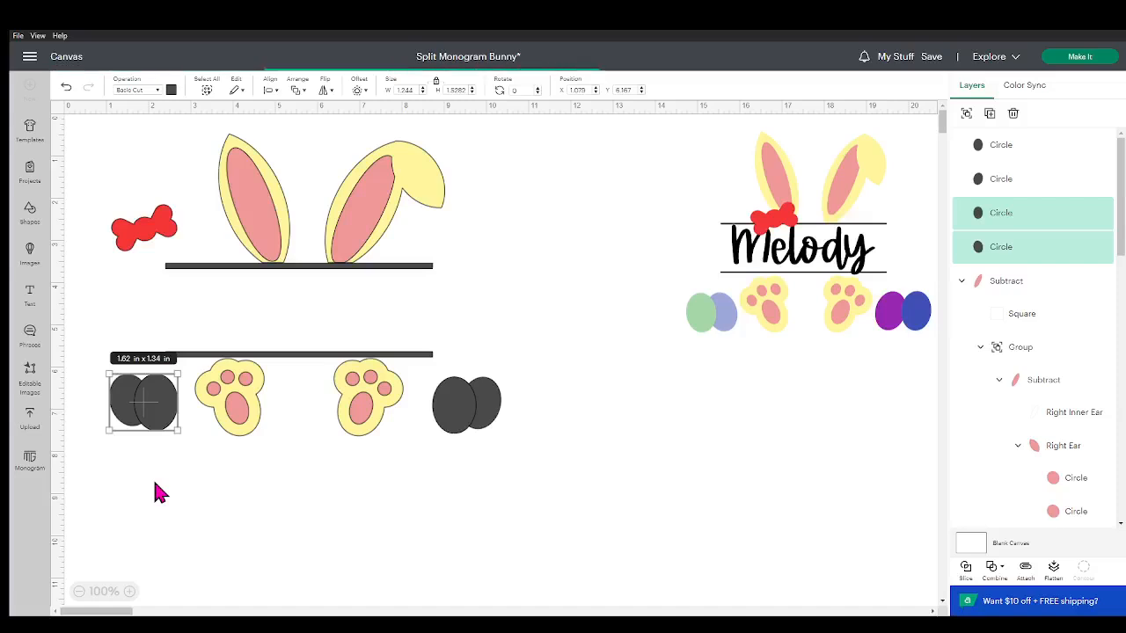
left_click_drag(157, 409, 152, 415)
left_click(228, 505)
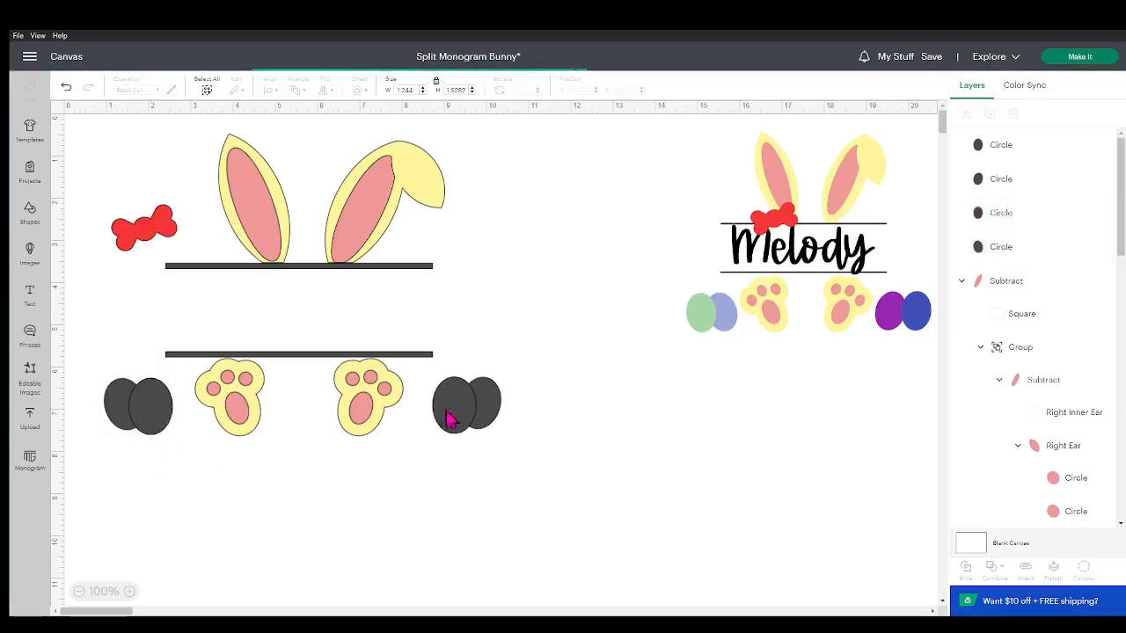
Color the rear egg beside the right paw blue and the front egg purple
left_click(490, 422)
left_click(172, 90)
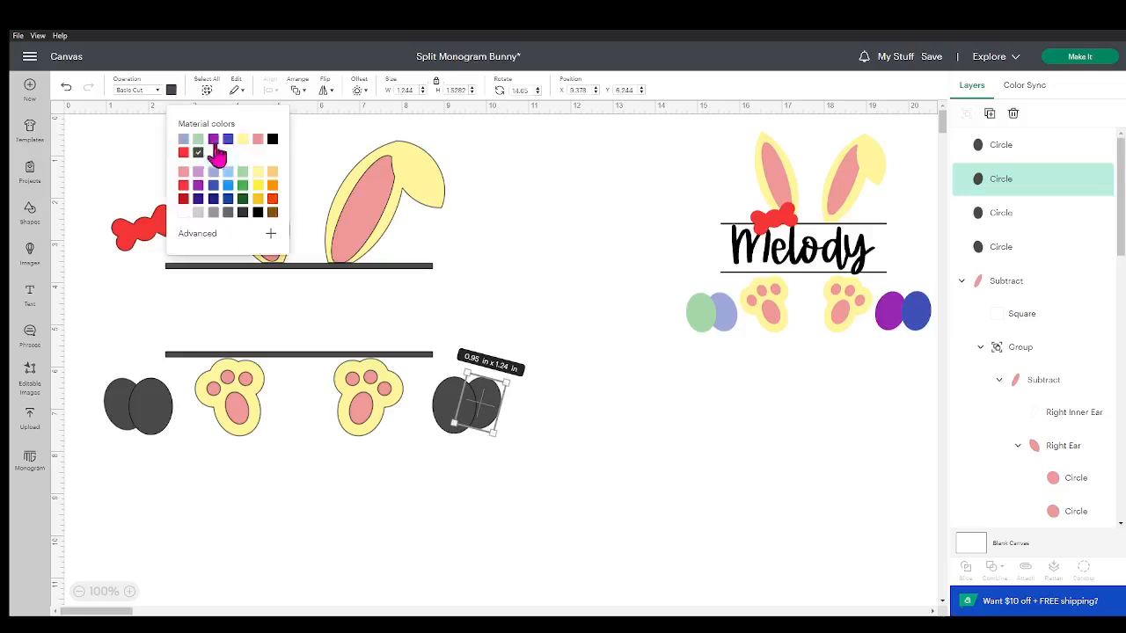
left_click(405, 484)
left_click(446, 420)
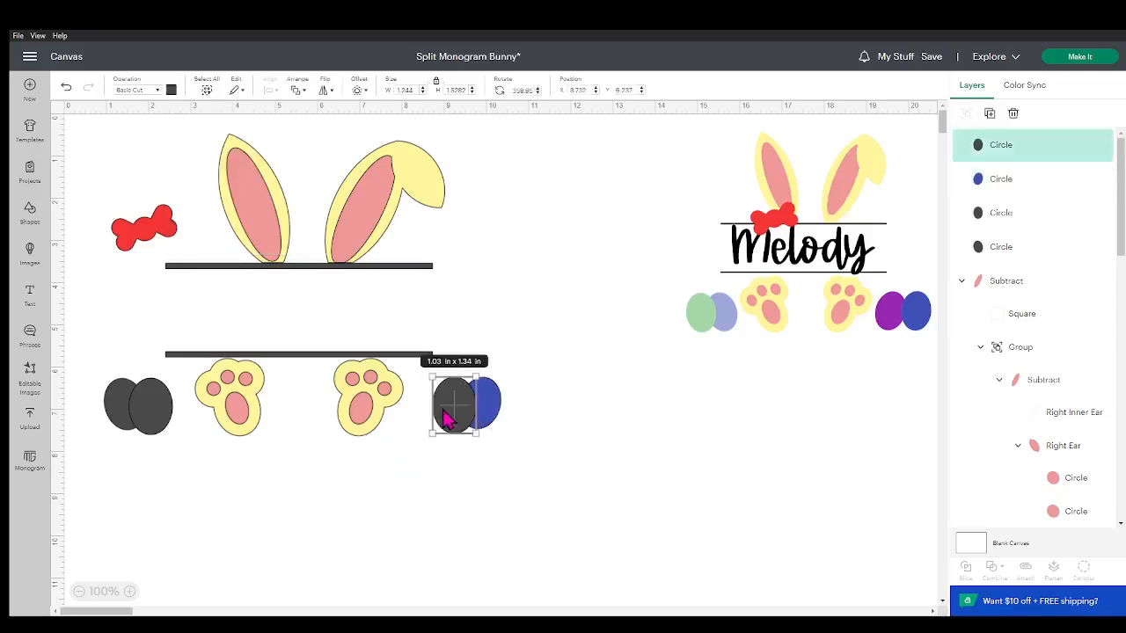
left_click(171, 91)
left_click(231, 222)
left_click(307, 531)
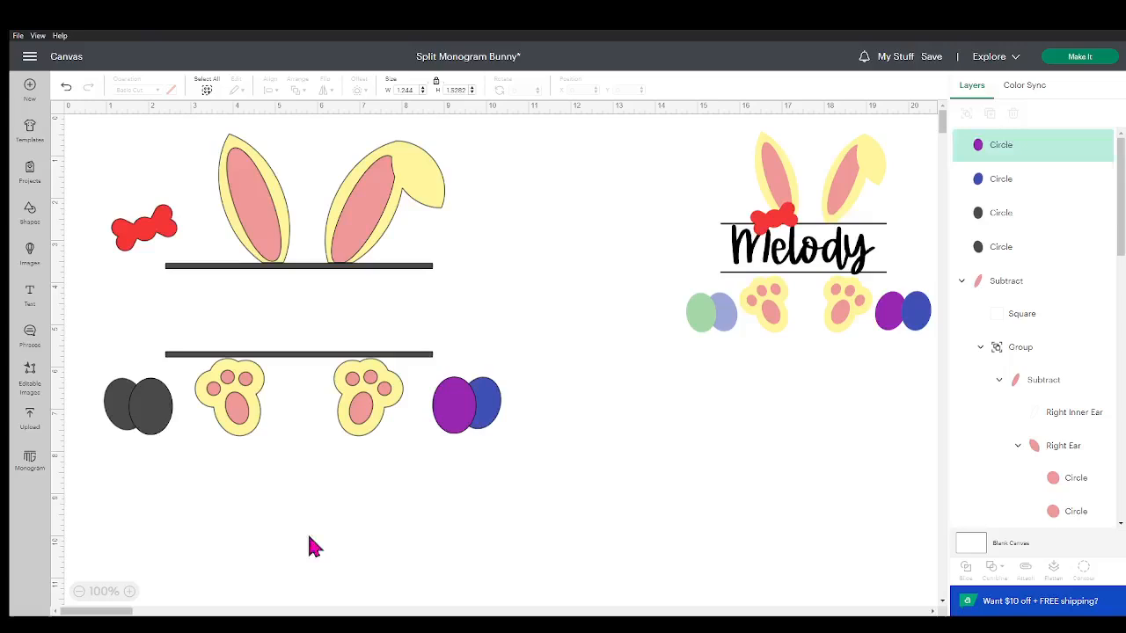
Color the front egg beside the left paw light periwinkle and the rear egg light green
left_click(151, 421)
left_click(170, 90)
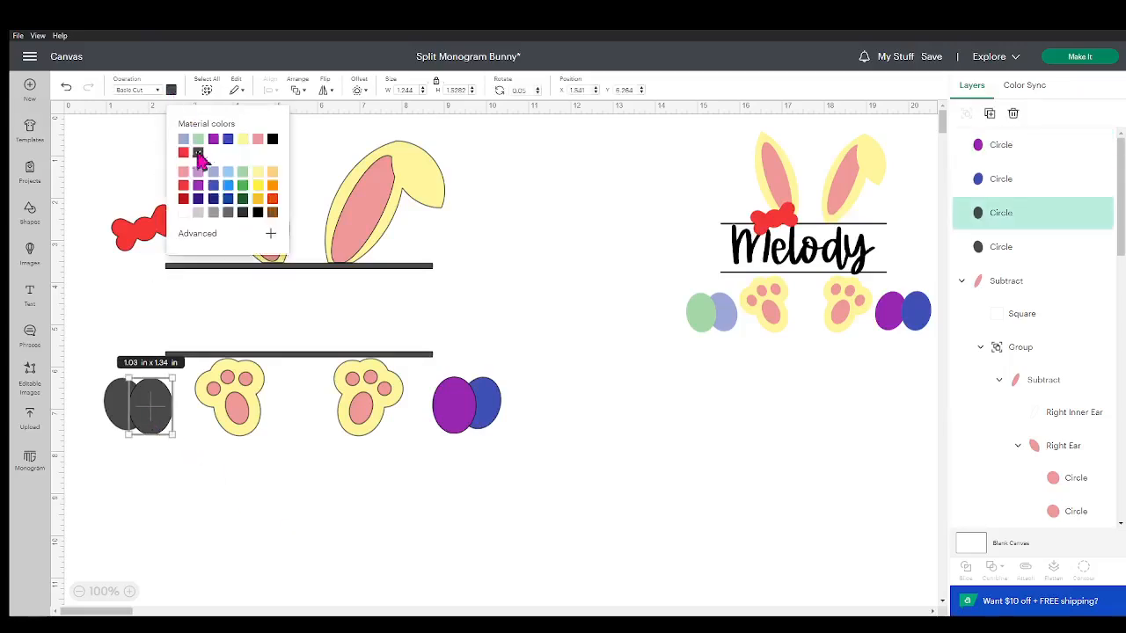
left_click(184, 146)
left_click(126, 536)
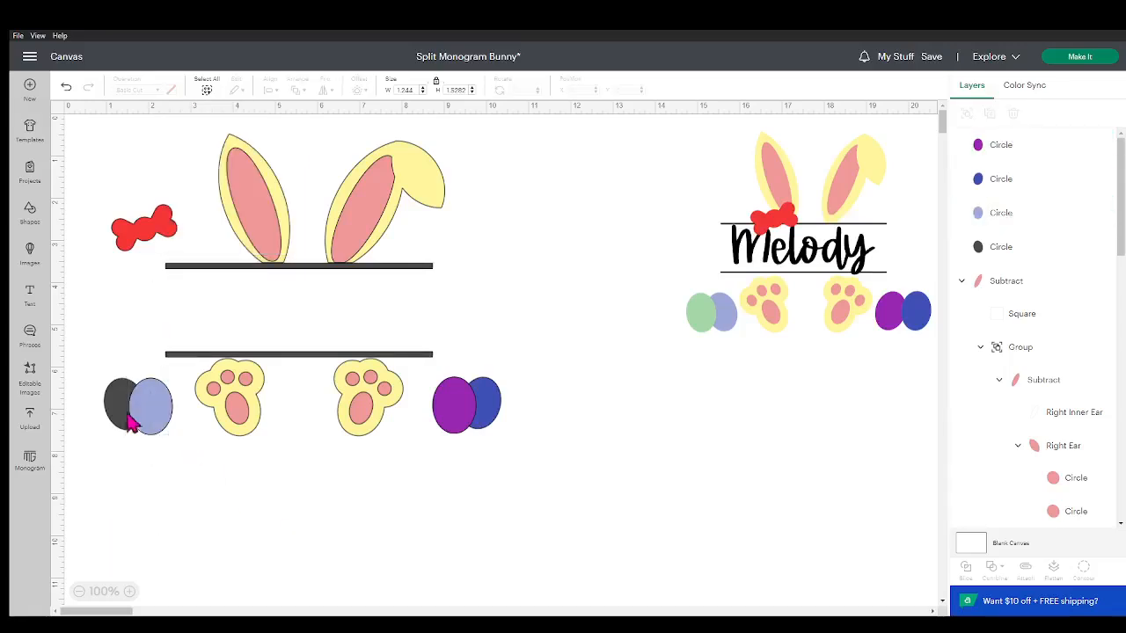
left_click(124, 404)
left_click(171, 91)
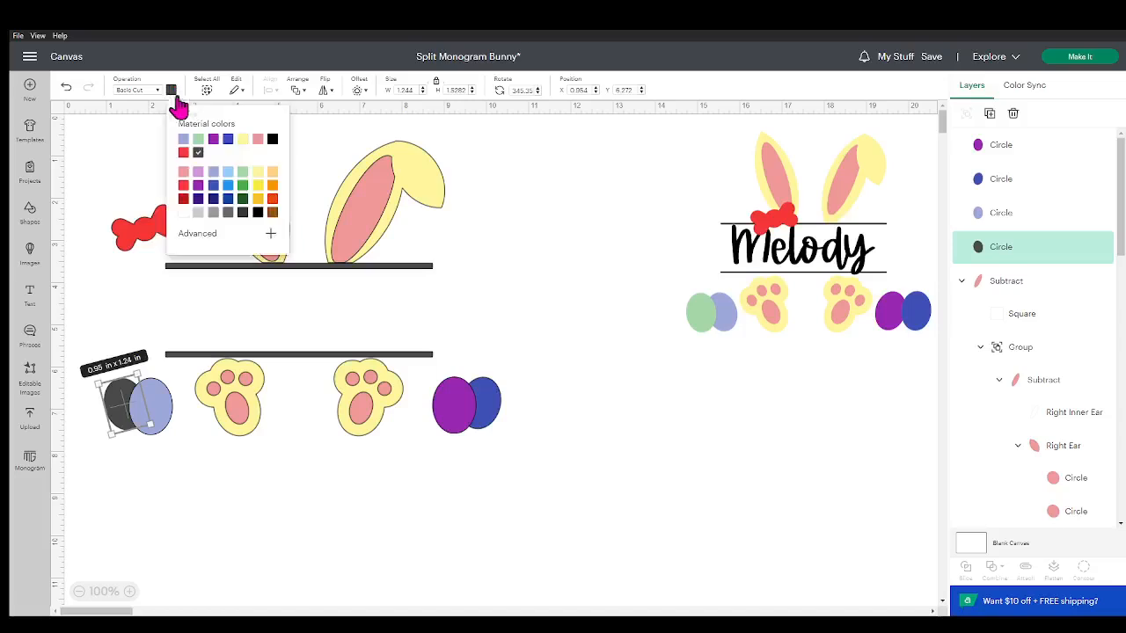
left_click(201, 147)
left_click(246, 525)
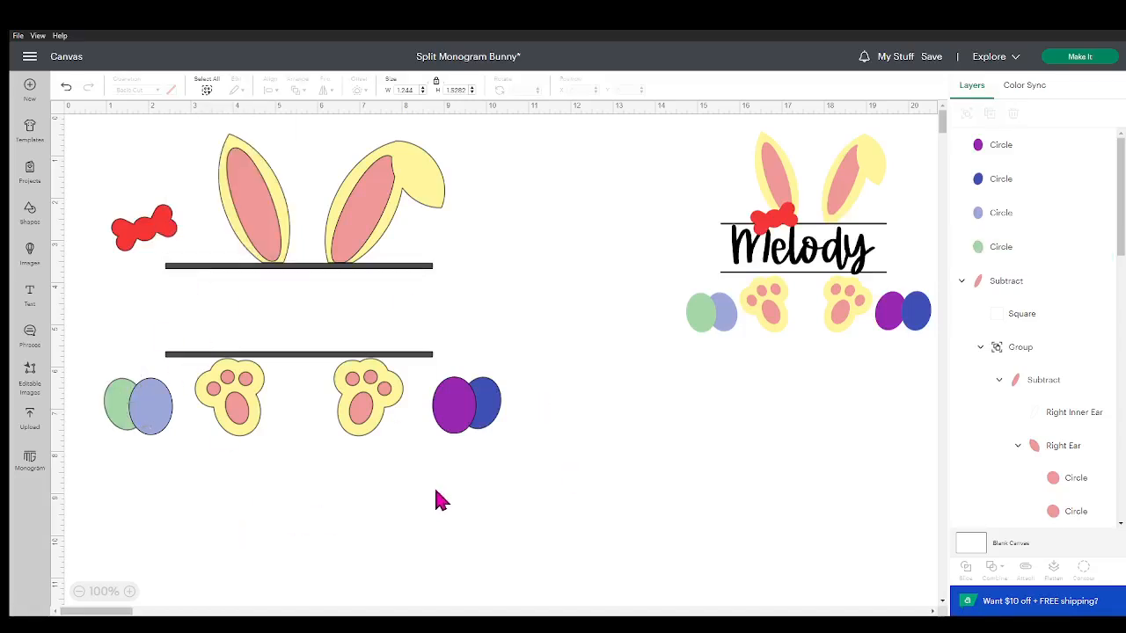
Add a new text object in the BFC Always Hungry font
left_click(32, 288)
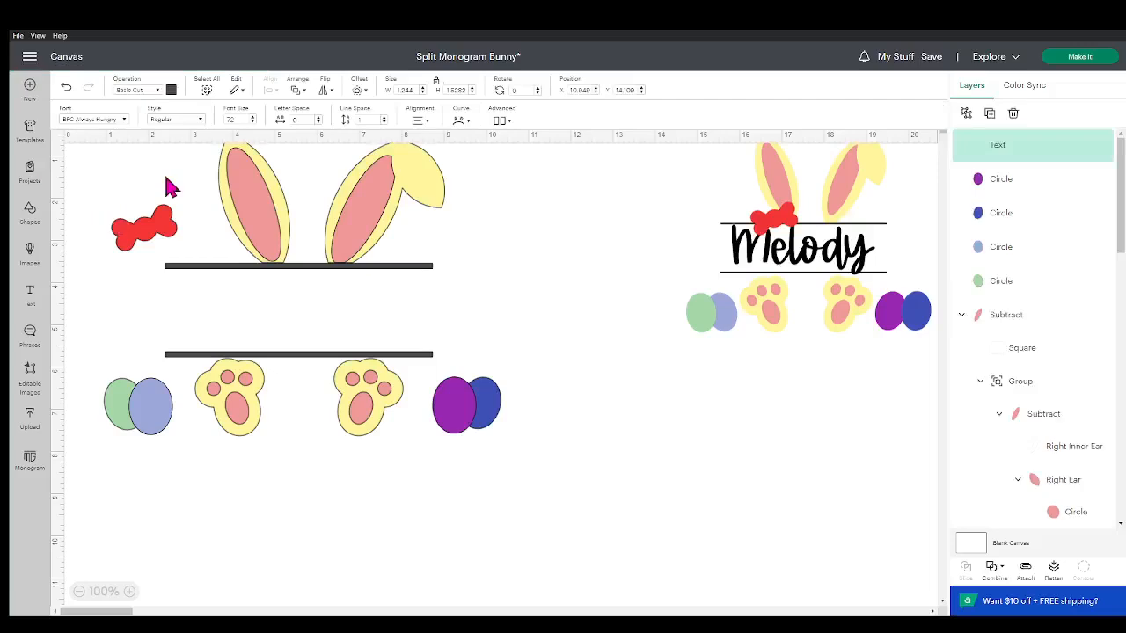
left_click(105, 120)
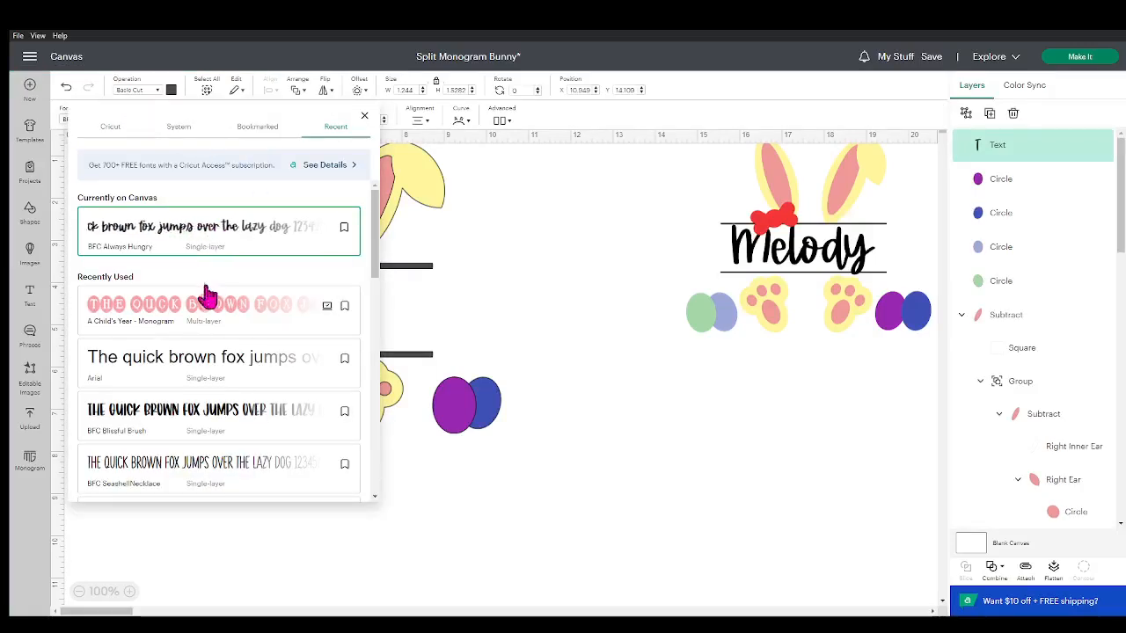
left_click(294, 535)
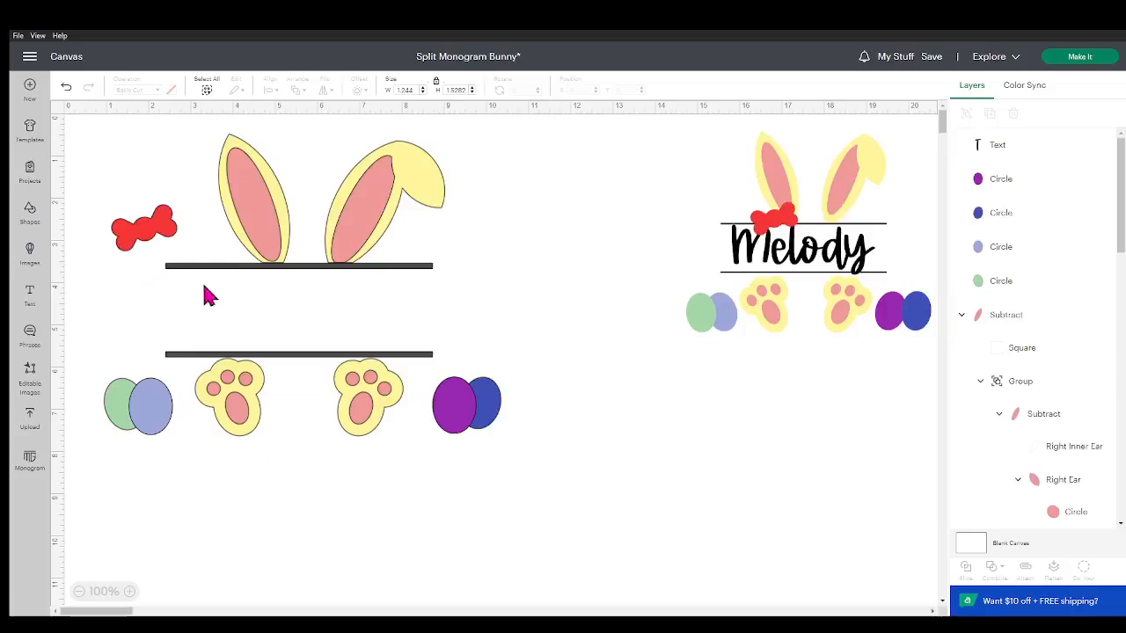
left_click(29, 293)
left_click(216, 313)
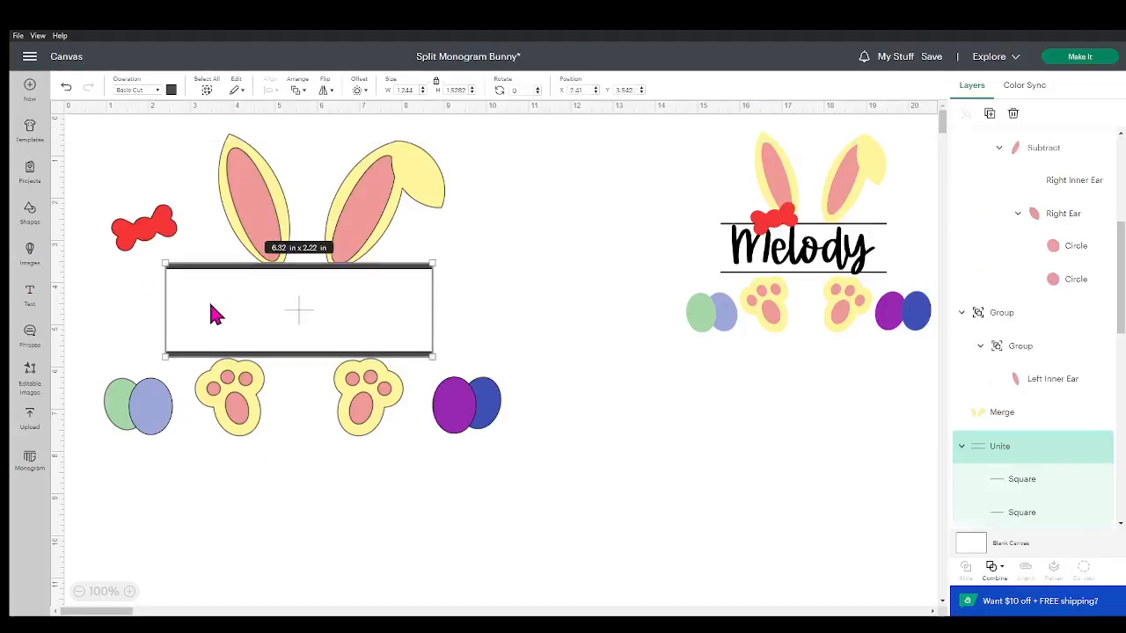
left_click(397, 541)
left_click(36, 299)
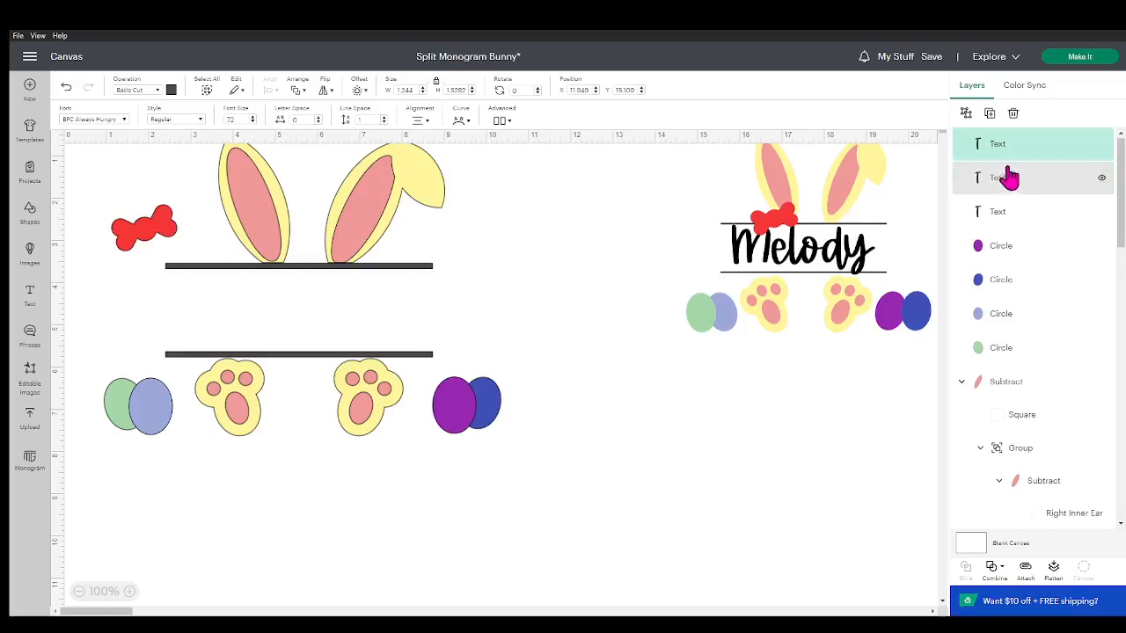
key("Delete")
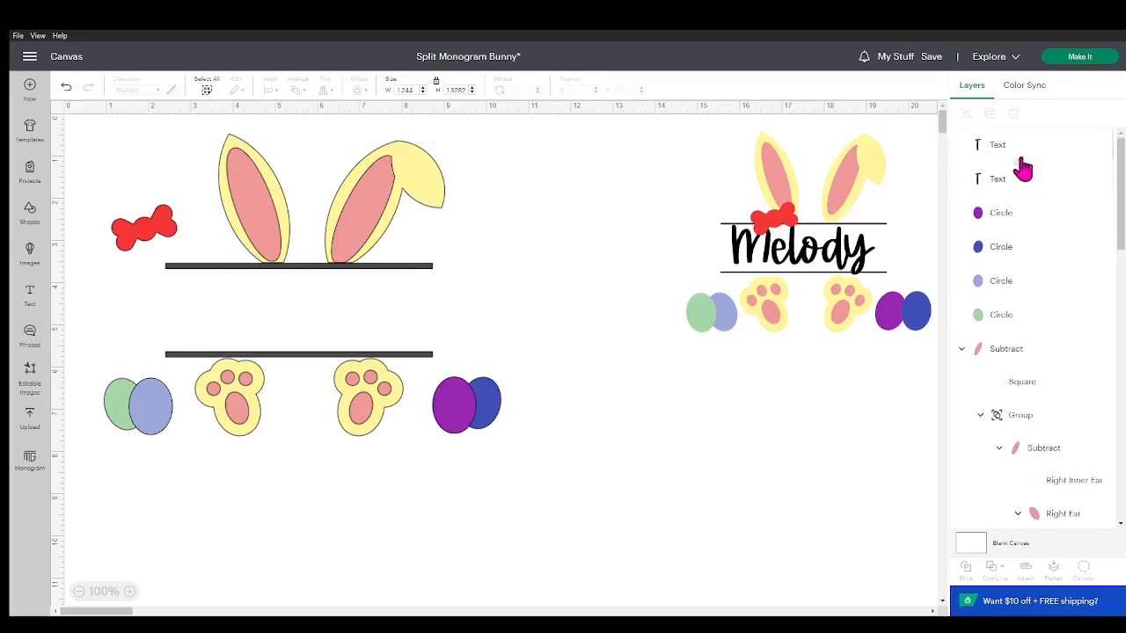
left_click(1027, 157)
key("Delete")
Replace the placeholder text with the first name used in the finished reference design
left_click(1018, 151)
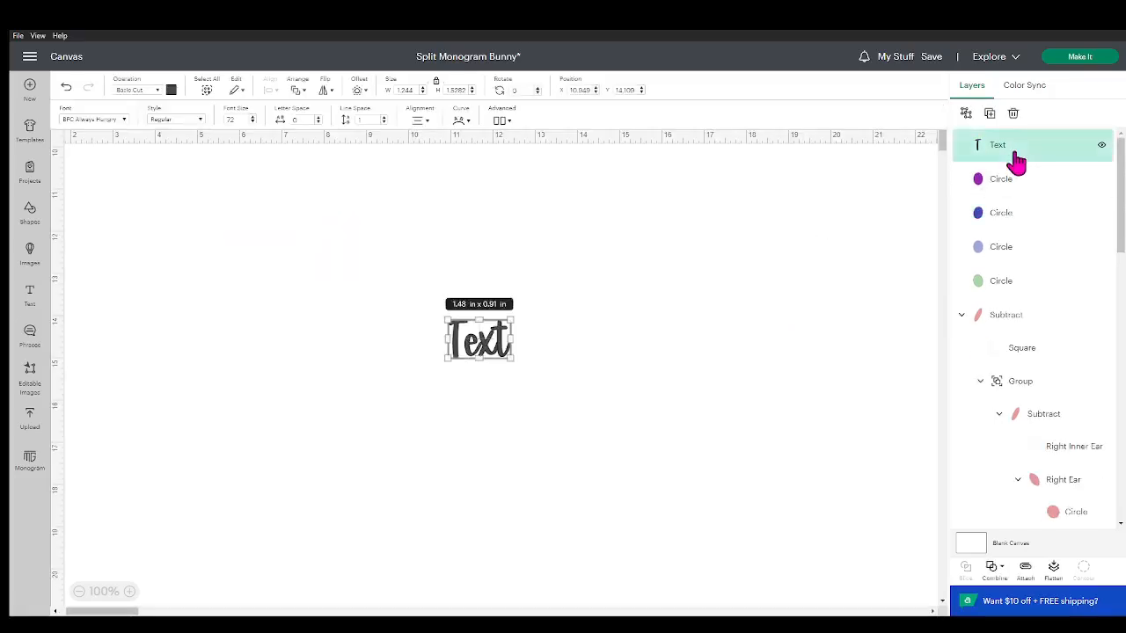
double_click(446, 339)
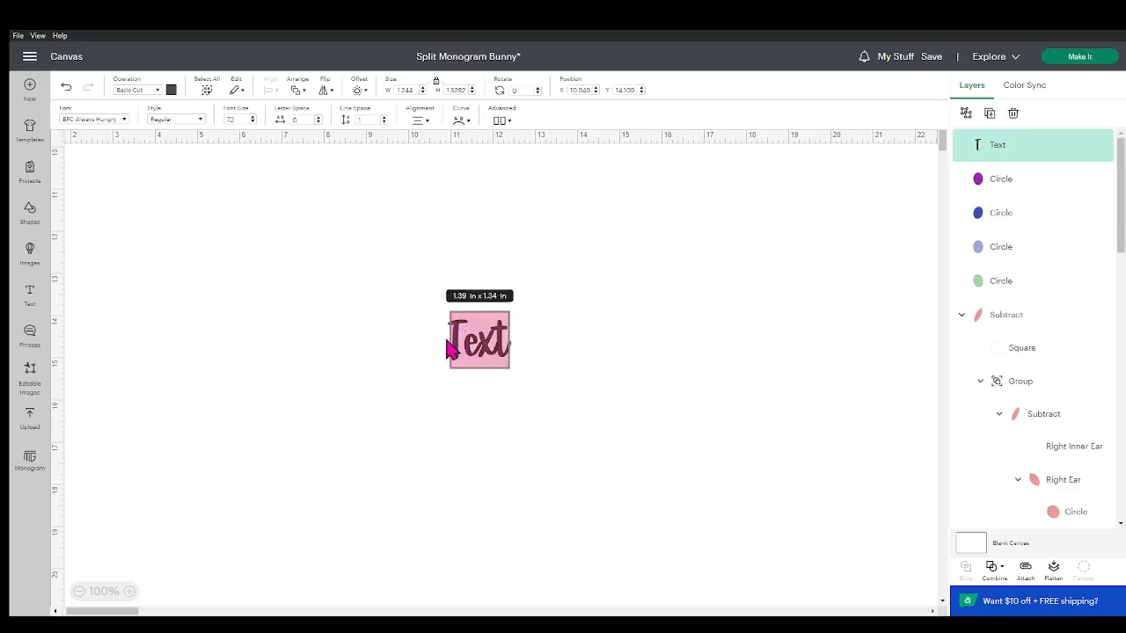
type("Melody")
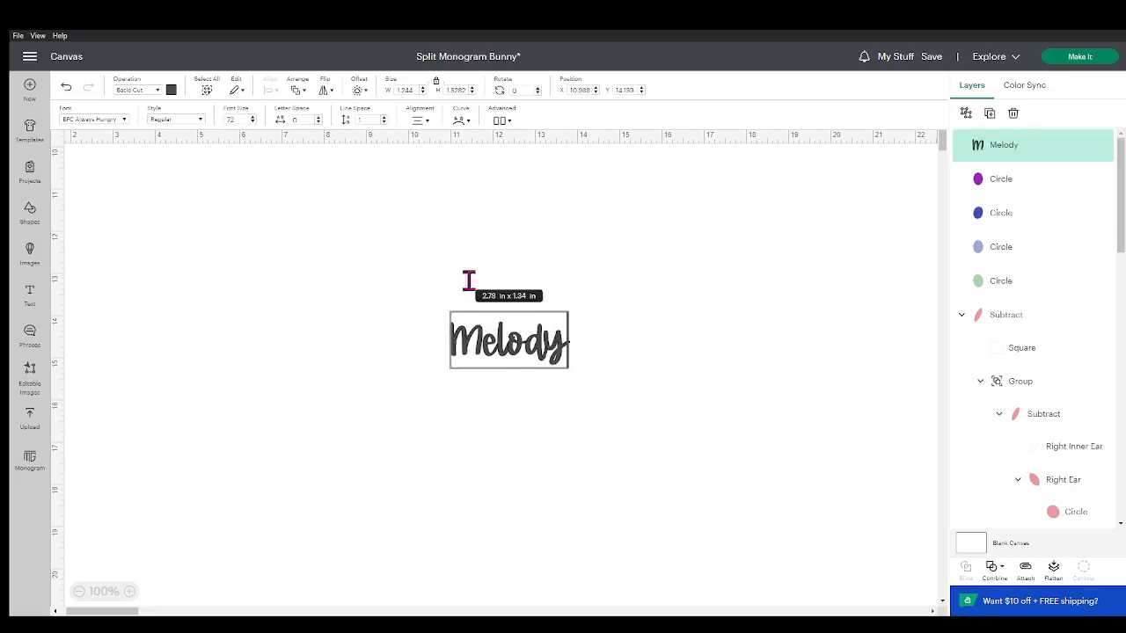
Move the name between the two horizontal bars and enlarge it to about 6.51 in by 2.3 in
left_click_drag(503, 334, 141, 219)
left_click_drag(100, 612, 22, 600)
scroll(264, 322, "up", 5)
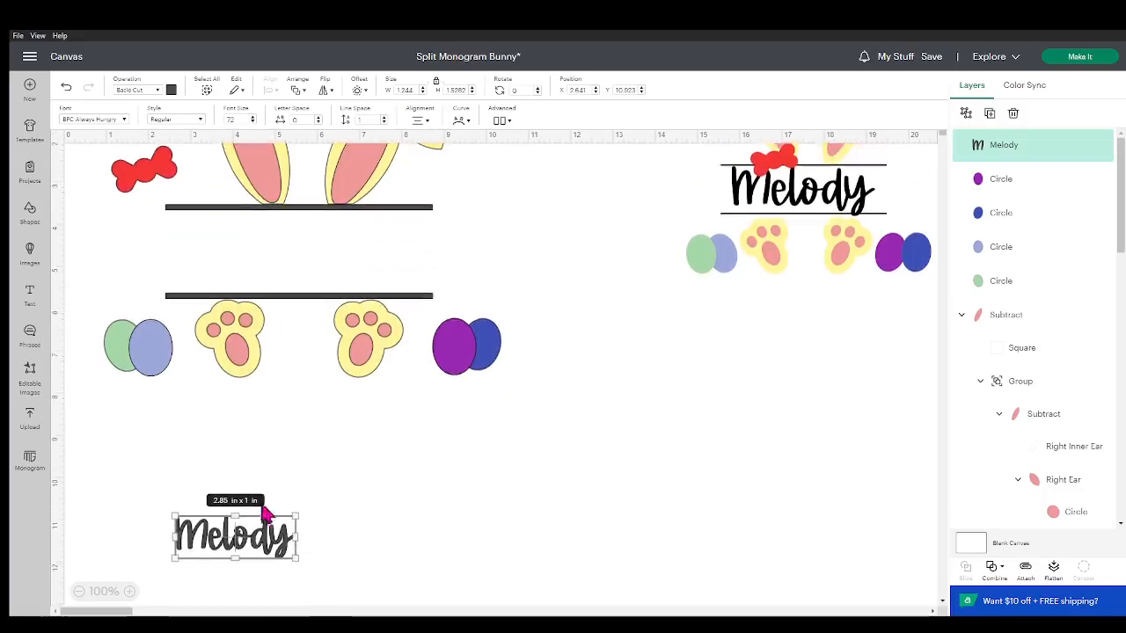
left_click_drag(253, 554, 402, 323)
left_click_drag(381, 284, 334, 262)
scroll(1081, 188, "down", 1)
scroll(1073, 201, "up", 1)
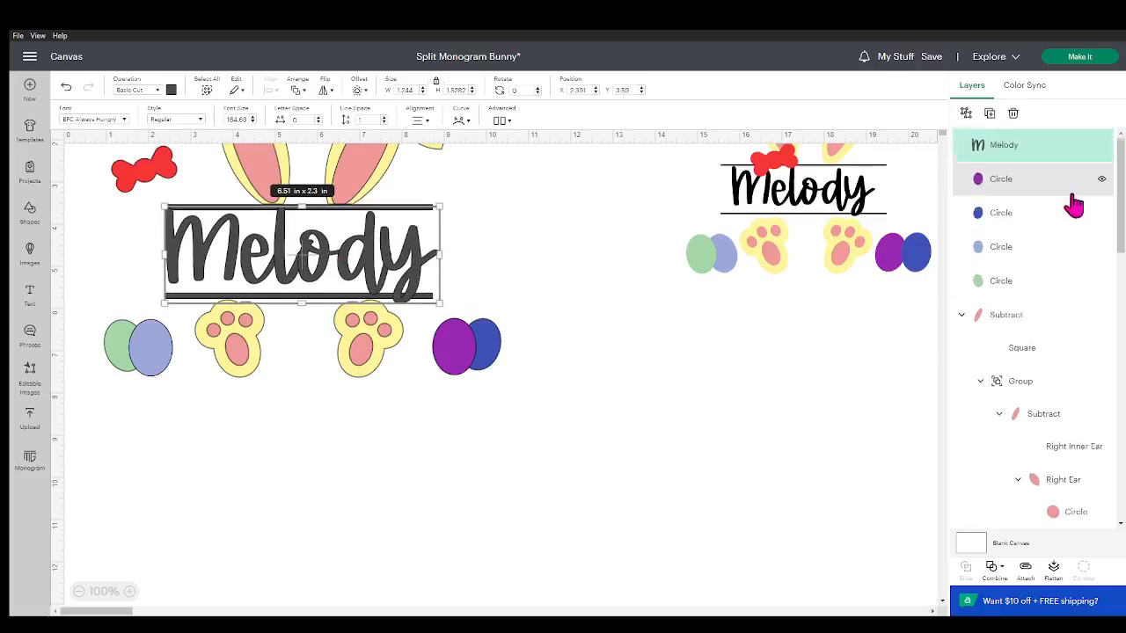
Color the united pair of horizontal bars black
scroll(1066, 225, "down", 5)
scroll(1066, 225, "down", 3)
left_click(1050, 304)
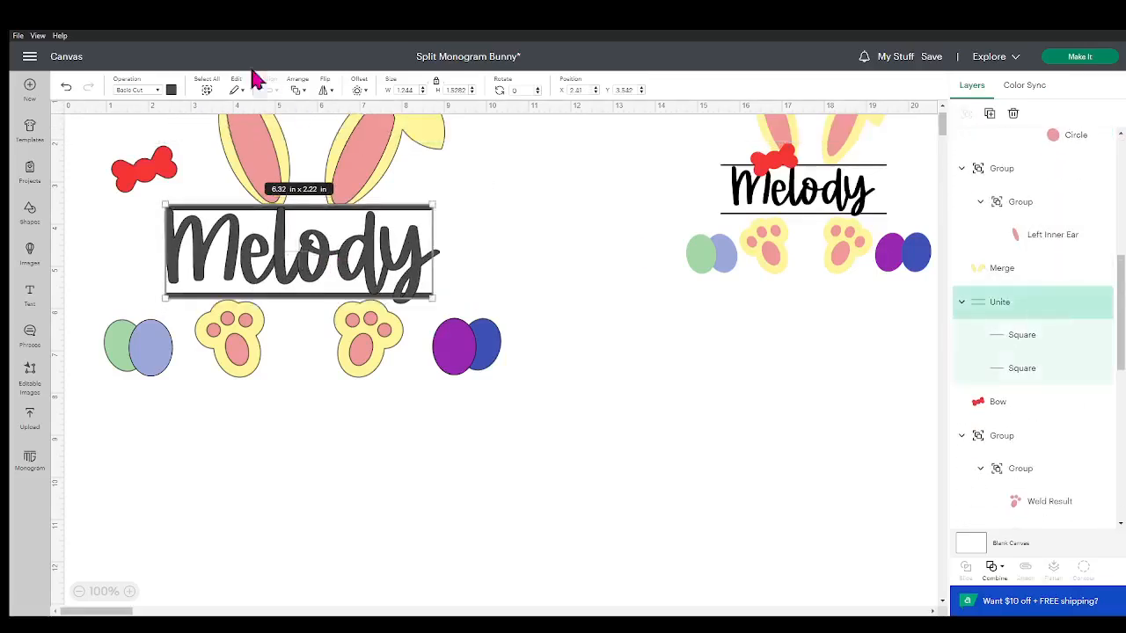
left_click(170, 91)
left_click(272, 140)
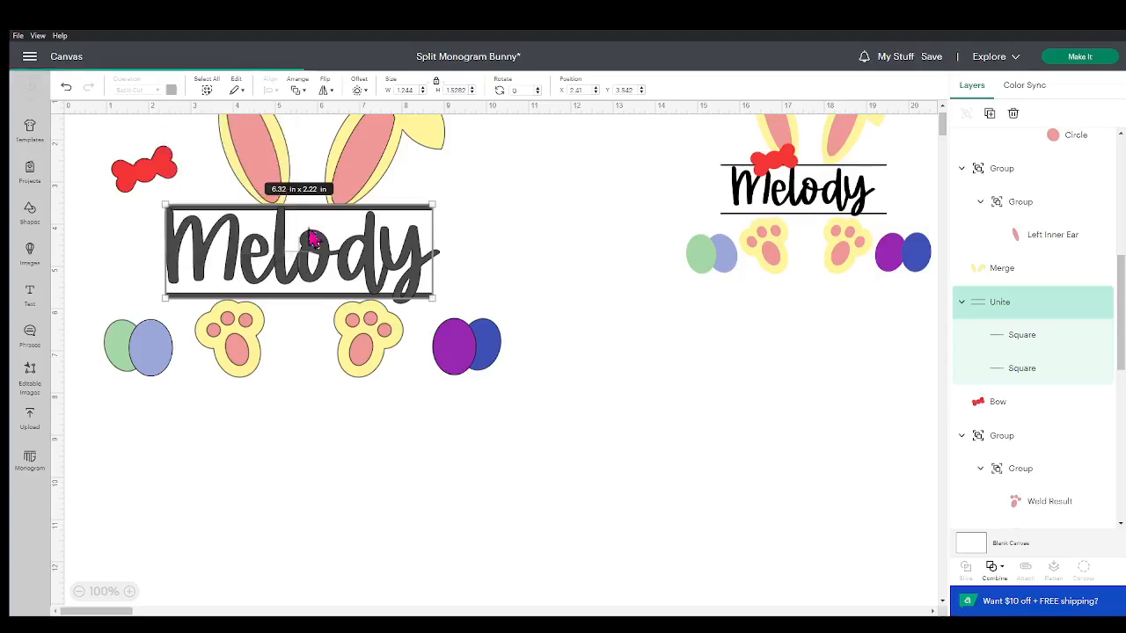
left_click(488, 514)
Color the name text black to match the bars
left_click(424, 277)
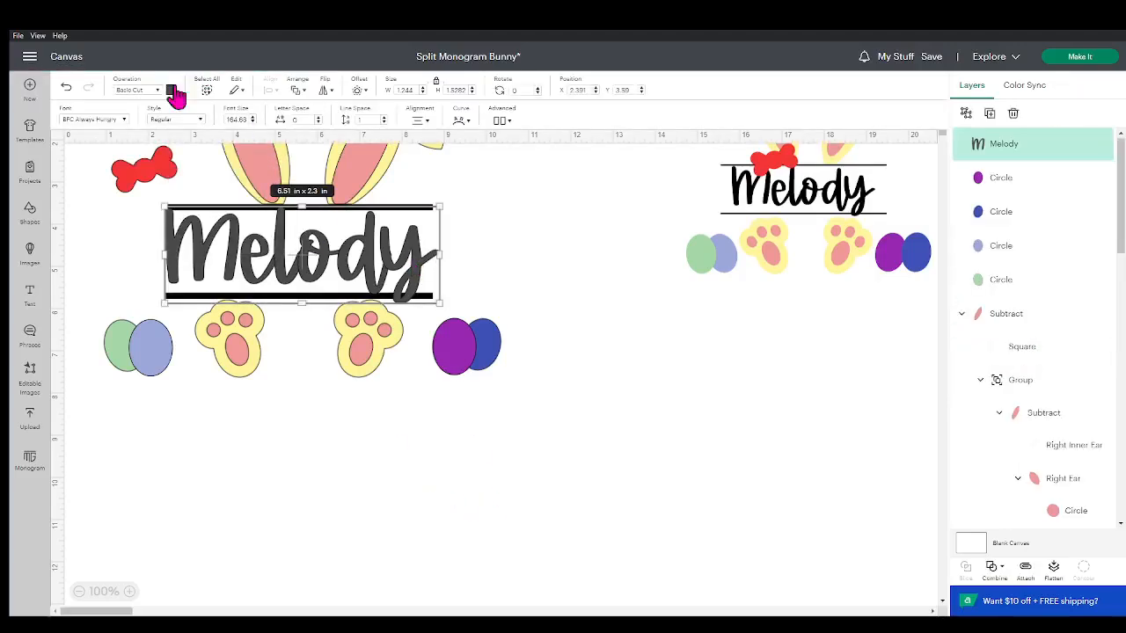
left_click(171, 90)
left_click(272, 141)
left_click(376, 303)
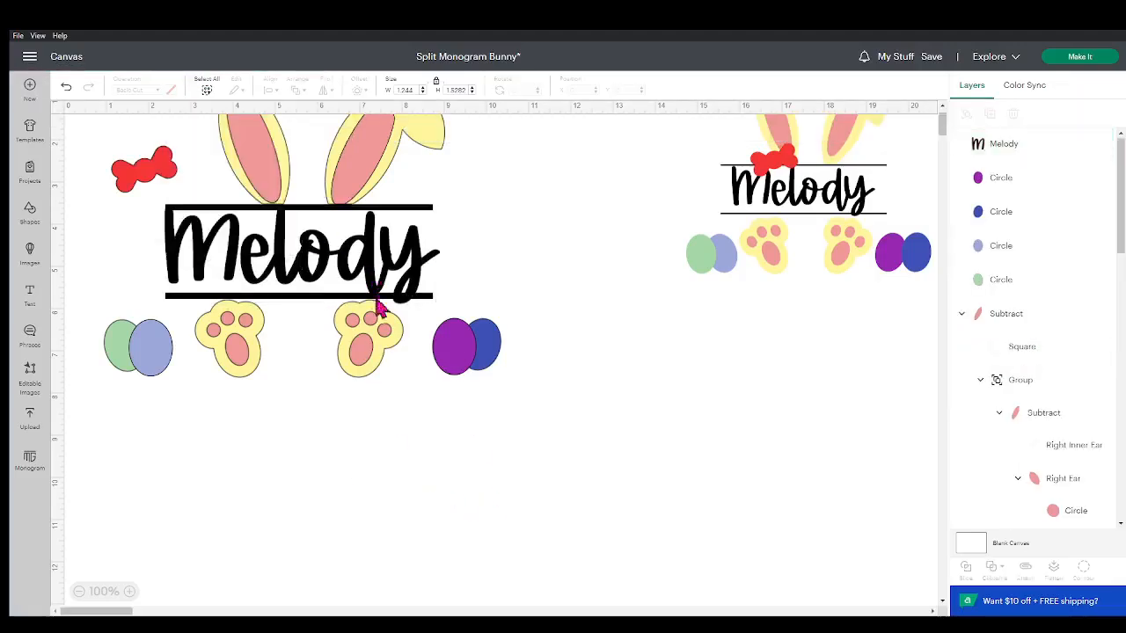
Shrink the name to about 5.34 in by 1.88 in and reposition it so it fits between the bars
left_click(396, 271)
left_click_drag(440, 302, 407, 292)
mouse_move(308, 252)
left_mouse_down()
mouse_move(323, 255)
mouse_move(319, 247)
left_mouse_up()
left_click_drag(421, 296, 403, 288)
left_click_drag(302, 252, 308, 256)
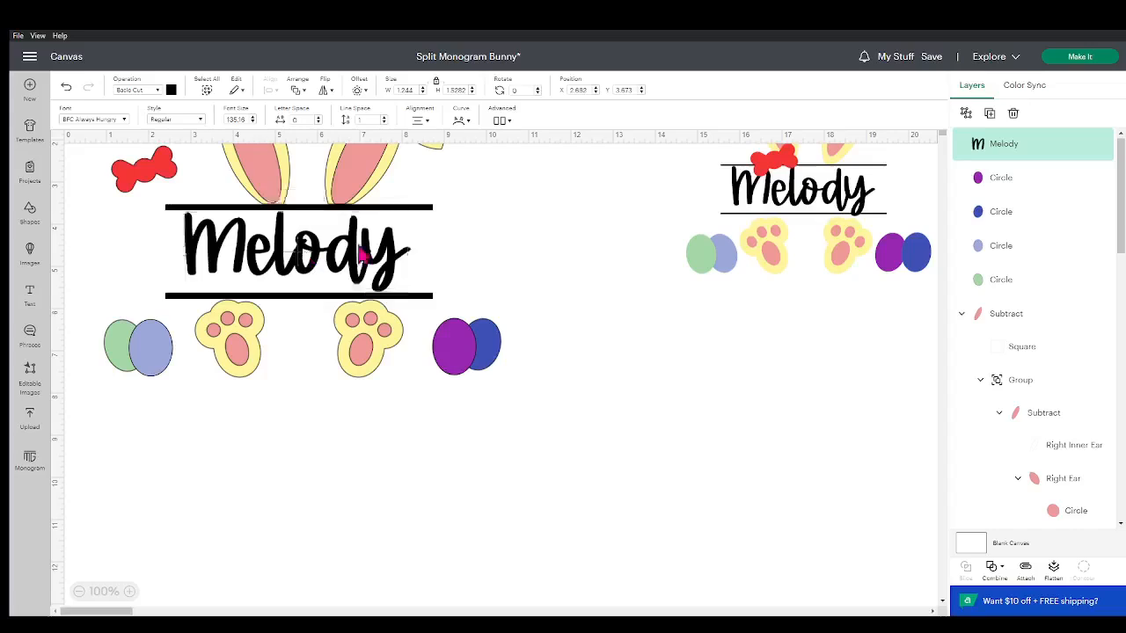
Center the name vertically and horizontally with the united bars
scroll(1064, 213, "down", 1)
scroll(1062, 207, "down", 3)
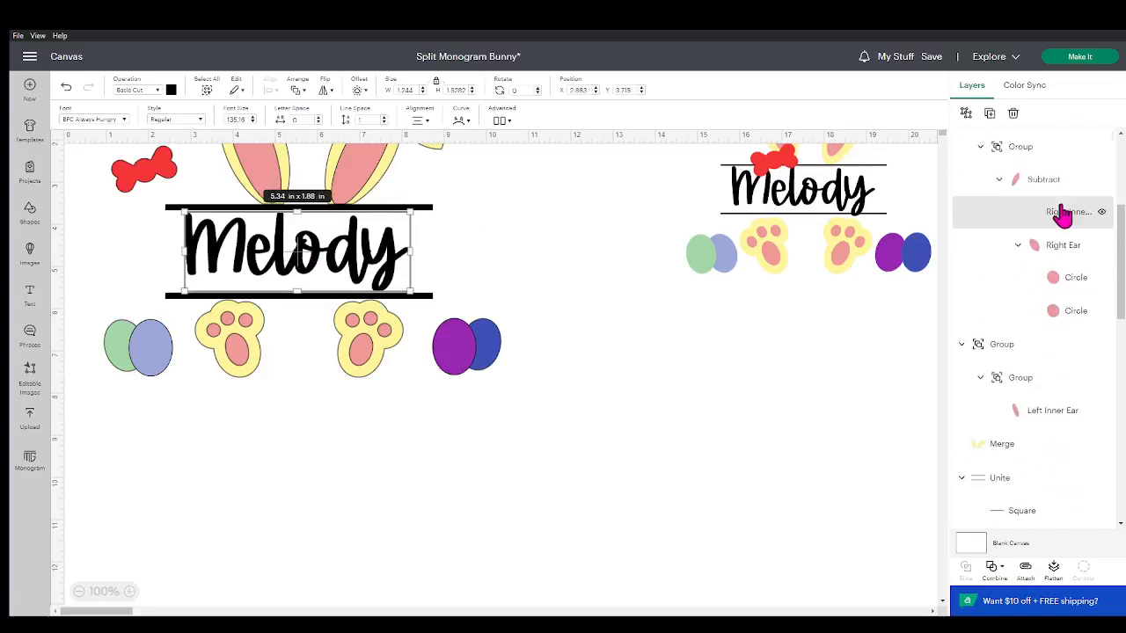
left_click(1000, 490, "ctrl")
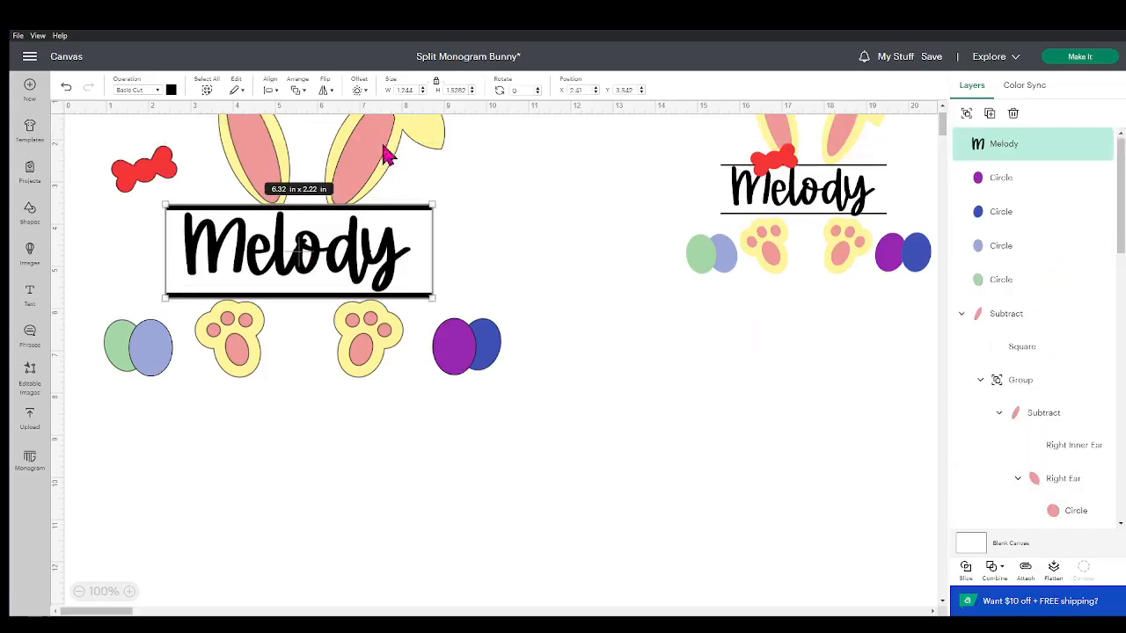
left_click(272, 90)
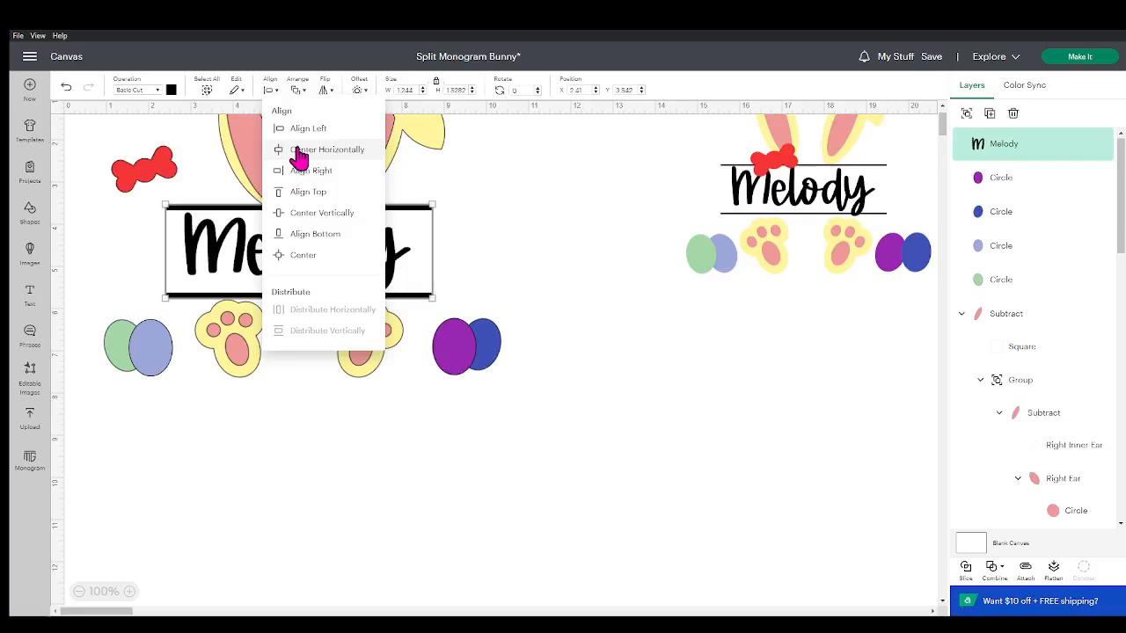
left_click(313, 218)
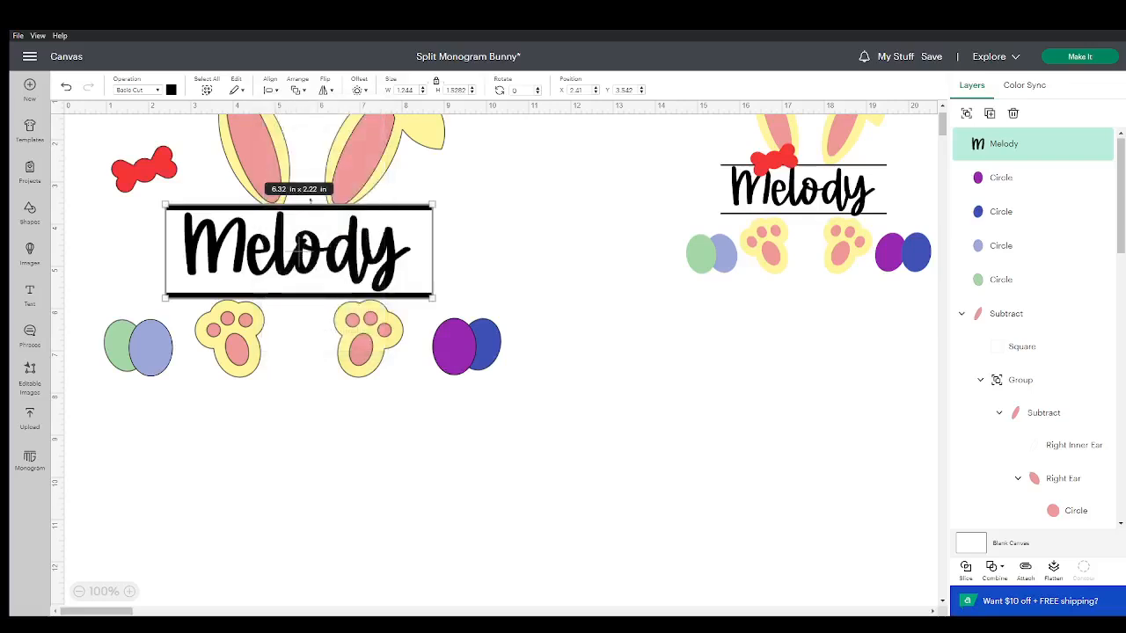
left_click(275, 91)
left_click(293, 154)
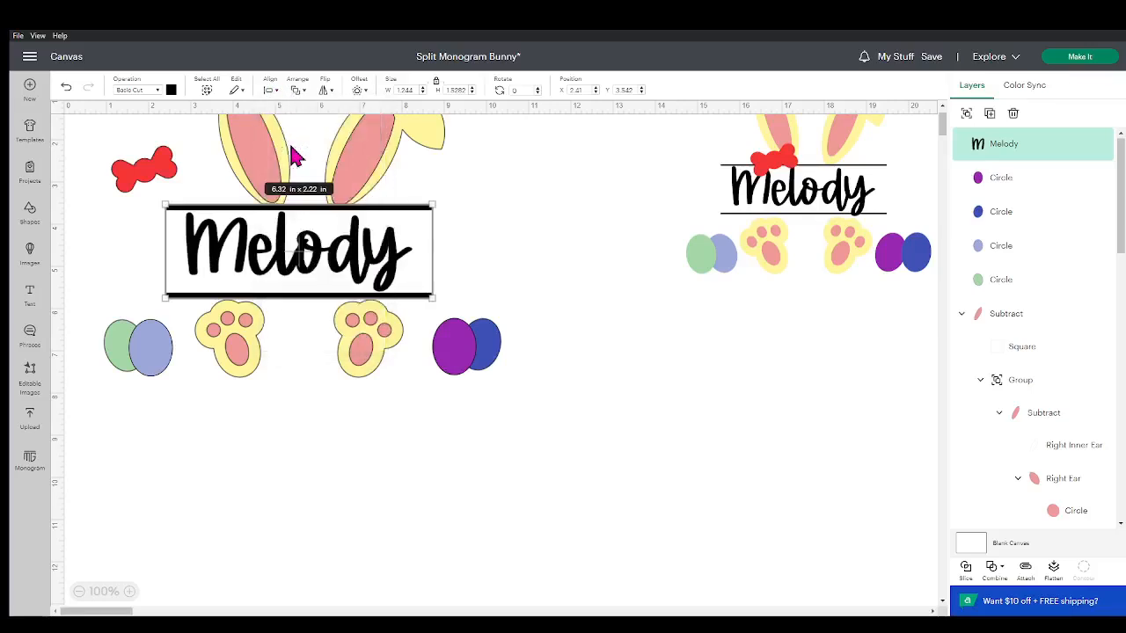
left_click(540, 590)
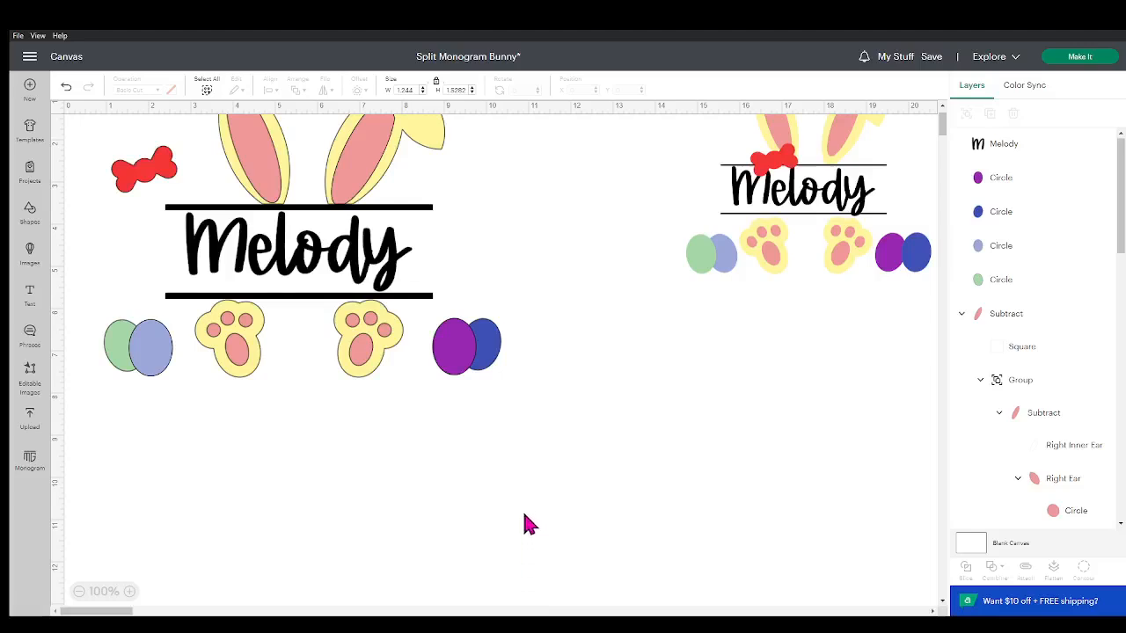
Ungroup the pair of paws below the bars and rotate each paw slightly so its toes tilt further outward
scroll(524, 524, "up", 2)
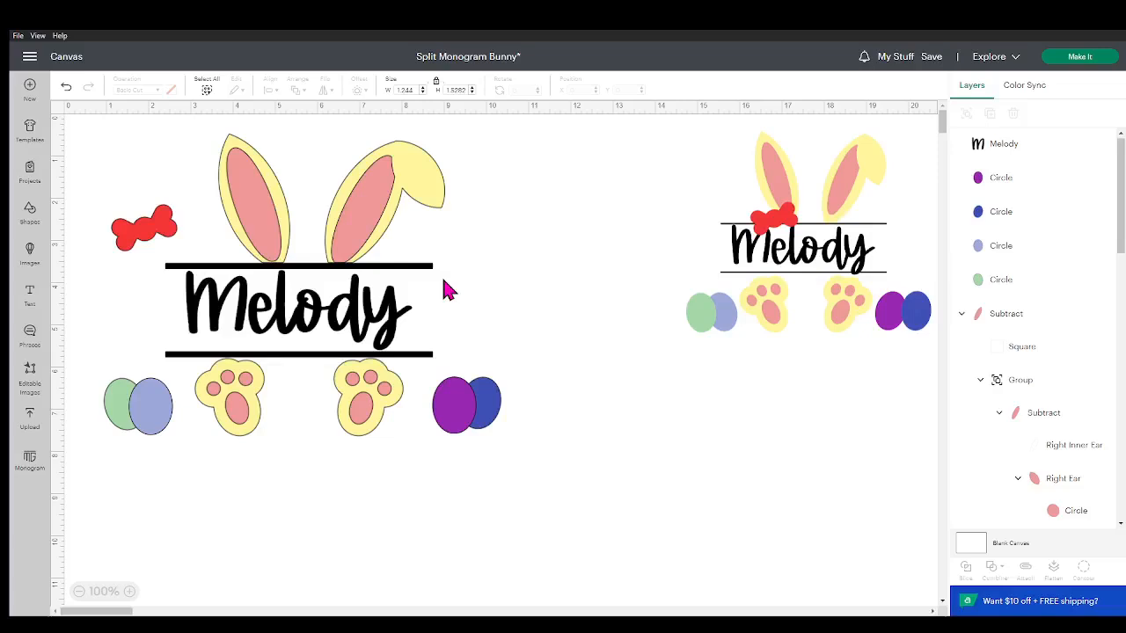
left_click(360, 411)
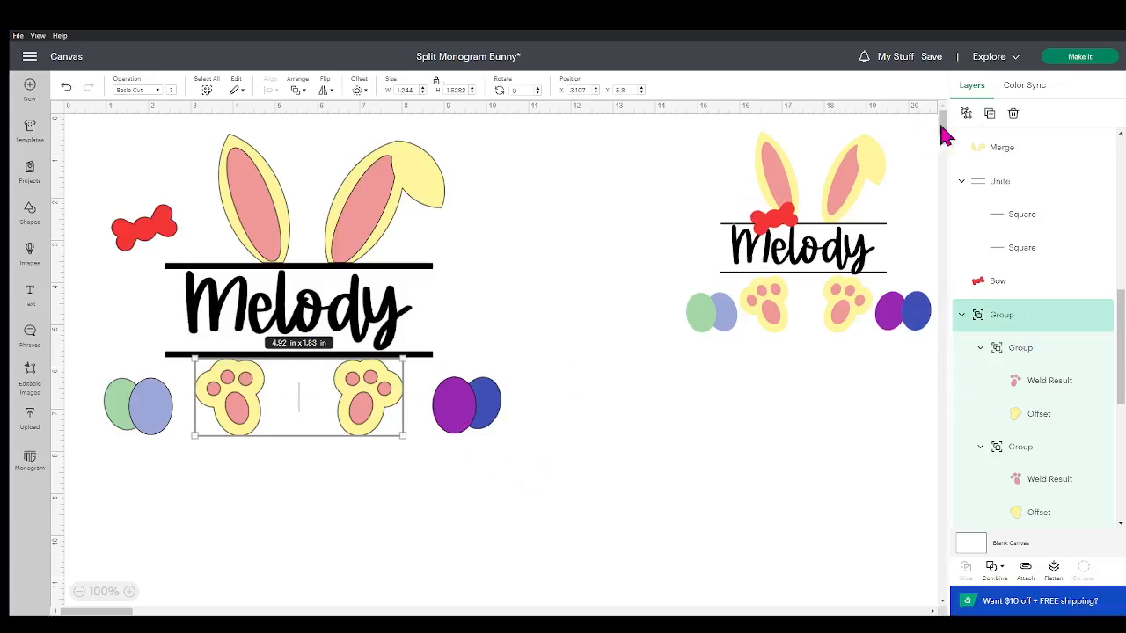
left_click(966, 113)
left_click(423, 533)
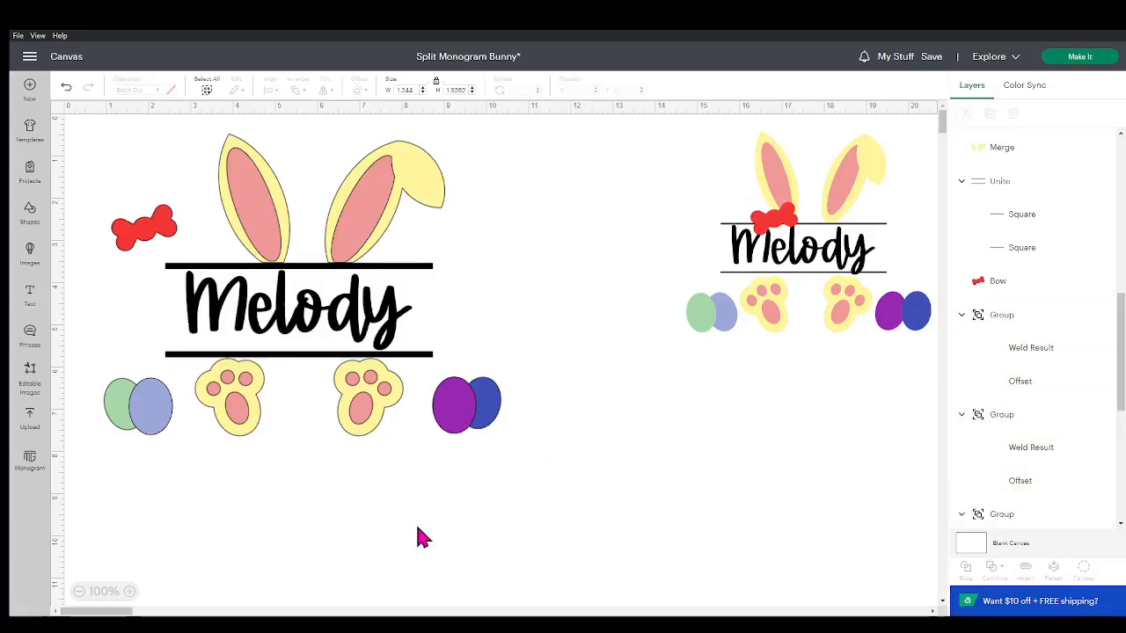
left_click(253, 410)
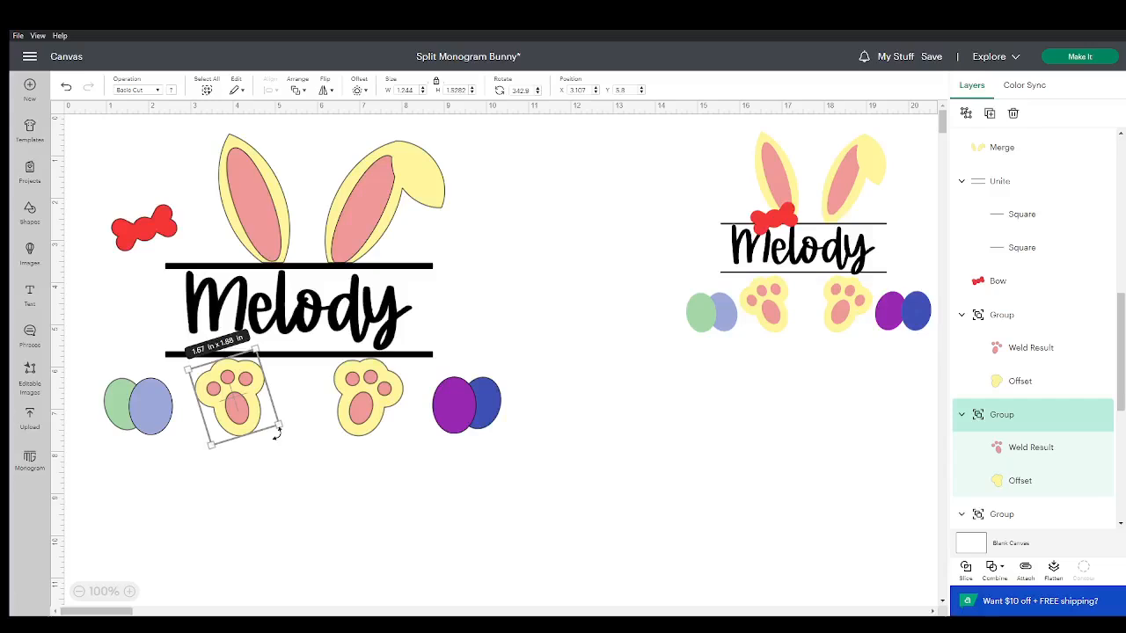
left_click_drag(277, 432, 283, 426)
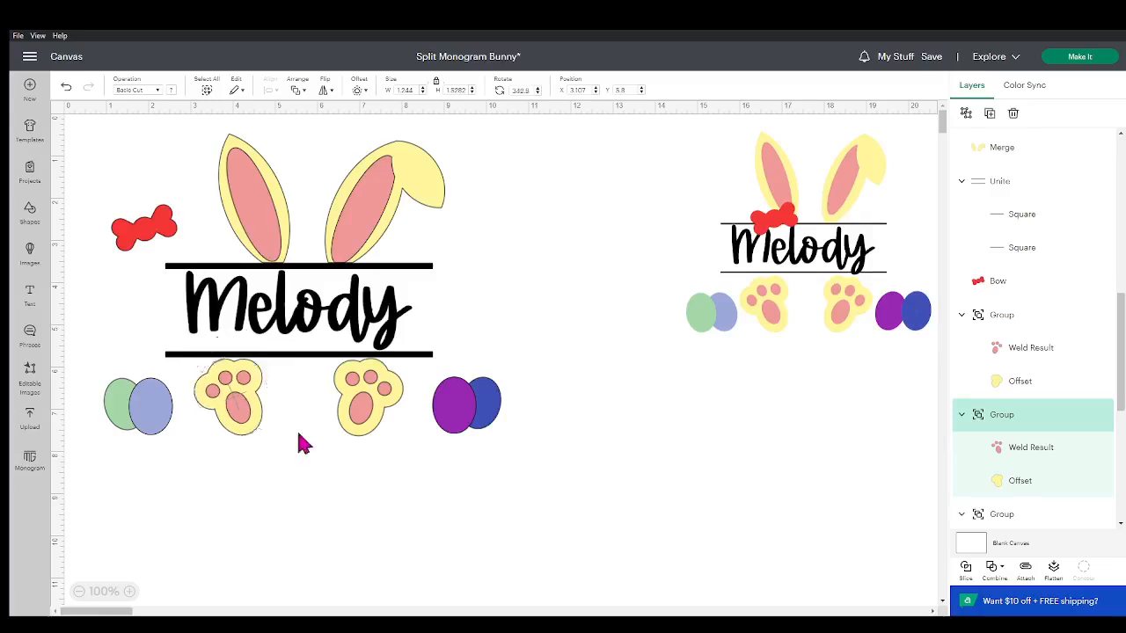
left_click(345, 416)
left_click_drag(391, 449, 386, 453)
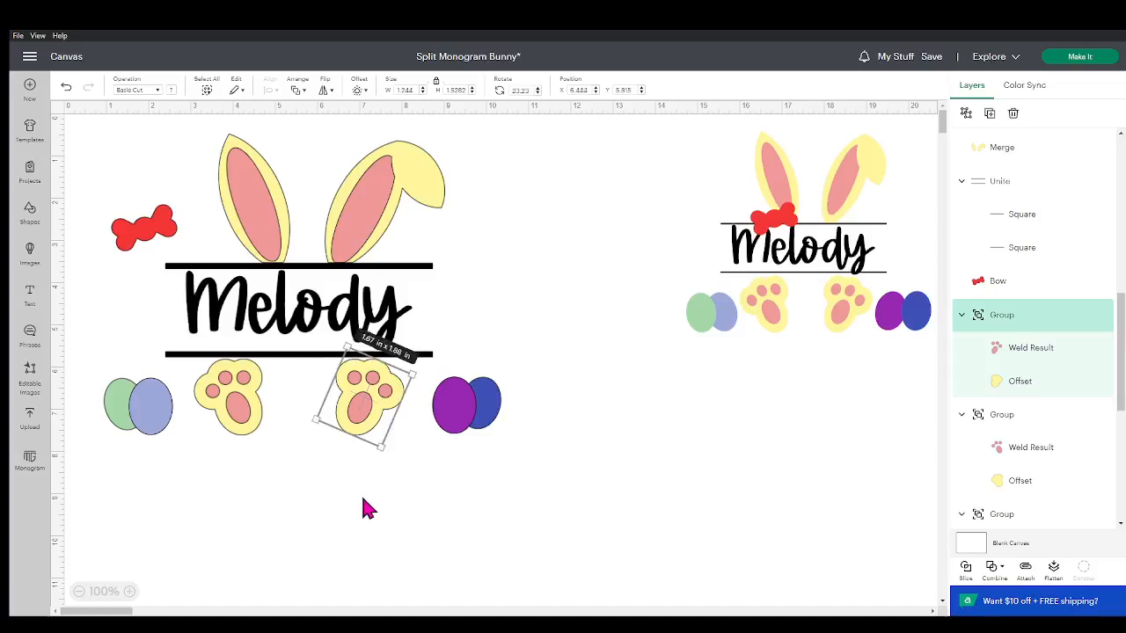
left_click(360, 492)
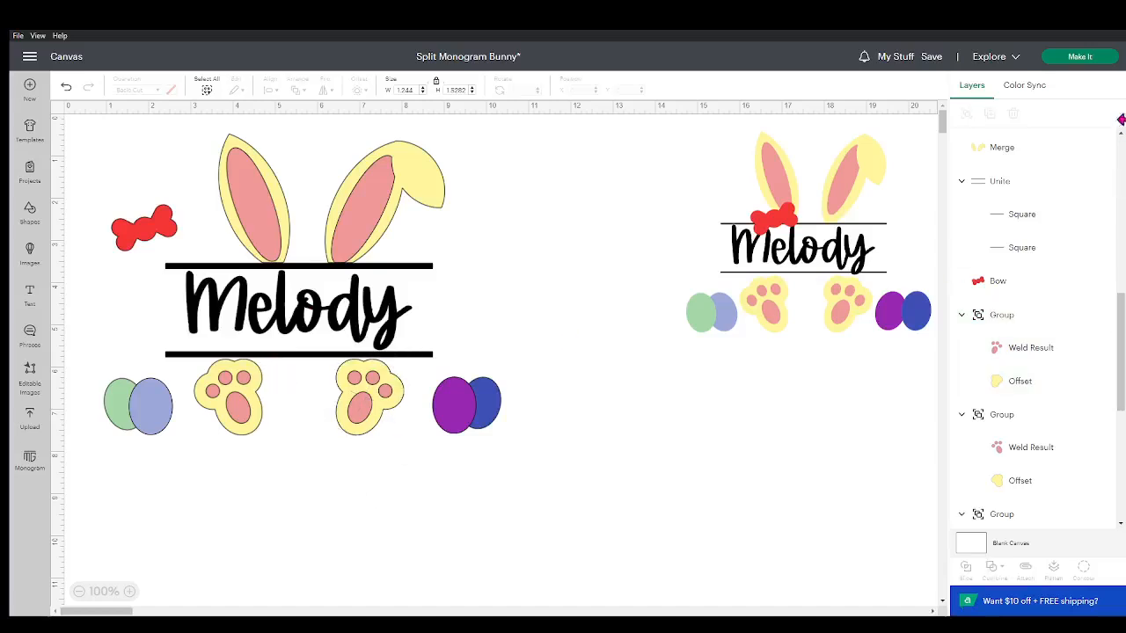
Weld the pink pads of both paws together with the right inner ear group
left_click(1038, 157)
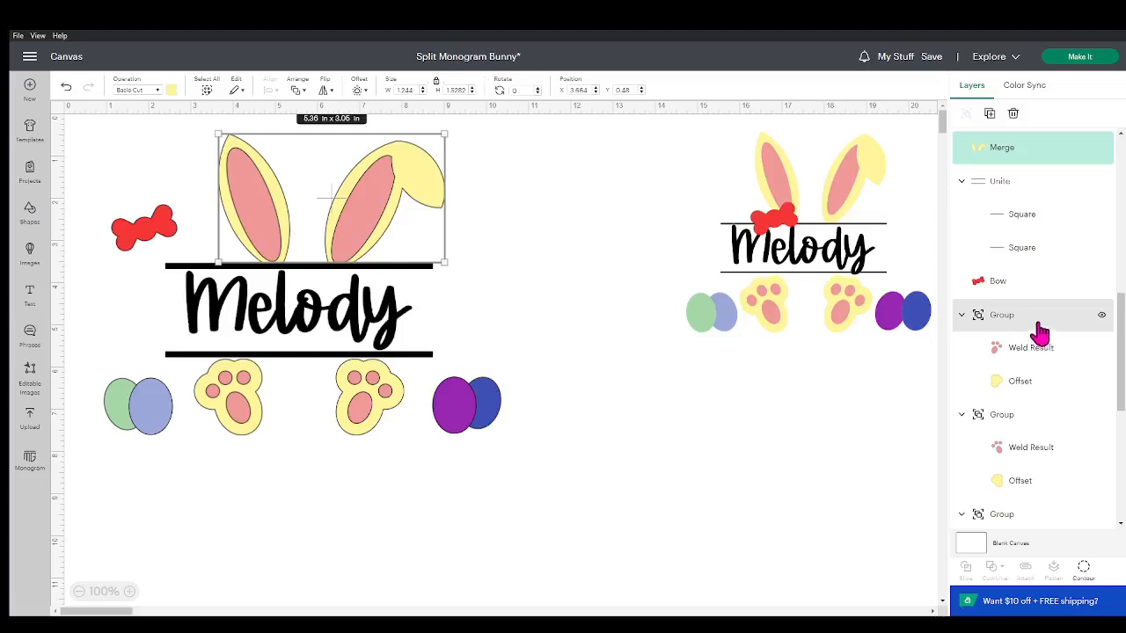
left_click(1045, 359)
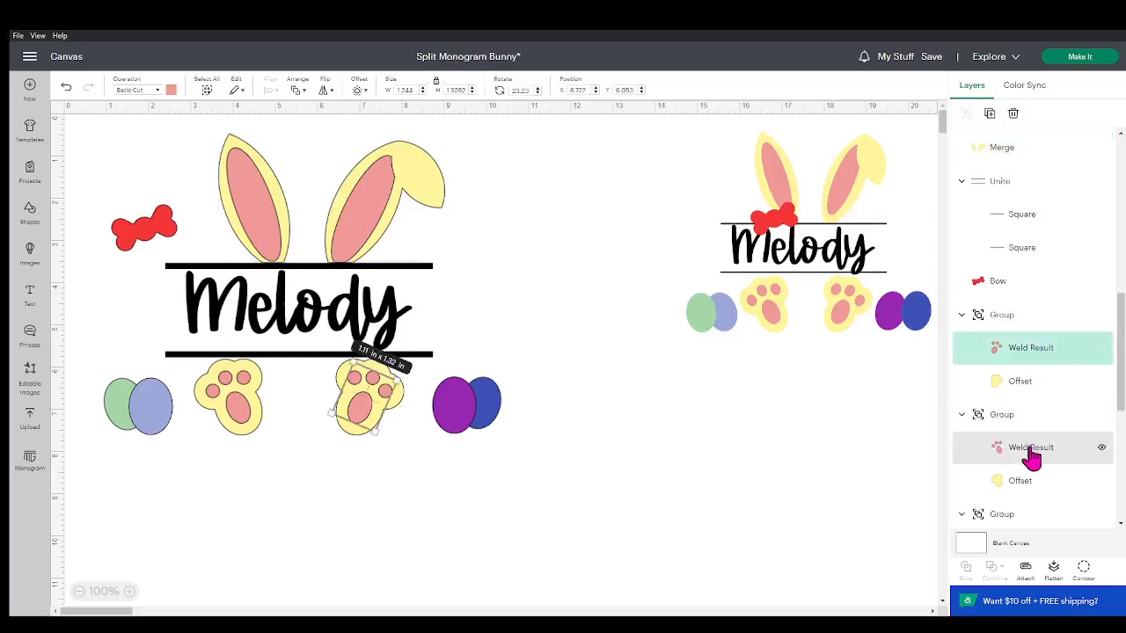
left_click(1031, 450, "shift")
scroll(1027, 446, "down", 3)
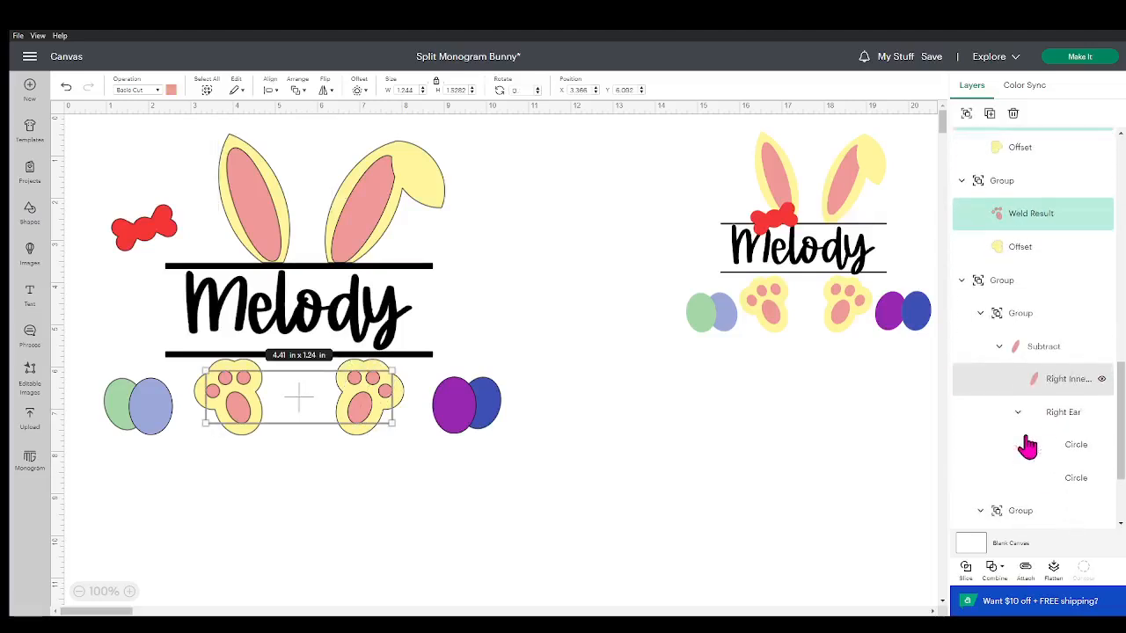
scroll(1044, 352, "up", 1)
left_click(1044, 346, "shift")
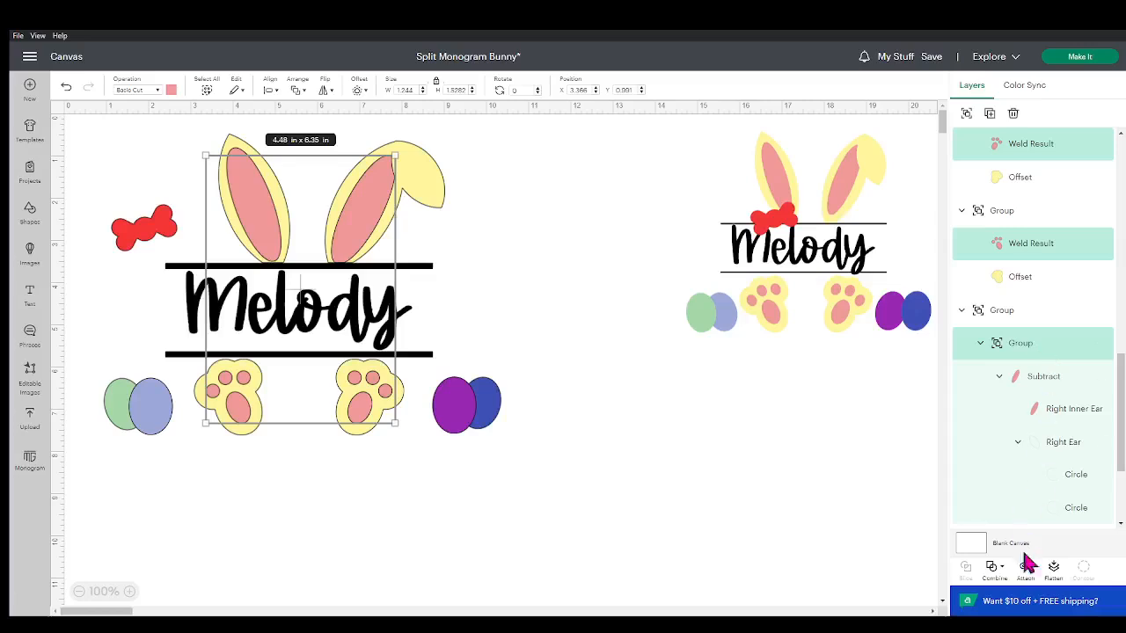
left_click(999, 570)
left_click(1043, 438)
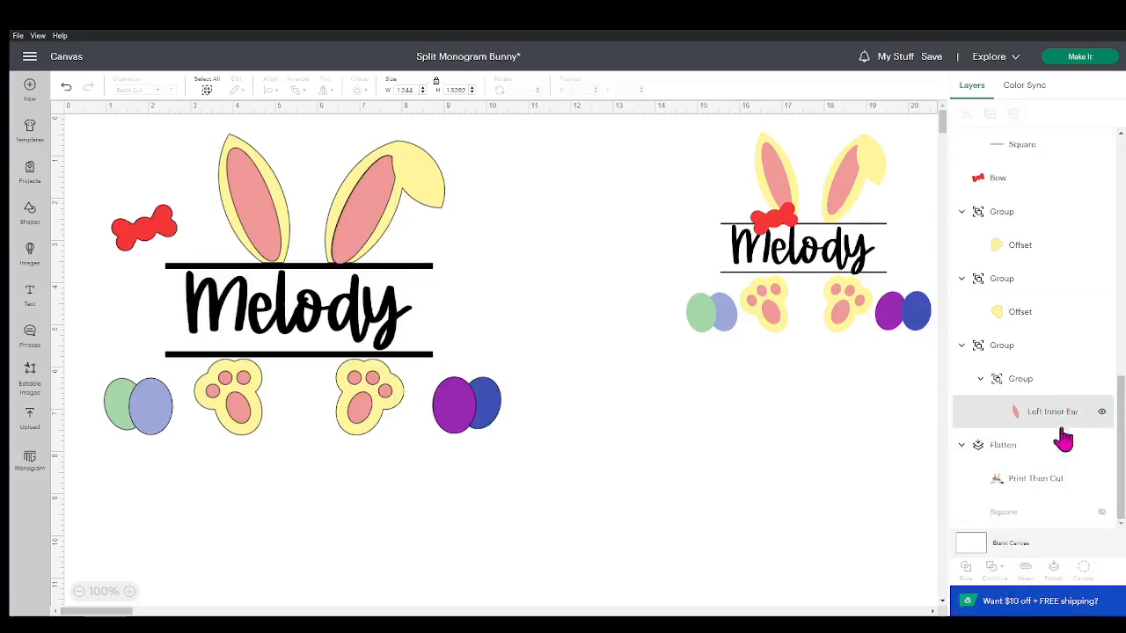
Weld the merged yellow ears with both yellow paw shapes, and place the pink welded layer above the yellow result
scroll(1057, 444, "up", 1)
scroll(1056, 444, "up", 10)
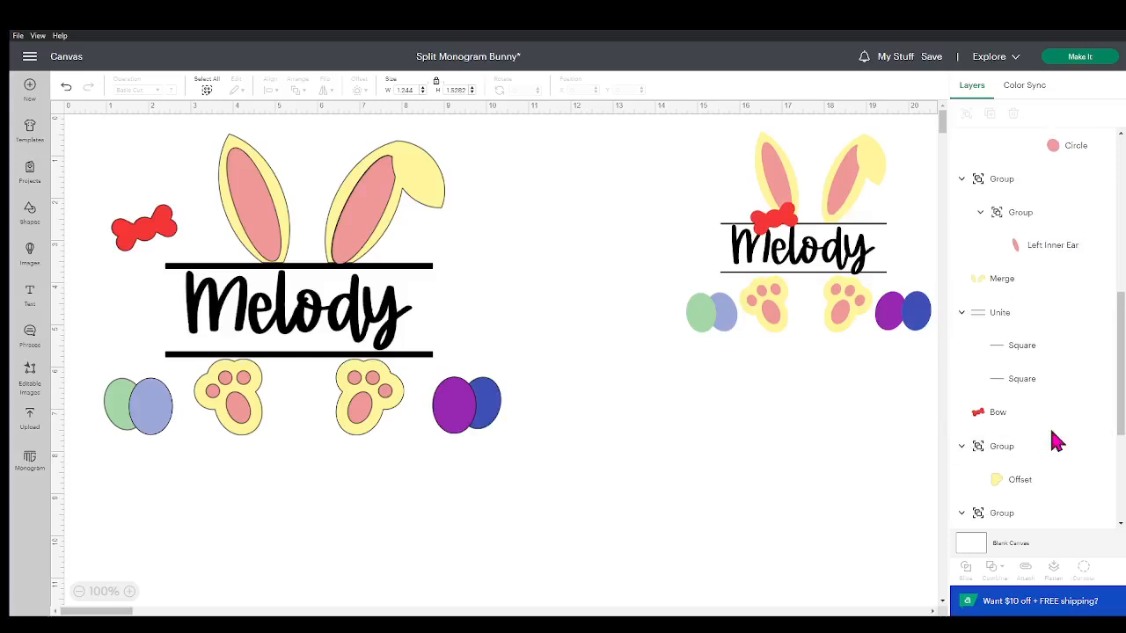
scroll(1053, 443, "up", 10)
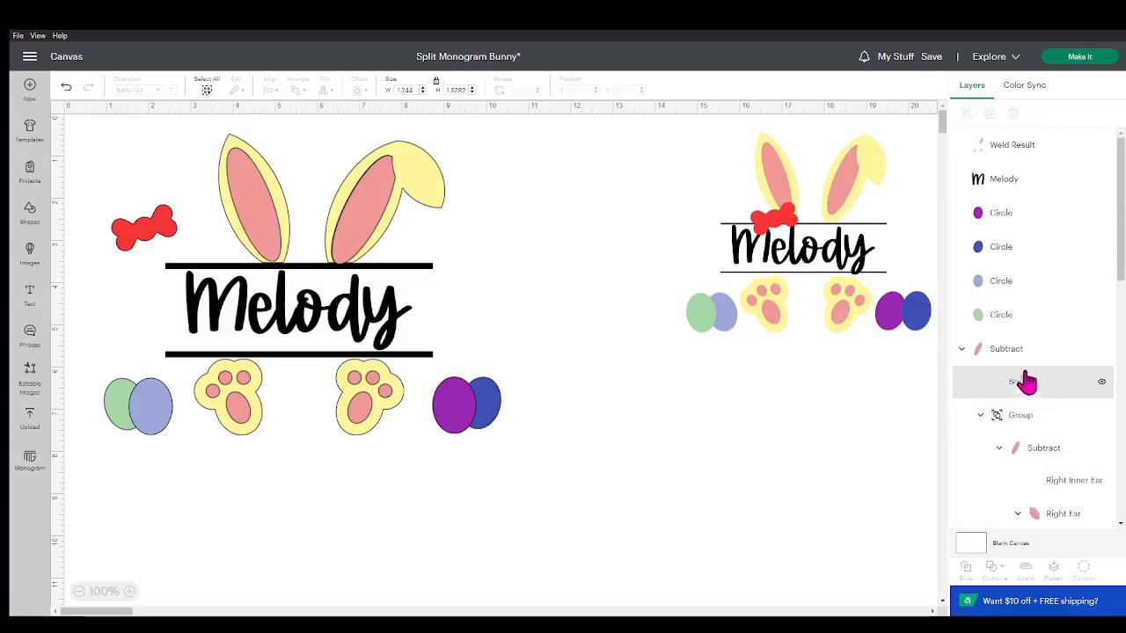
scroll(979, 317, "down", 1)
scroll(979, 316, "down", 15)
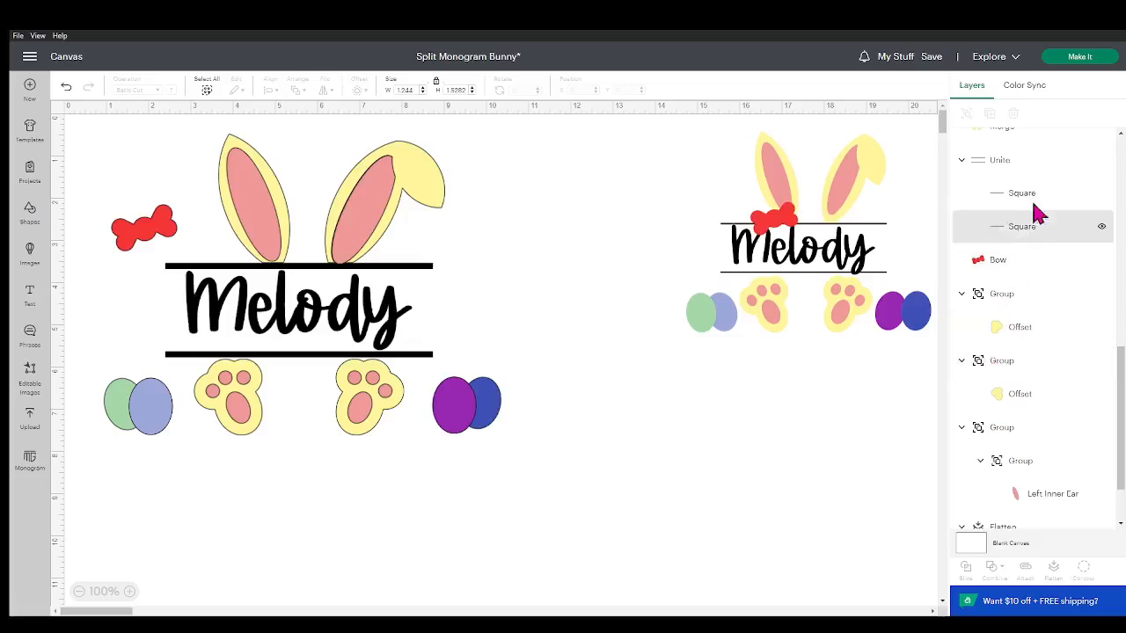
scroll(1036, 247, "up", 5)
left_click(1026, 264)
scroll(1027, 272, "down", 5)
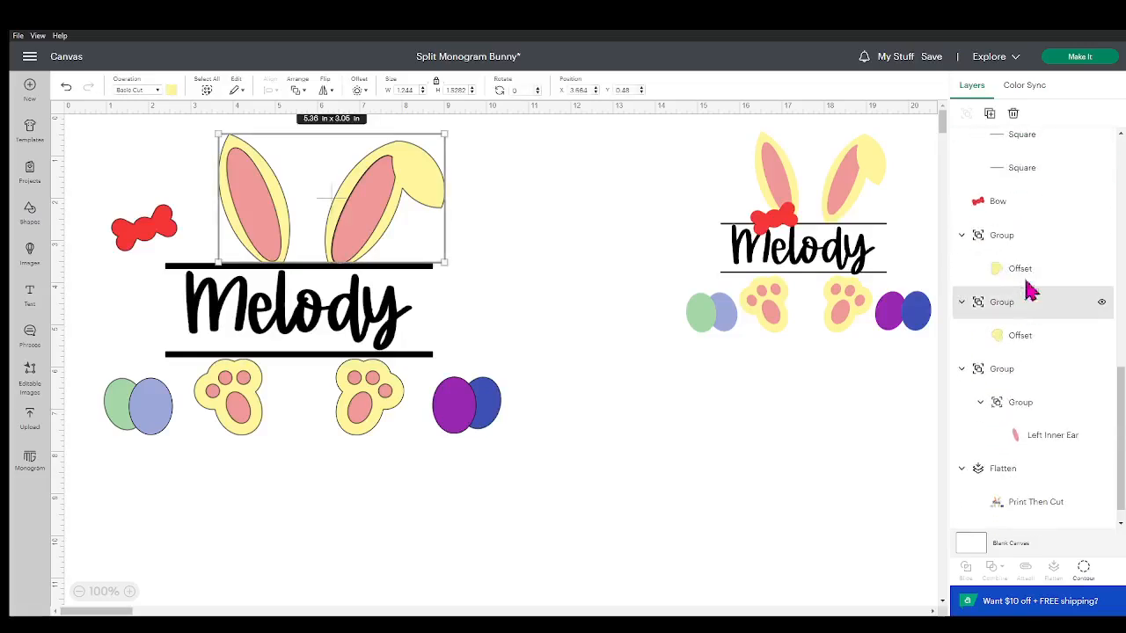
scroll(1029, 281, "up", 3)
left_click(1028, 280, "shift")
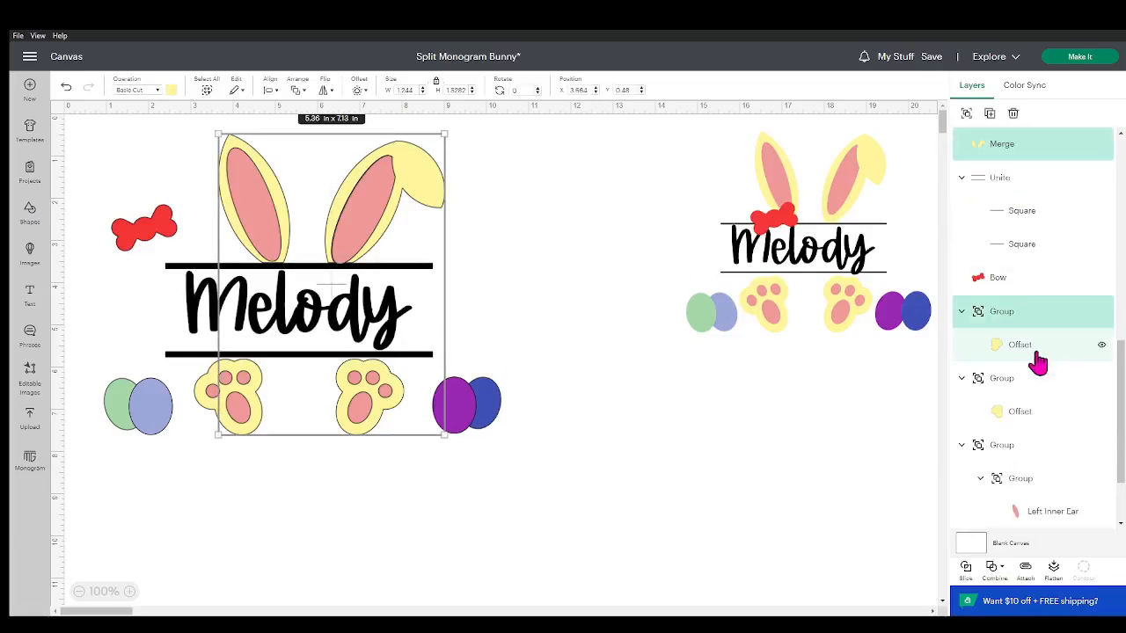
left_click(1013, 389, "shift")
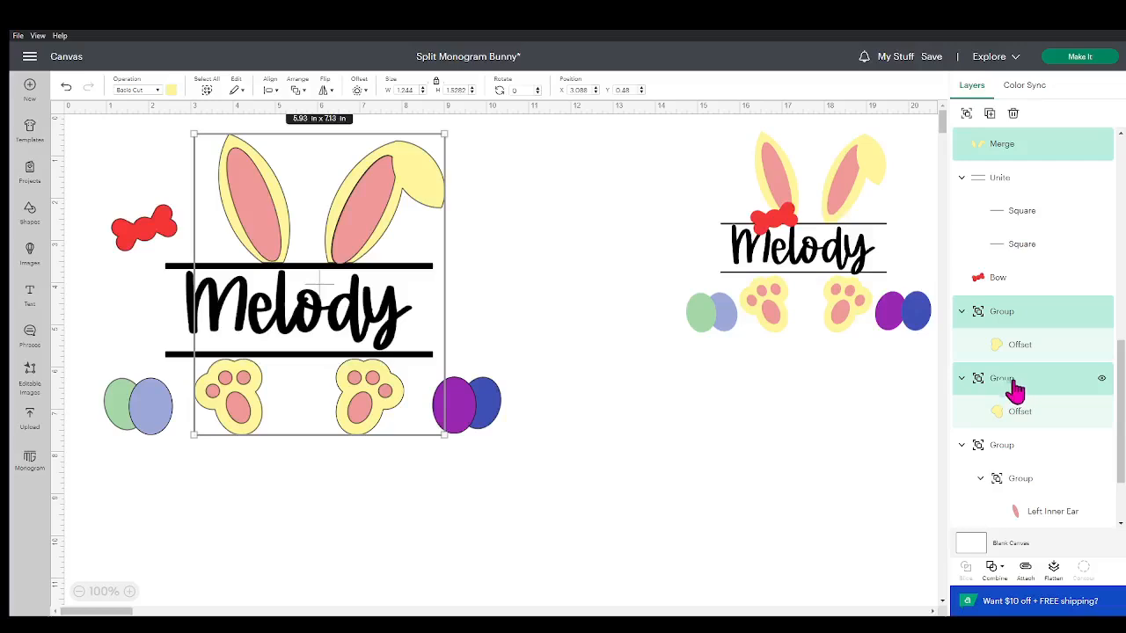
left_click(993, 568)
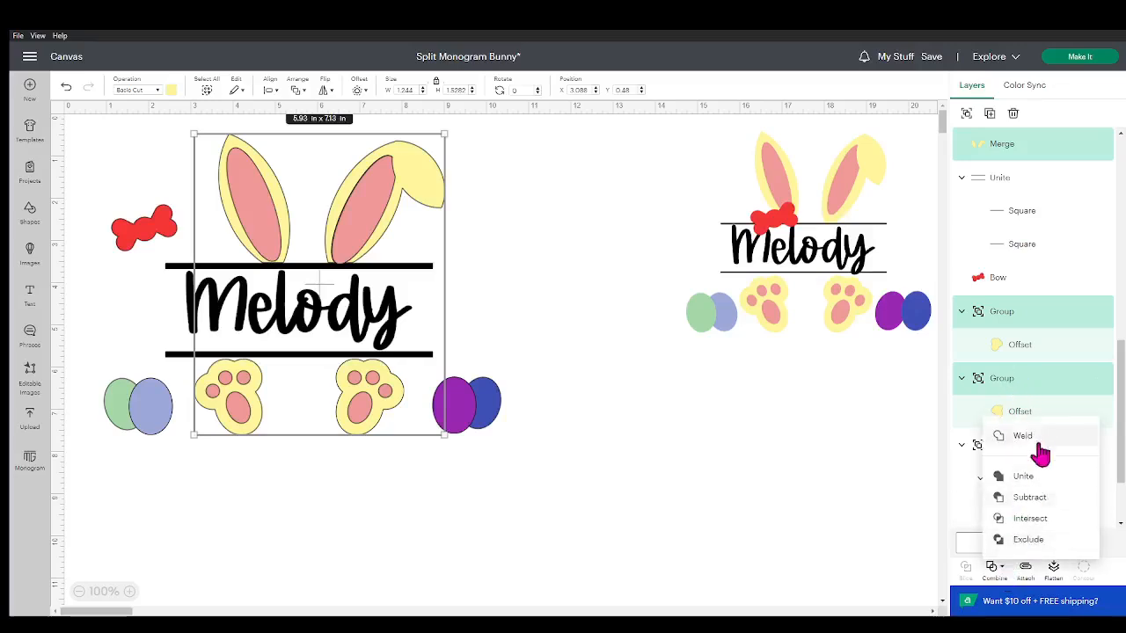
left_click(1037, 450)
scroll(1020, 203, "up", 10)
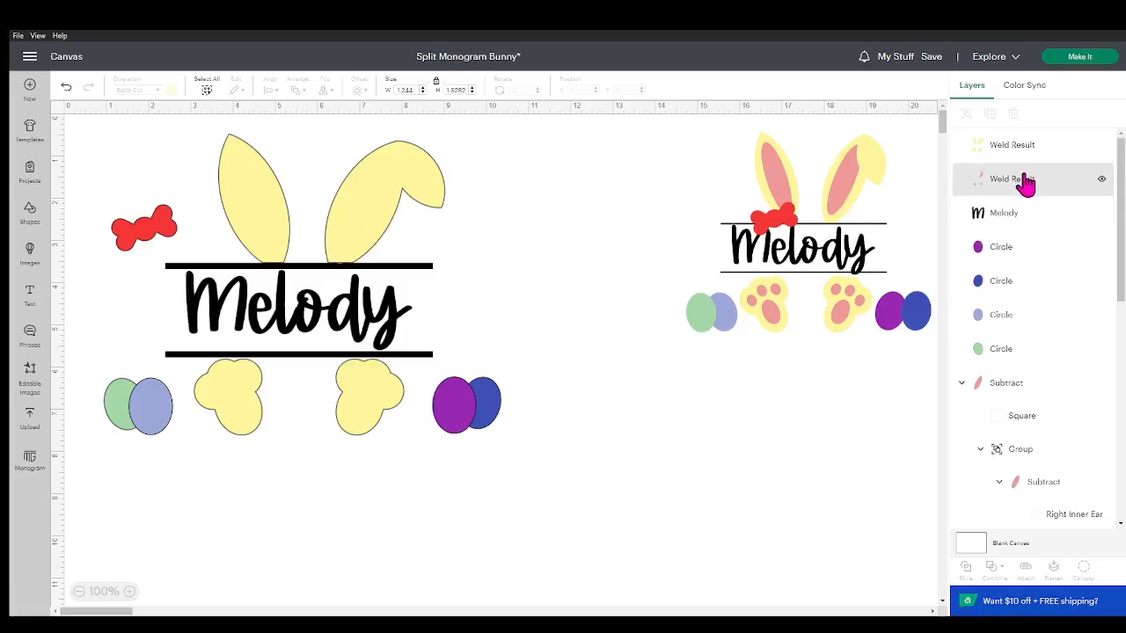
left_click_drag(1025, 181, 1023, 148)
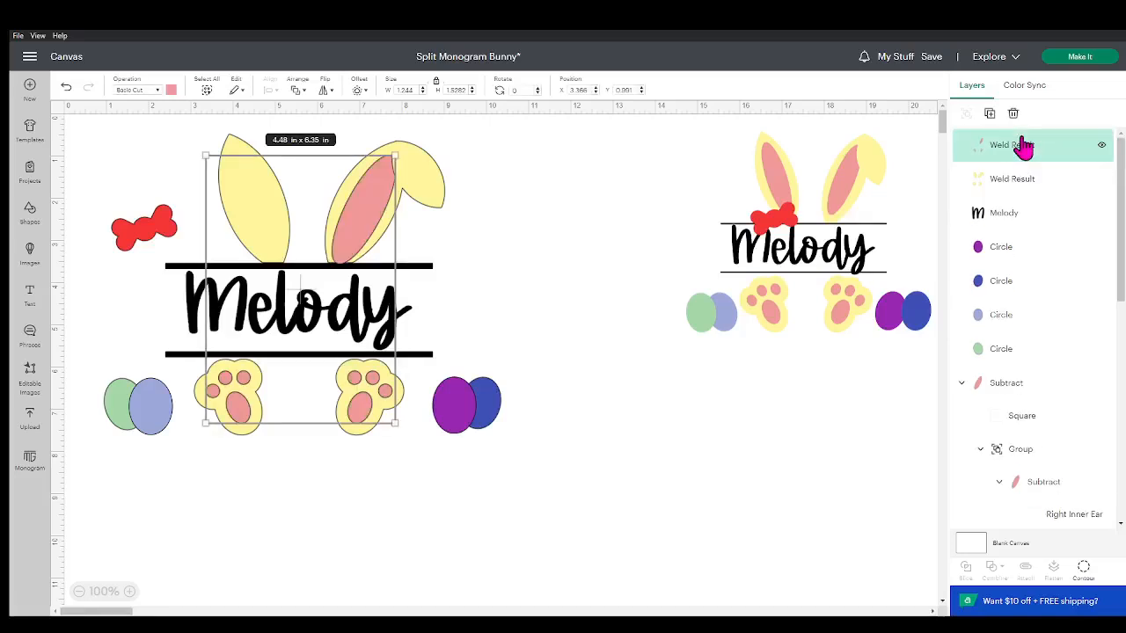
Weld the hidden left inner ear group into the pink layer of paw pads and right inner ear
scroll(1011, 220, "down", 2)
scroll(1025, 264, "up", 2)
scroll(1038, 264, "down", 6)
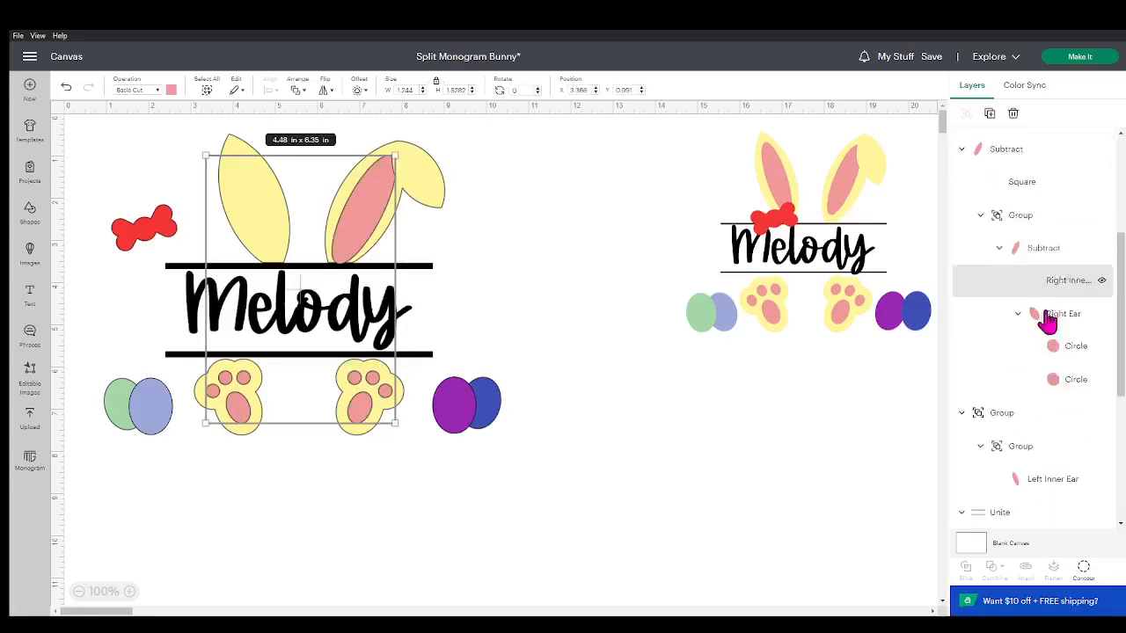
left_click(1025, 151)
left_click(1046, 250)
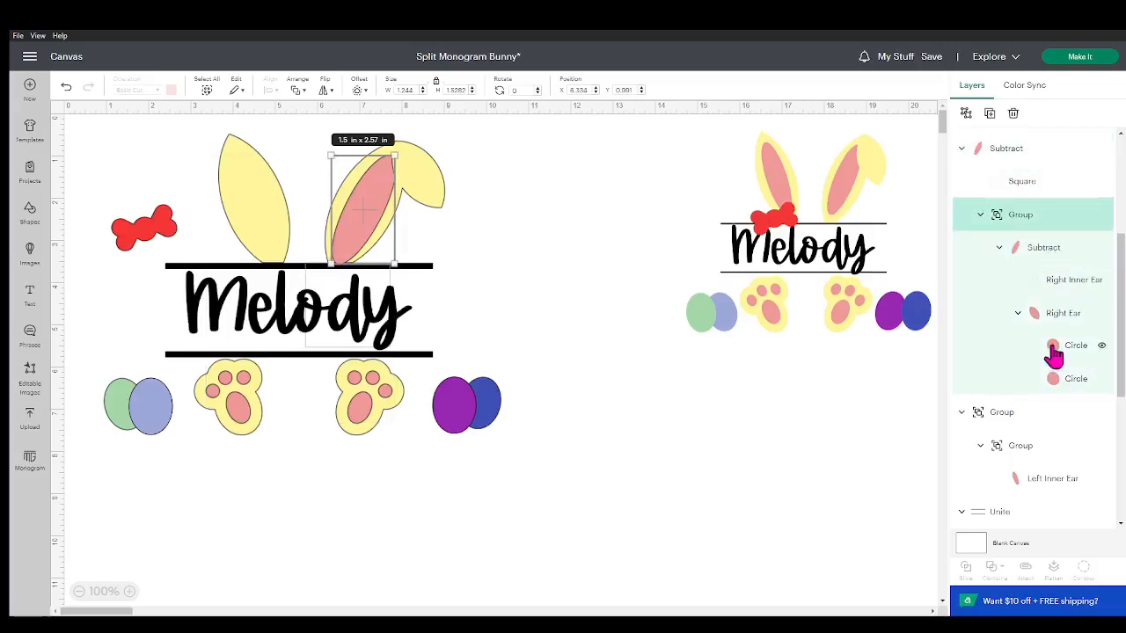
scroll(1053, 325, "down", 6)
left_click(1054, 252)
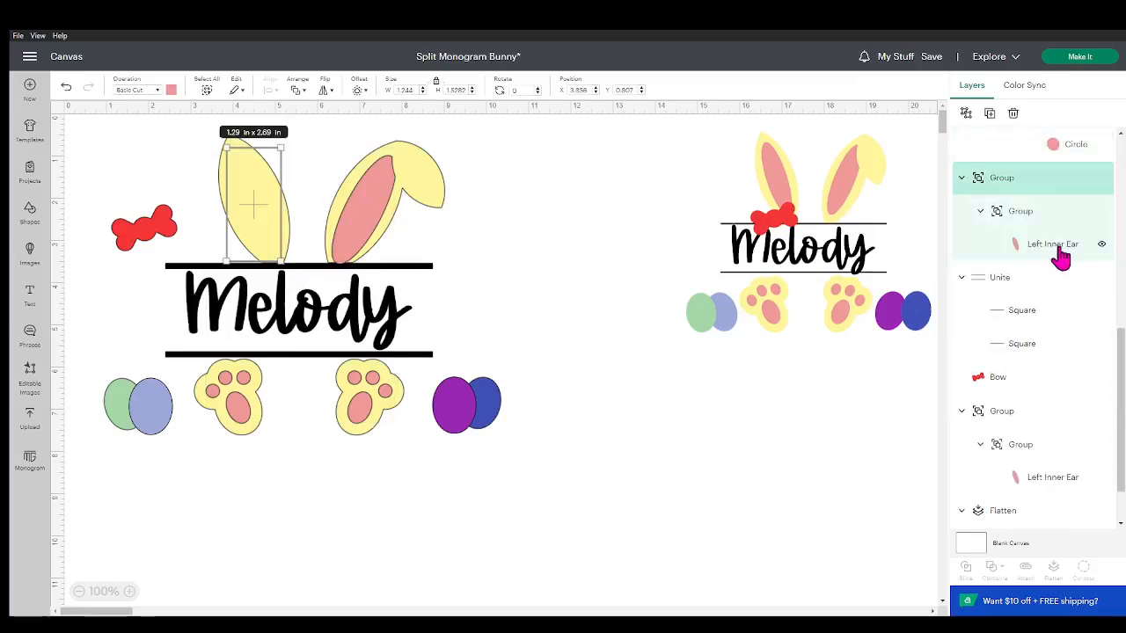
scroll(1062, 255, "up", 12)
left_click(1036, 147)
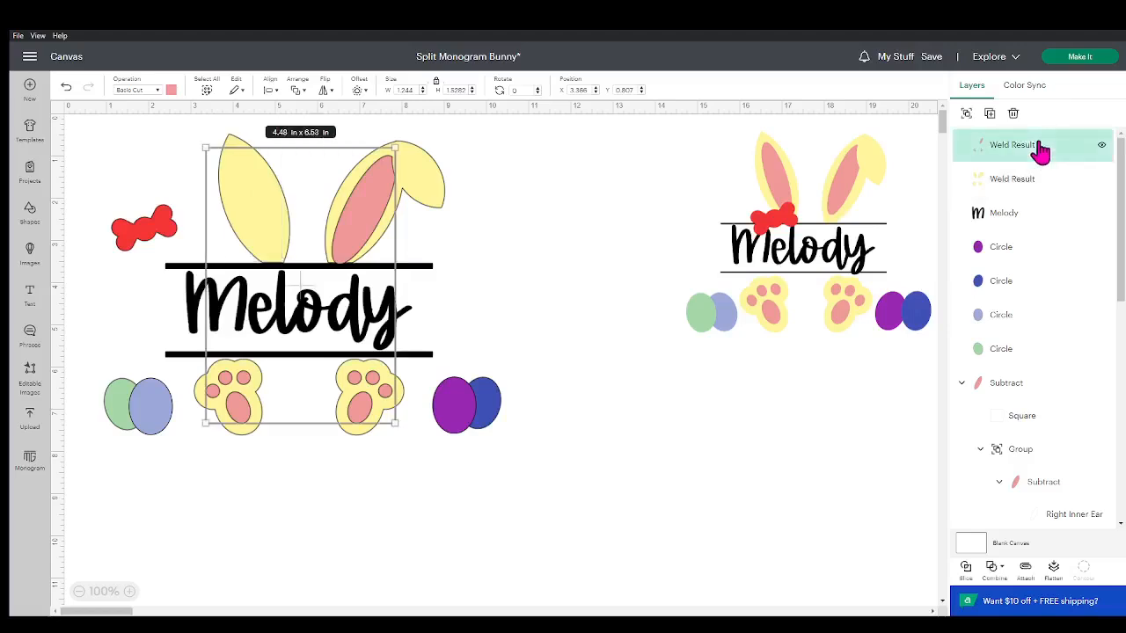
left_click(991, 568)
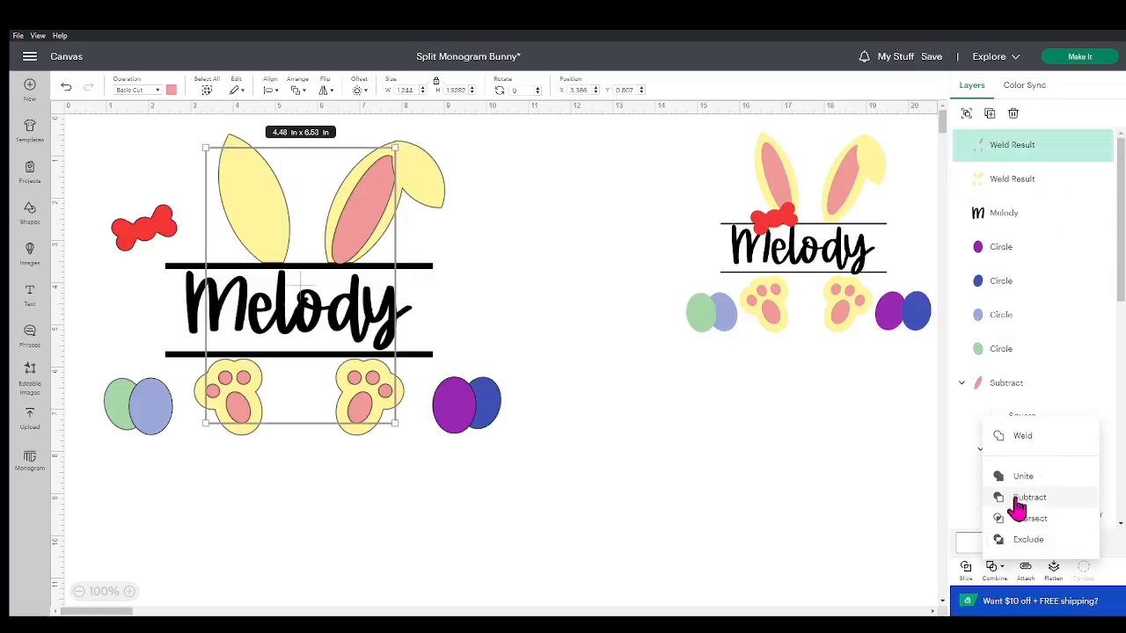
left_click(1029, 437)
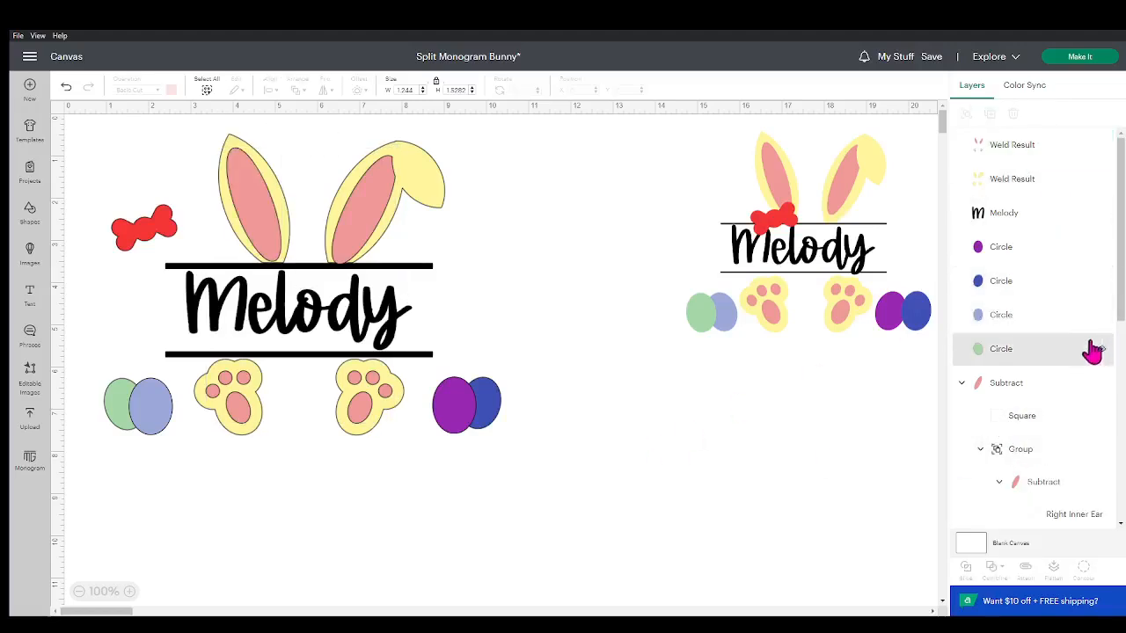
Move the united black bars to the top of the layer order, above the pink and yellow welded layers
scroll(1056, 263, "down", 2)
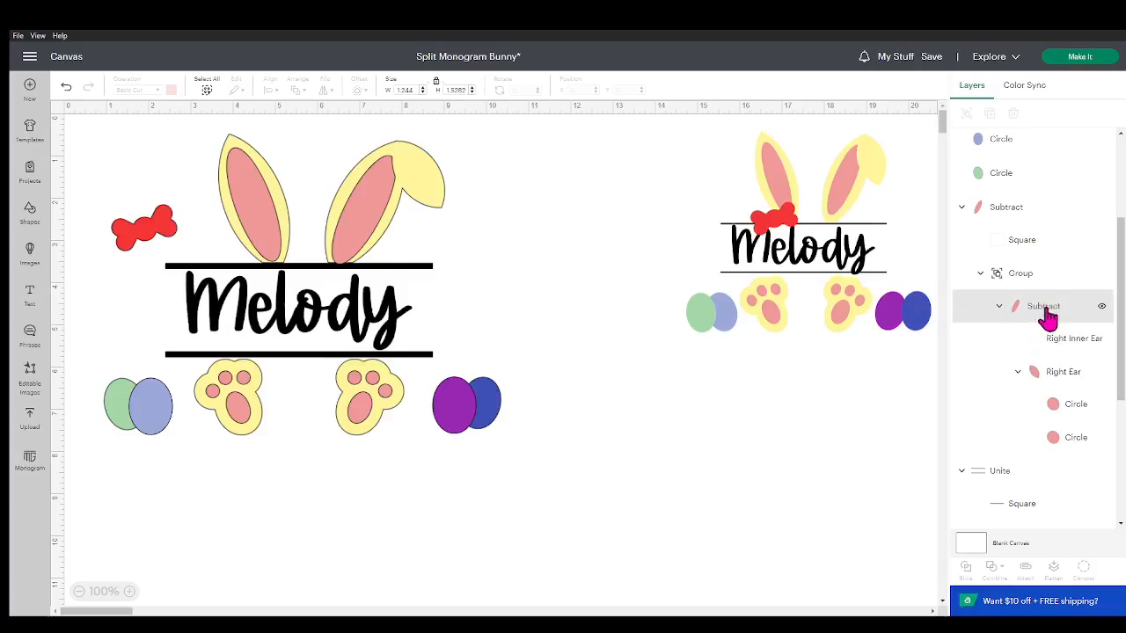
left_click(1045, 311)
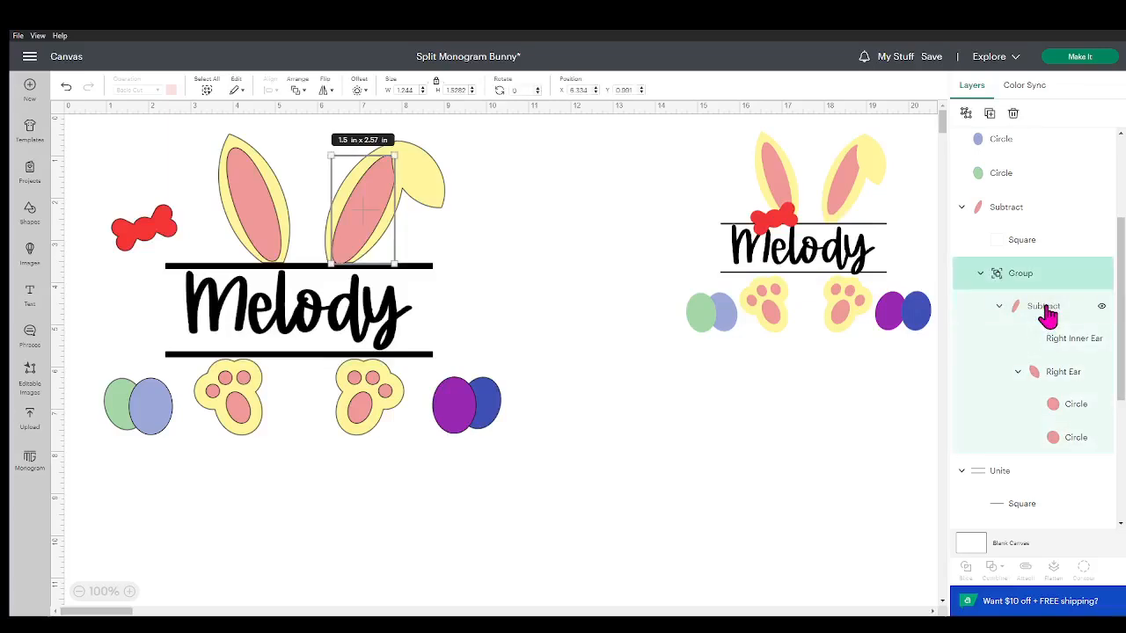
scroll(1047, 312, "down", 3)
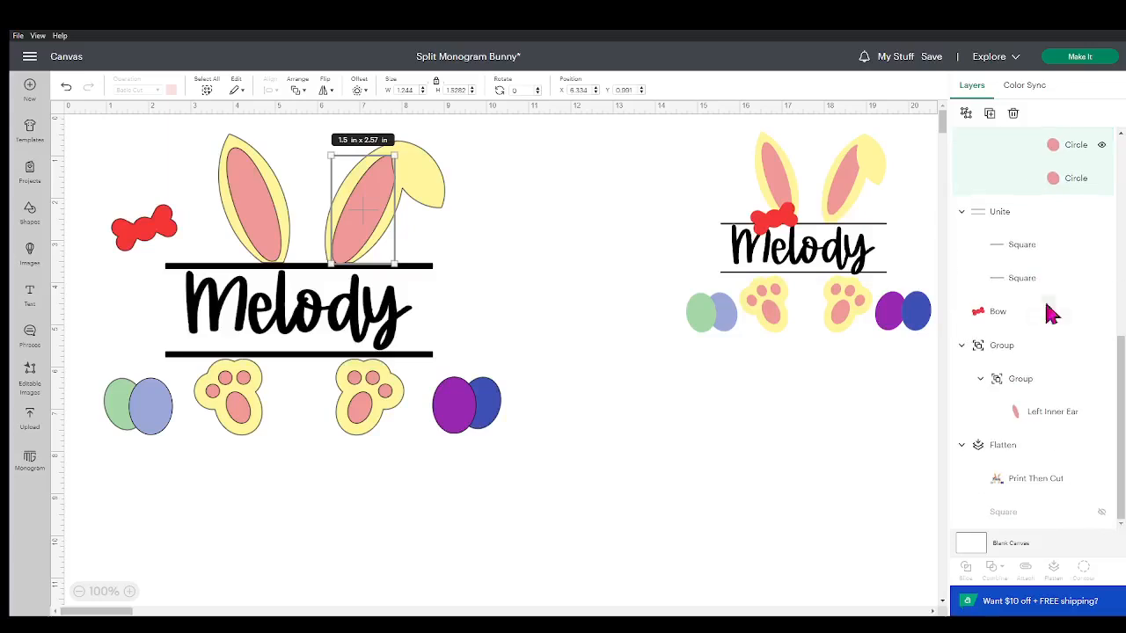
scroll(1048, 314, "up", 1)
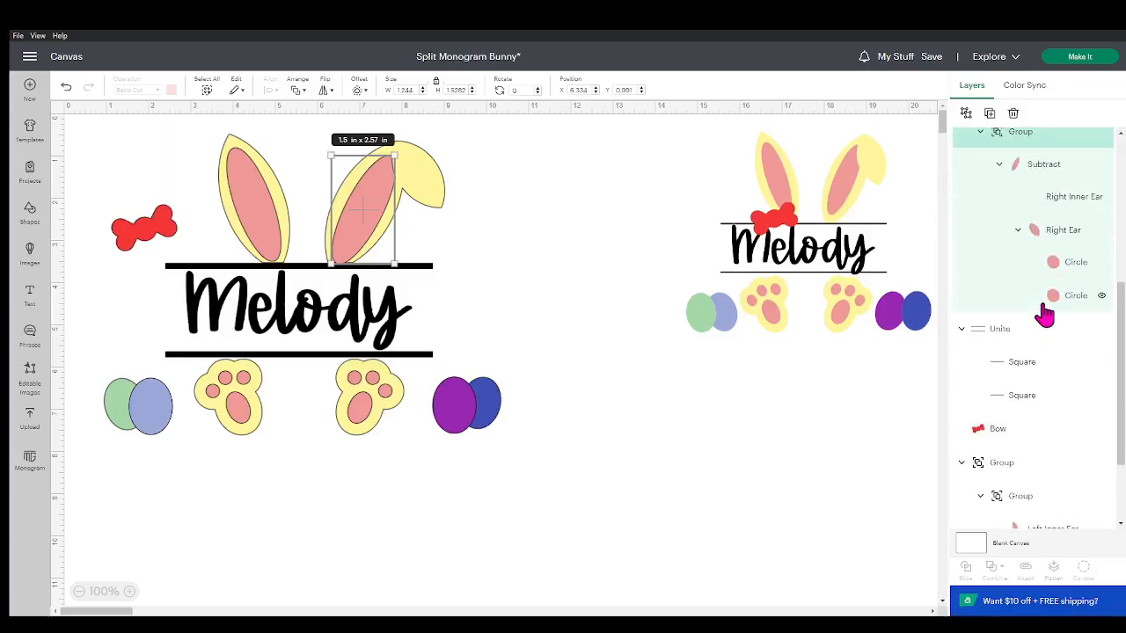
scroll(1045, 312, "up", 3)
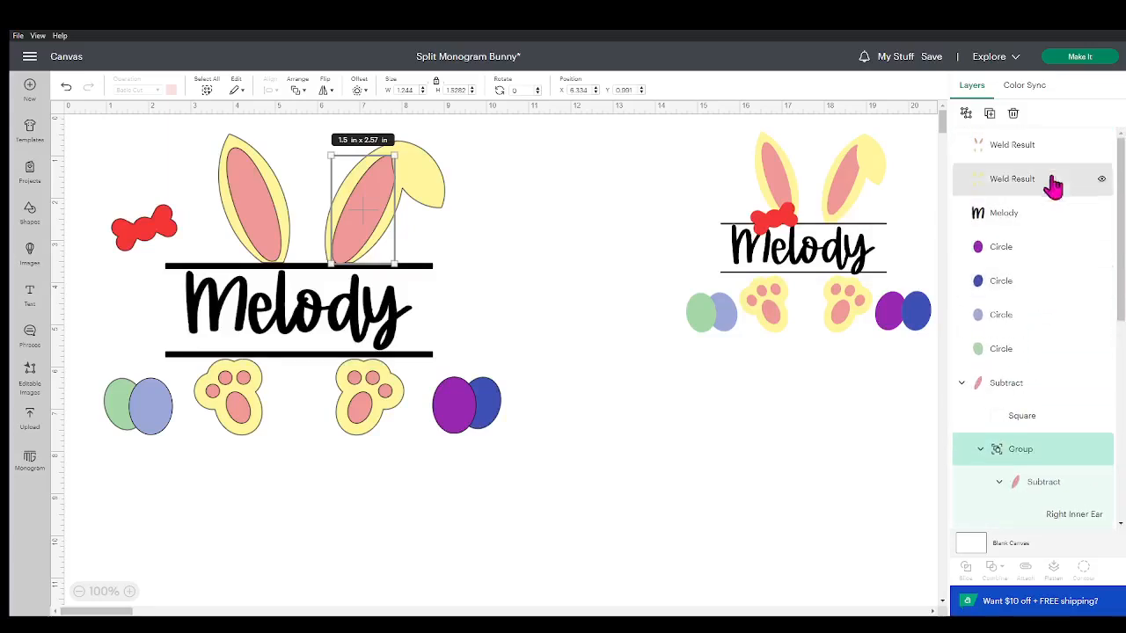
left_click(1051, 149)
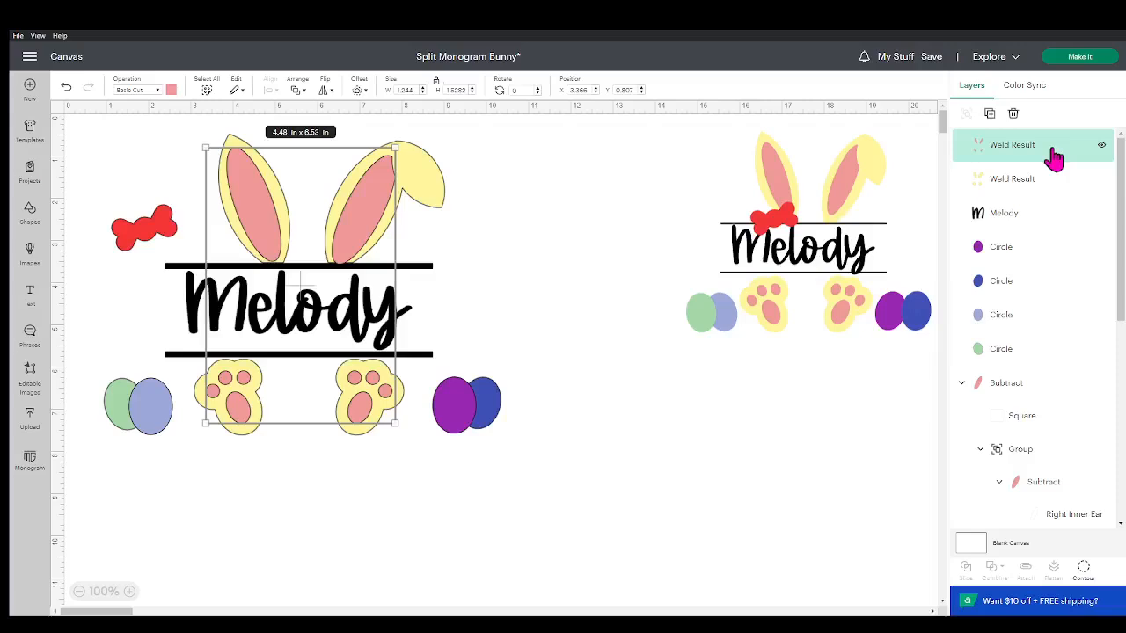
scroll(1043, 255, "down", 2)
mouse_move(1025, 413)
left_mouse_down()
mouse_move(1081, 118)
mouse_move(1060, 153)
mouse_move(1051, 123)
mouse_move(1051, 140)
left_mouse_up()
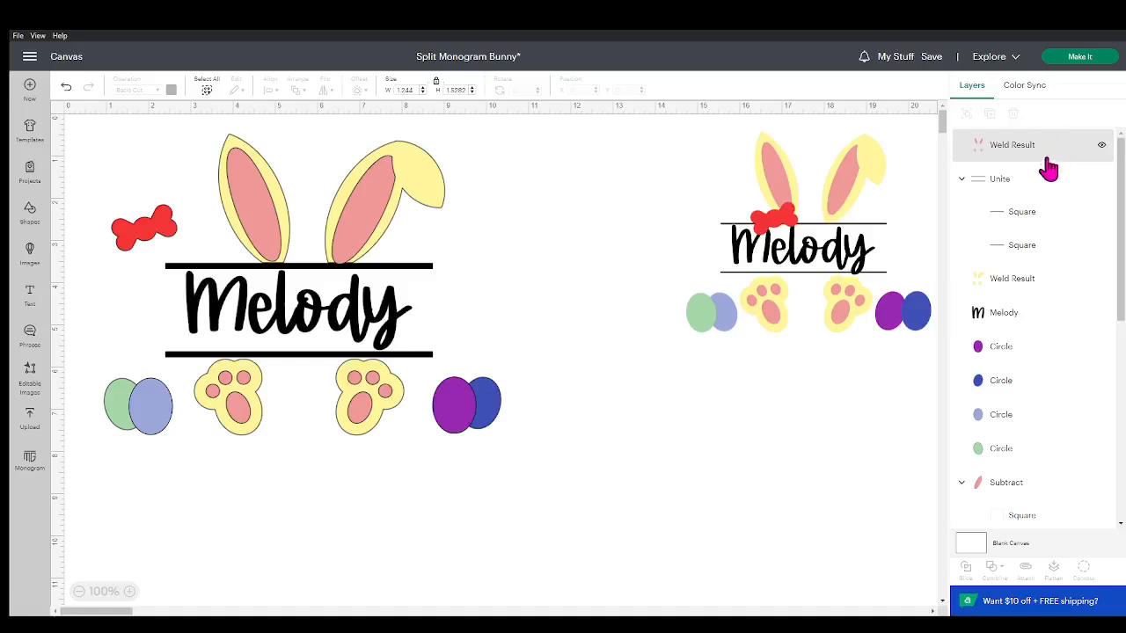
left_click_drag(1035, 183, 1036, 150)
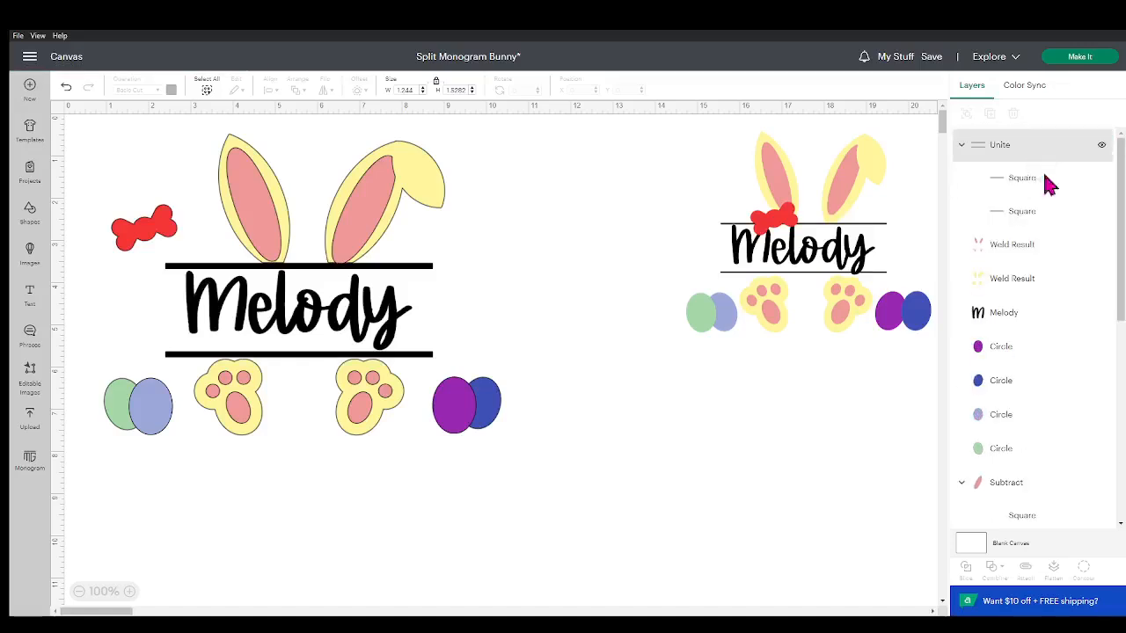
Check the leftover Subtract layer containing the right inner ear by toggling its visibility, and delete it
scroll(1045, 215, "down", 4)
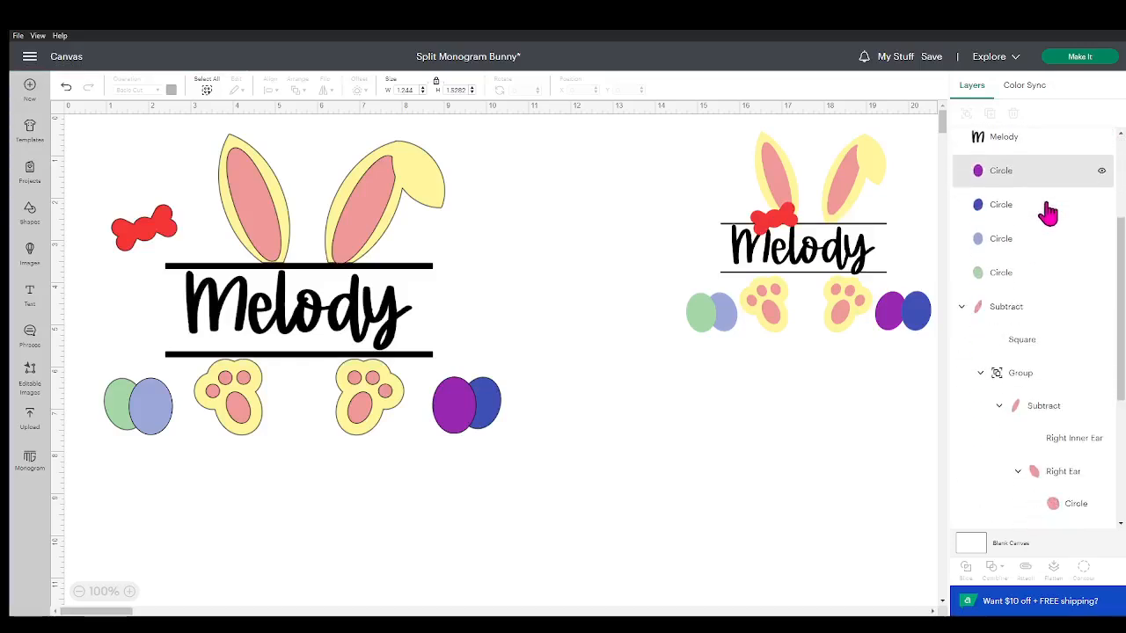
left_click(1101, 308)
left_click(1101, 308)
left_click(1102, 308)
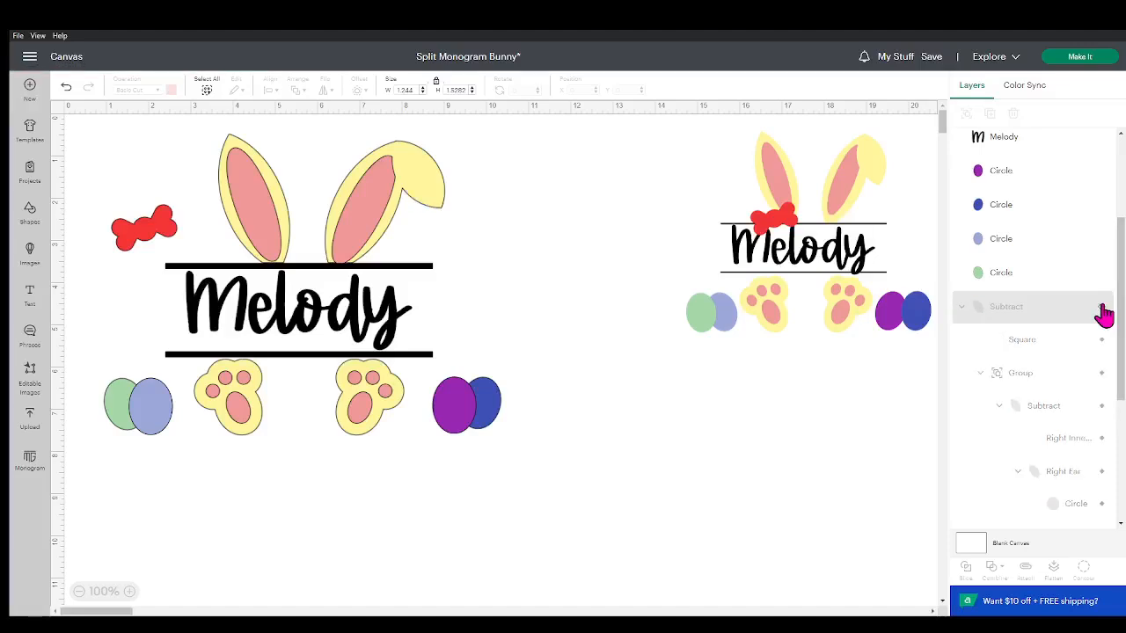
left_click(1101, 309)
left_click(1066, 317)
key("Delete")
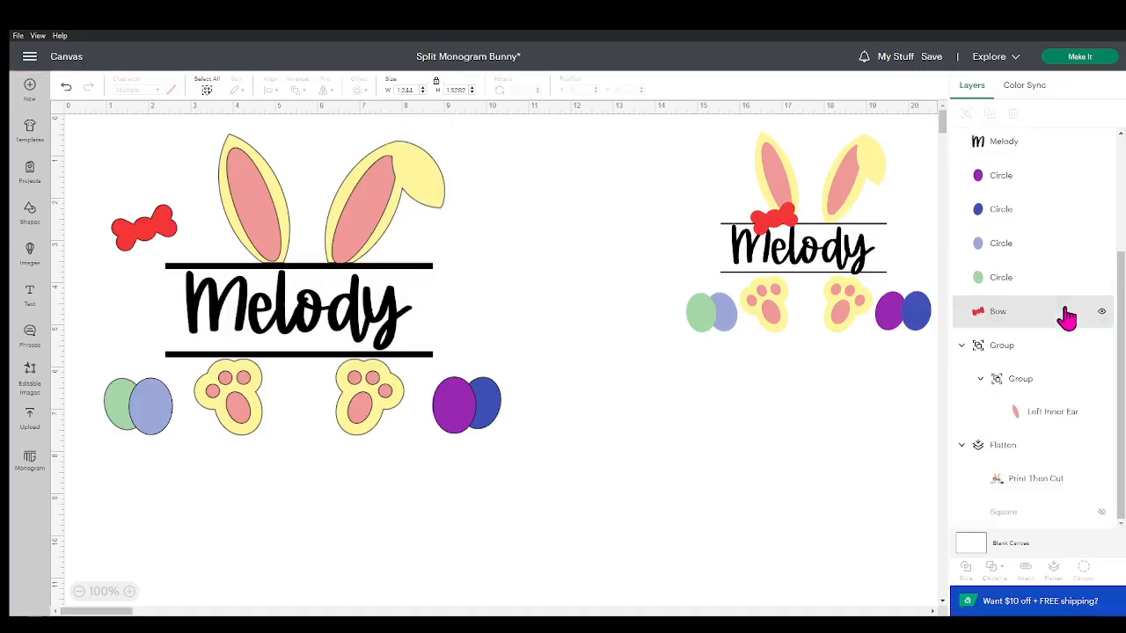
Delete the leftover group containing the duplicate left inner ear
left_click(1042, 377)
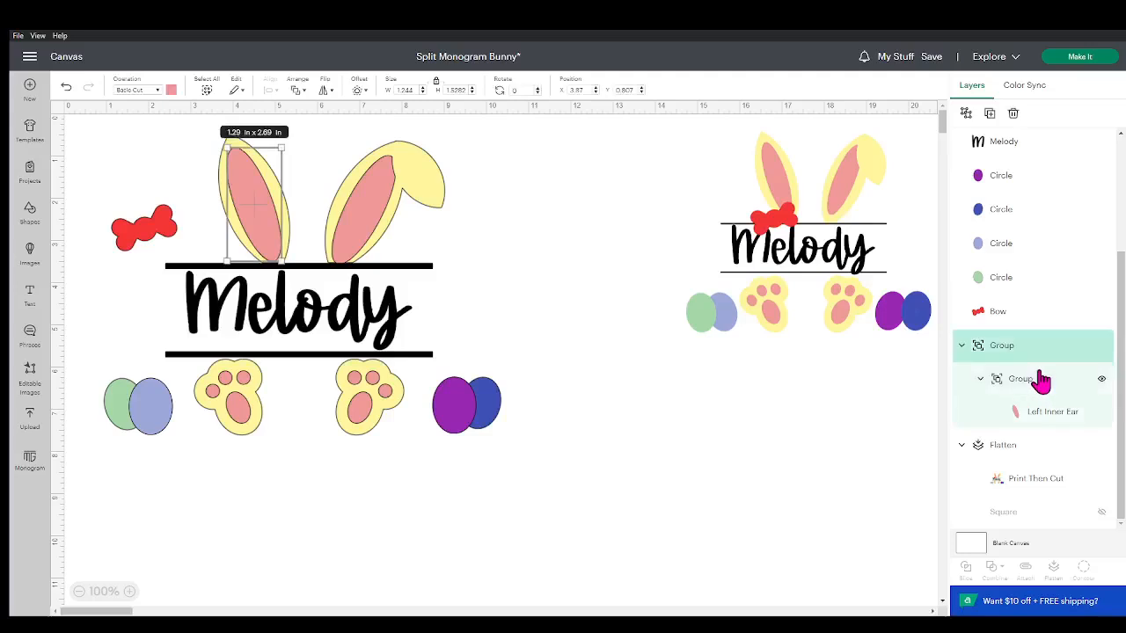
scroll(1064, 348, "up", 2)
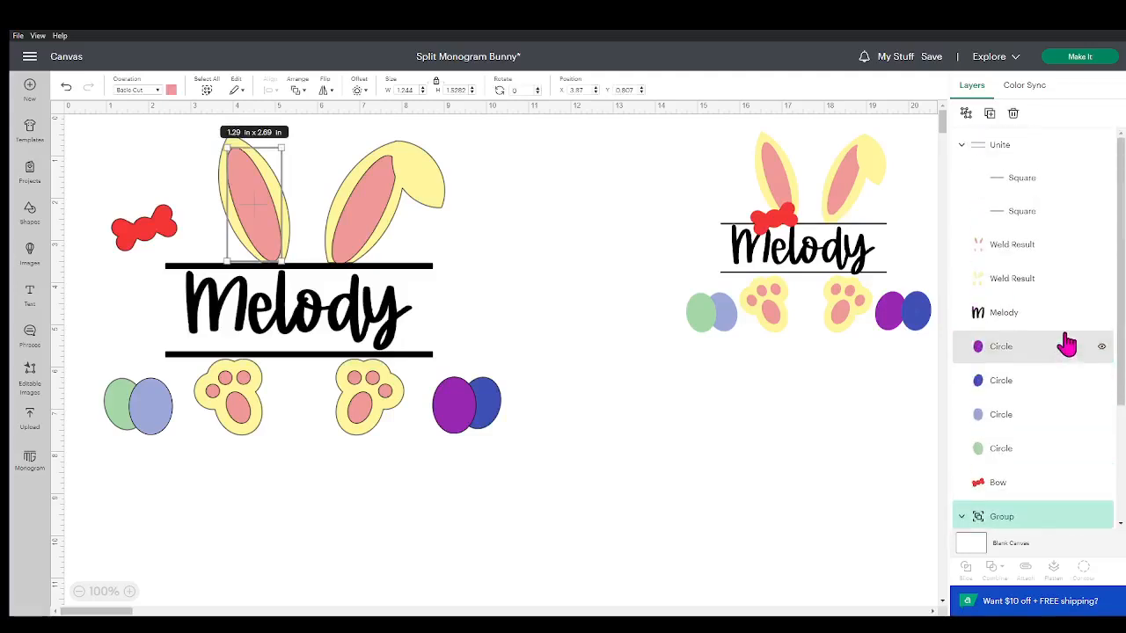
scroll(1067, 334, "down", 2)
key("Delete")
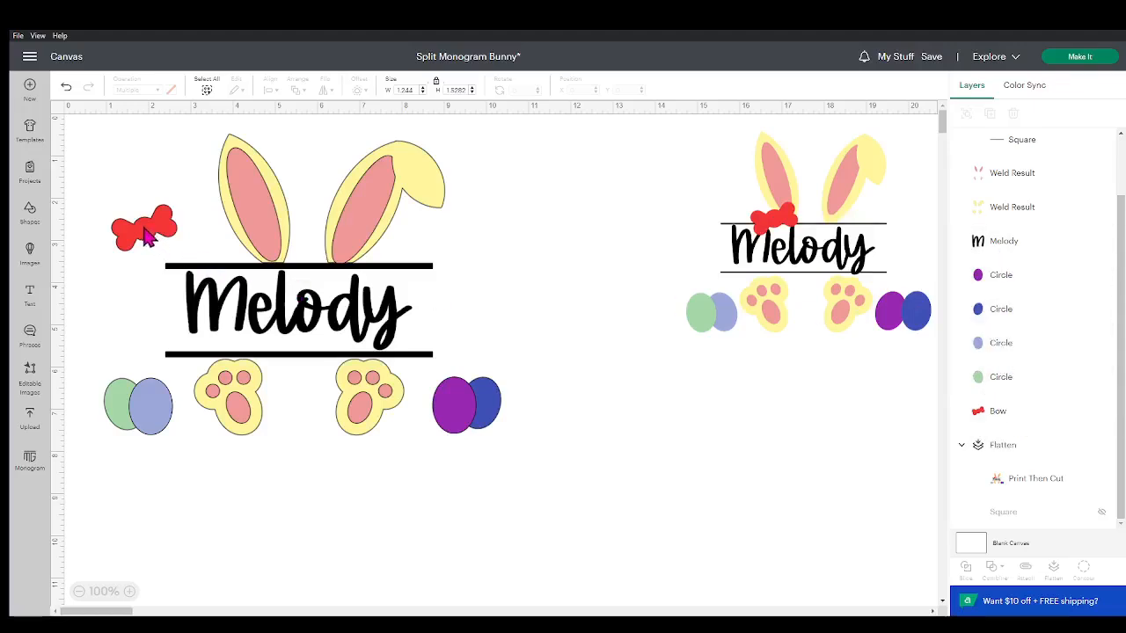
Place the red bow at the base of the left ear, overlapping the upper black bar, and bring it to the front
left_click_drag(142, 236, 266, 260)
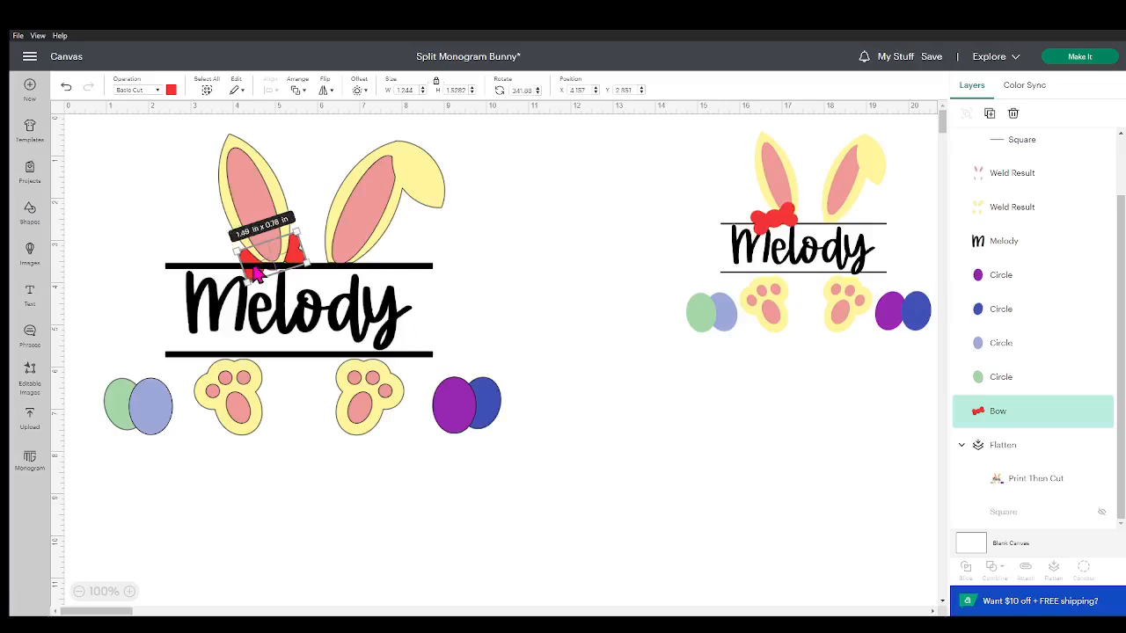
right_click(253, 264)
left_click(323, 350)
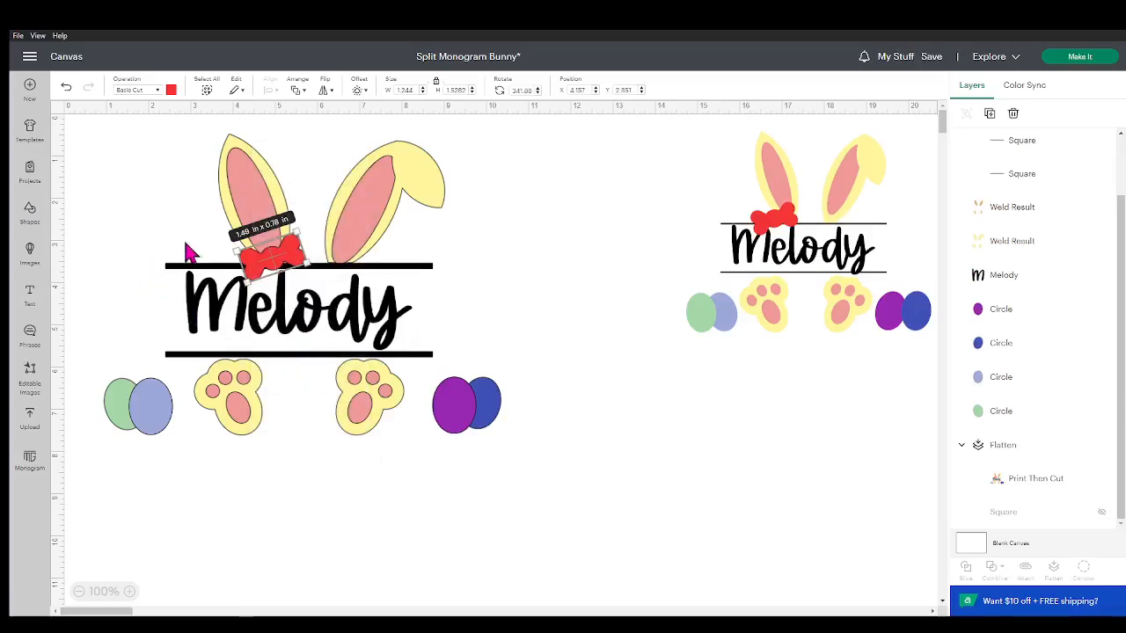
left_click(62, 216)
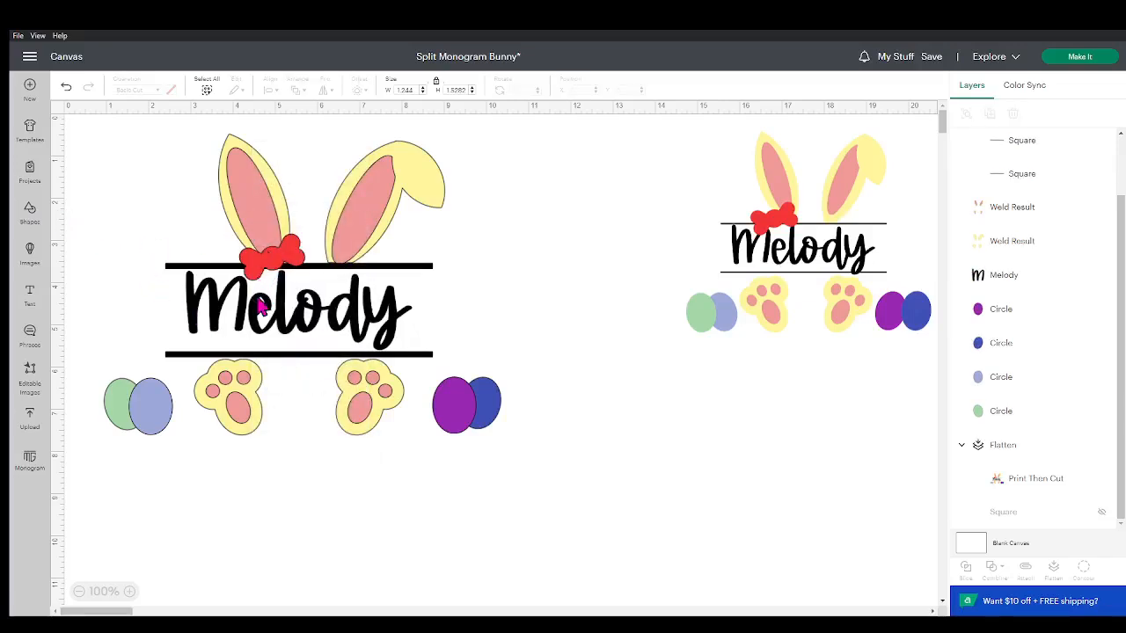